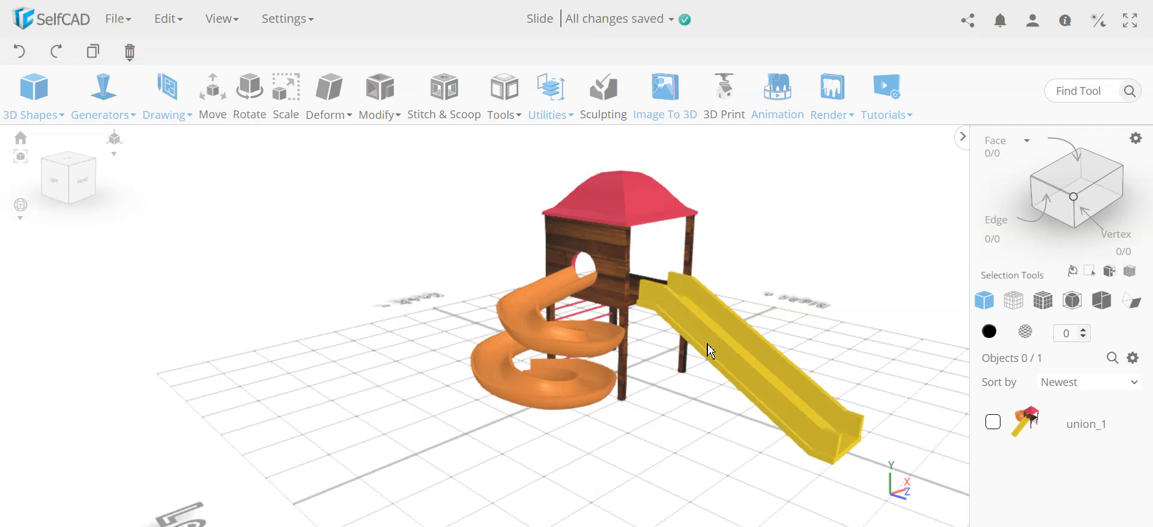
Examine the finished playground slide model from all sides, including the tower, ladder, straight slide and spiral slide
{"action": "right_click_drag", "start_coordinate": [742, 314], "coordinate": [492, 324]}
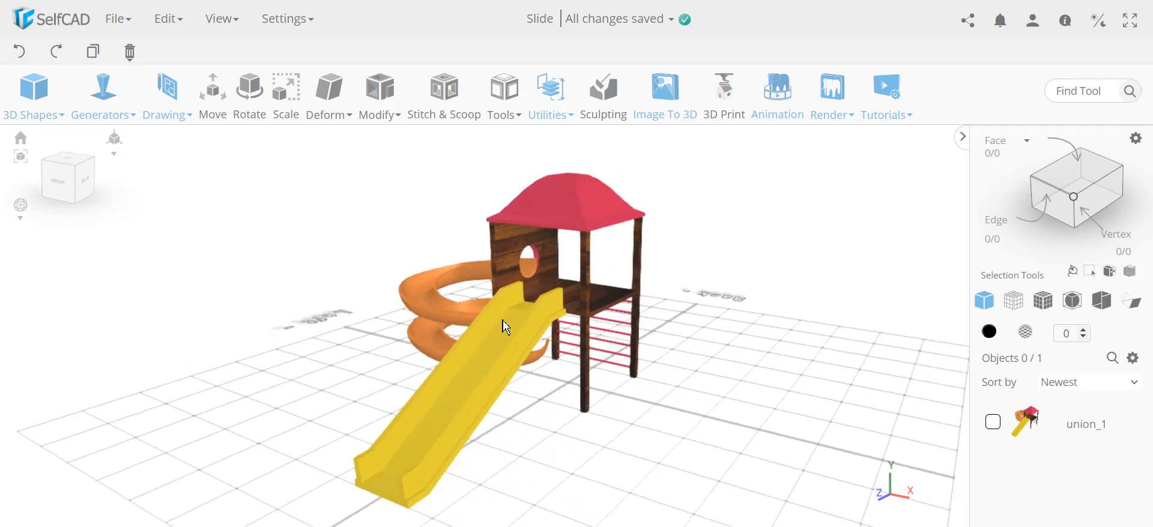
{"action": "right_click_drag", "start_coordinate": [637, 296], "coordinate": [582, 364]}
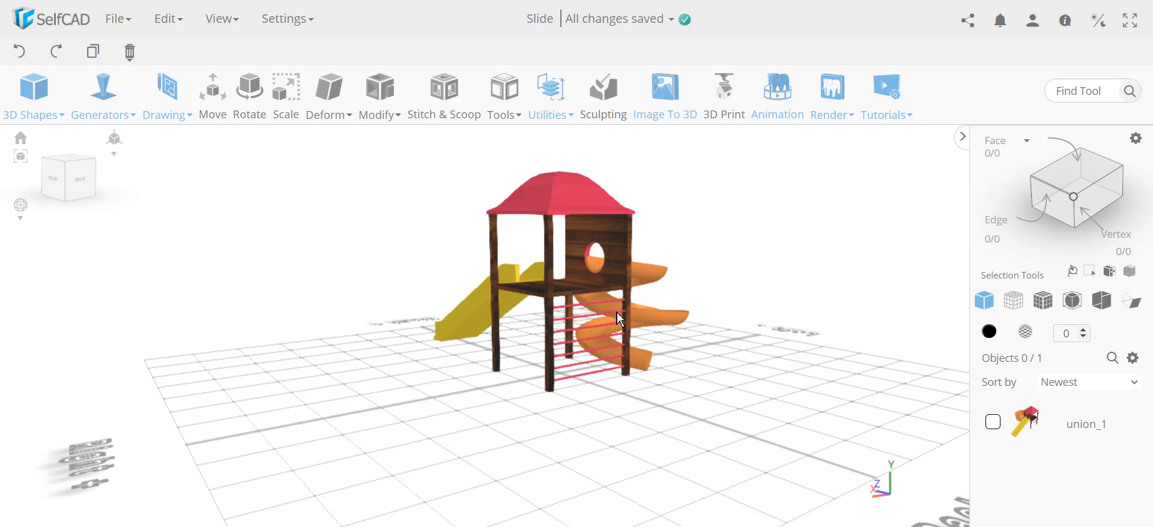
{"action": "right_click_drag", "start_coordinate": [537, 299], "coordinate": [683, 360]}
{"action": "right_click_drag", "start_coordinate": [570, 316], "coordinate": [671, 321]}
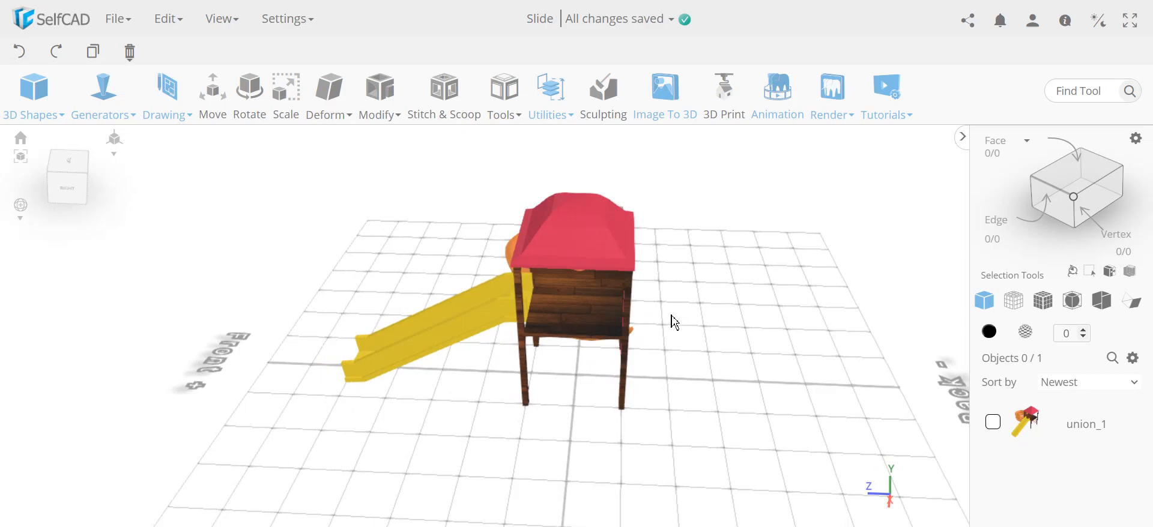
{"action": "right_click_drag", "start_coordinate": [666, 320], "coordinate": [675, 224]}
{"action": "right_click_drag", "start_coordinate": [557, 262], "coordinate": [600, 369]}
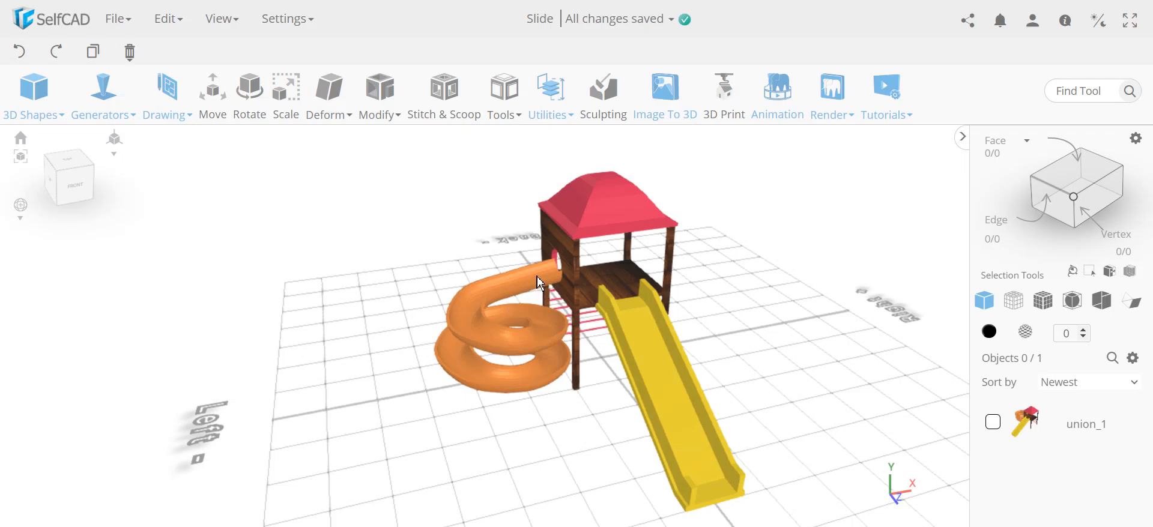
{"action": "left_click_drag", "start_coordinate": [508, 389], "coordinate": [486, 308]}
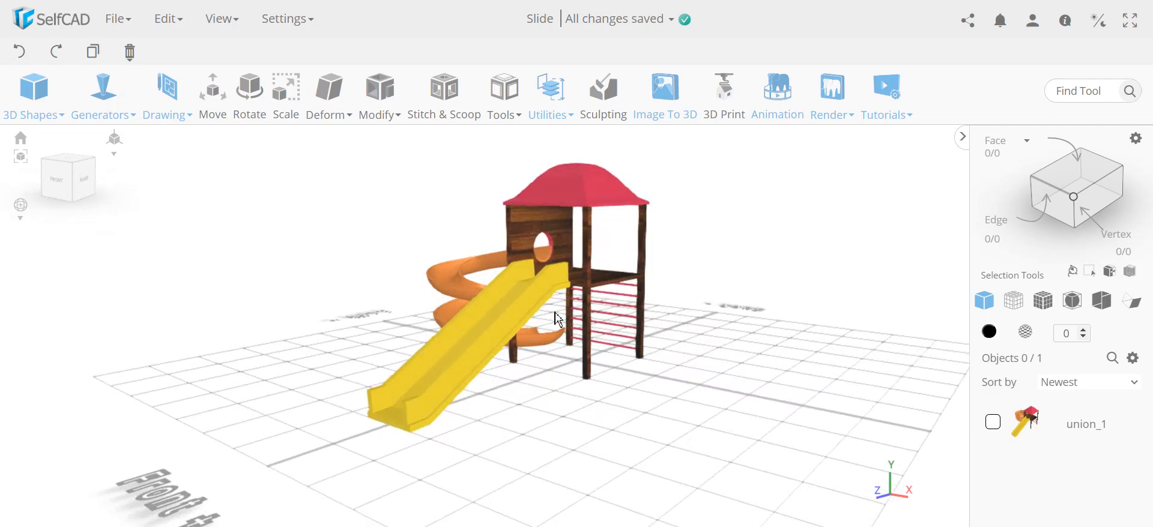
Start tutorial playback, clear all objects from the scene and load the tutorial file Slide (1).json
{"action": "left_click", "coordinate": [884, 114]}
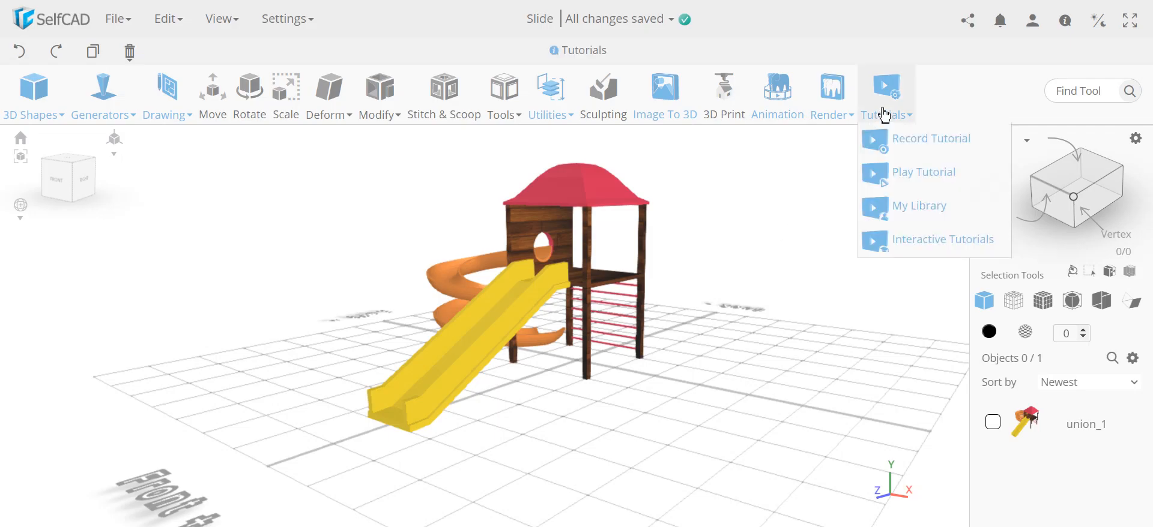
{"action": "left_click", "coordinate": [910, 183]}
{"action": "left_click", "coordinate": [359, 384]}
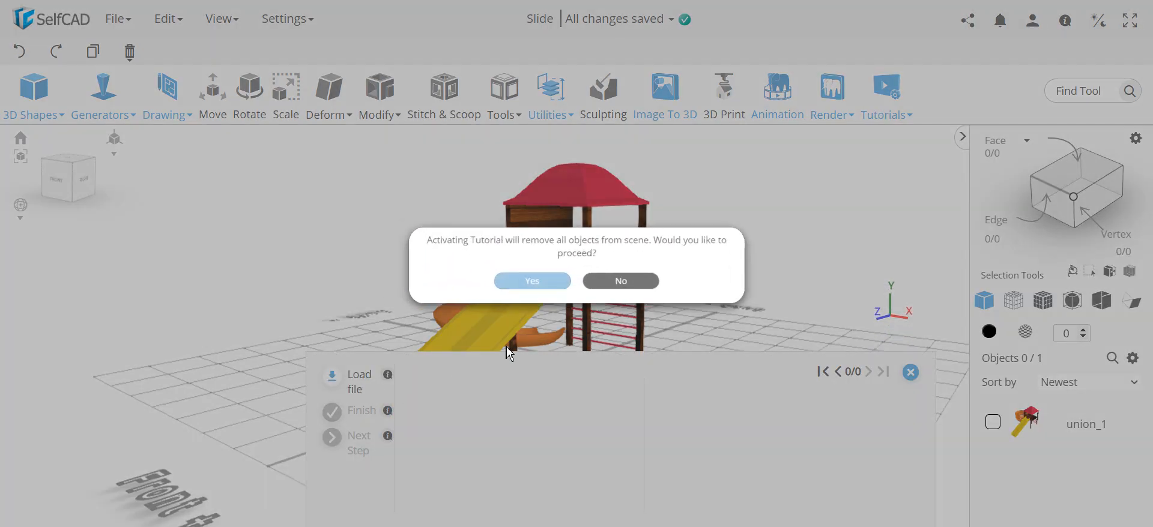
{"action": "left_click", "coordinate": [520, 291]}
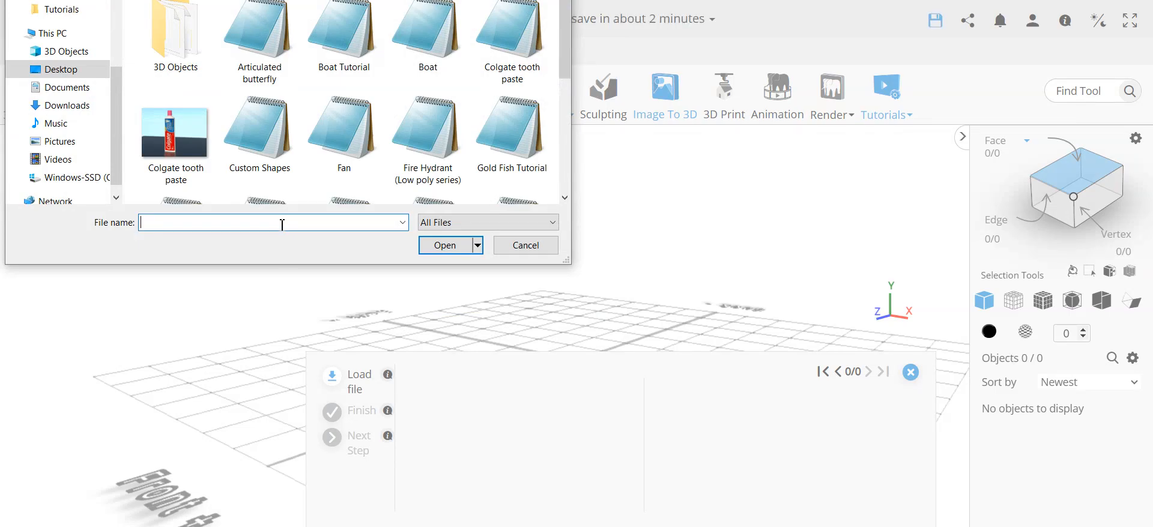
{"action": "type", "text": "S"}
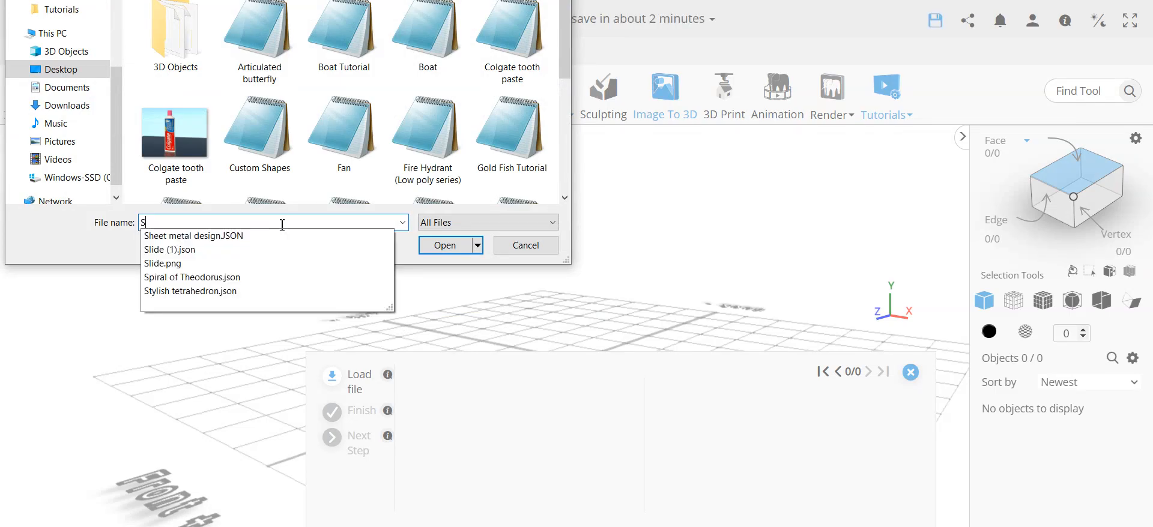
{"action": "left_click", "coordinate": [264, 250]}
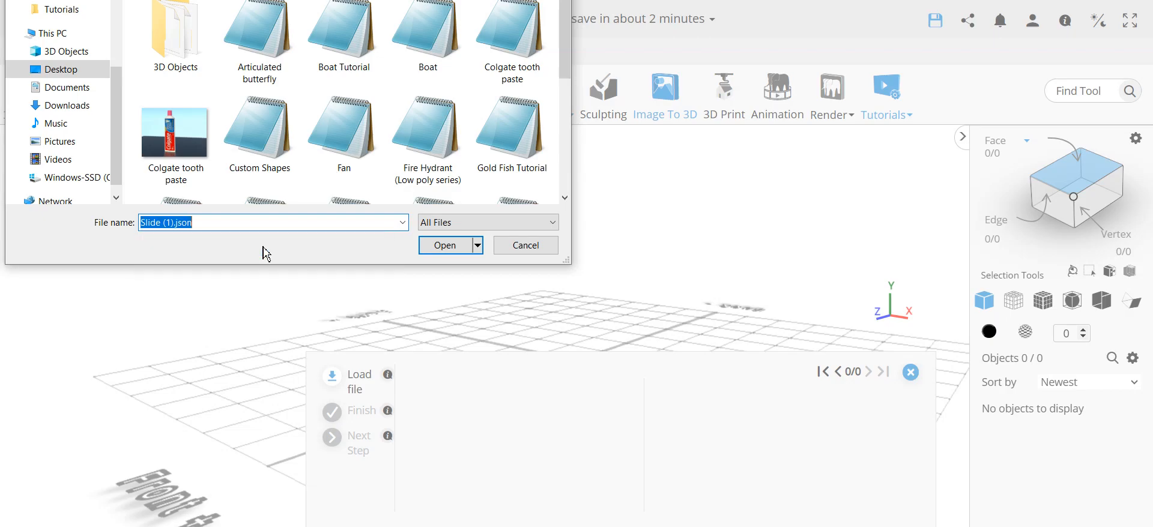
{"action": "left_click", "coordinate": [441, 245]}
{"action": "left_click", "coordinate": [784, 317]}
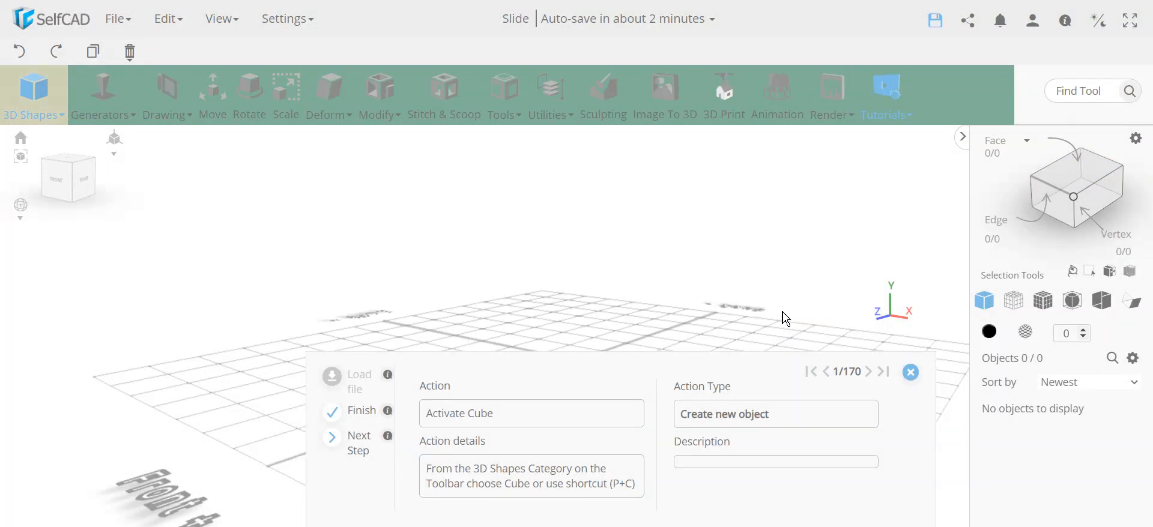
Create a cube post with width 6, height 170 and depth 6, positioned at X 50 and Z 50
{"action": "left_click", "coordinate": [360, 444]}
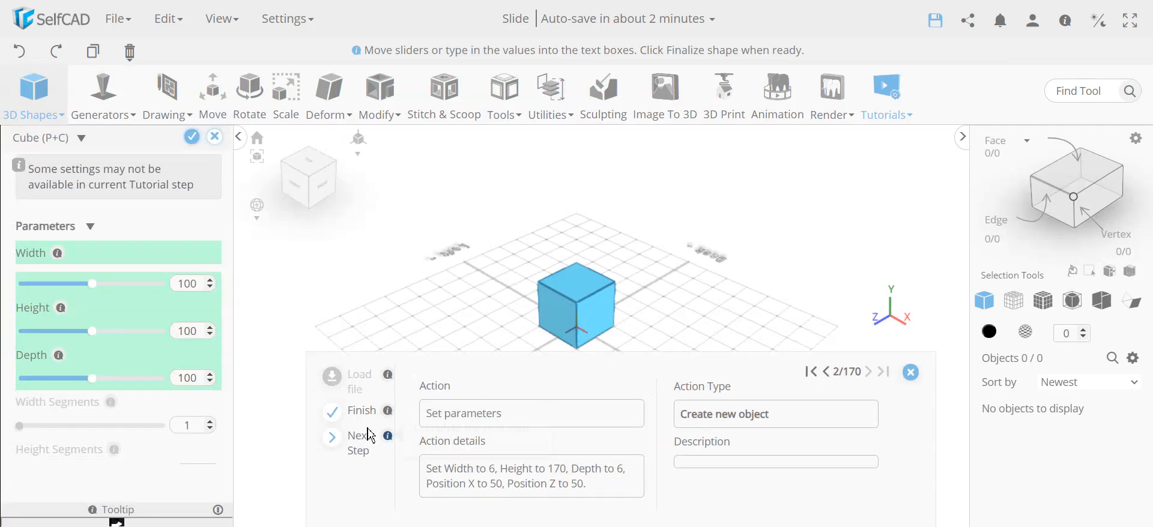
{"action": "left_click", "coordinate": [361, 447]}
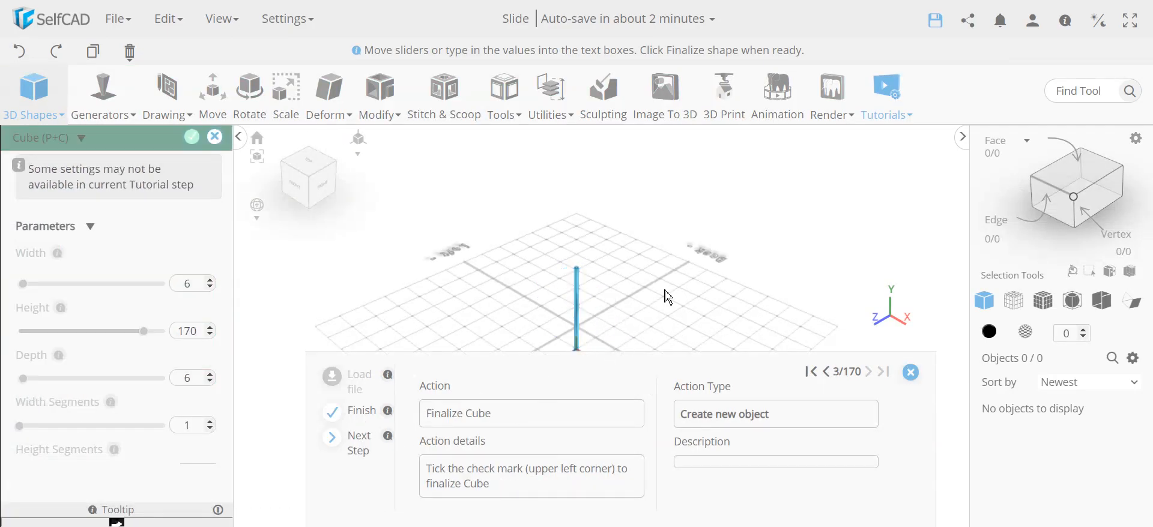
{"action": "scroll", "coordinate": [591, 215], "scroll_direction": "up", "scroll_amount": 5}
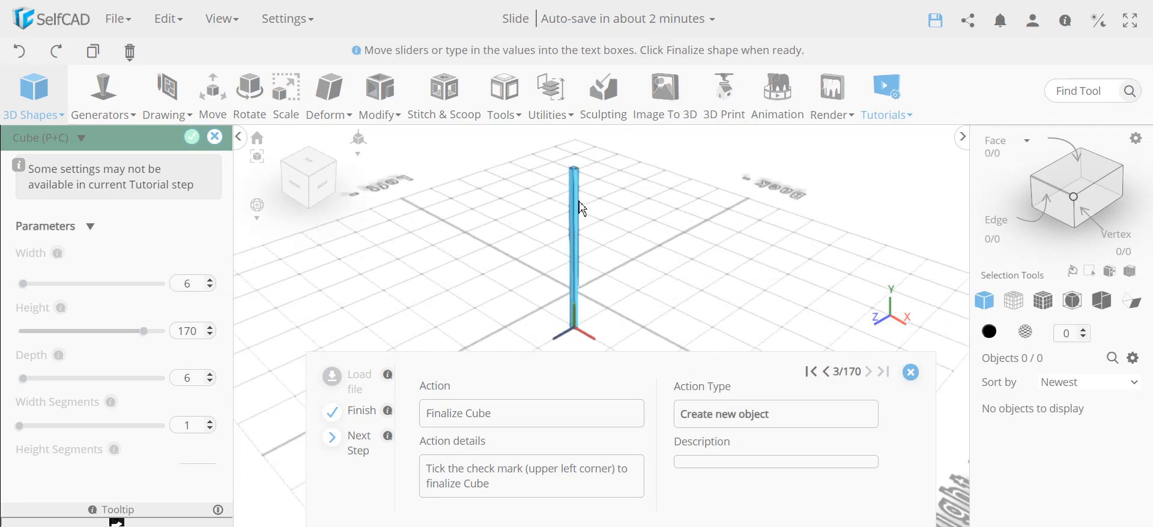
{"action": "left_click", "coordinate": [361, 443]}
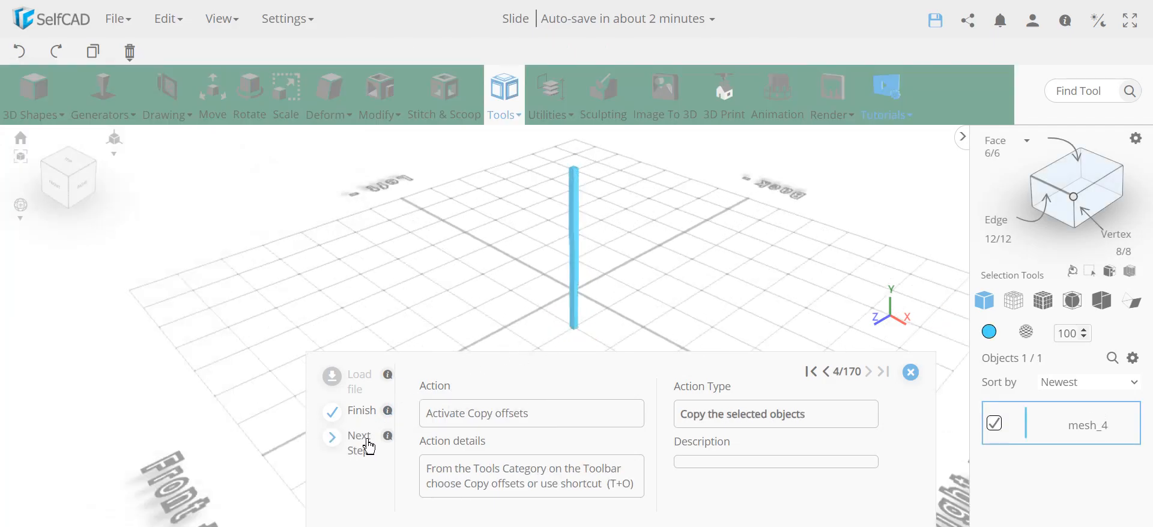
Make 3 copies of the post with Copy offsets using the Pivot operation, and group all four posts
{"action": "left_click", "coordinate": [513, 115]}
{"action": "left_click", "coordinate": [544, 139]}
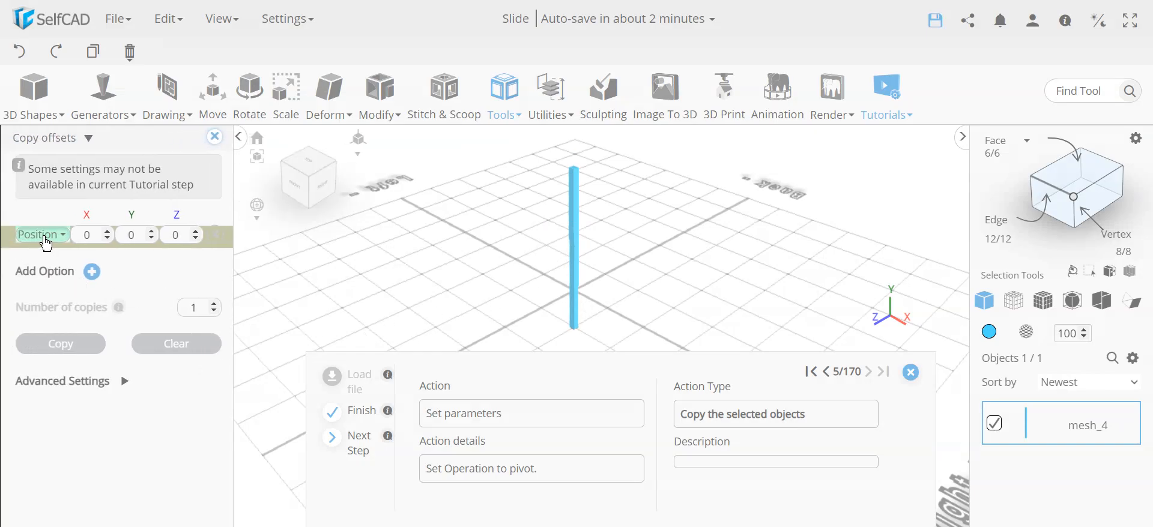
{"action": "left_click", "coordinate": [37, 234]}
{"action": "left_click", "coordinate": [42, 303]}
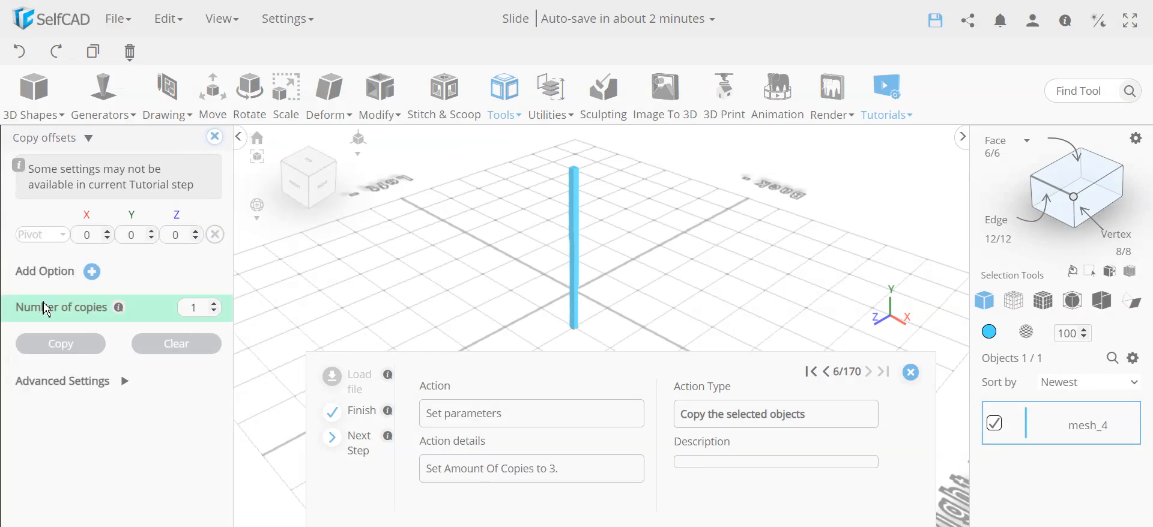
{"action": "left_click", "coordinate": [214, 305]}
{"action": "left_click", "coordinate": [215, 305]}
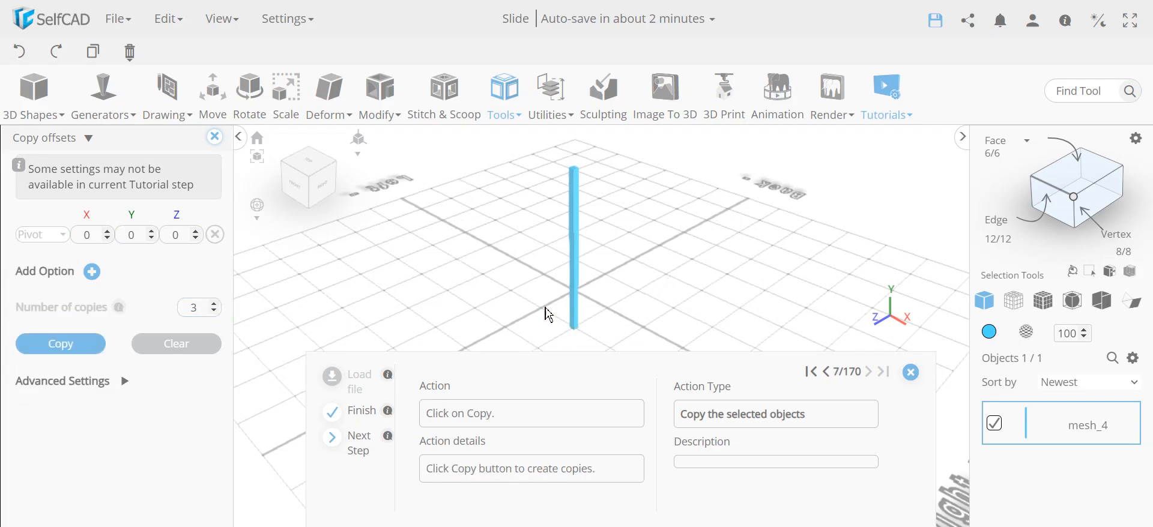
{"action": "left_click", "coordinate": [101, 348]}
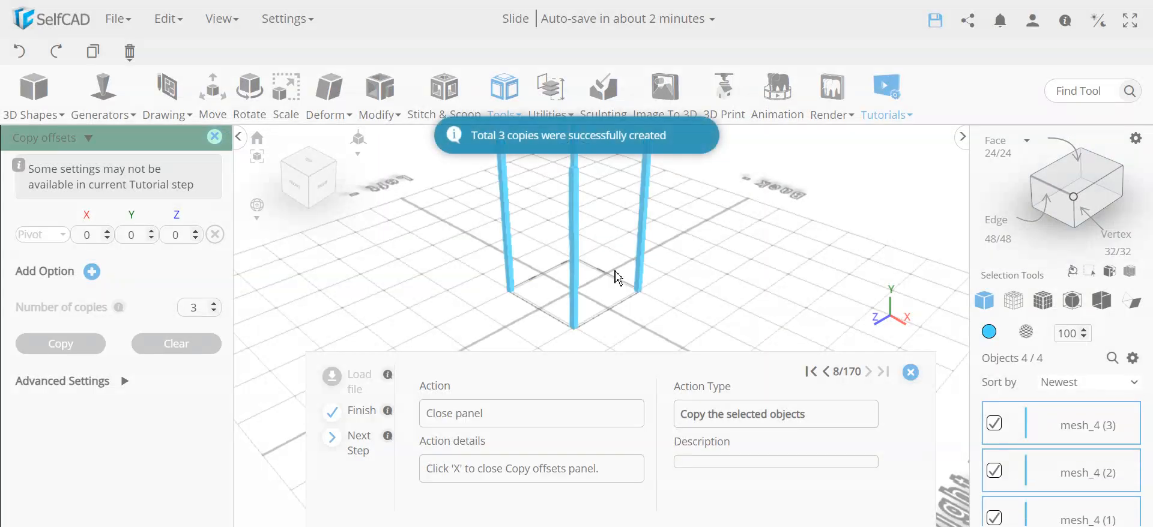
{"action": "left_click", "coordinate": [214, 136]}
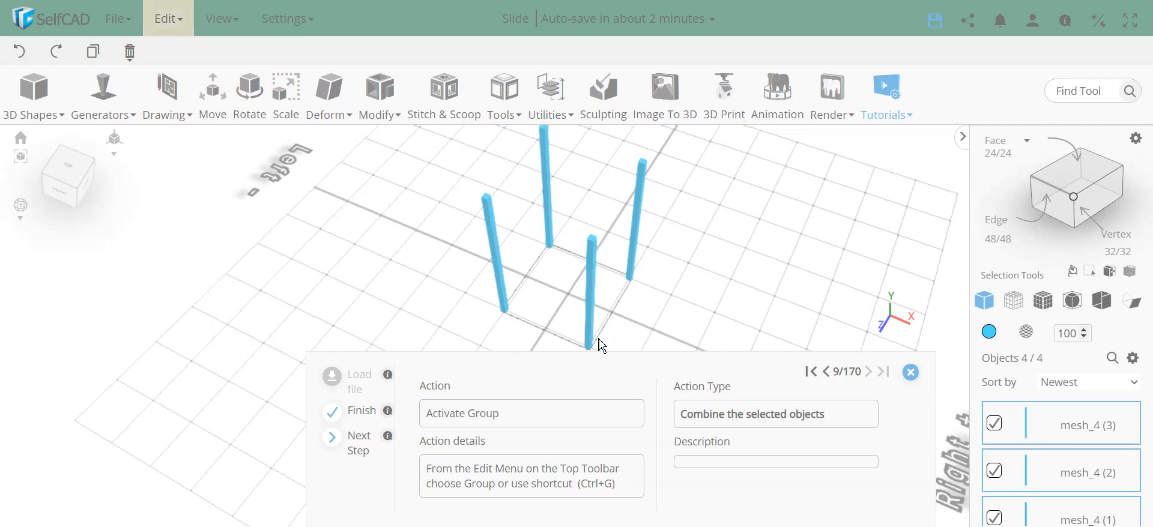
{"action": "key", "text": "ctrl+g"}
{"action": "scroll", "coordinate": [641, 309], "scroll_direction": "down", "scroll_amount": 2}
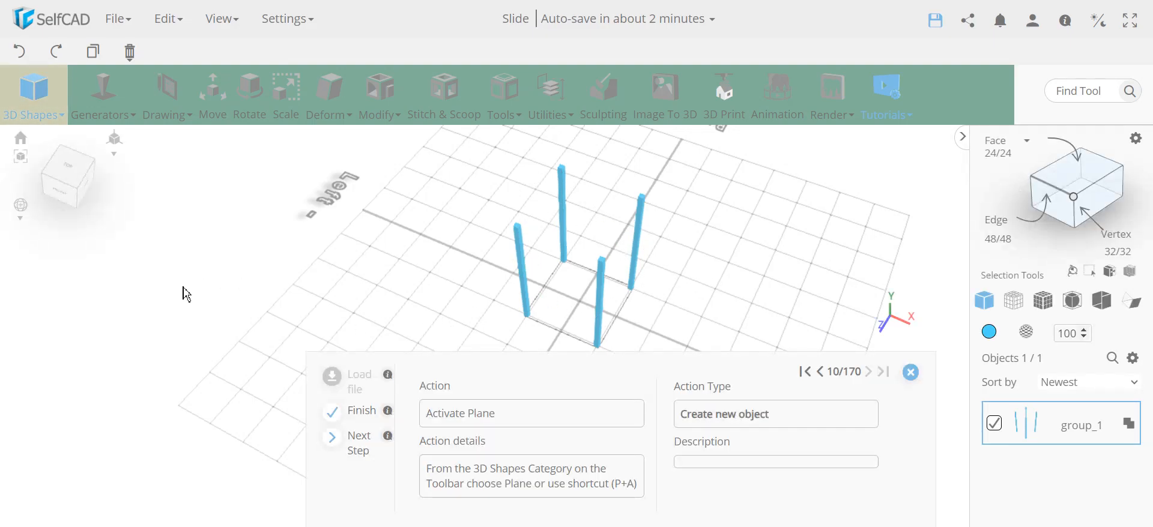
Create a plane with width 110 and height 110 on top of the posts, at position Y 170 with rotation X 90
{"action": "left_click", "coordinate": [34, 97]}
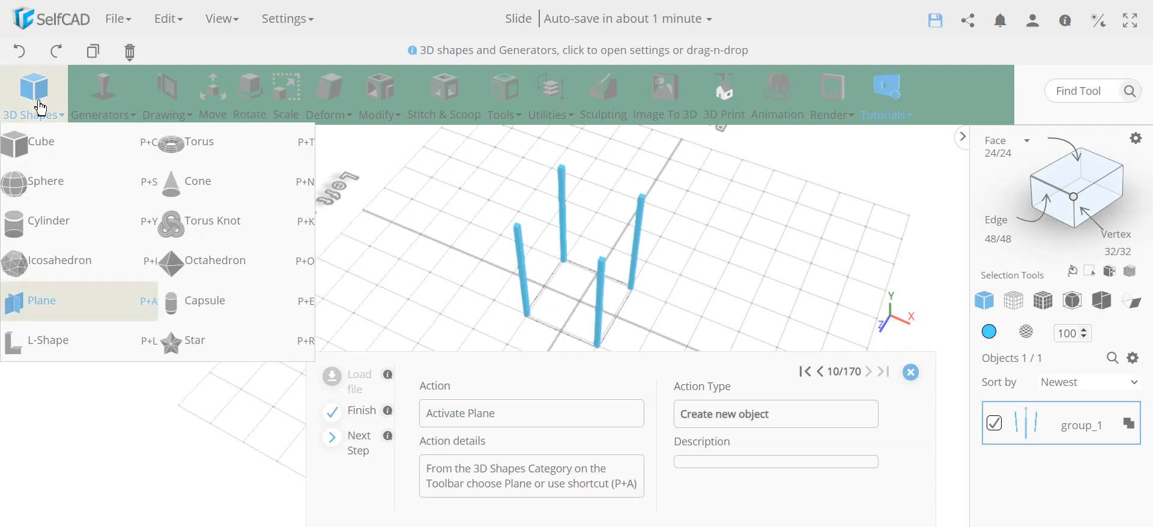
{"action": "left_click", "coordinate": [53, 311]}
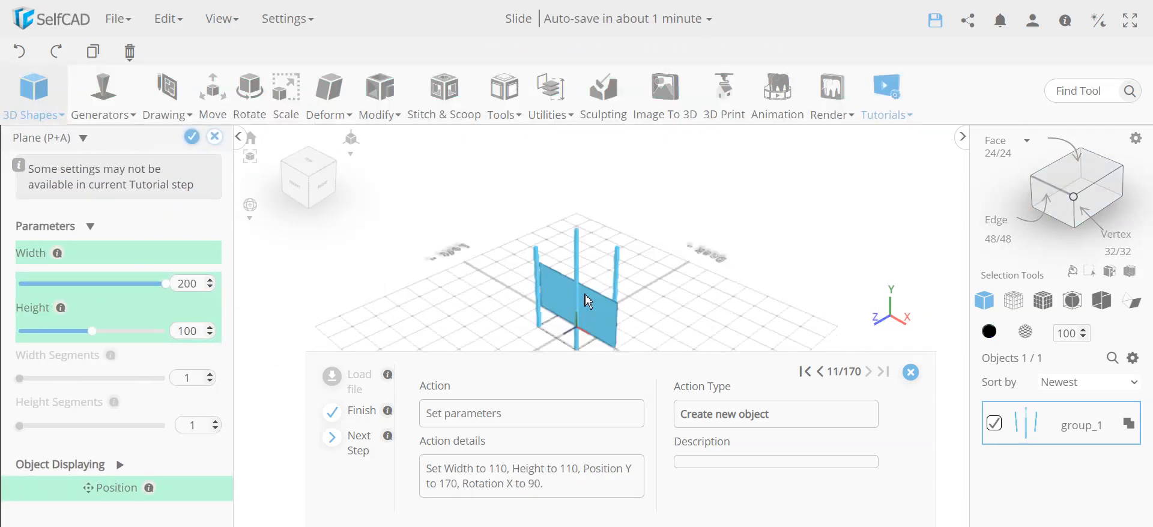
{"action": "left_click", "coordinate": [359, 446]}
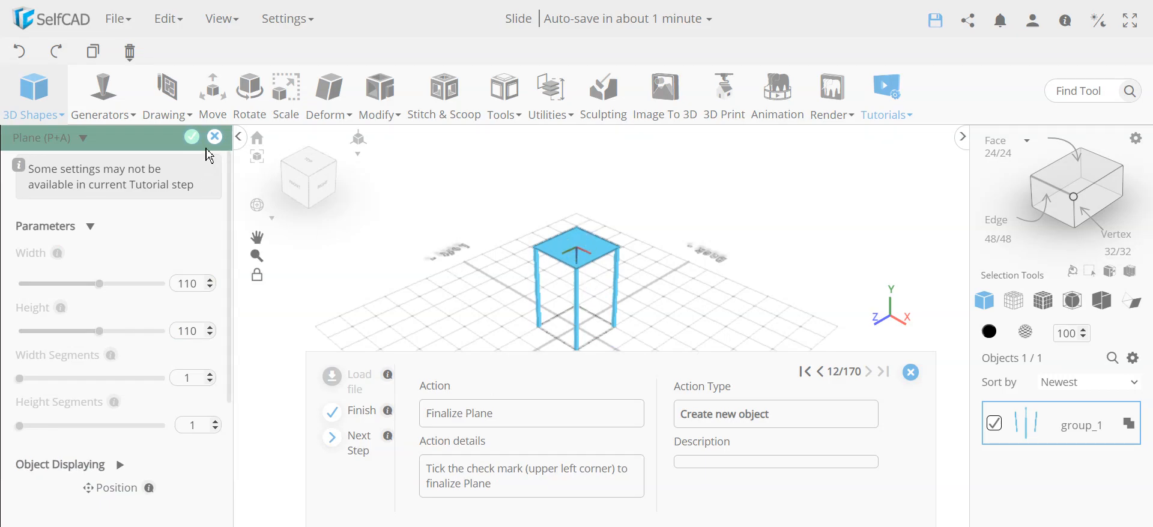
{"action": "left_click_drag", "start_coordinate": [520, 301], "coordinate": [599, 274]}
{"action": "scroll", "coordinate": [595, 267], "scroll_direction": "up", "scroll_amount": 3}
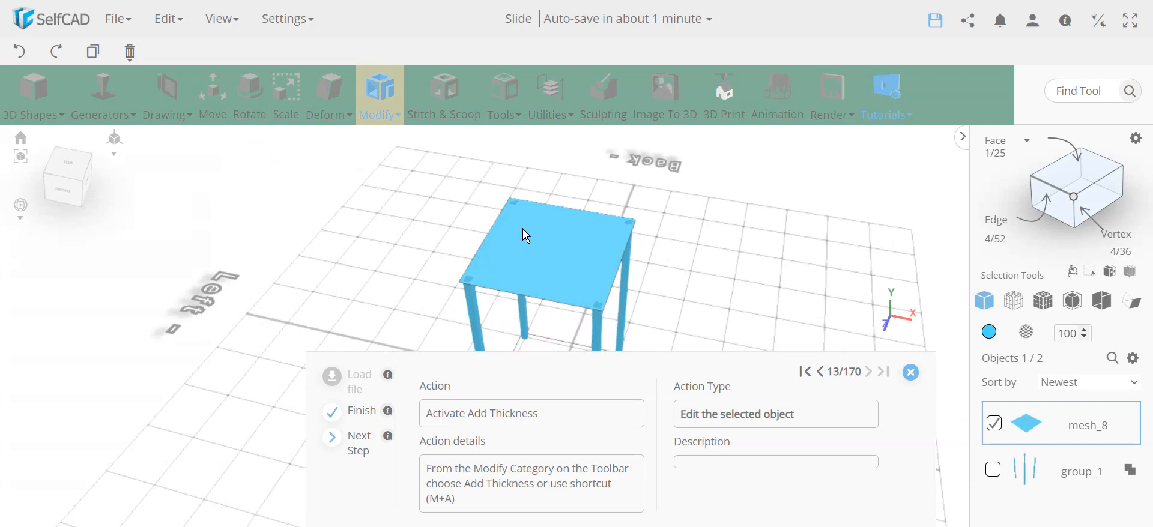
Add a thickness of -3 to the plane on top of the posts
{"action": "scroll", "coordinate": [559, 241], "scroll_direction": "down", "scroll_amount": 2}
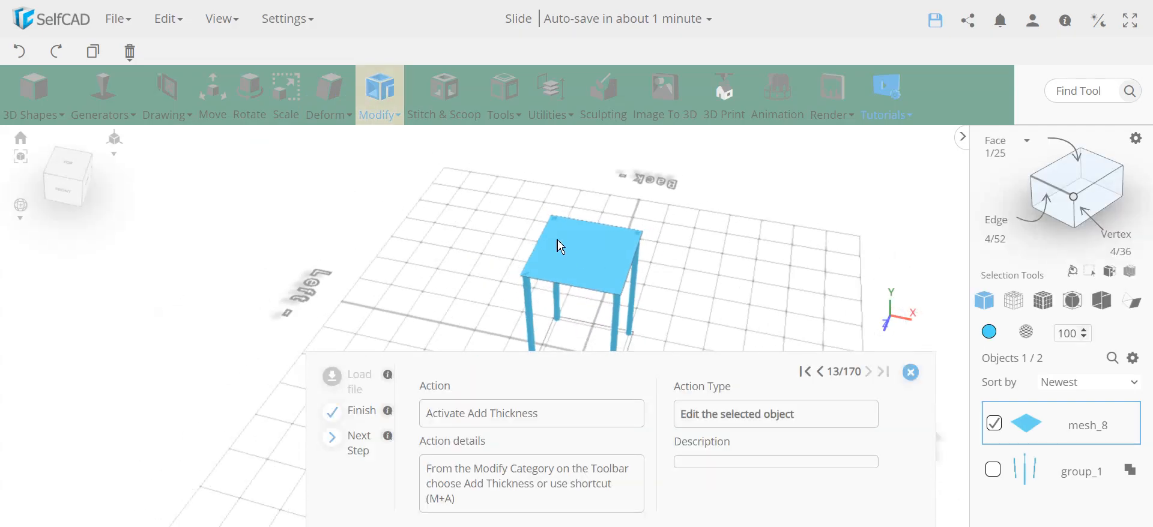
{"action": "left_click", "coordinate": [380, 112]}
{"action": "left_click", "coordinate": [414, 210]}
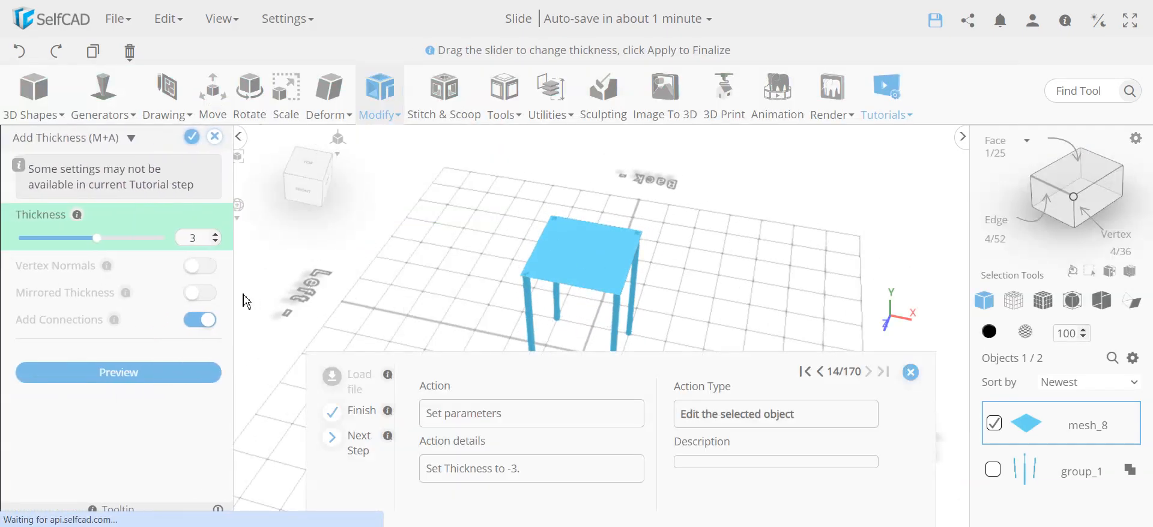
{"action": "double_click", "coordinate": [202, 243]}
{"action": "type", "text": "-3"}
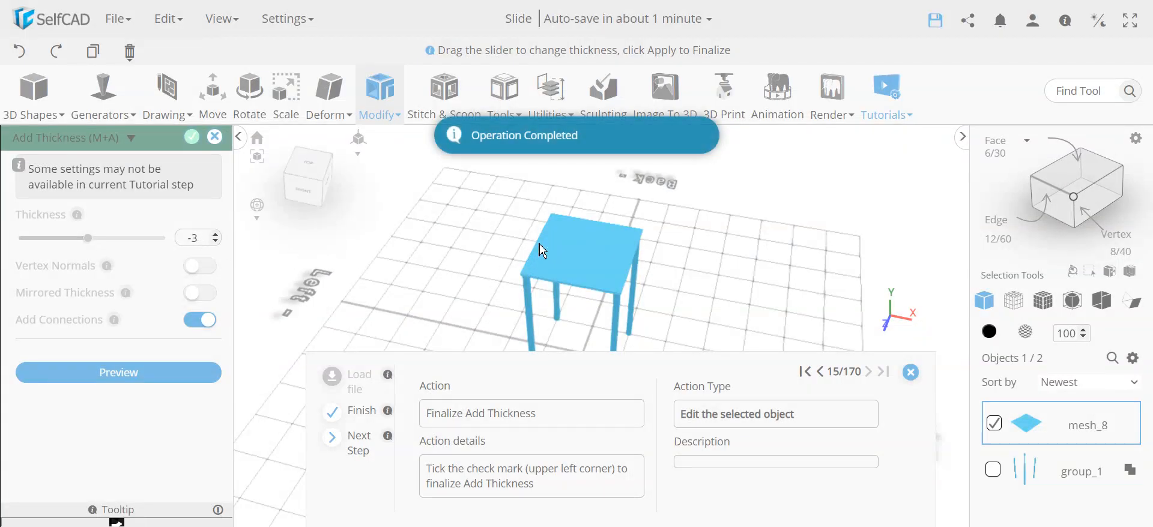
{"action": "right_click_drag", "start_coordinate": [539, 243], "coordinate": [570, 199]}
{"action": "scroll", "coordinate": [591, 216], "scroll_direction": "up", "scroll_amount": 5}
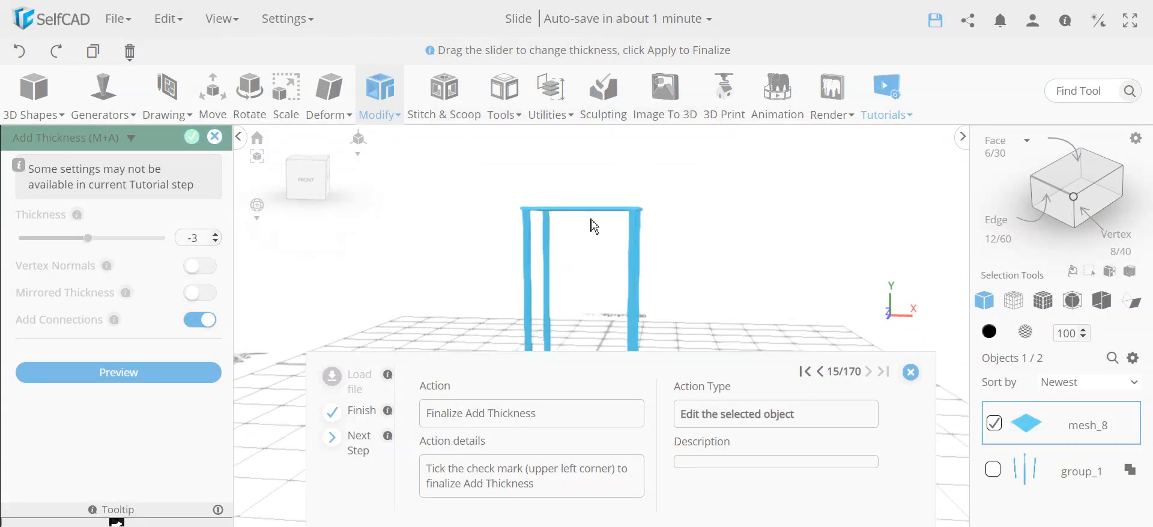
{"action": "right_click_drag", "start_coordinate": [700, 186], "coordinate": [696, 237]}
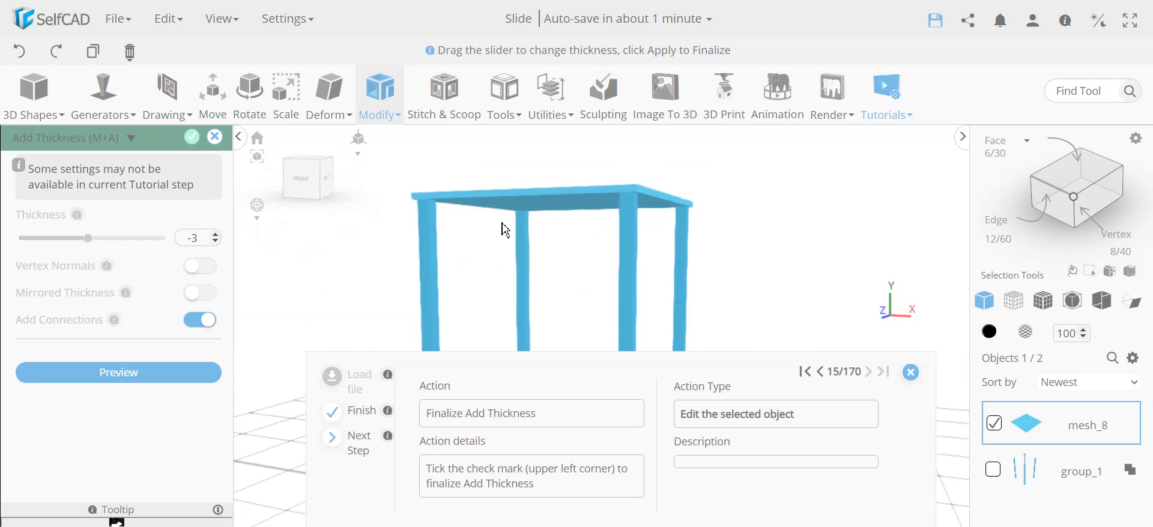
{"action": "left_click", "coordinate": [192, 138]}
Using Edit Details, draw an edge with 2 segments diagonally between opposite corners of the top plane
{"action": "right_click_drag", "start_coordinate": [583, 207], "coordinate": [568, 247]}
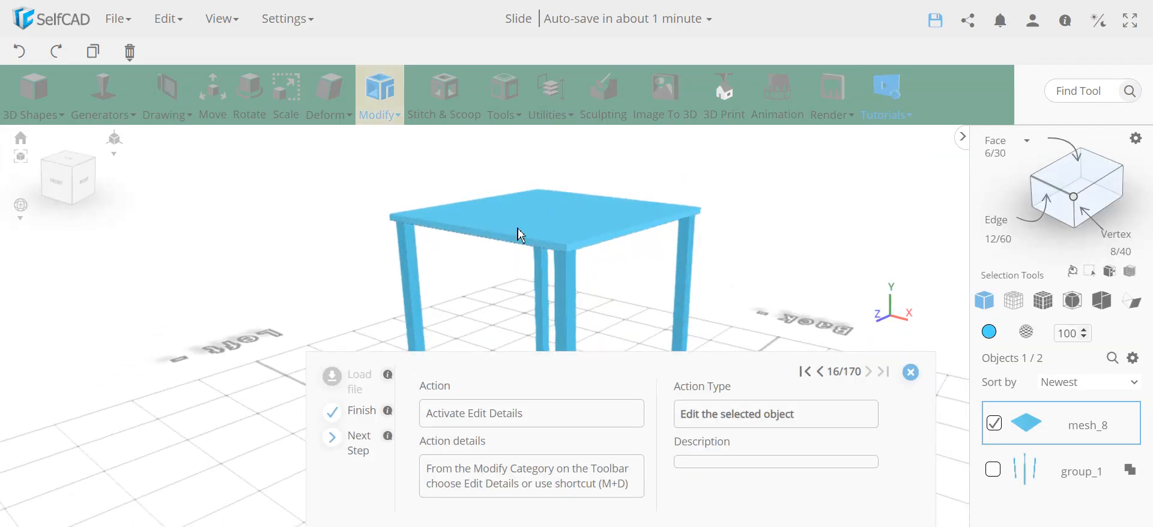
{"action": "left_click", "coordinate": [375, 110]}
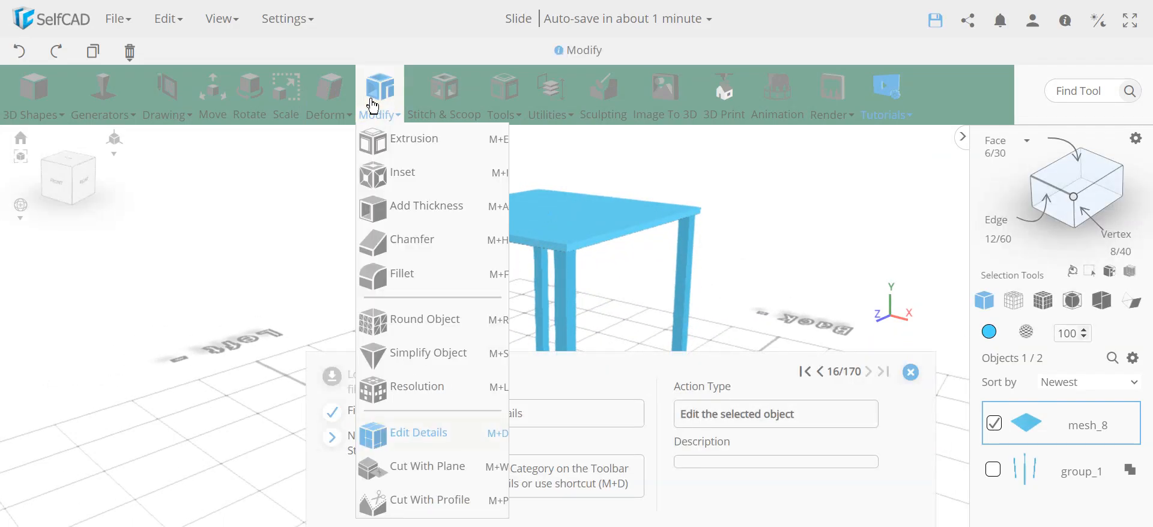
{"action": "left_click_drag", "start_coordinate": [618, 252], "coordinate": [649, 277]}
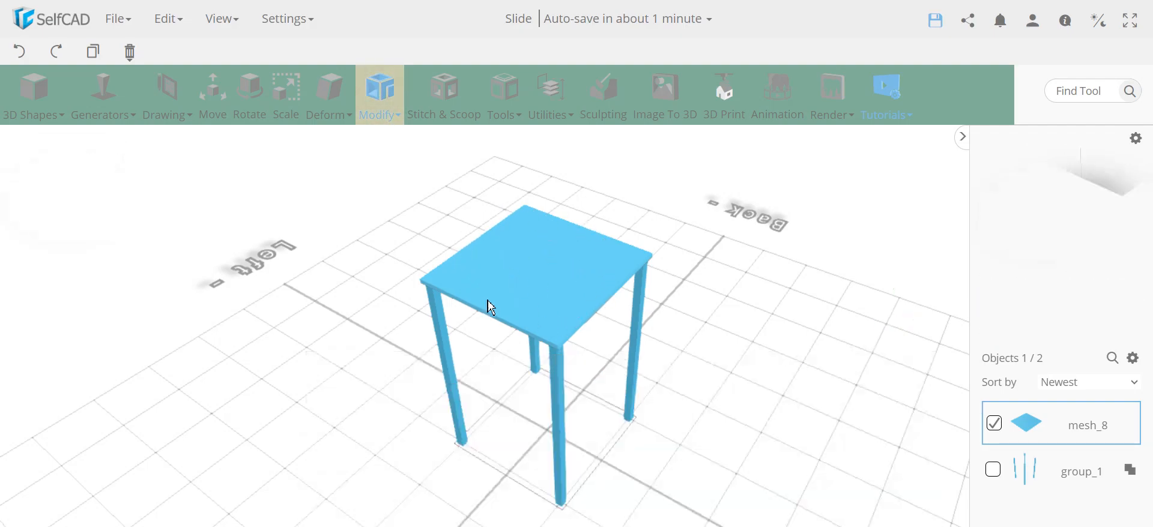
{"action": "left_click", "coordinate": [371, 110]}
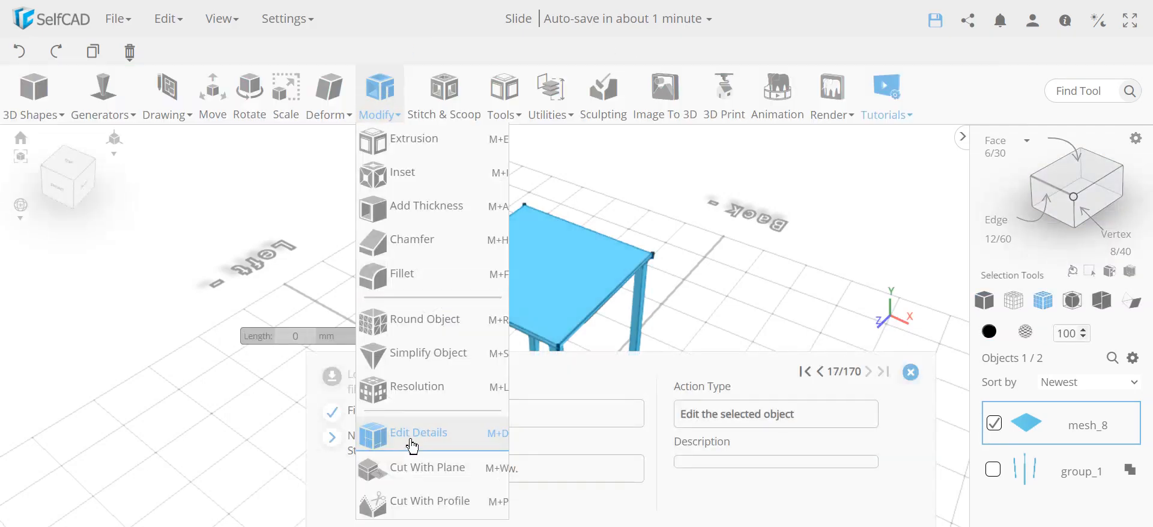
{"action": "left_click", "coordinate": [412, 444]}
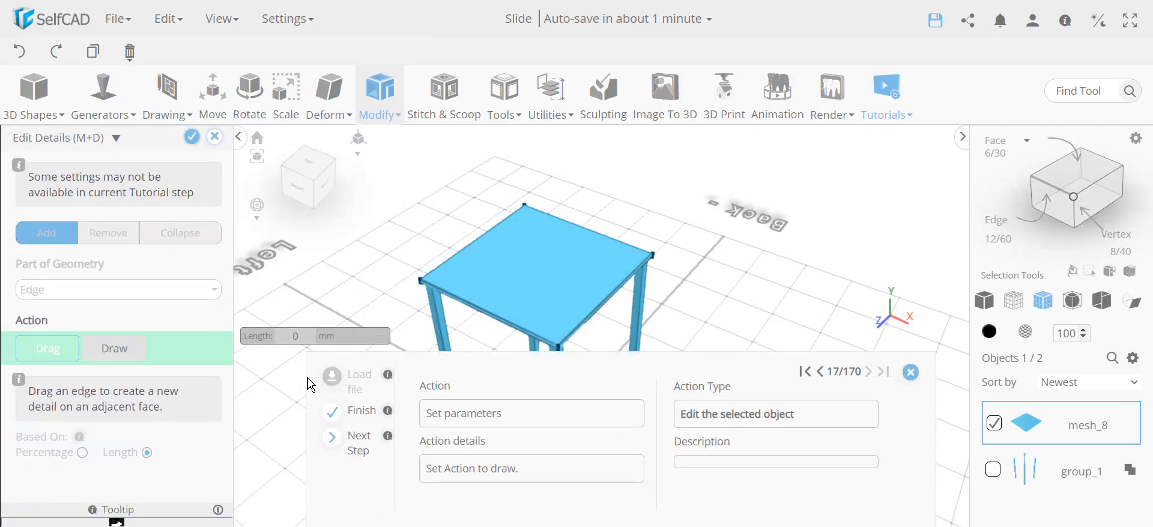
{"action": "left_click", "coordinate": [123, 347]}
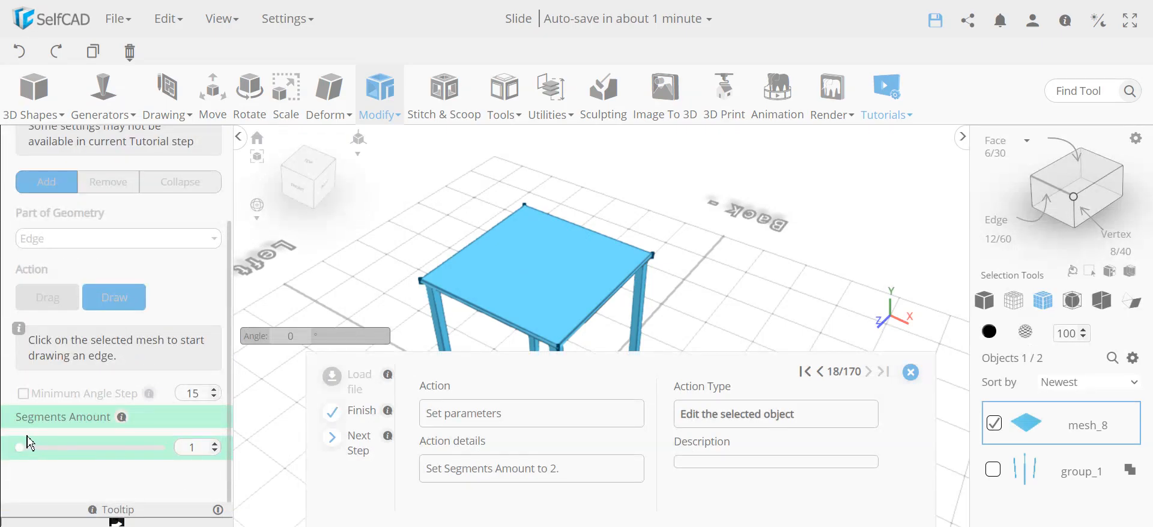
{"action": "left_click", "coordinate": [215, 445]}
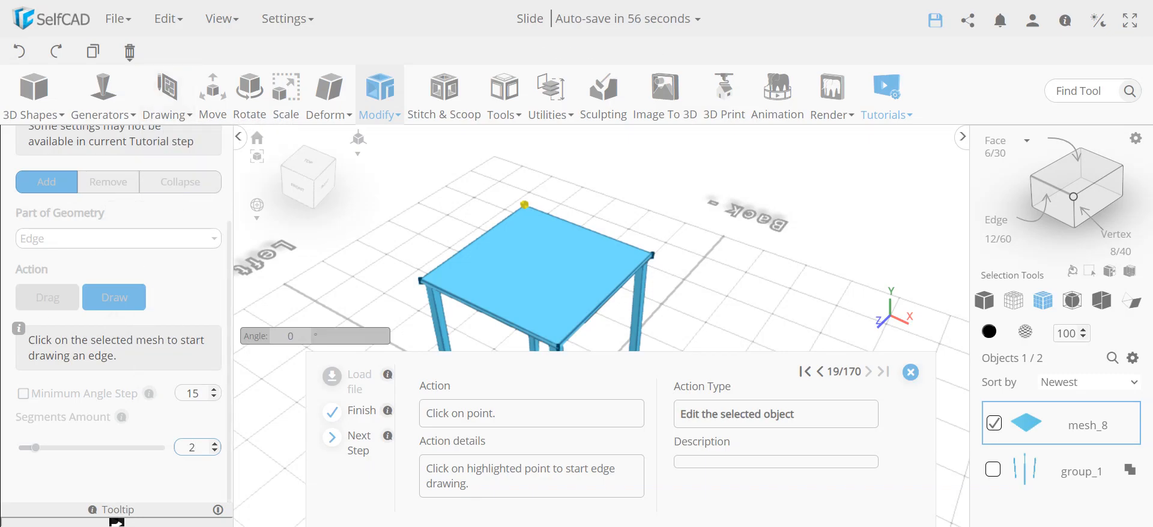
{"action": "left_click", "coordinate": [526, 208]}
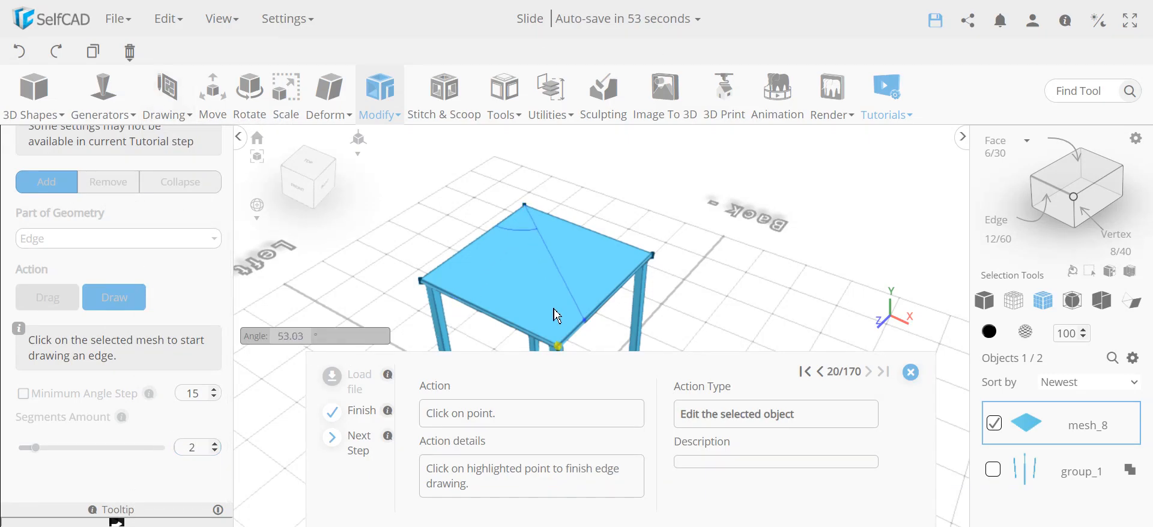
{"action": "left_click", "coordinate": [558, 346]}
{"action": "scroll", "coordinate": [540, 280], "scroll_direction": "up", "scroll_amount": 5}
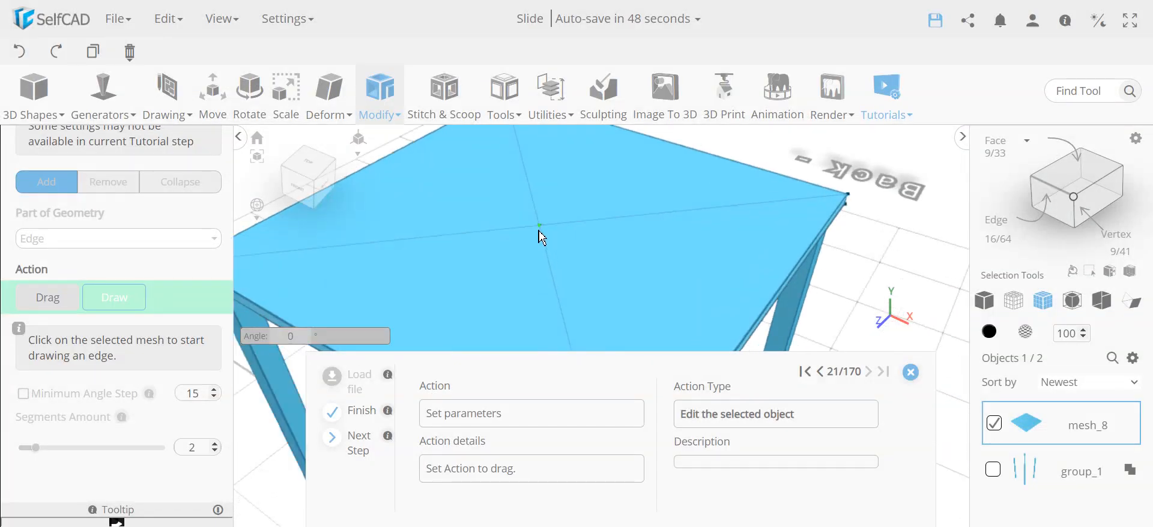
{"action": "scroll", "coordinate": [584, 242], "scroll_direction": "down", "scroll_amount": 5}
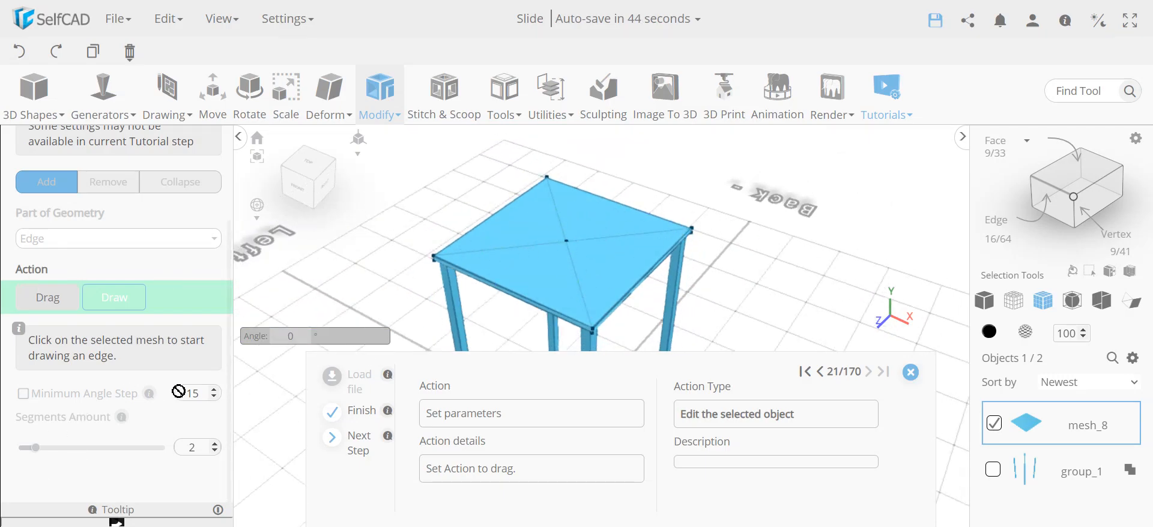
Set the edge editing action to Drag, with Automatic Loop Finding on and Minimum Step Size enabled at 6
{"action": "scroll", "coordinate": [144, 427], "scroll_direction": "up", "scroll_amount": 1}
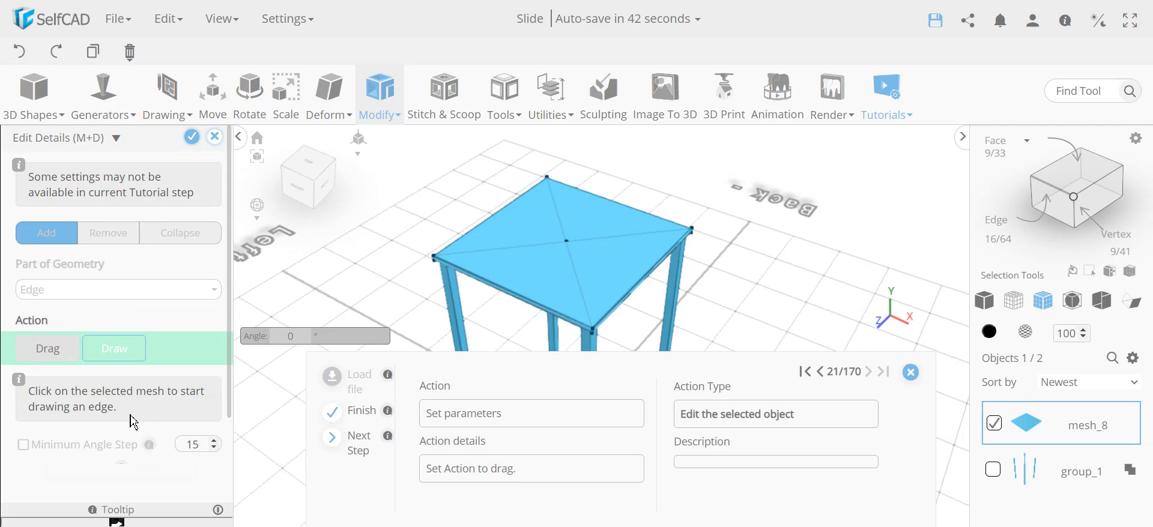
{"action": "left_click", "coordinate": [86, 291]}
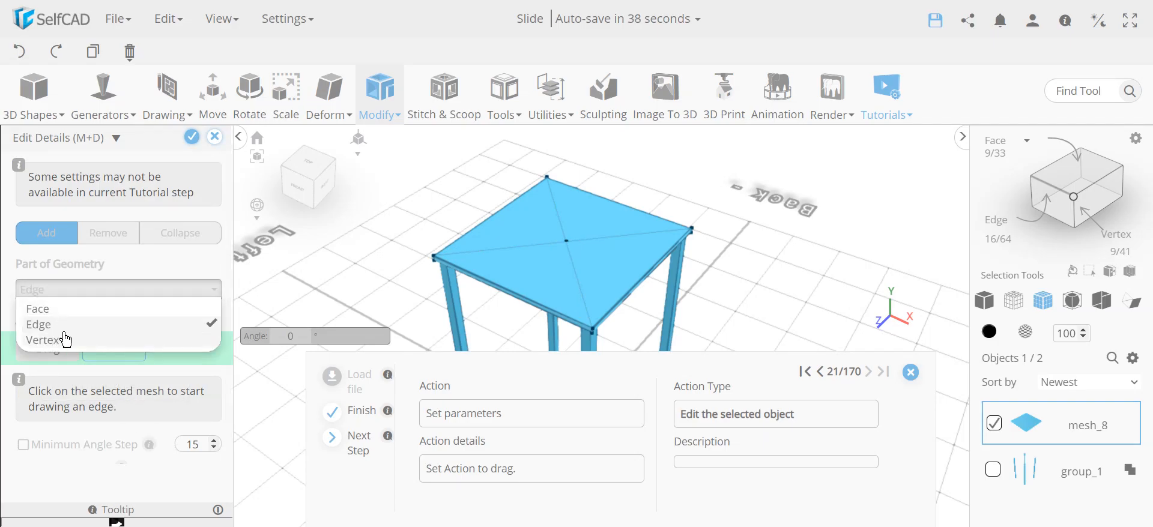
{"action": "left_click", "coordinate": [60, 296]}
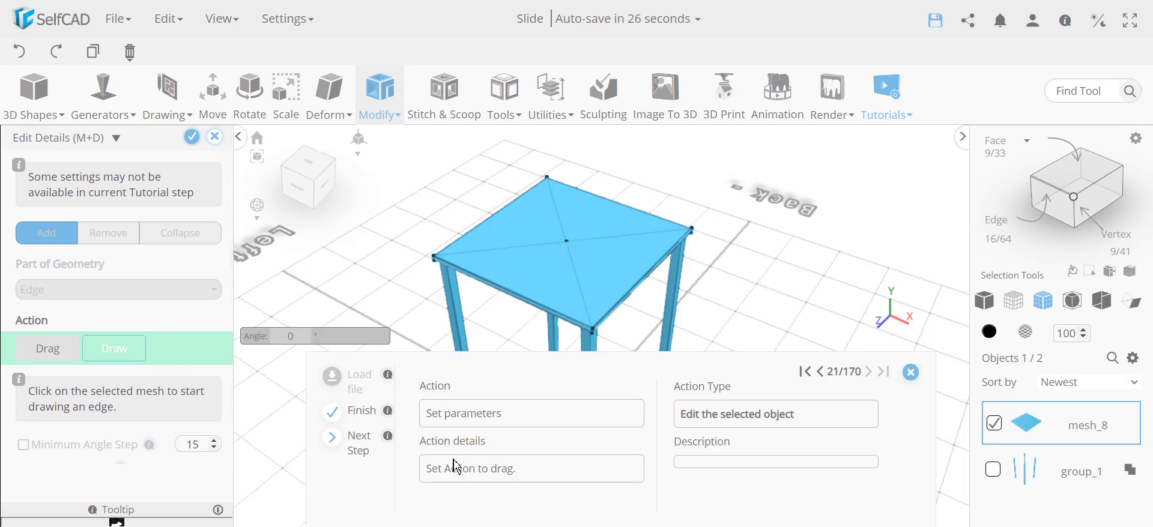
{"action": "left_click", "coordinate": [55, 349]}
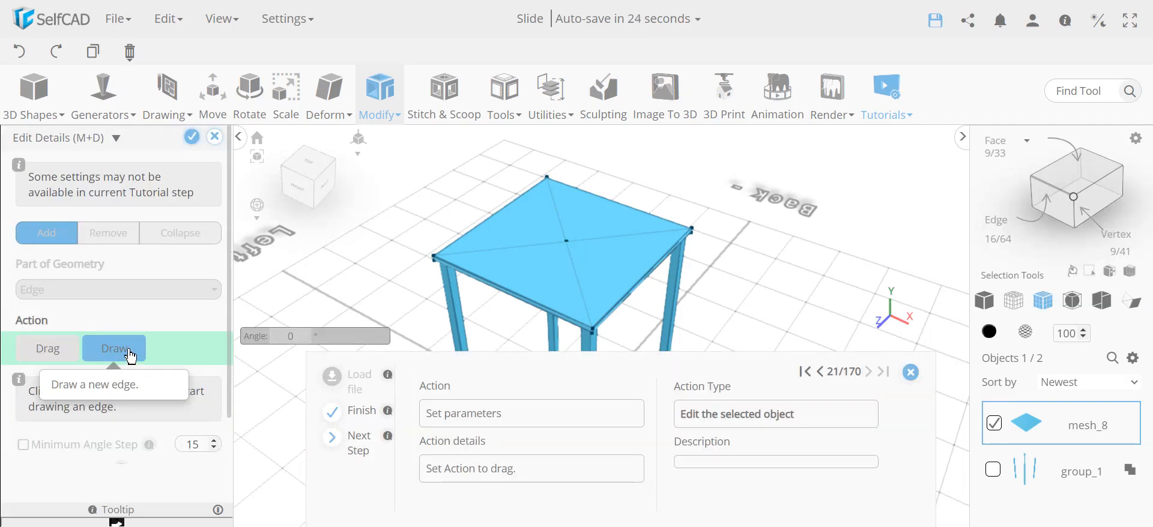
{"action": "left_click", "coordinate": [47, 353]}
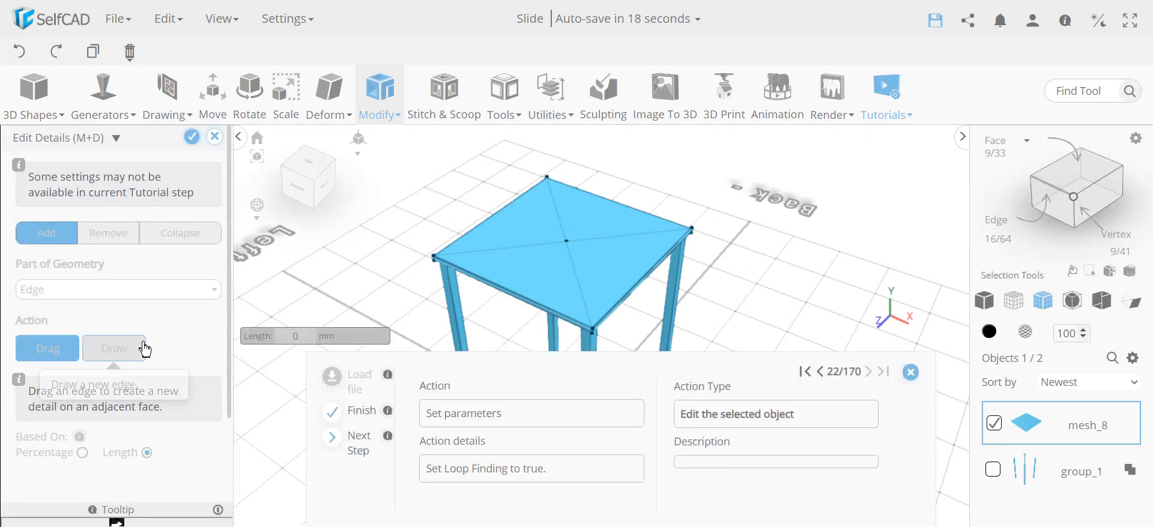
{"action": "scroll", "coordinate": [142, 348], "scroll_direction": "down", "scroll_amount": 2}
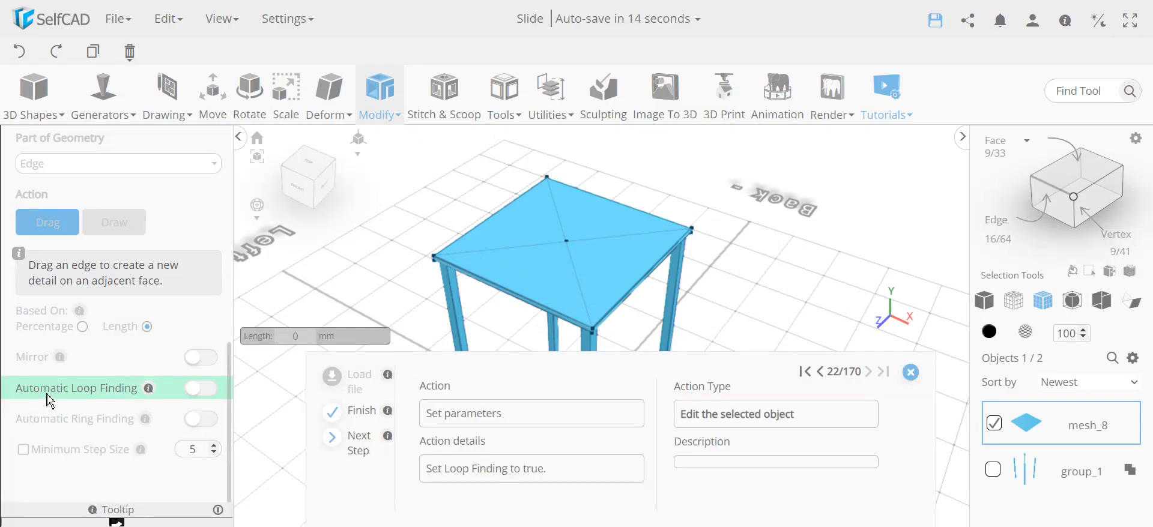
{"action": "left_click", "coordinate": [201, 388]}
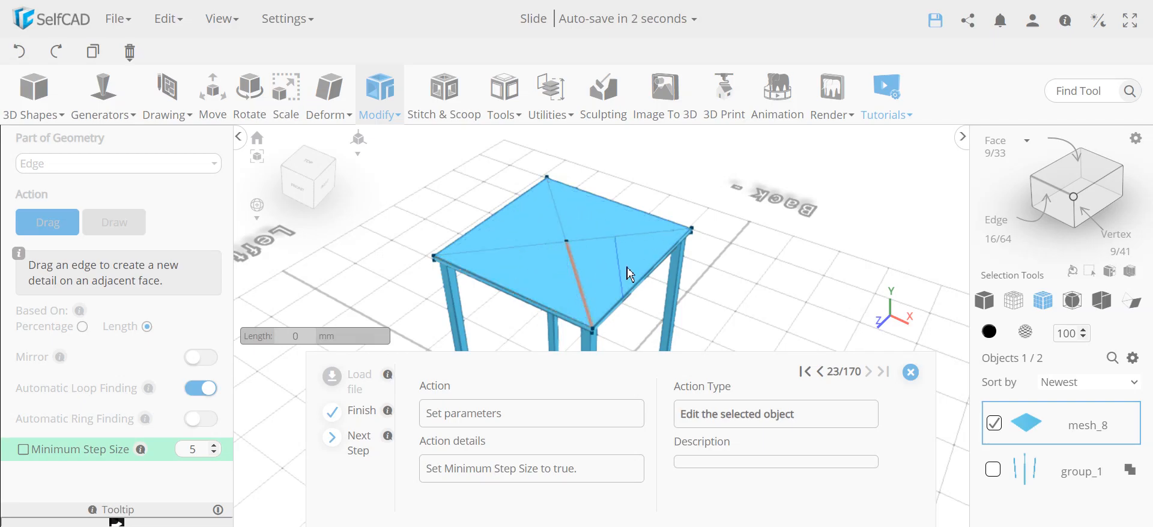
{"action": "left_click", "coordinate": [576, 251]}
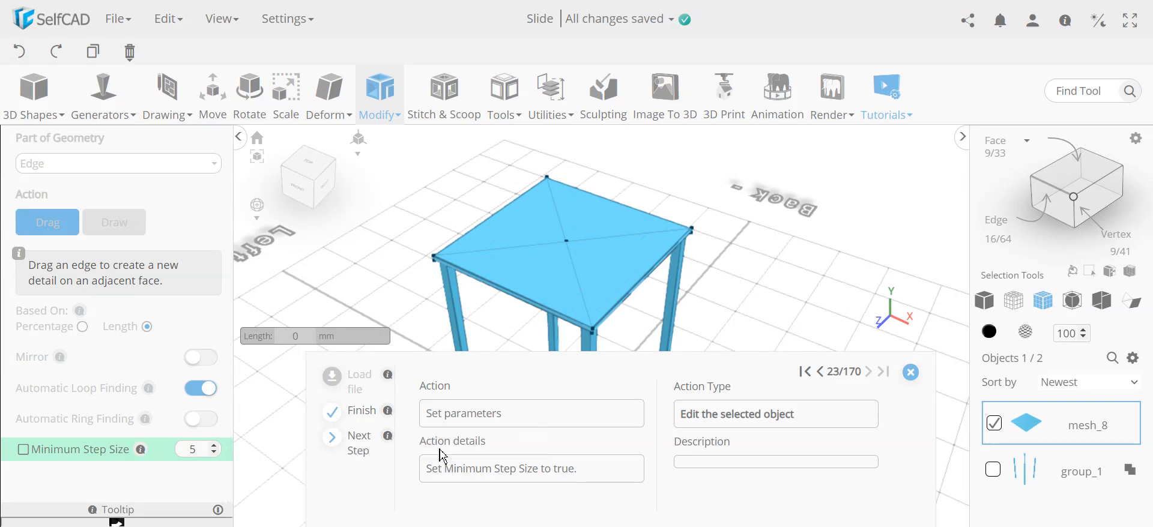
{"action": "left_click", "coordinate": [215, 453]}
{"action": "left_click", "coordinate": [24, 453]}
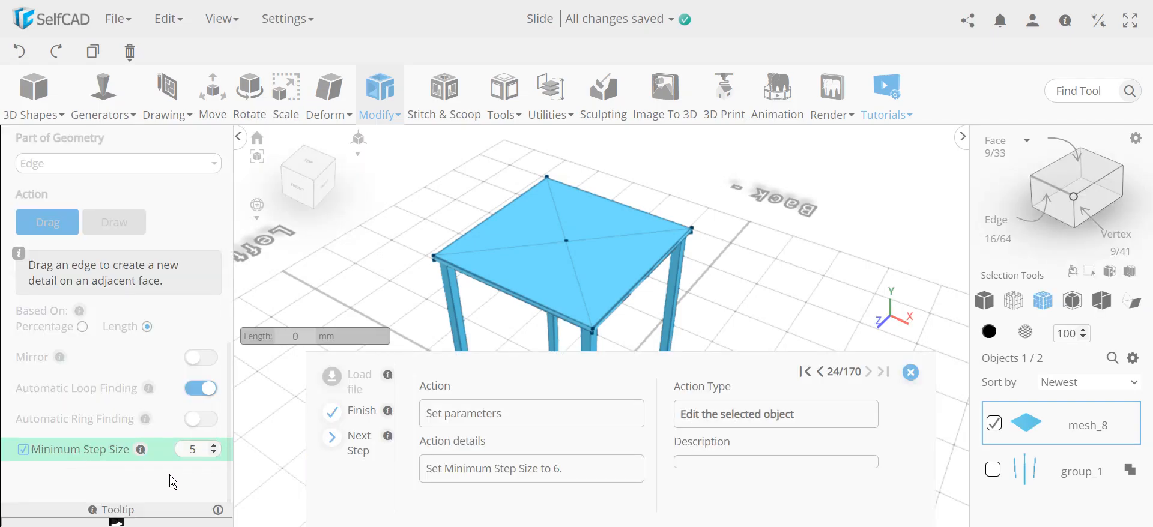
{"action": "left_click", "coordinate": [213, 447]}
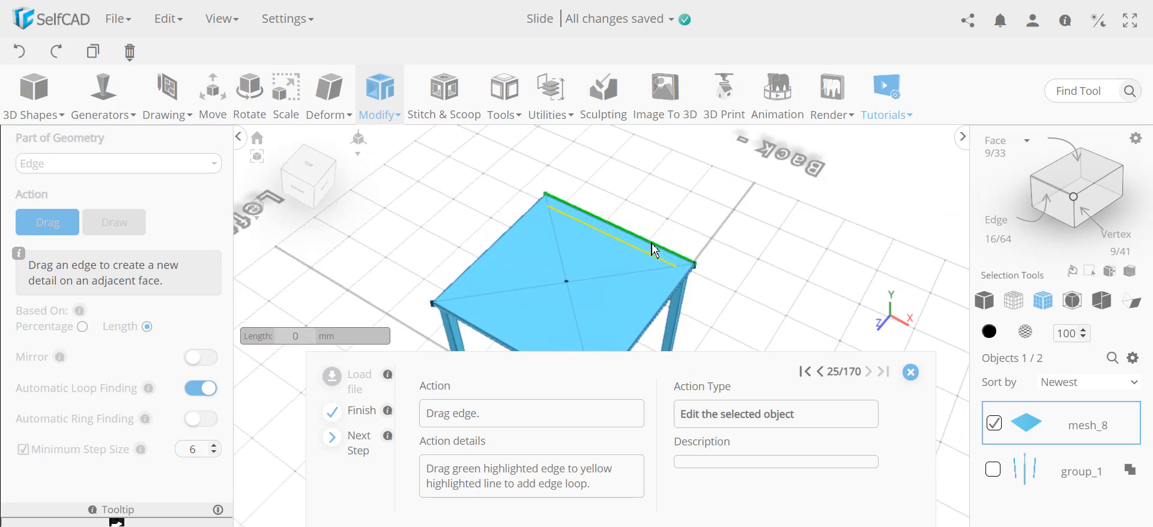
Add five concentric edge loops inward from the top plane's outer edge and finalize Edit Details
{"action": "left_click_drag", "start_coordinate": [655, 255], "coordinate": [597, 283]}
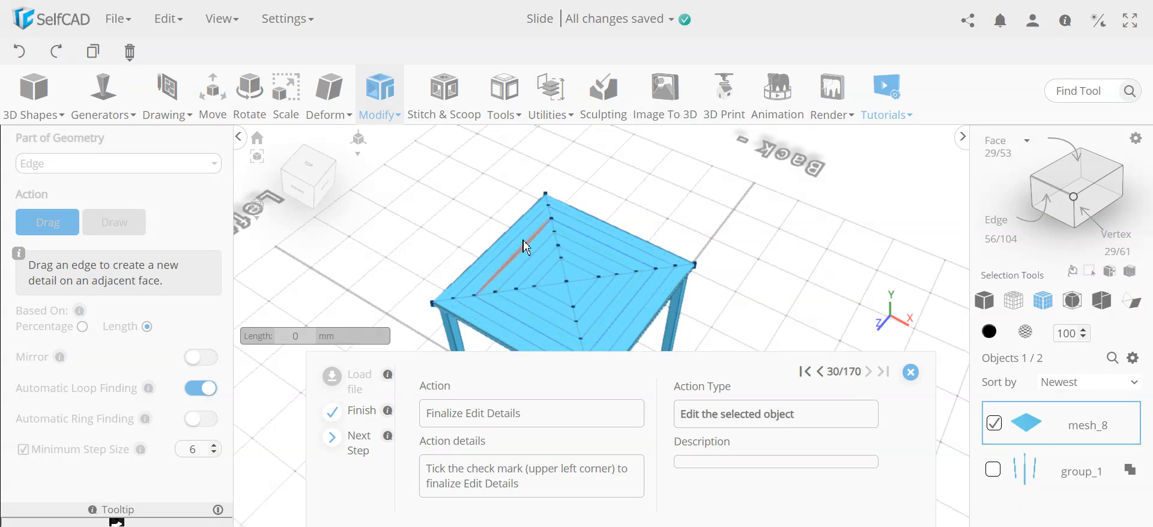
{"action": "scroll", "coordinate": [171, 270], "scroll_direction": "up", "scroll_amount": 3}
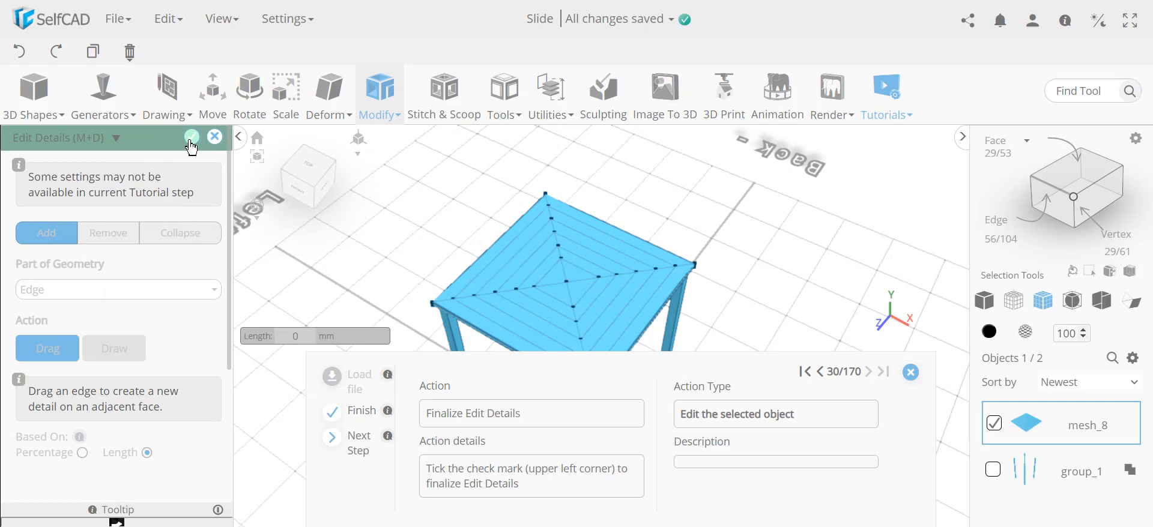
{"action": "left_click", "coordinate": [190, 145]}
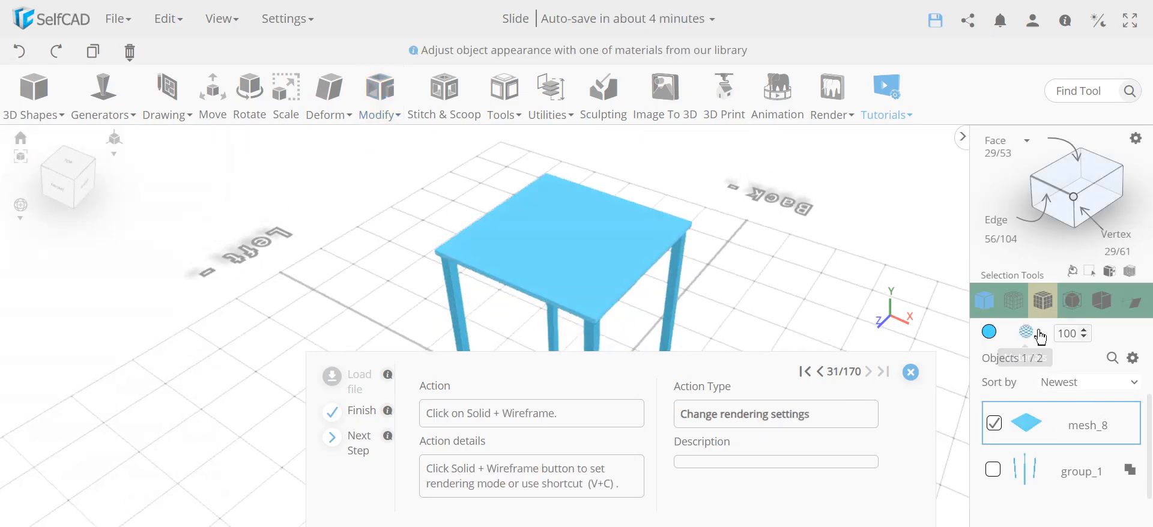
Set the rendering mode to Solid + Wireframe and inflate the top plane by 40 along Y to shape the roof
{"action": "left_click", "coordinate": [1044, 300]}
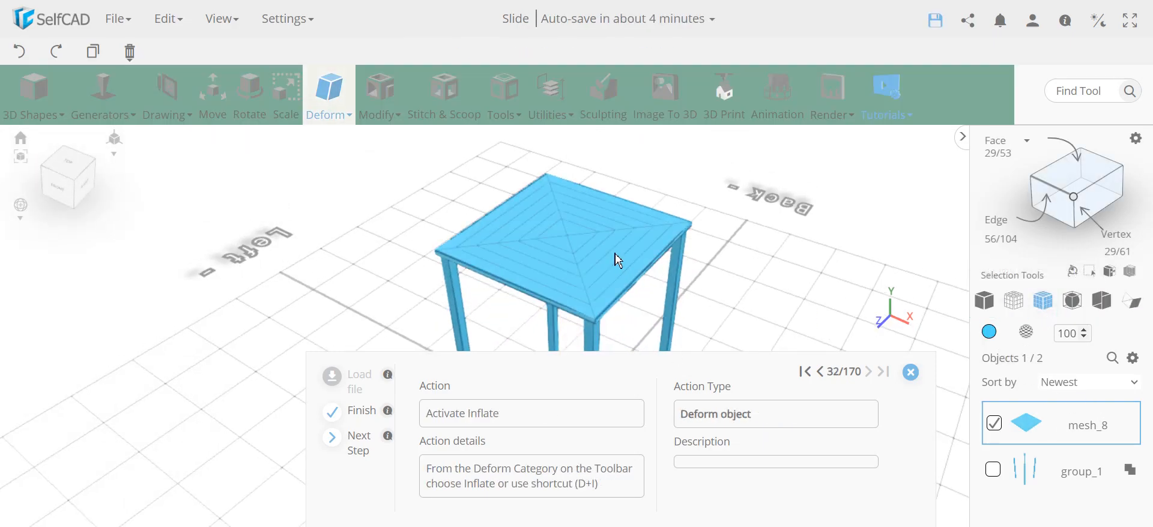
{"action": "left_click", "coordinate": [330, 111]}
{"action": "left_click", "coordinate": [345, 279]}
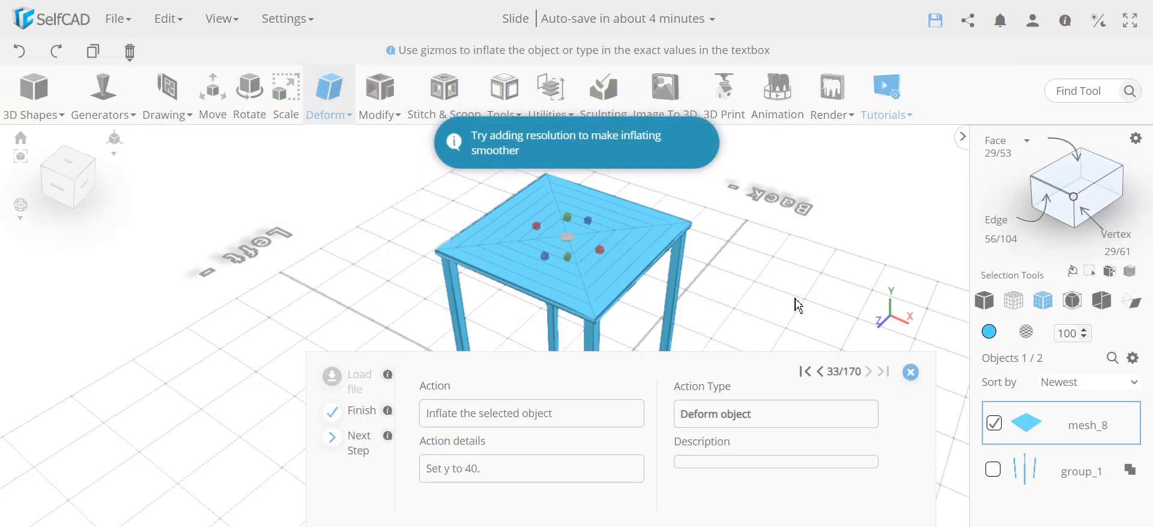
{"action": "left_click", "coordinate": [124, 239]}
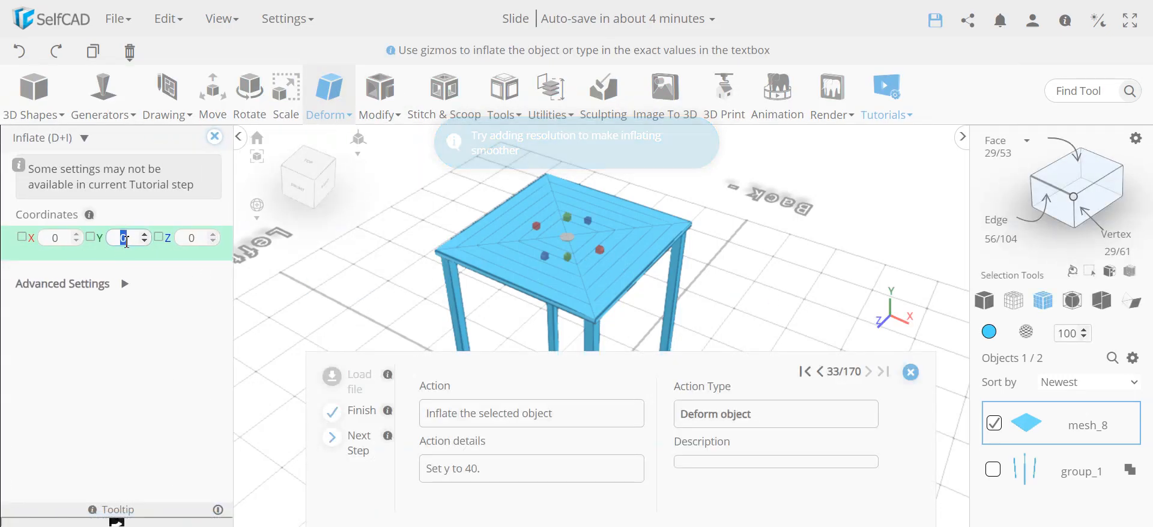
{"action": "key", "text": "Return"}
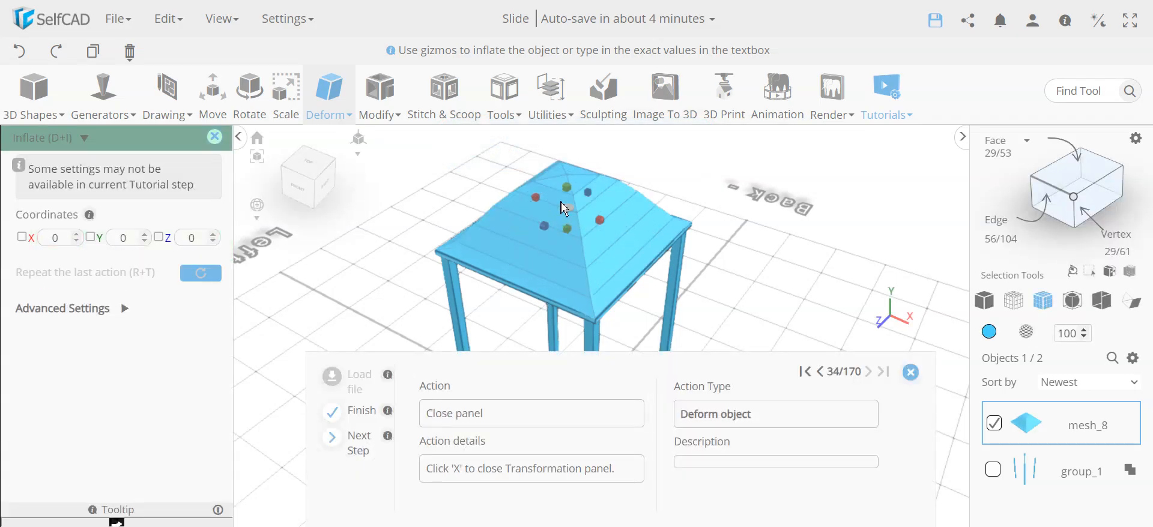
{"action": "left_click", "coordinate": [214, 137]}
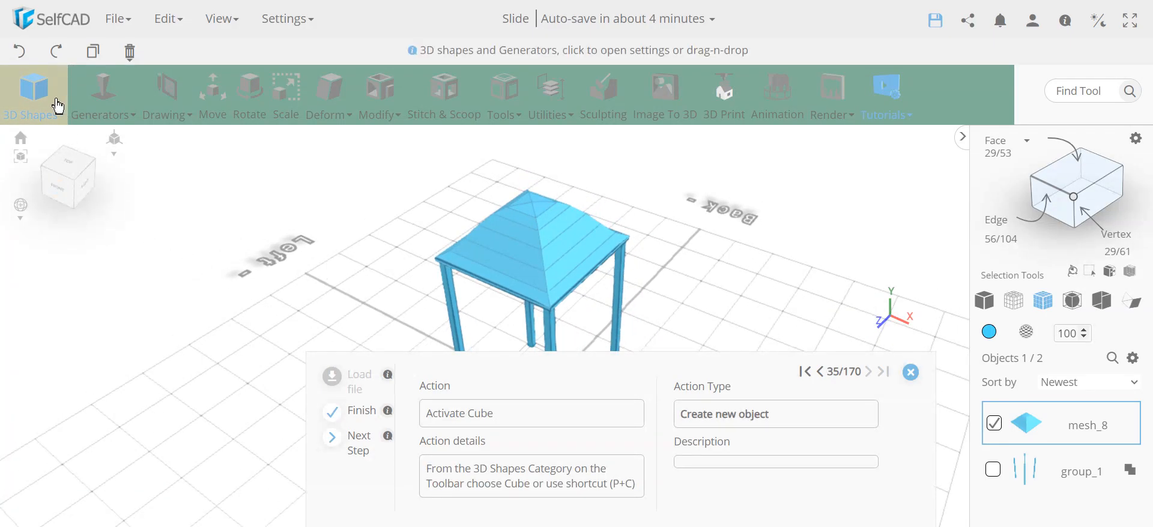
Create a cube side panel with width 6, height 74 and depth 94, positioned at X -50 and Y 96
{"action": "left_click", "coordinate": [33, 93]}
{"action": "left_click", "coordinate": [43, 144]}
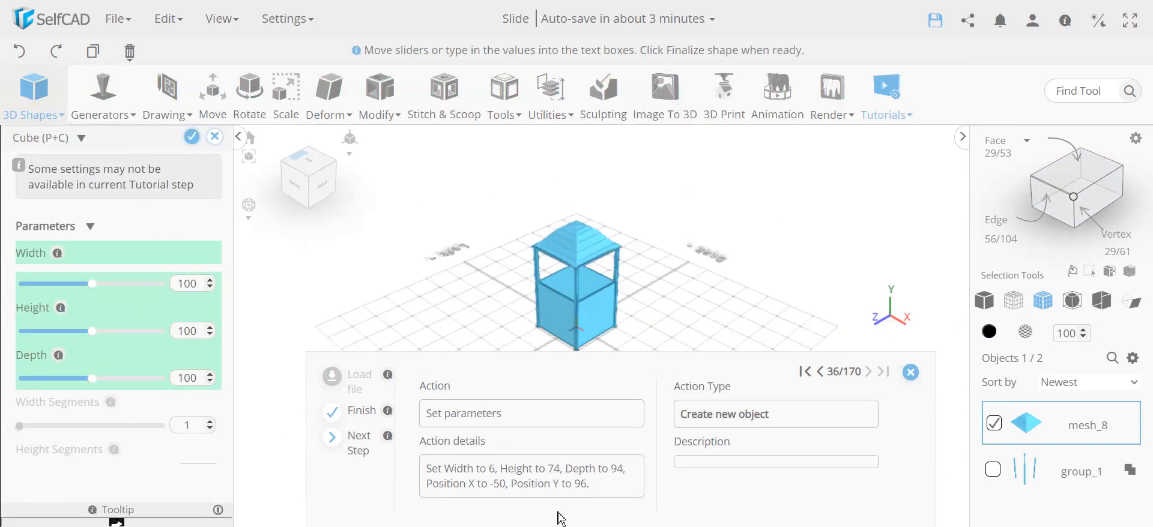
{"action": "left_click", "coordinate": [361, 437]}
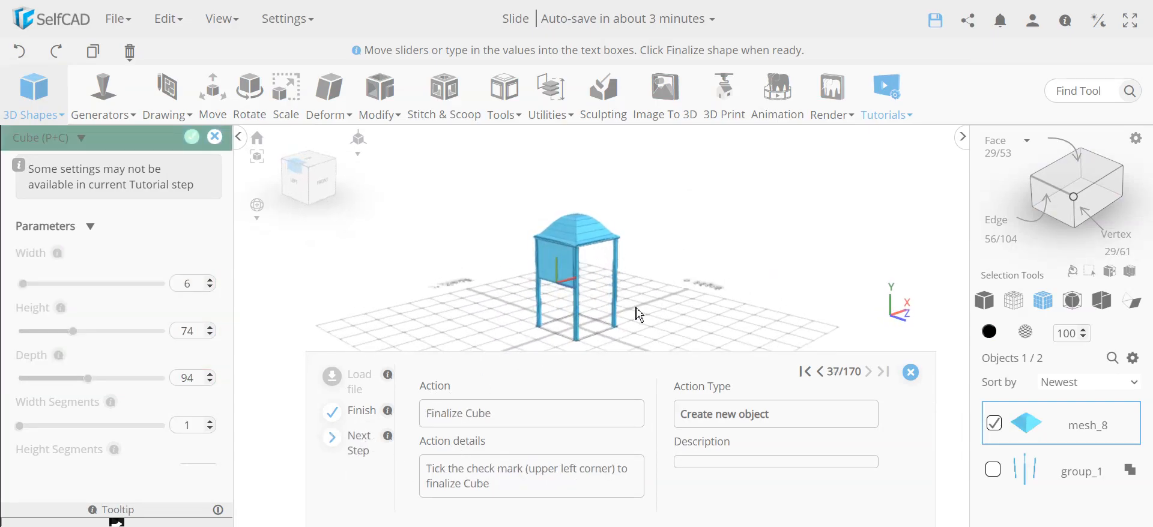
{"action": "scroll", "coordinate": [578, 252], "scroll_direction": "up", "scroll_amount": 3}
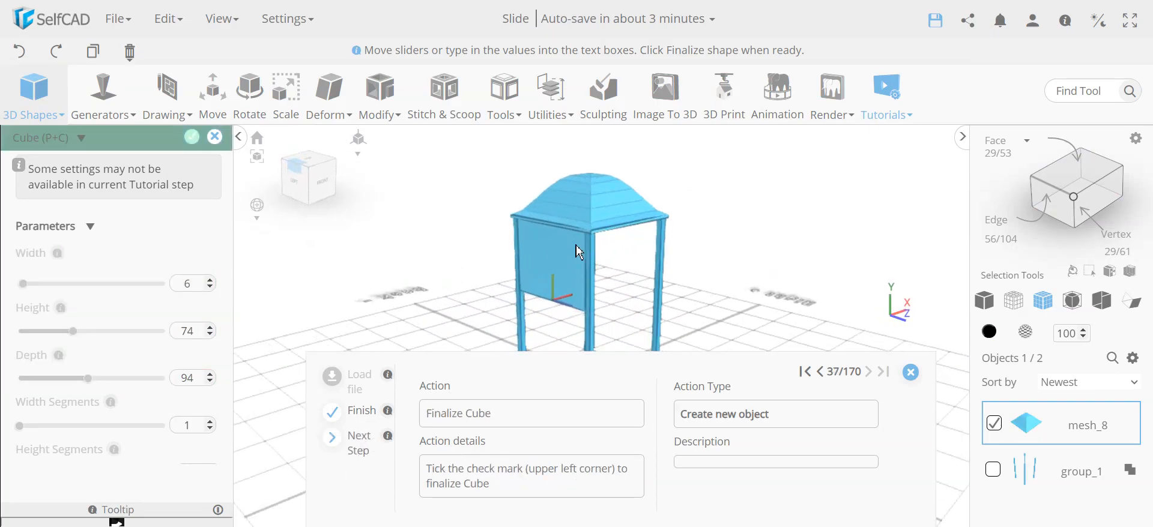
{"action": "left_click", "coordinate": [191, 137]}
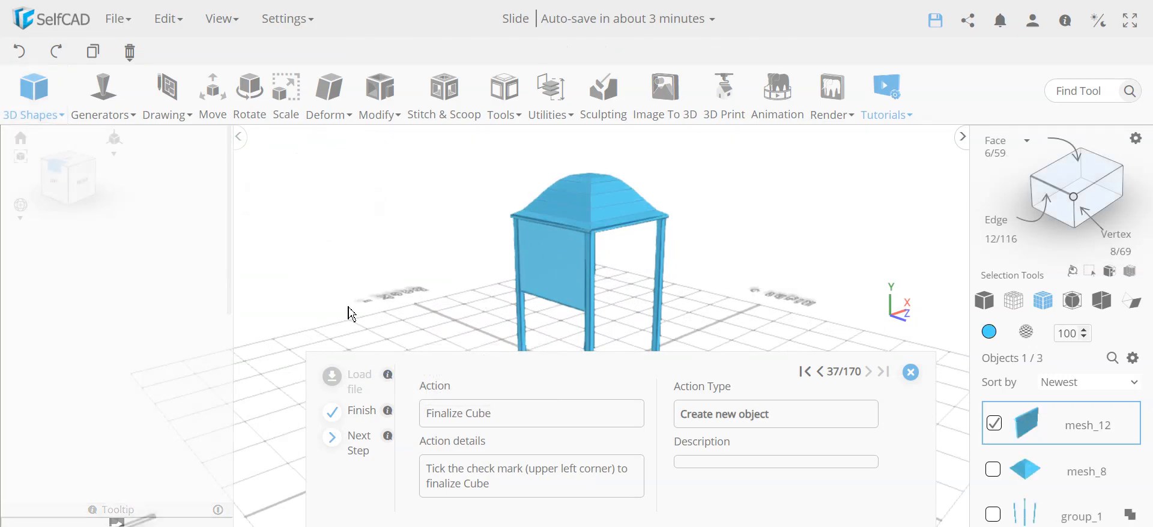
Add the roof to the selection with the side panel and color both red
{"action": "left_click", "coordinate": [994, 470]}
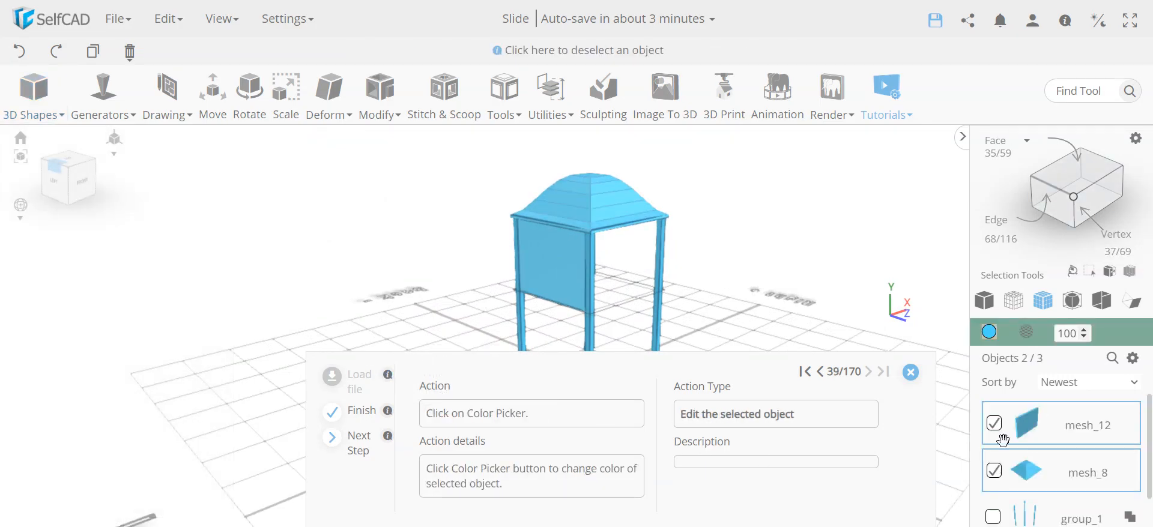
{"action": "left_click", "coordinate": [989, 332]}
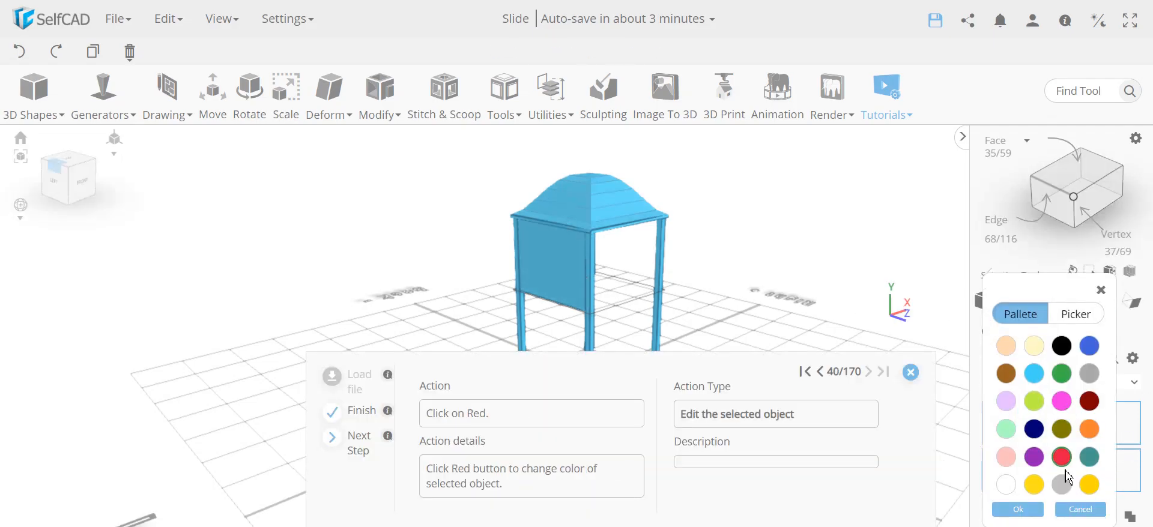
{"action": "left_click", "coordinate": [1062, 457]}
{"action": "left_click", "coordinate": [1018, 510]}
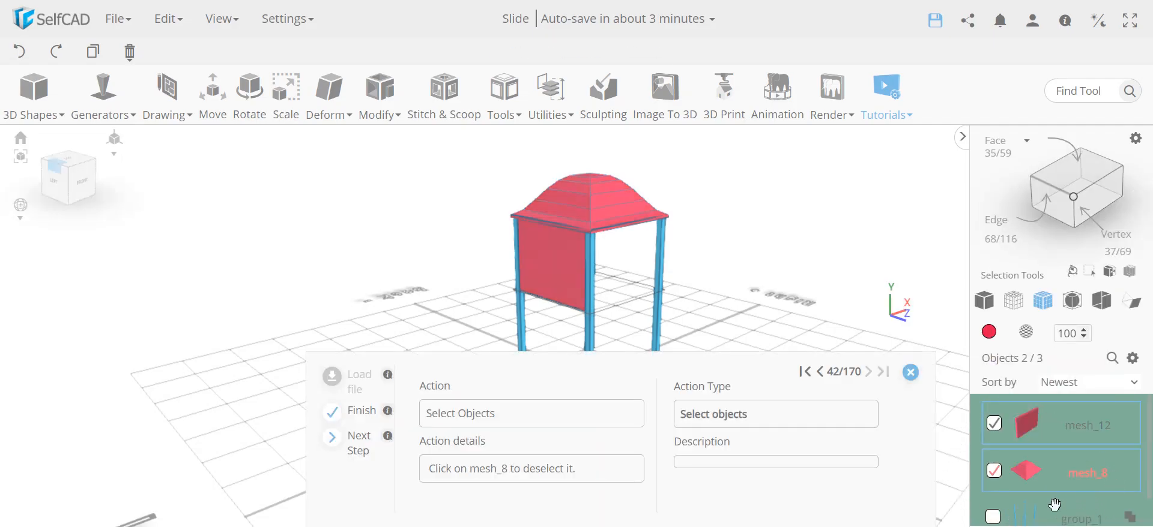
Deselect the roof and apply the Roof 1 bump map from the Roofing category to the side panel
{"action": "left_click", "coordinate": [995, 472]}
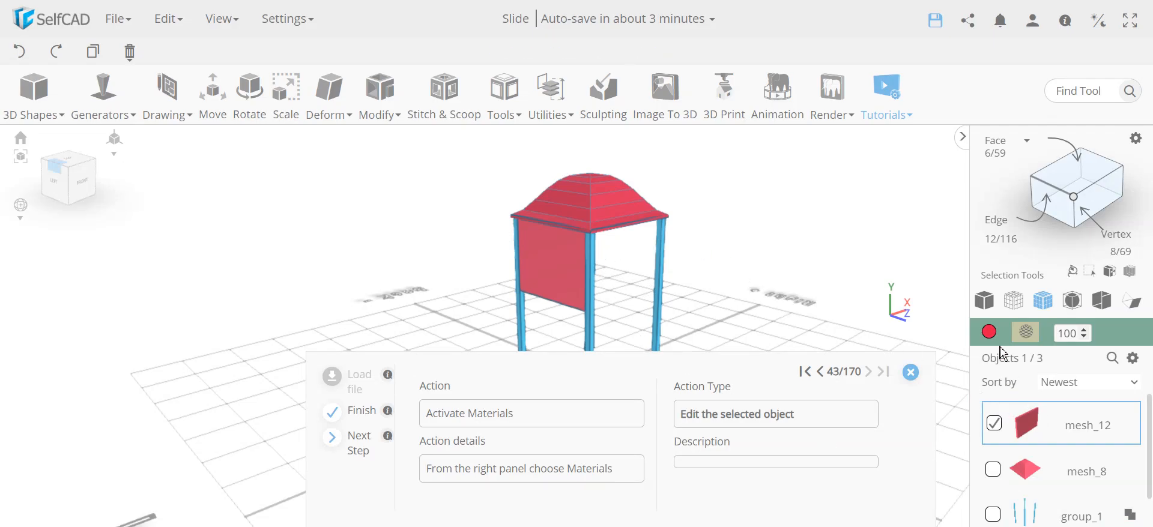
{"action": "left_click", "coordinate": [1025, 331]}
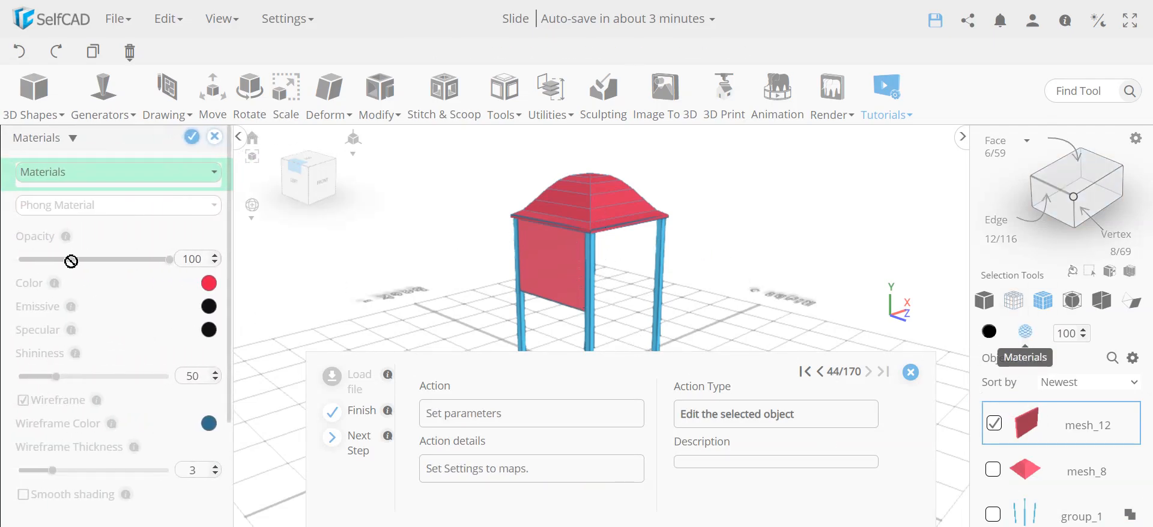
{"action": "left_click", "coordinate": [75, 174]}
{"action": "left_click", "coordinate": [83, 233]}
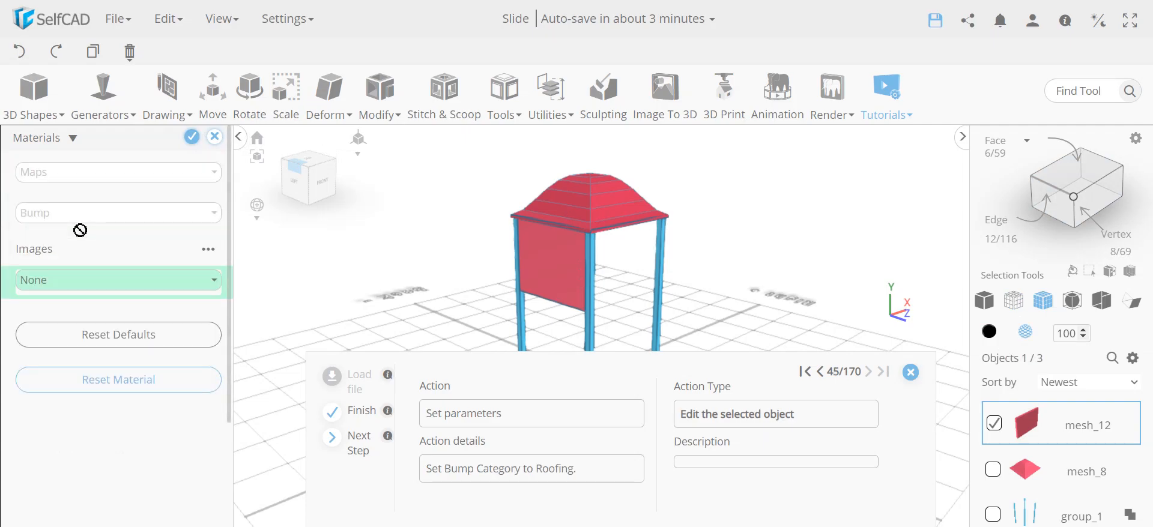
{"action": "left_click", "coordinate": [106, 288]}
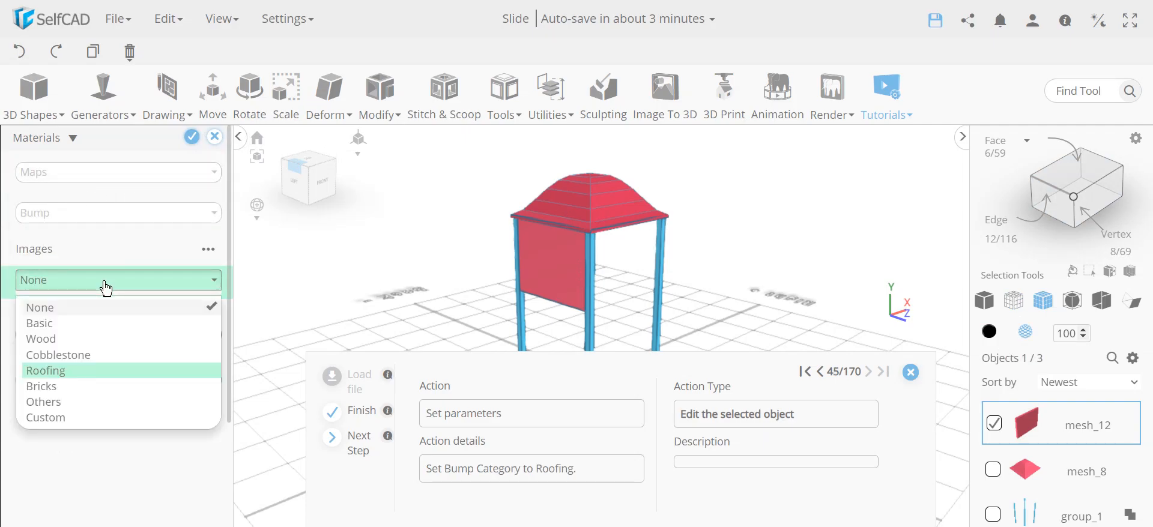
{"action": "left_click", "coordinate": [59, 369]}
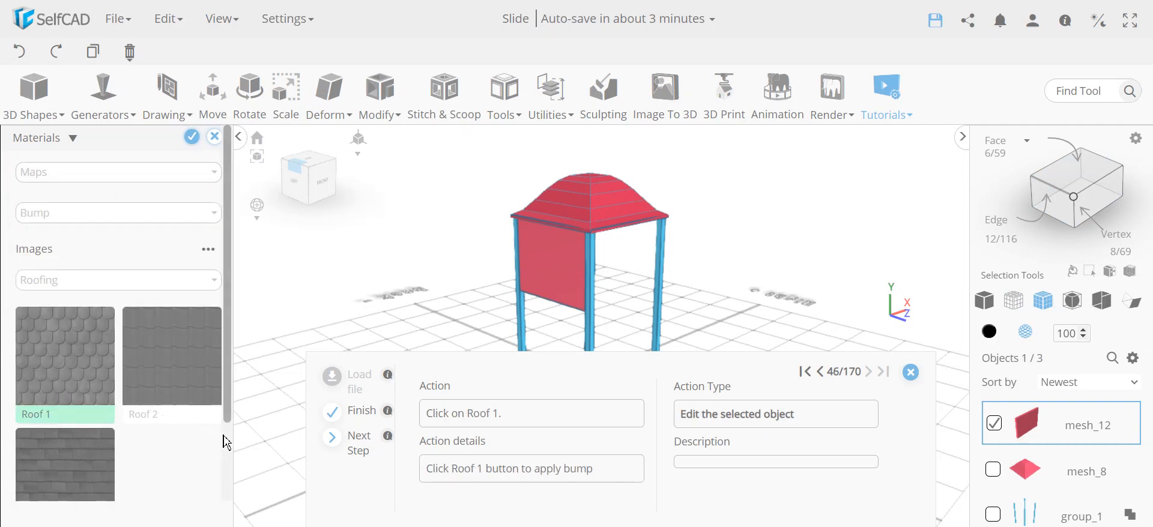
{"action": "left_click", "coordinate": [54, 356]}
Examine the shingle bump on the side panel up close and from an angle, and finalize Materials
{"action": "left_click_drag", "start_coordinate": [426, 241], "coordinate": [595, 254]}
{"action": "scroll", "coordinate": [596, 254], "scroll_direction": "up", "scroll_amount": 5}
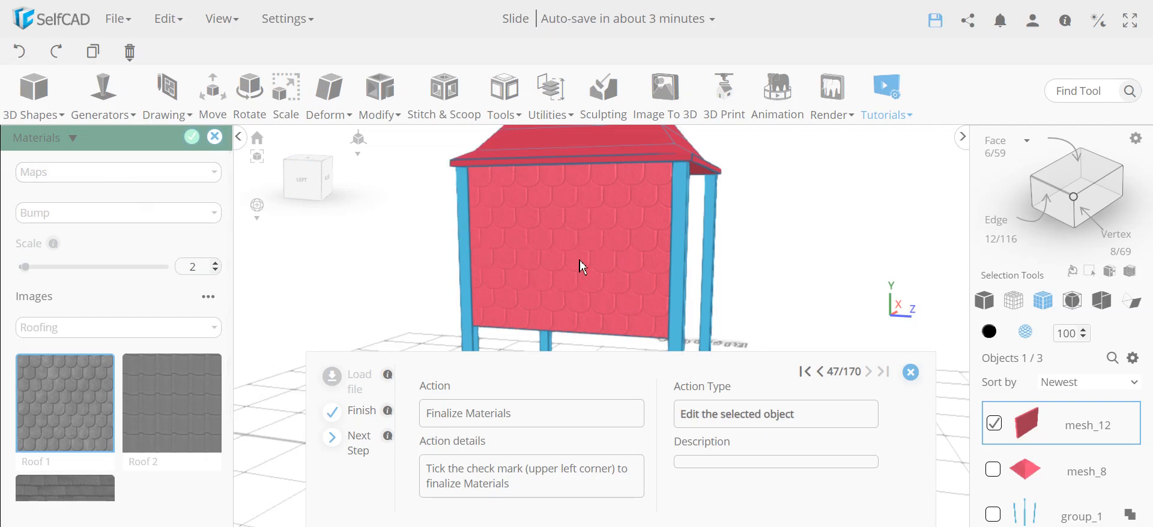
{"action": "scroll", "coordinate": [632, 254], "scroll_direction": "up", "scroll_amount": 4}
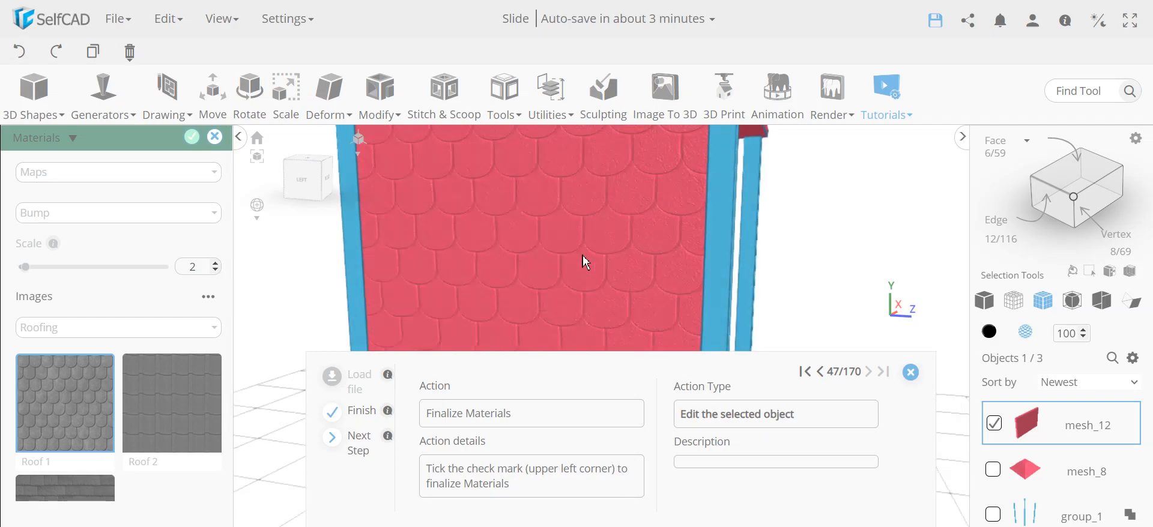
{"action": "scroll", "coordinate": [634, 258], "scroll_direction": "down", "scroll_amount": 5}
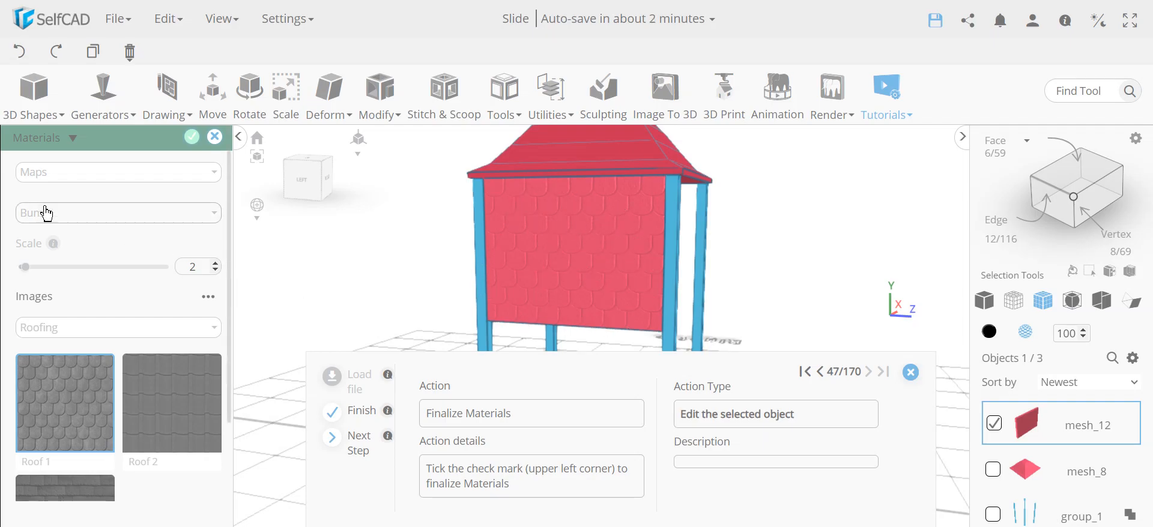
{"action": "scroll", "coordinate": [579, 265], "scroll_direction": "up", "scroll_amount": 5}
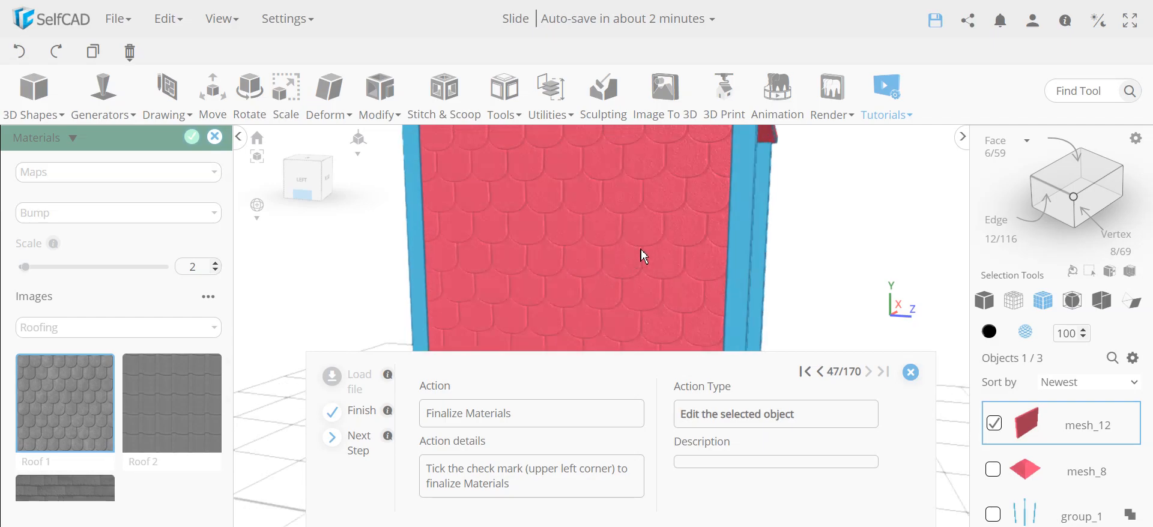
{"action": "scroll", "coordinate": [651, 212], "scroll_direction": "down", "scroll_amount": 5}
{"action": "right_click_drag", "start_coordinate": [651, 211], "coordinate": [675, 260]}
{"action": "scroll", "coordinate": [596, 244], "scroll_direction": "up", "scroll_amount": 5}
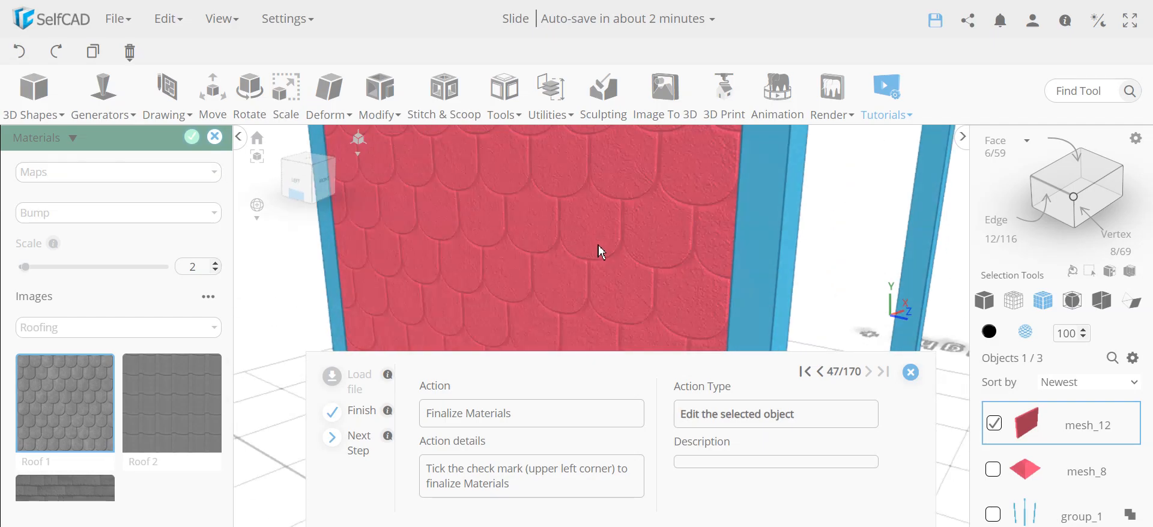
{"action": "scroll", "coordinate": [567, 220], "scroll_direction": "down", "scroll_amount": 5}
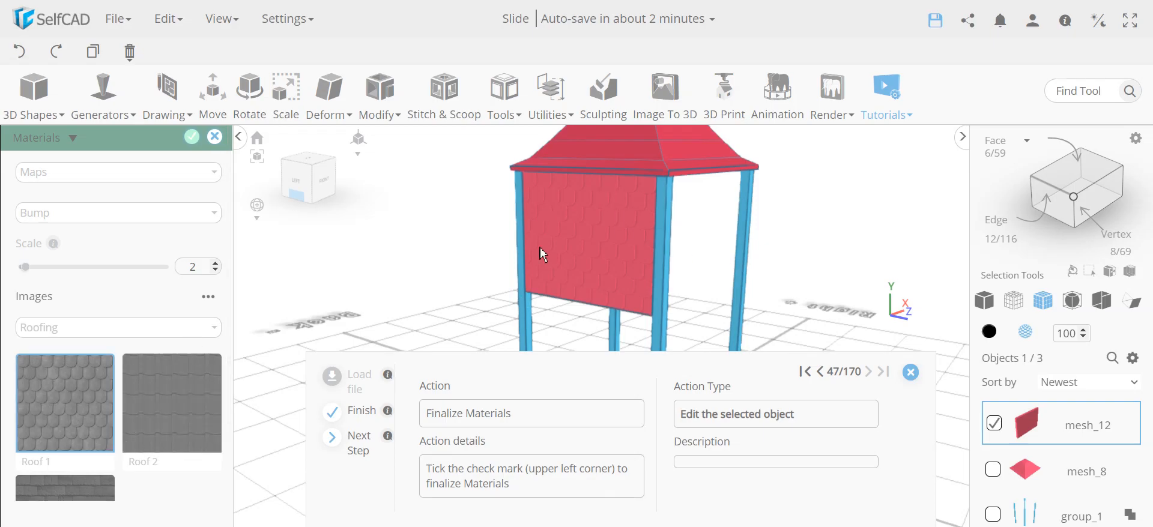
{"action": "left_click", "coordinate": [192, 138]}
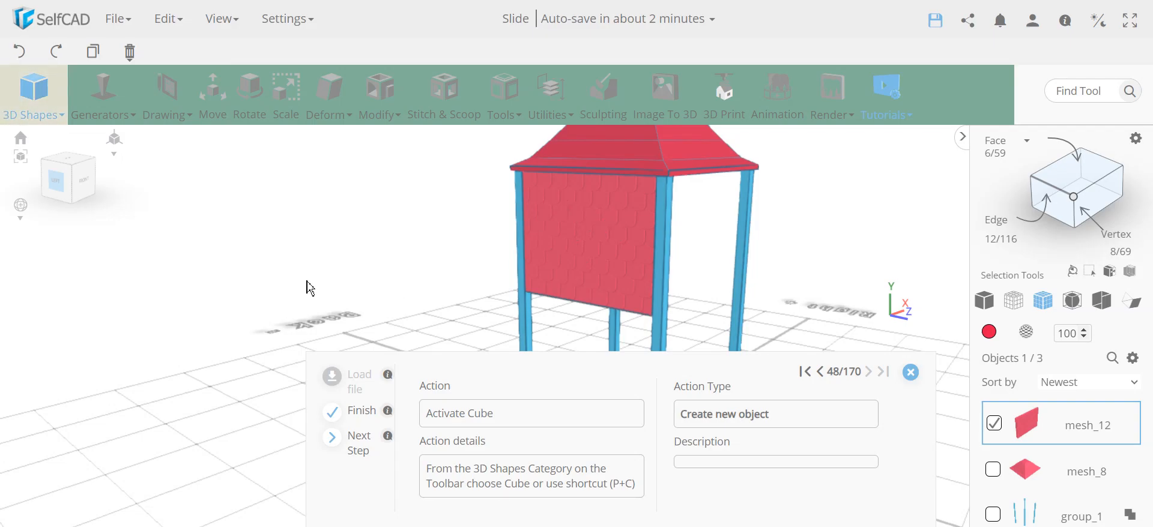
Create a cube platform between the posts with width 106, height 4, depth 94 and position Y 92
{"action": "left_click_drag", "start_coordinate": [398, 268], "coordinate": [576, 279]}
{"action": "left_click", "coordinate": [48, 101]}
{"action": "left_click", "coordinate": [48, 99]}
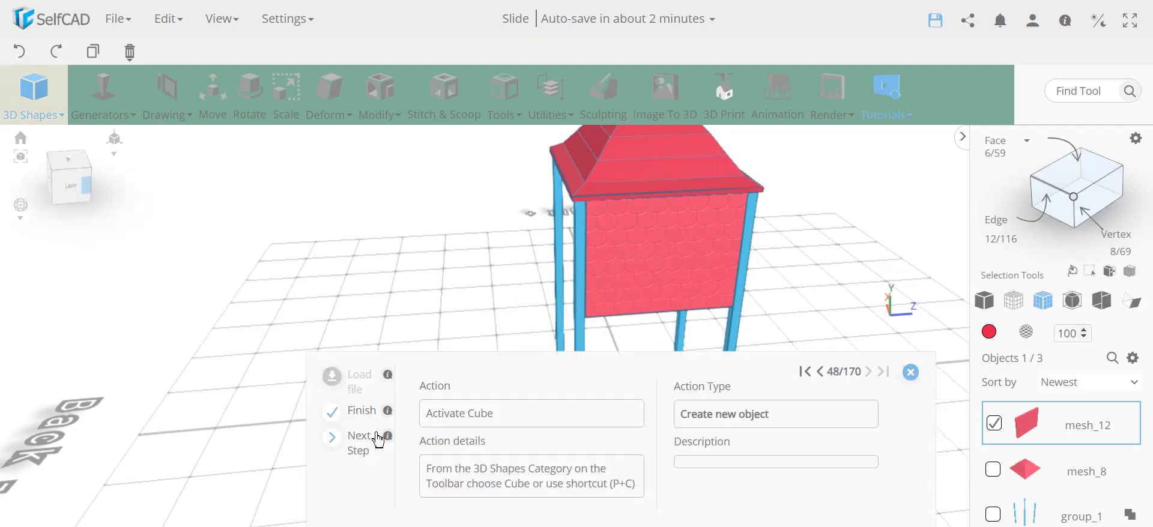
{"action": "left_click", "coordinate": [37, 107]}
{"action": "left_click", "coordinate": [32, 150]}
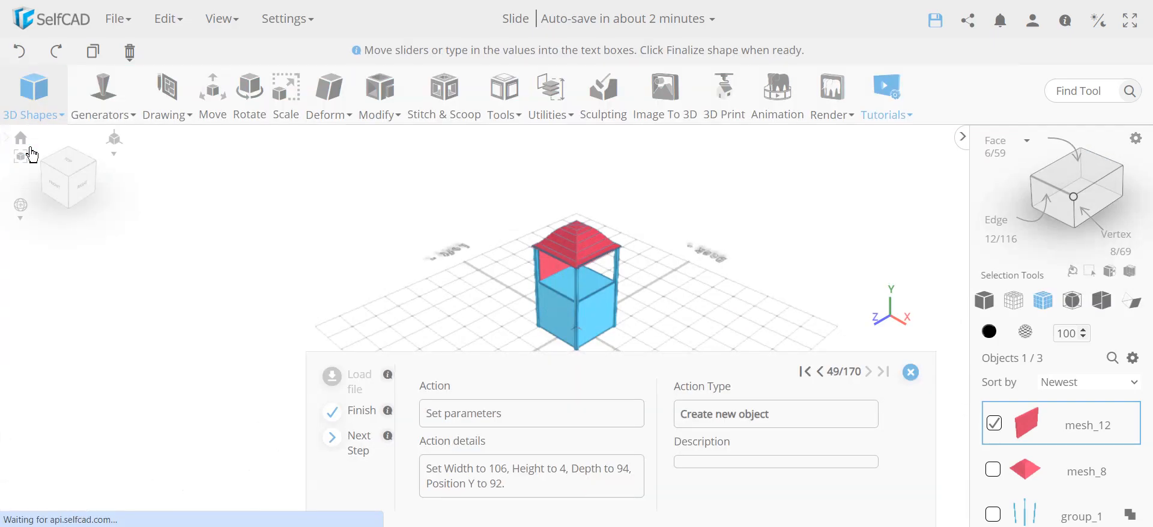
{"action": "left_click", "coordinate": [376, 453]}
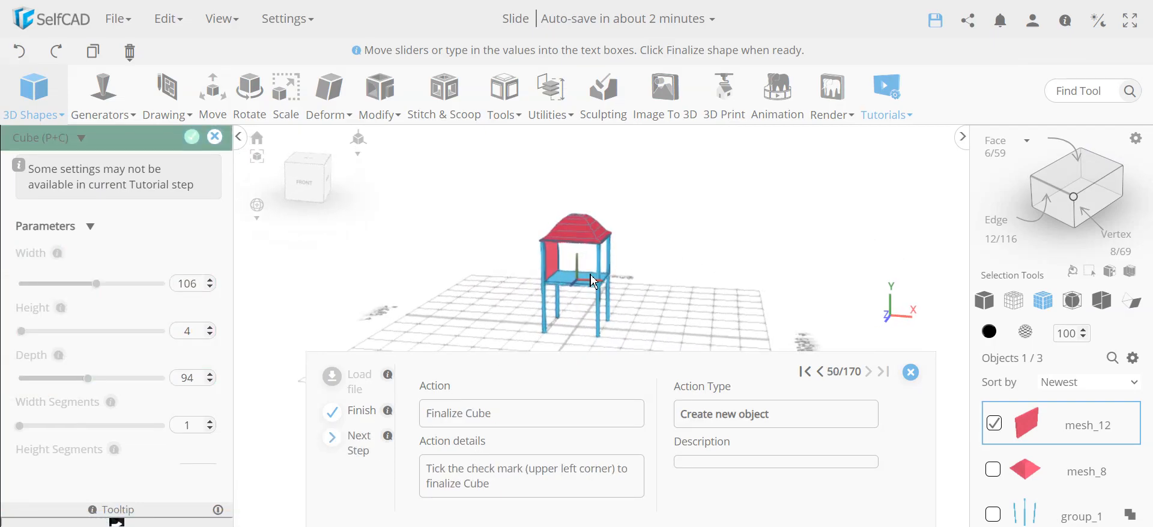
{"action": "left_click", "coordinate": [367, 444]}
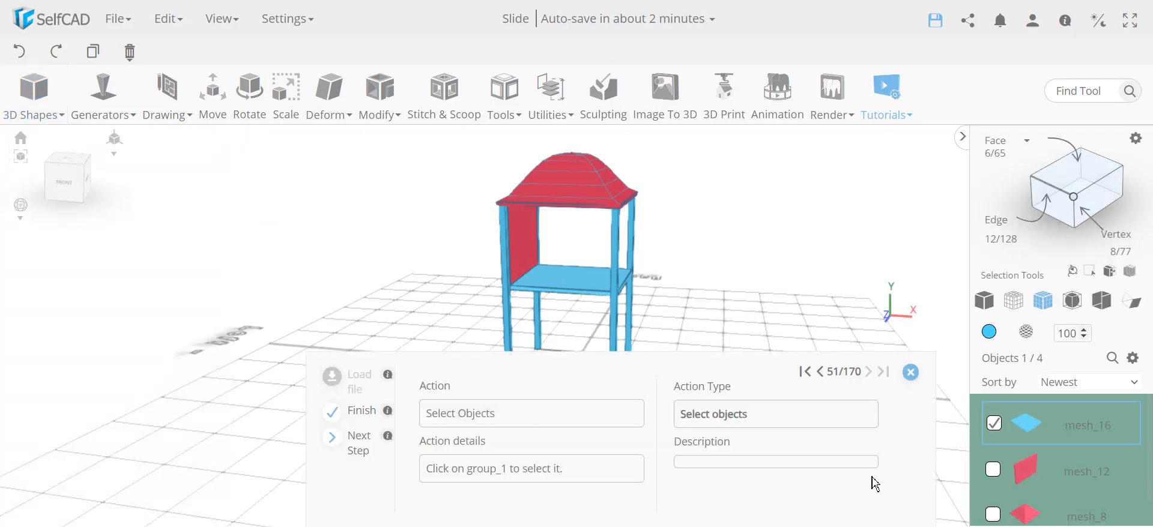
Add the post group to the selection with the platform and apply the Wood 3 texture to both
{"action": "scroll", "coordinate": [985, 460], "scroll_direction": "down", "scroll_amount": 1}
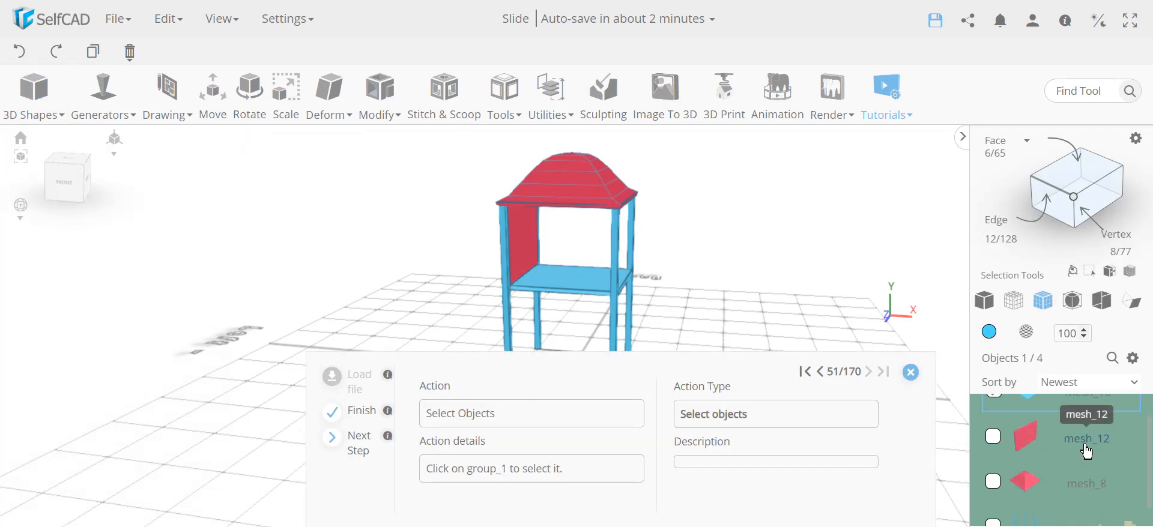
{"action": "scroll", "coordinate": [1091, 451], "scroll_direction": "down", "scroll_amount": 1}
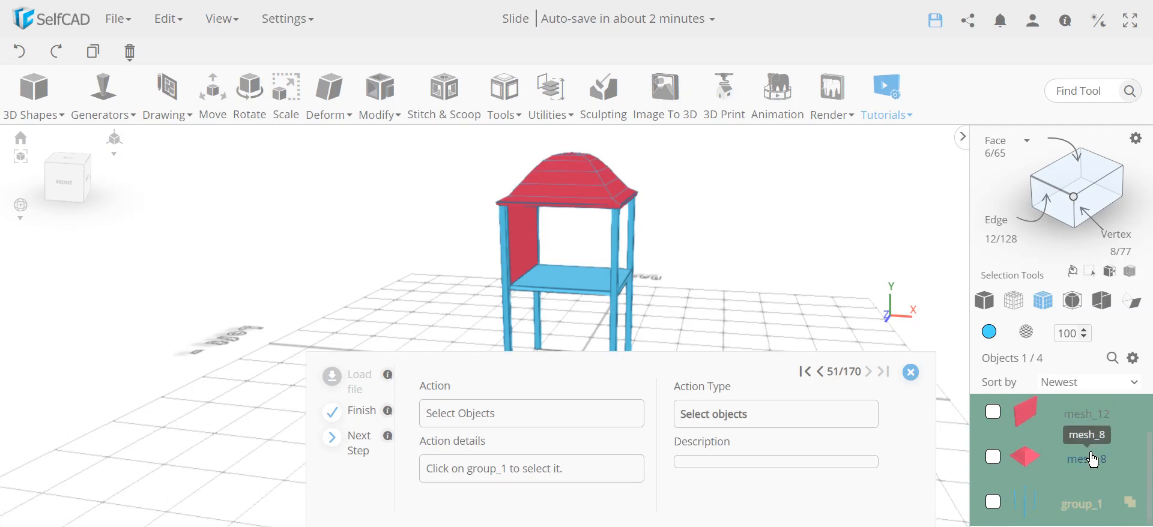
{"action": "left_click", "coordinate": [994, 504]}
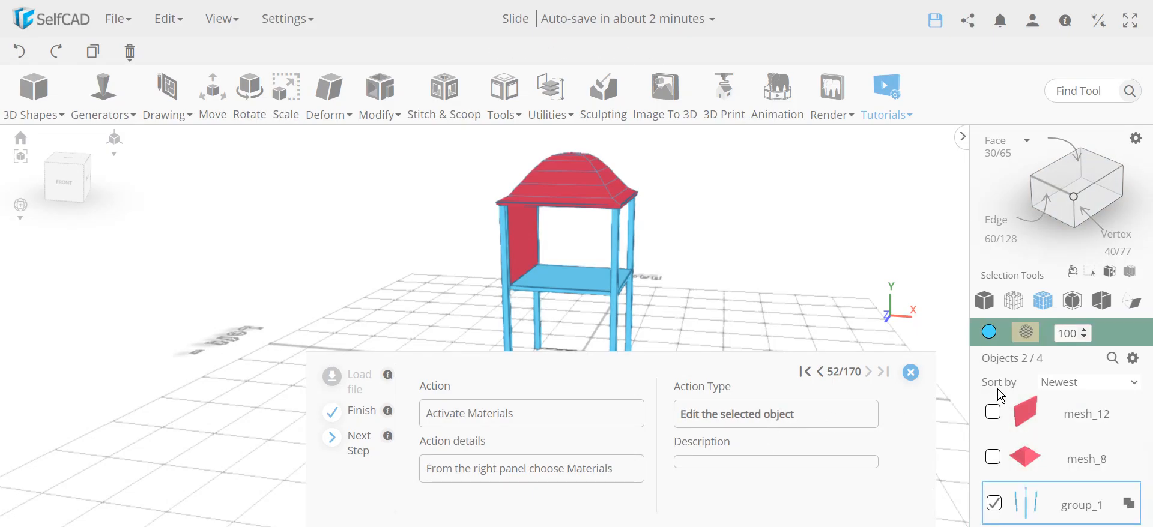
{"action": "right_click_drag", "start_coordinate": [501, 298], "coordinate": [545, 260]}
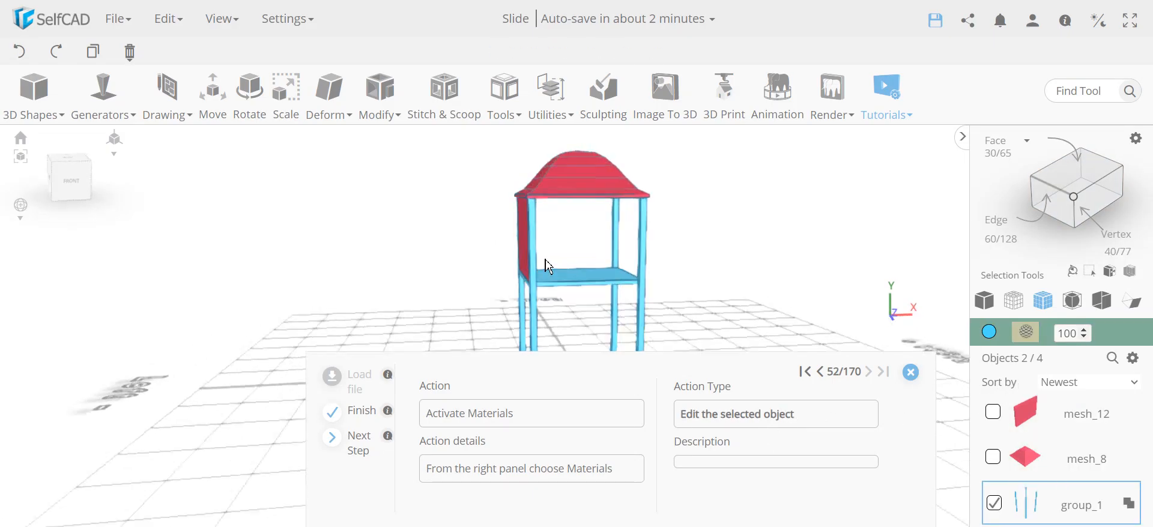
{"action": "left_click", "coordinate": [1026, 332]}
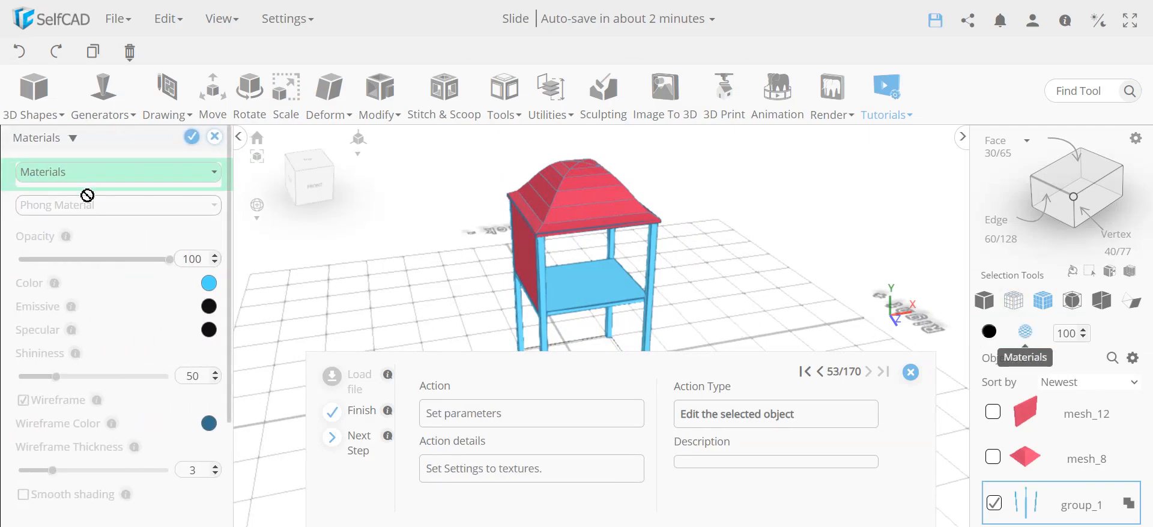
{"action": "left_click", "coordinate": [85, 174]}
{"action": "left_click", "coordinate": [85, 216]}
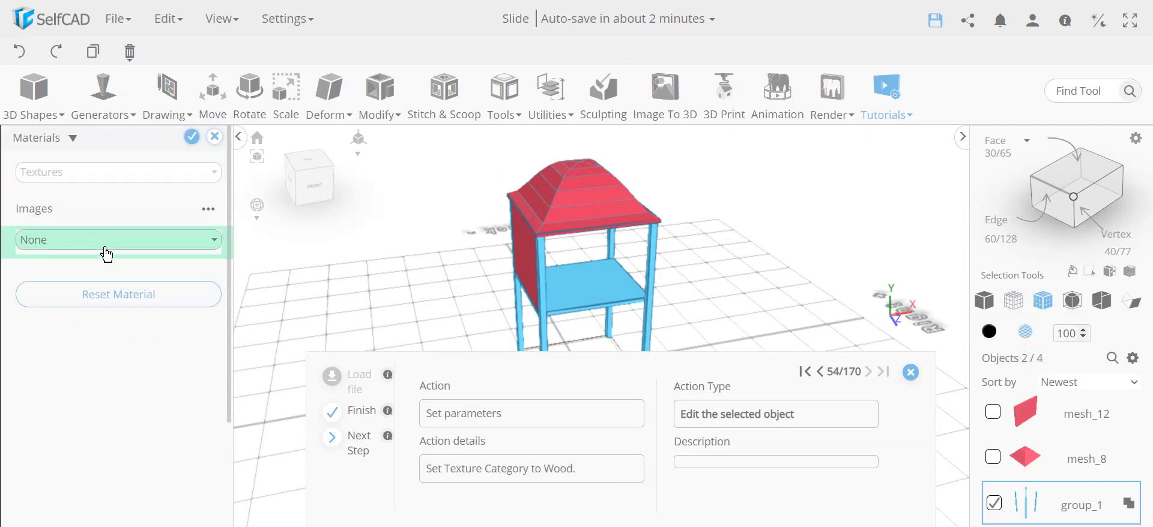
{"action": "left_click", "coordinate": [112, 254]}
{"action": "left_click", "coordinate": [91, 296]}
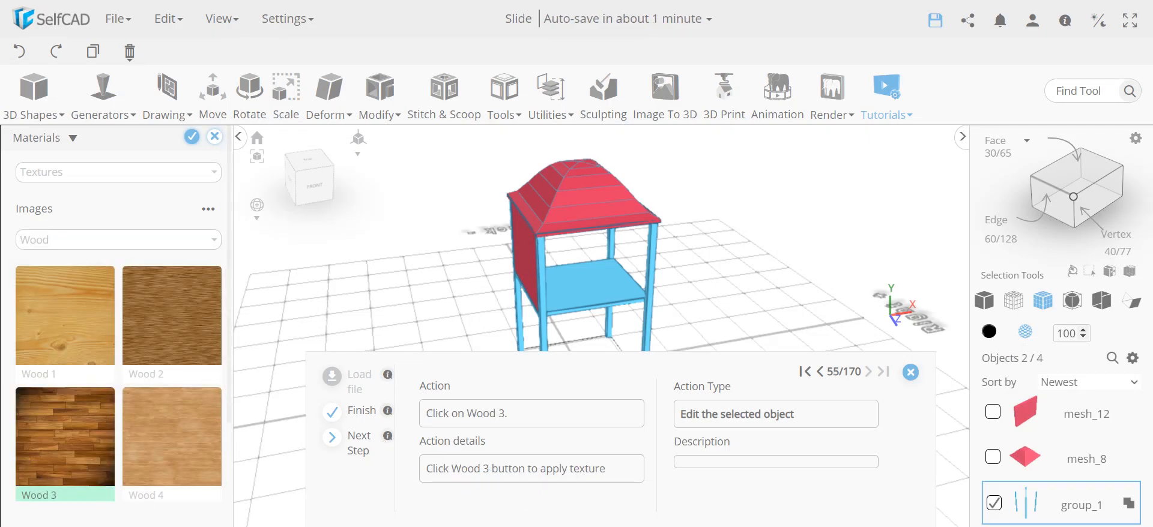
{"action": "left_click", "coordinate": [69, 443]}
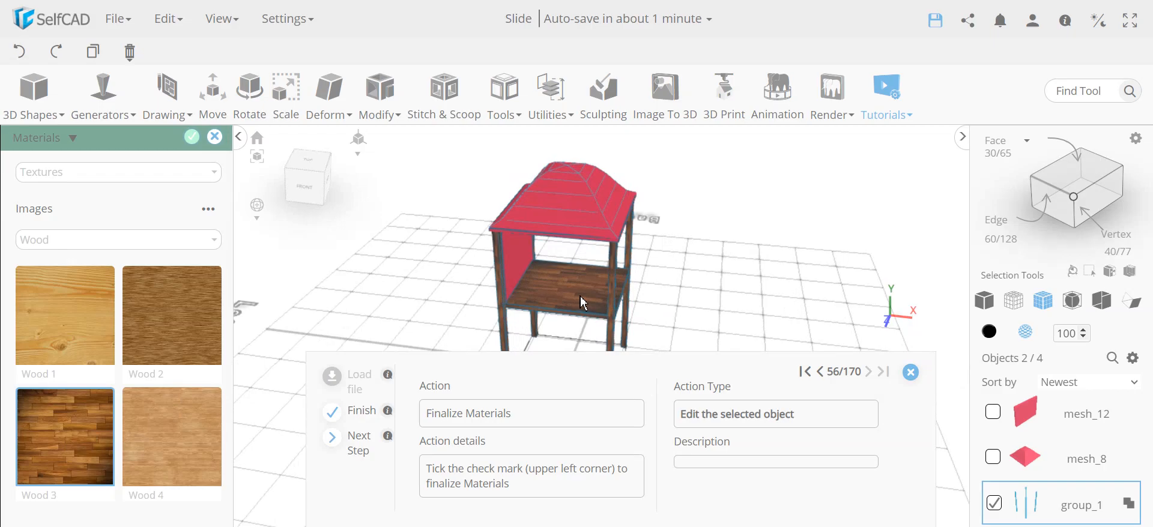
Examine the wood texture on the platform and posts, check the other material setting categories, and finalize Materials
{"action": "scroll", "coordinate": [585, 301], "scroll_direction": "up", "scroll_amount": 8}
{"action": "scroll", "coordinate": [571, 303], "scroll_direction": "down", "scroll_amount": 5}
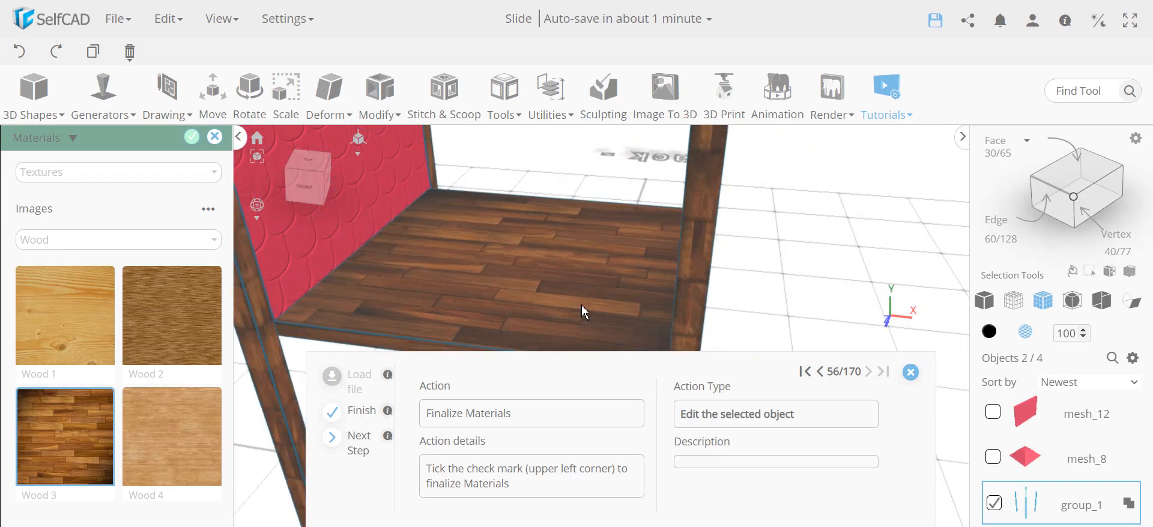
{"action": "scroll", "coordinate": [553, 315], "scroll_direction": "up", "scroll_amount": 6}
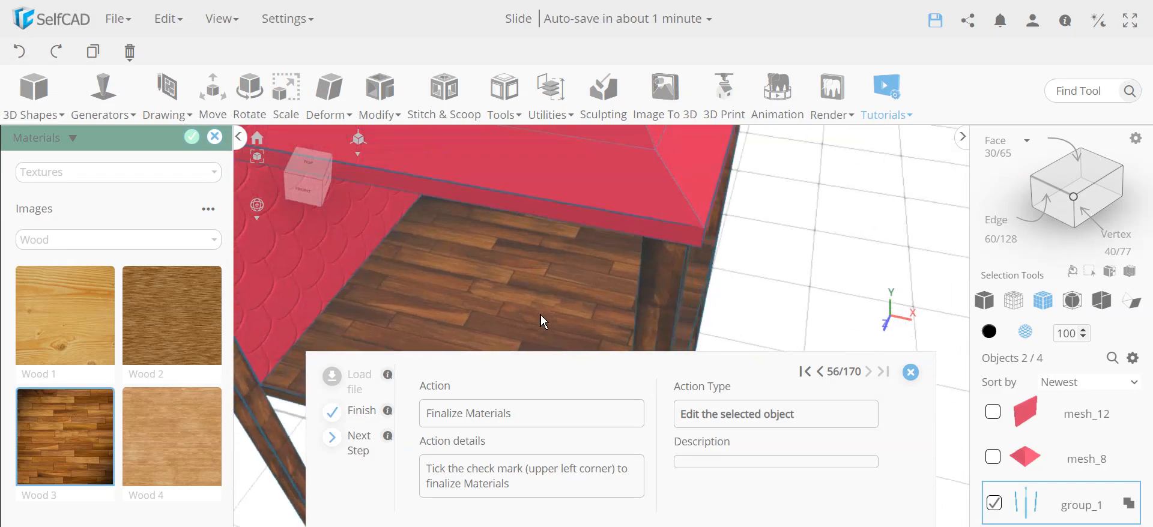
{"action": "scroll", "coordinate": [549, 317], "scroll_direction": "up", "scroll_amount": 3}
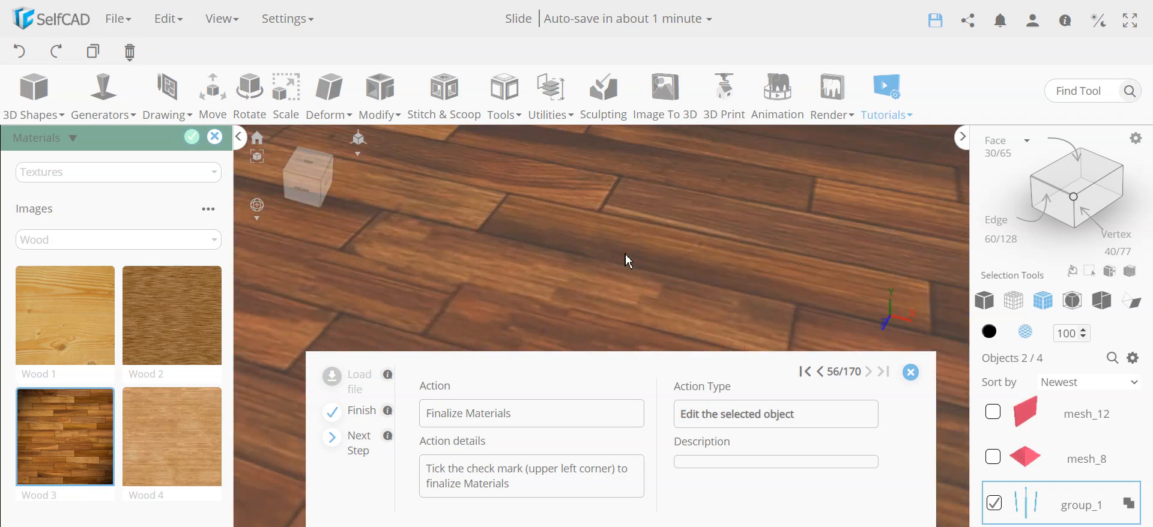
{"action": "scroll", "coordinate": [615, 246], "scroll_direction": "down", "scroll_amount": 5}
{"action": "right_click_drag", "start_coordinate": [620, 249], "coordinate": [540, 324]}
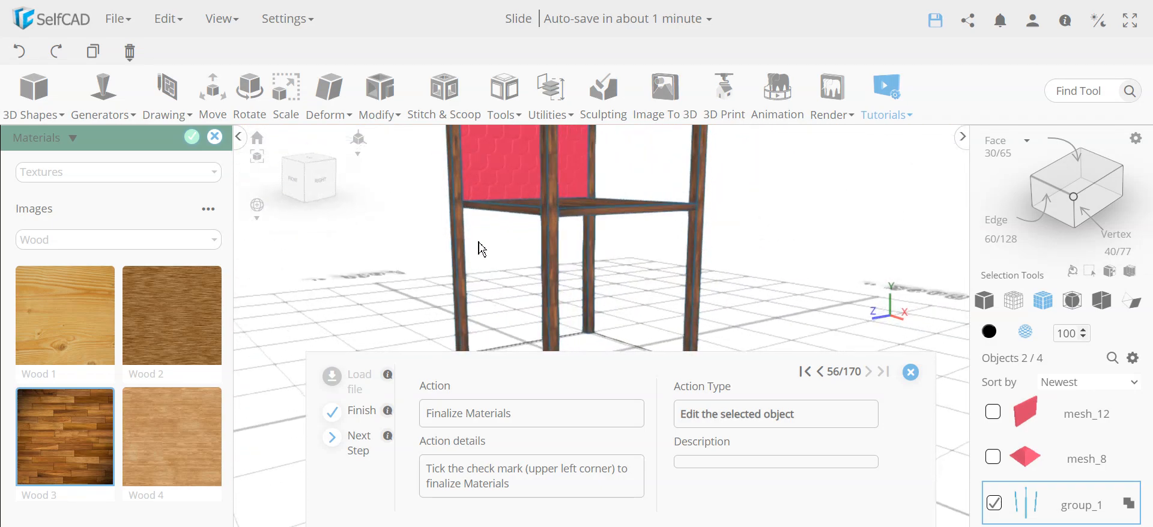
{"action": "left_click", "coordinate": [120, 185]}
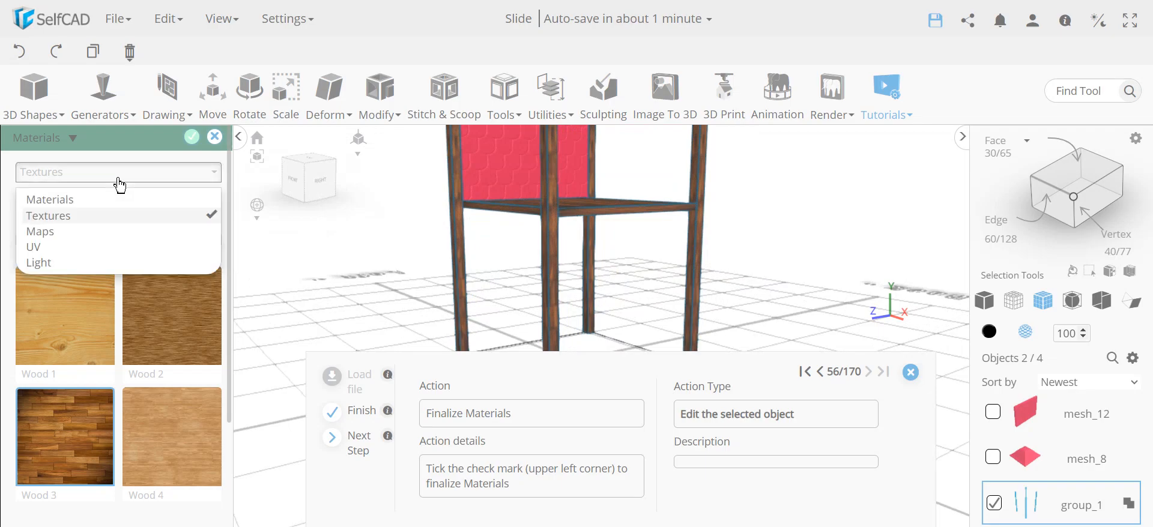
{"action": "left_click", "coordinate": [87, 240]}
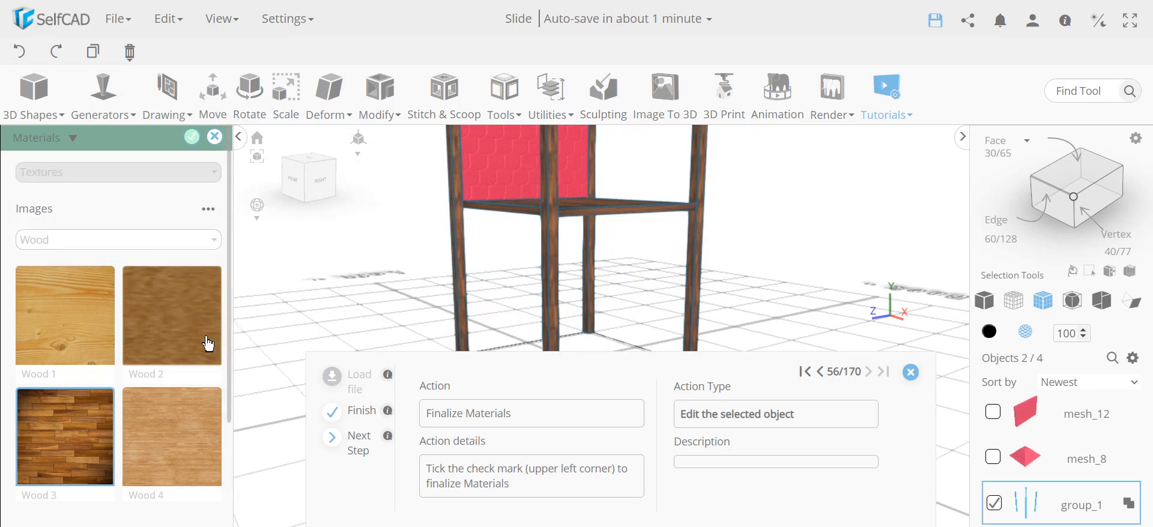
{"action": "left_click", "coordinate": [99, 180]}
{"action": "left_click", "coordinate": [70, 240]}
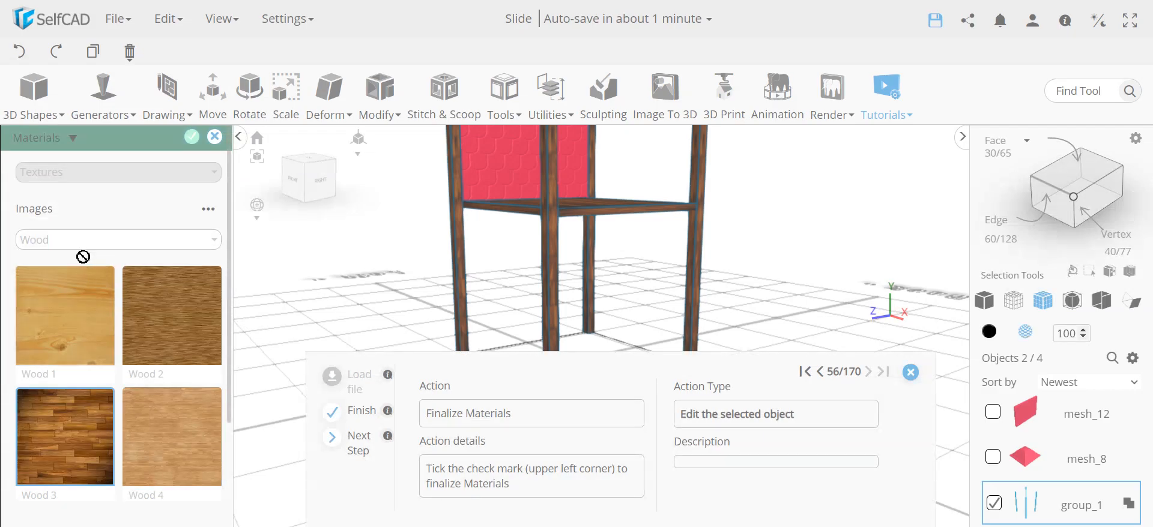
{"action": "left_click", "coordinate": [190, 139]}
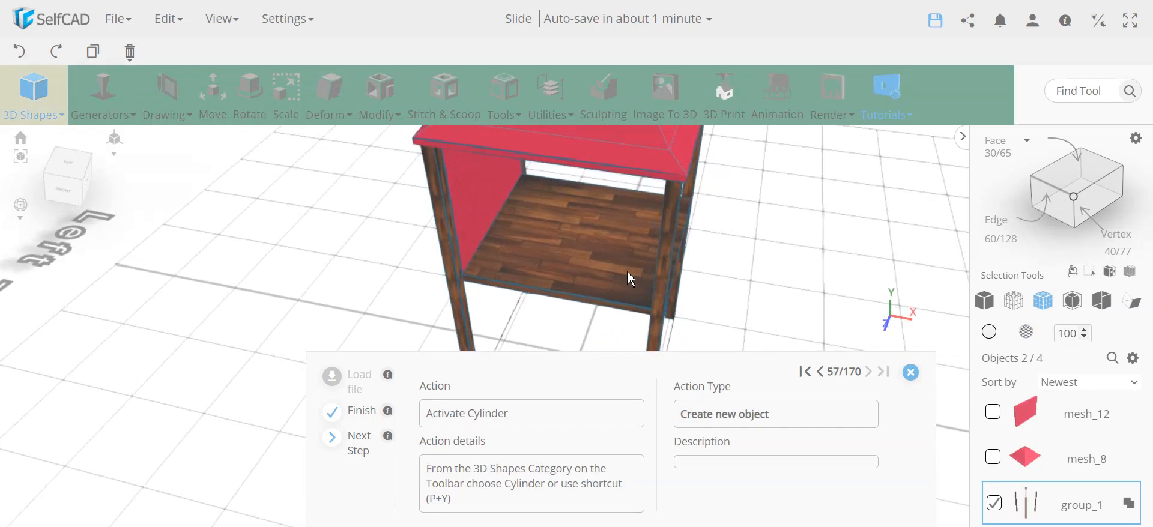
{"action": "scroll", "coordinate": [621, 268], "scroll_direction": "down", "scroll_amount": 5}
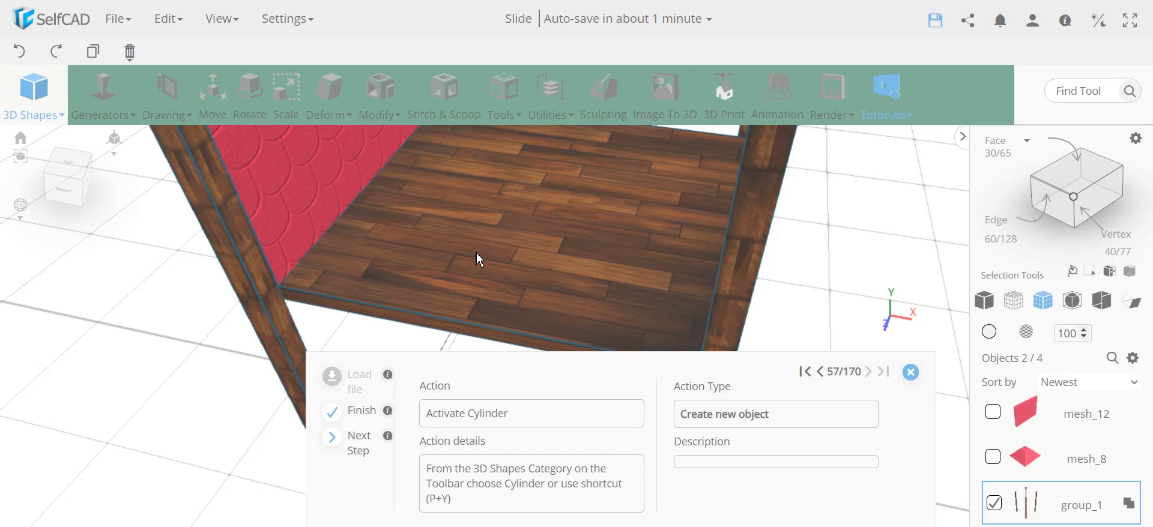
{"action": "scroll", "coordinate": [541, 243], "scroll_direction": "down", "scroll_amount": 3}
{"action": "scroll", "coordinate": [565, 247], "scroll_direction": "down", "scroll_amount": 3}
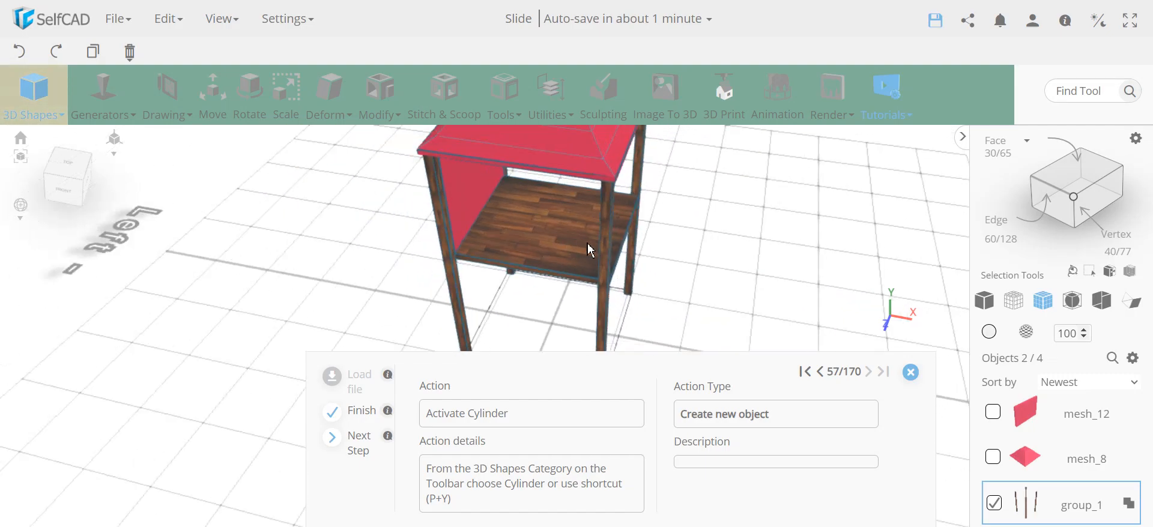
{"action": "left_click_drag", "start_coordinate": [412, 329], "coordinate": [327, 264]}
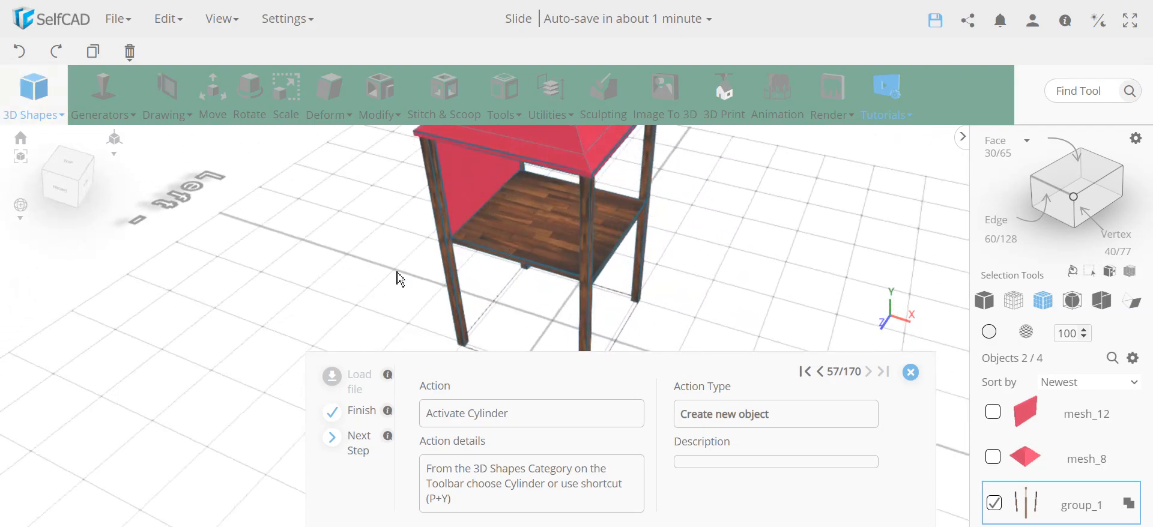
Create a cylinder ladder rung with top and bottom radius 1, 18 vertical segments, position Y 9 and Z -50, and rotation Z 90
{"action": "left_click", "coordinate": [36, 96]}
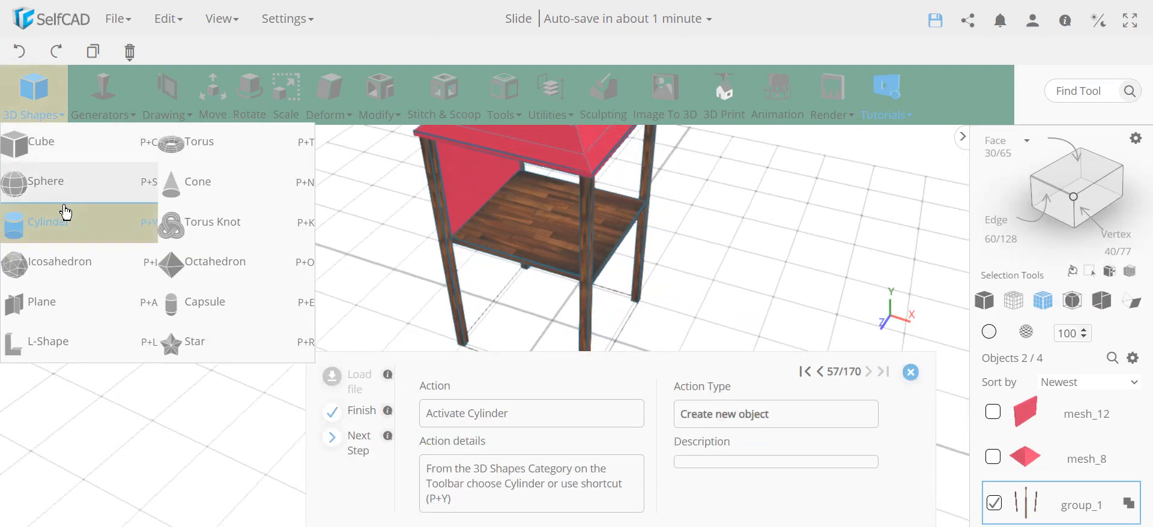
{"action": "left_click", "coordinate": [70, 230]}
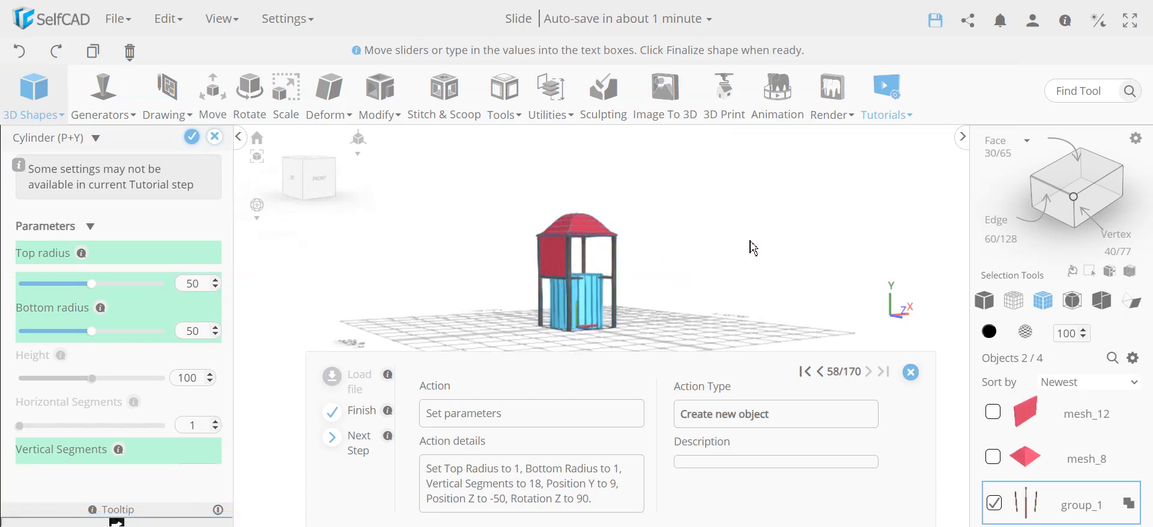
{"action": "left_click", "coordinate": [364, 447]}
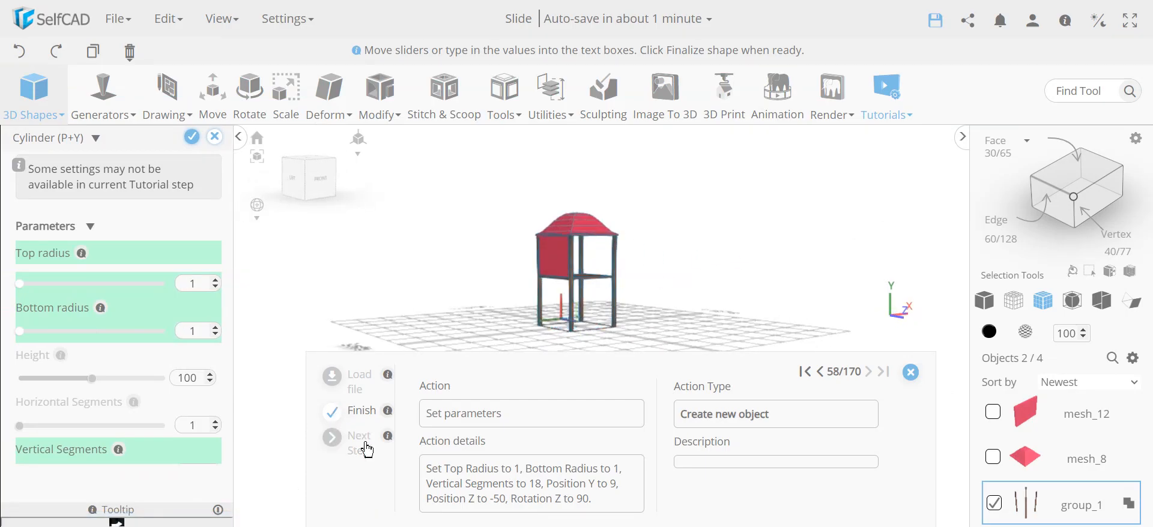
{"action": "left_click", "coordinate": [359, 446]}
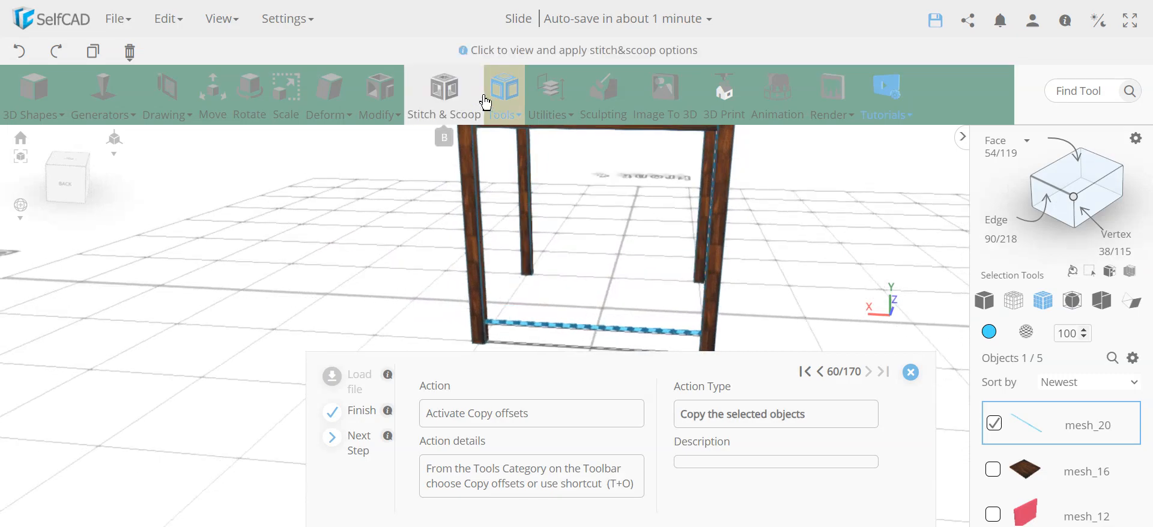
Make 6 copies of the rung with Copy offsets at a Y offset of 12 to form the ladder
{"action": "left_click", "coordinate": [504, 95]}
{"action": "left_click", "coordinate": [531, 143]}
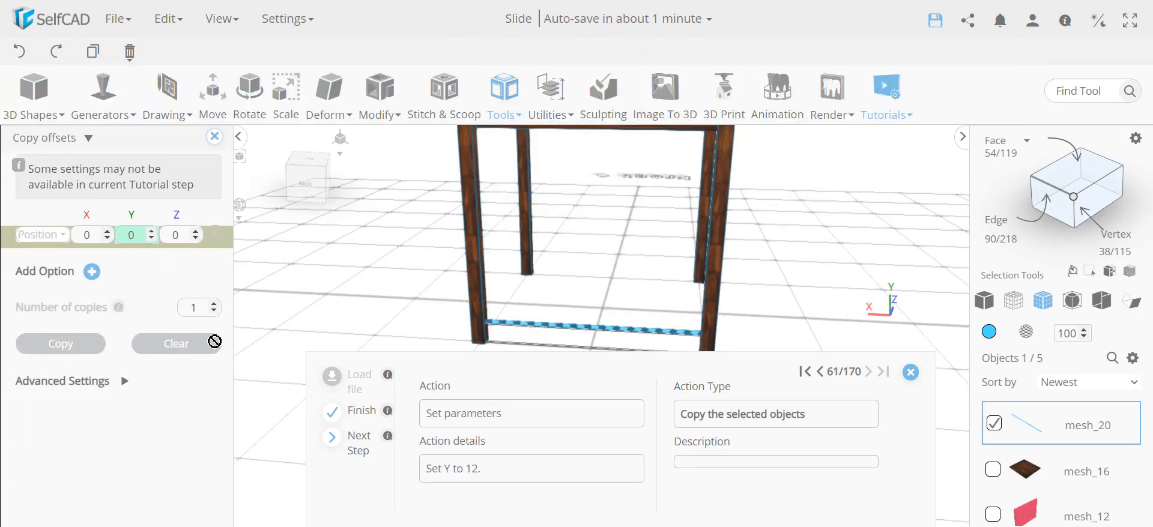
{"action": "left_click", "coordinate": [359, 454]}
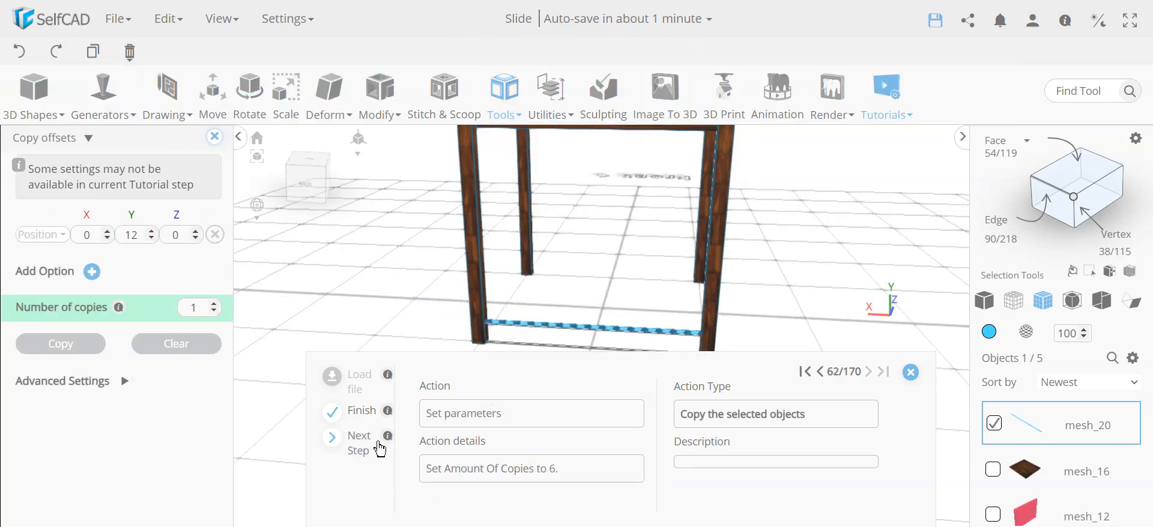
{"action": "left_click", "coordinate": [366, 449]}
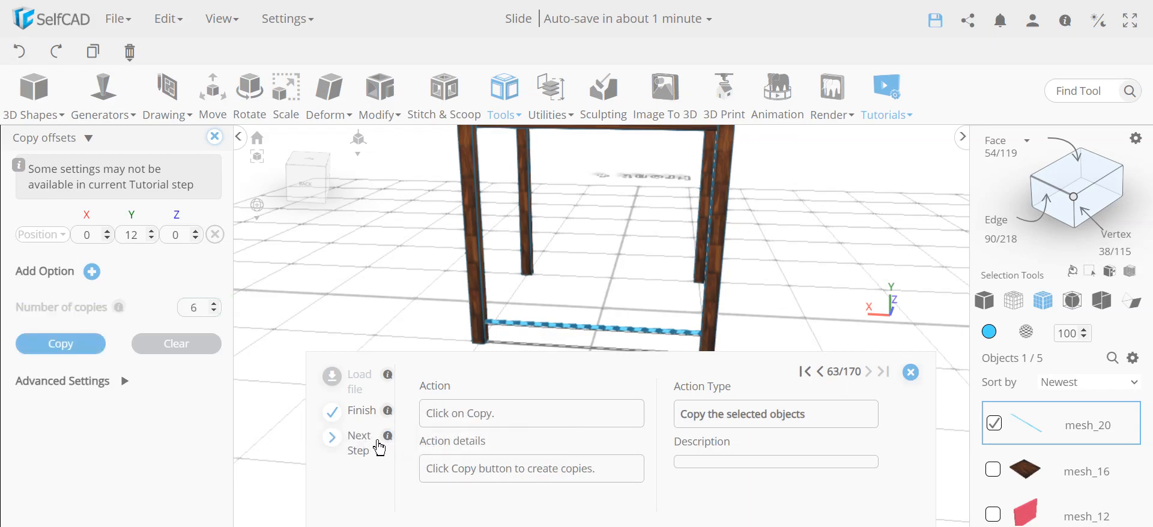
{"action": "left_click", "coordinate": [361, 451]}
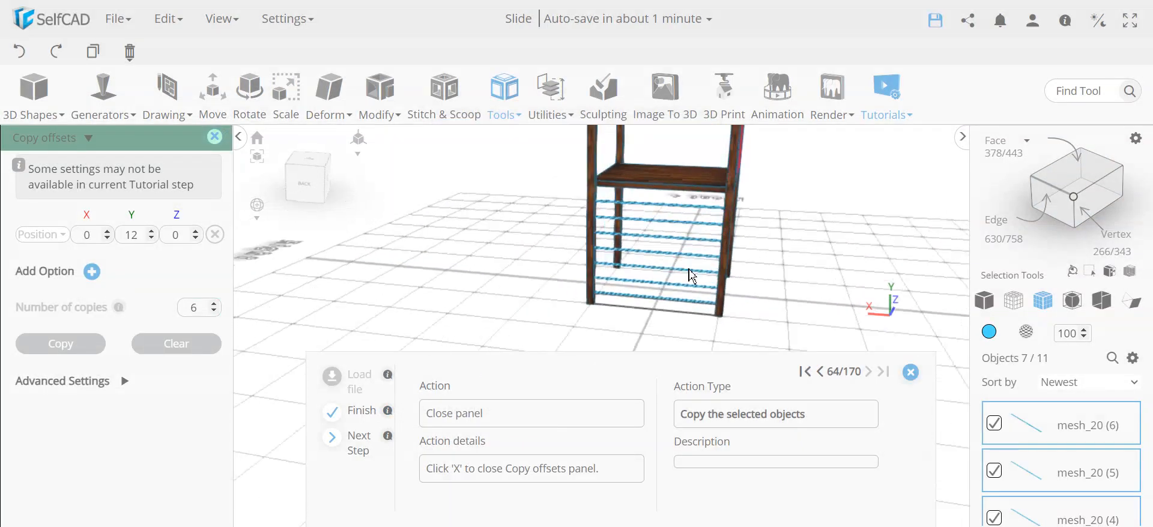
{"action": "left_click", "coordinate": [215, 137]}
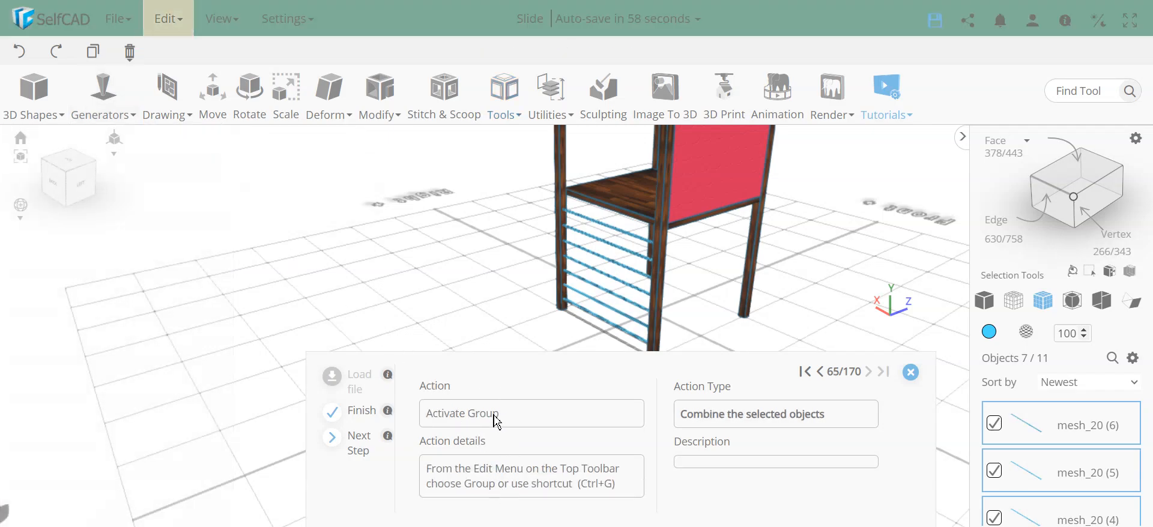
Group the ladder rungs and colour the group red
{"action": "key", "text": "ctrl+g"}
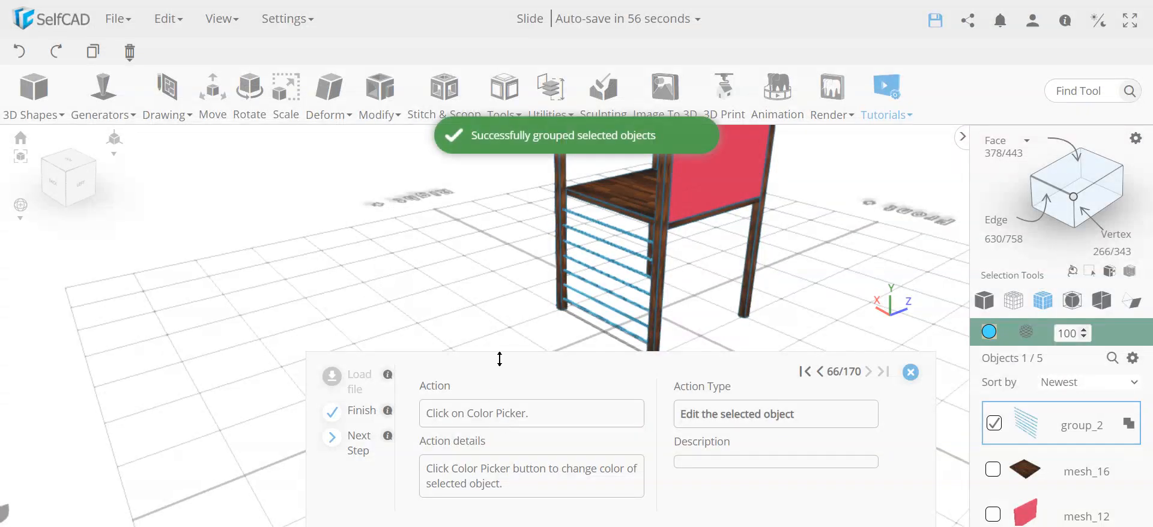
{"action": "right_click_drag", "start_coordinate": [606, 280], "coordinate": [570, 262]}
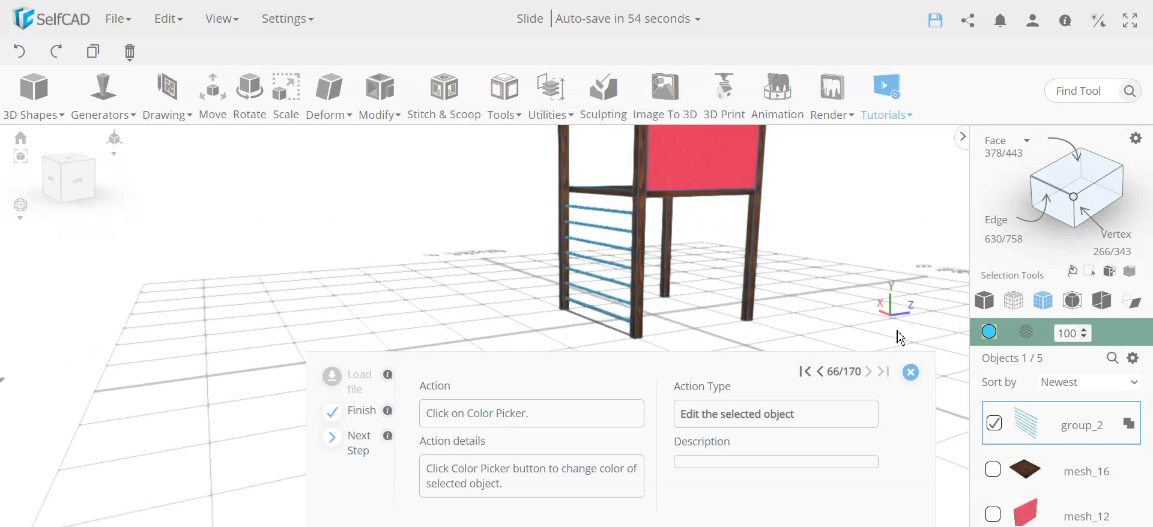
{"action": "left_click", "coordinate": [996, 340]}
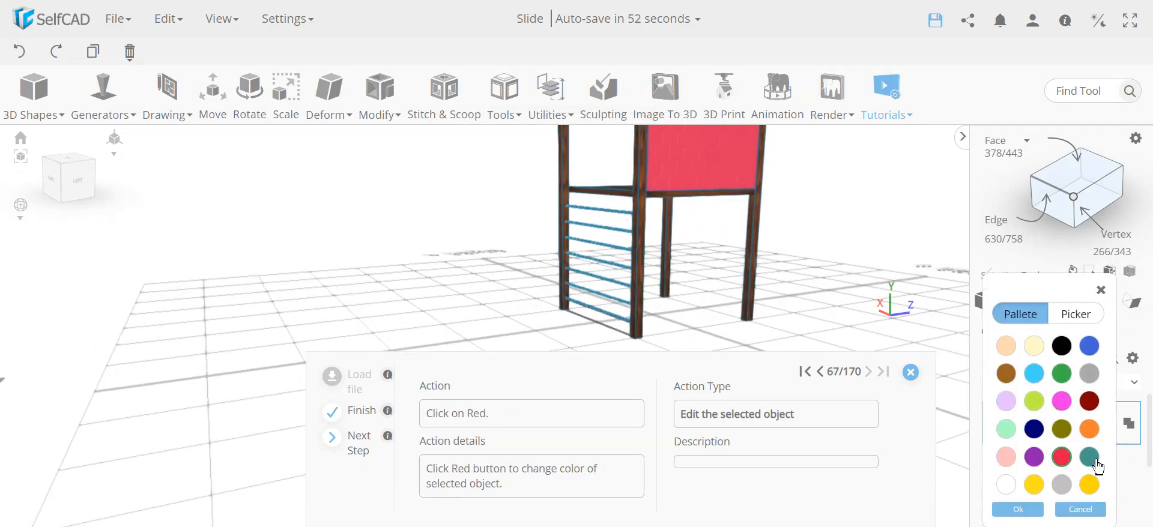
{"action": "left_click", "coordinate": [1064, 459]}
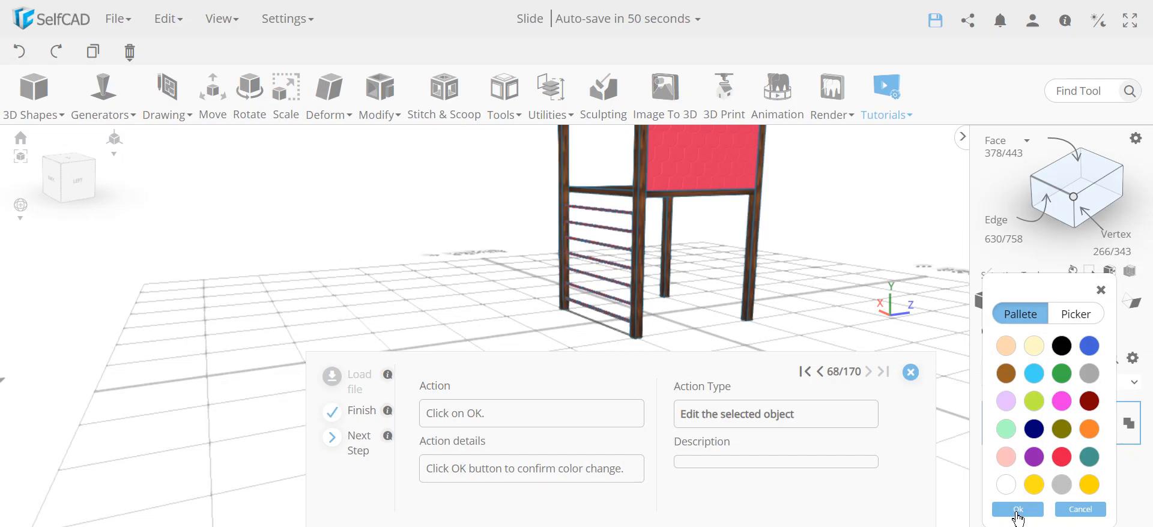
{"action": "left_click", "coordinate": [1018, 509]}
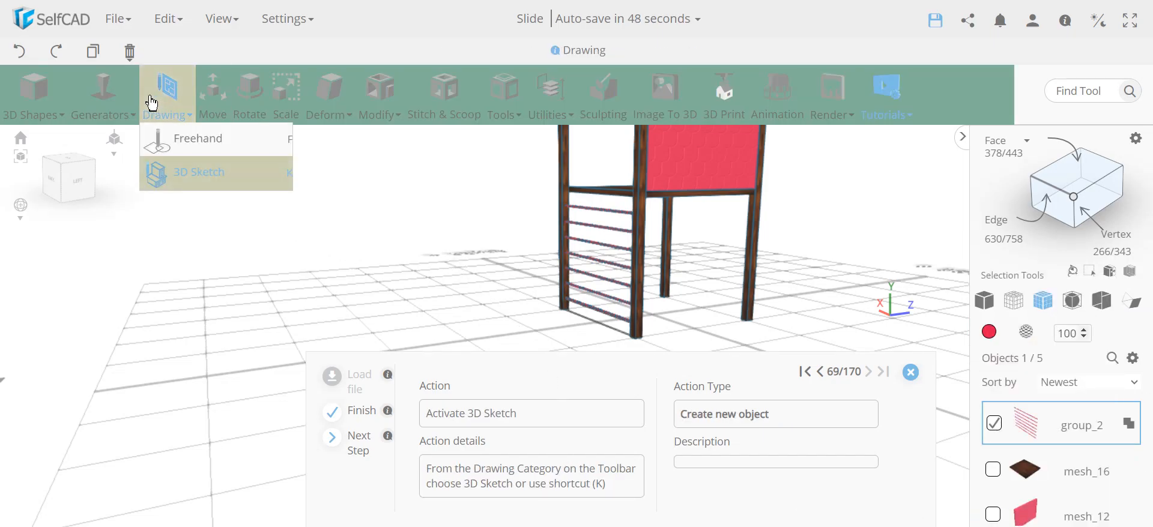
Examine the tower from several sides and above, checking the ladder, platform, side panels and roof
{"action": "right_click_drag", "start_coordinate": [607, 279], "coordinate": [662, 299]}
{"action": "scroll", "coordinate": [680, 247], "scroll_direction": "down", "scroll_amount": 5}
{"action": "right_click_drag", "start_coordinate": [681, 247], "coordinate": [571, 226]}
{"action": "scroll", "coordinate": [652, 226], "scroll_direction": "up", "scroll_amount": 2}
{"action": "middle_click_drag", "start_coordinate": [656, 226], "coordinate": [657, 306]}
{"action": "right_click_drag", "start_coordinate": [657, 306], "coordinate": [623, 329]}
{"action": "middle_click_drag", "start_coordinate": [623, 330], "coordinate": [625, 282]}
{"action": "right_click_drag", "start_coordinate": [657, 315], "coordinate": [566, 332]}
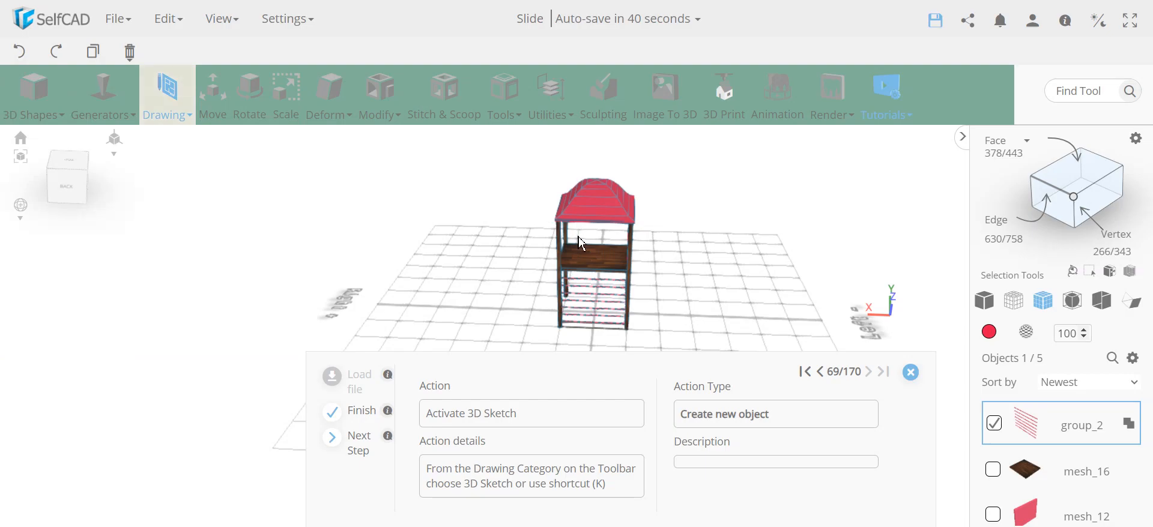
{"action": "scroll", "coordinate": [578, 236], "scroll_direction": "up", "scroll_amount": 3}
{"action": "right_click_drag", "start_coordinate": [578, 237], "coordinate": [427, 291]}
{"action": "scroll", "coordinate": [631, 279], "scroll_direction": "up", "scroll_amount": 3}
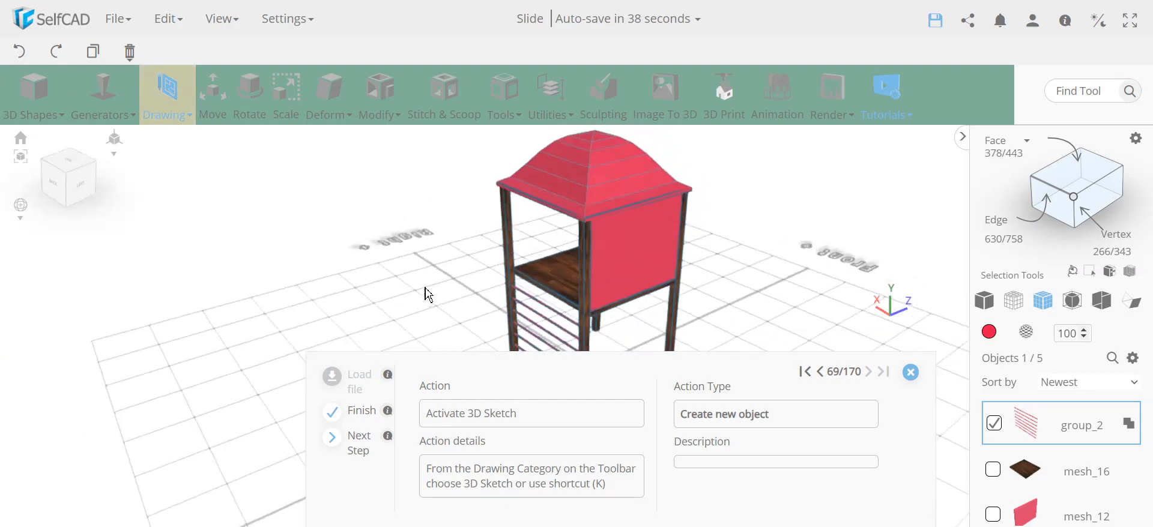
{"action": "right_click_drag", "start_coordinate": [558, 238], "coordinate": [484, 245]}
{"action": "scroll", "coordinate": [611, 213], "scroll_direction": "up", "scroll_amount": 5}
{"action": "scroll", "coordinate": [612, 211], "scroll_direction": "down", "scroll_amount": 4}
{"action": "right_click_drag", "start_coordinate": [610, 234], "coordinate": [478, 206]}
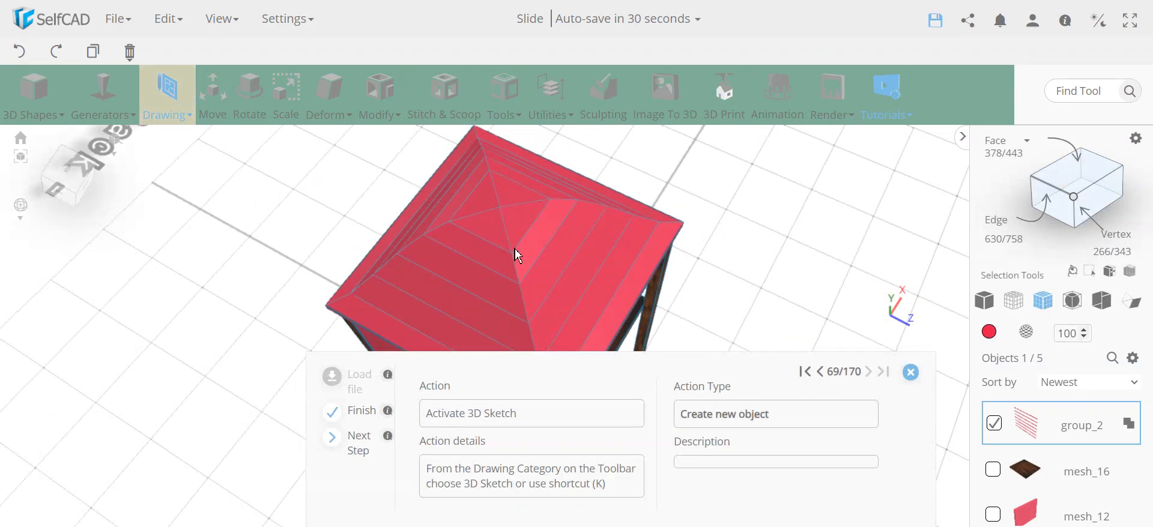
{"action": "scroll", "coordinate": [572, 244], "scroll_direction": "down", "scroll_amount": 6}
{"action": "right_click_drag", "start_coordinate": [607, 249], "coordinate": [577, 310]}
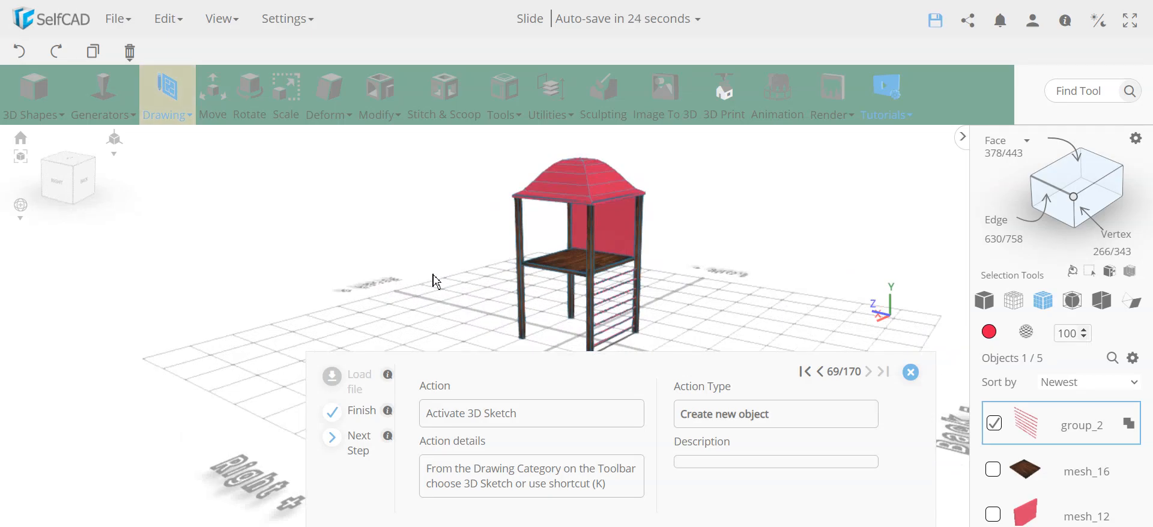
Start a 3D Sketch line with only the Left / Right drawing plane enabled
{"action": "left_click", "coordinate": [170, 108]}
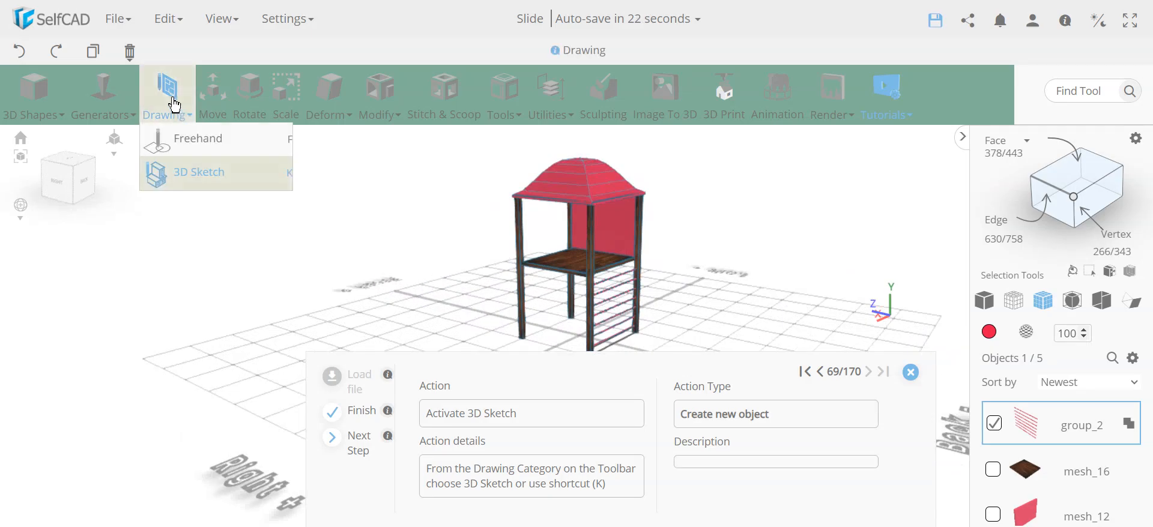
{"action": "left_click", "coordinate": [207, 186]}
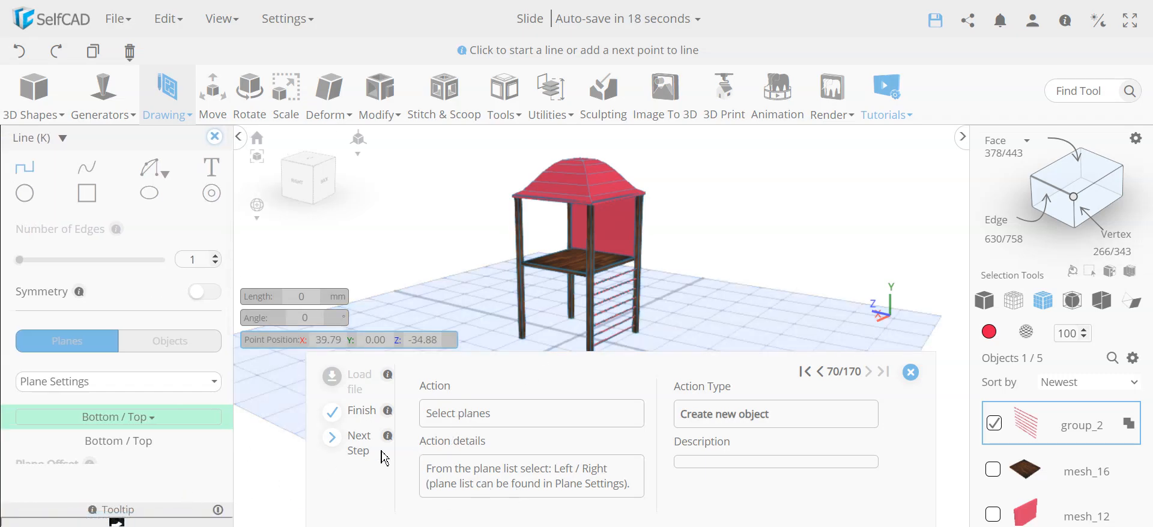
{"action": "left_click", "coordinate": [99, 419]}
{"action": "left_click", "coordinate": [61, 479]}
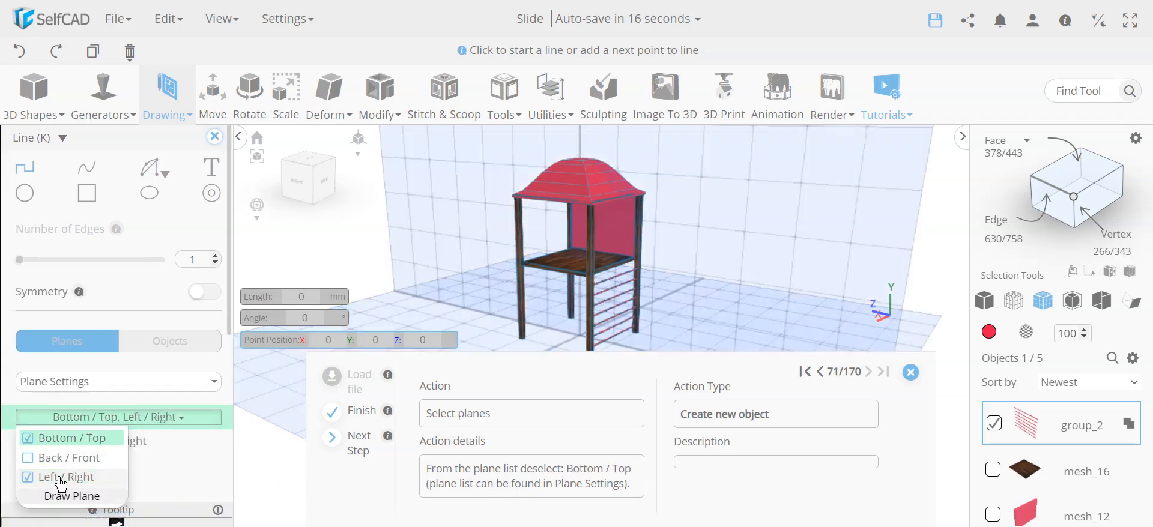
{"action": "left_click", "coordinate": [54, 438]}
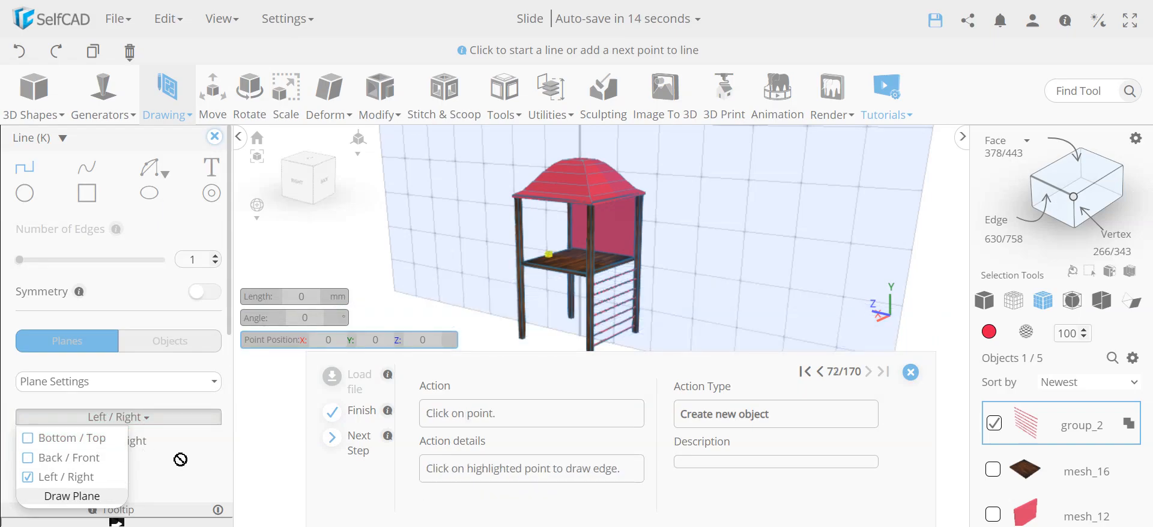
{"action": "left_click", "coordinate": [180, 460]}
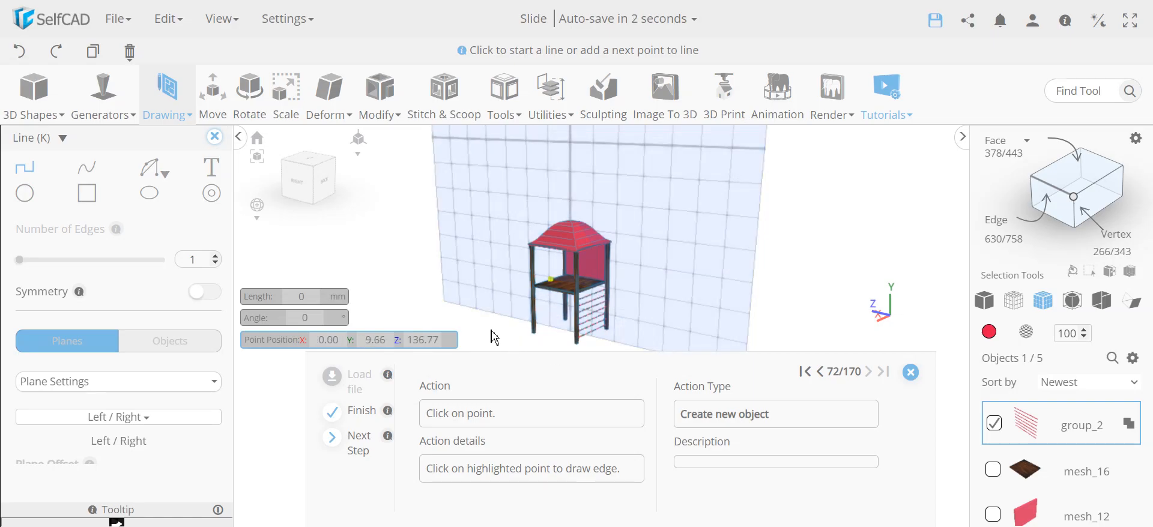
Draw the slide's path line from the platform edge at Y 96, Z 47, sloping down near the ground and ending in a short flat segment
{"action": "right_click_drag", "start_coordinate": [492, 342], "coordinate": [670, 325]}
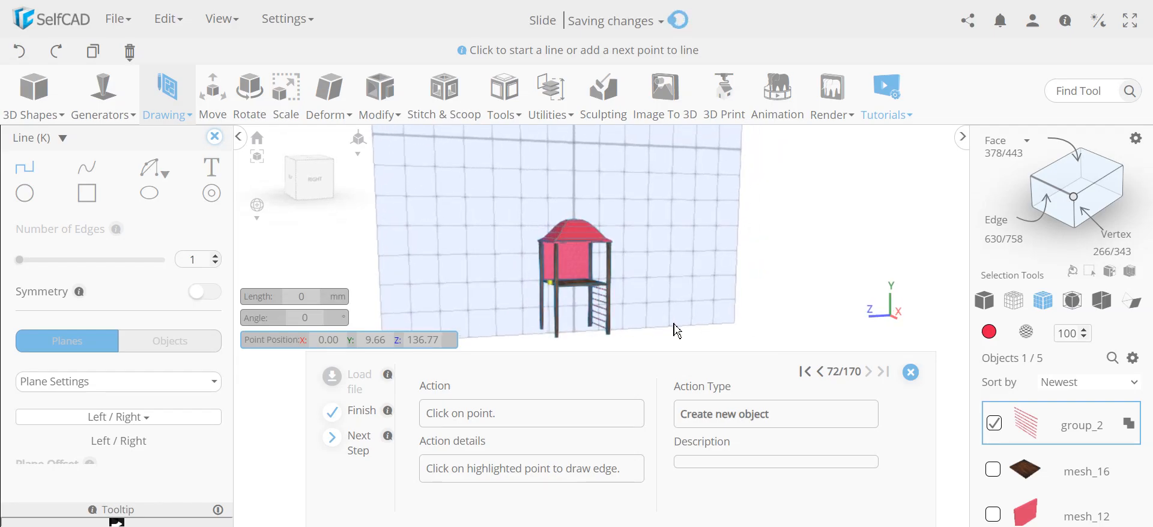
{"action": "scroll", "coordinate": [539, 291], "scroll_direction": "up", "scroll_amount": 3}
{"action": "scroll", "coordinate": [539, 292], "scroll_direction": "up", "scroll_amount": 2}
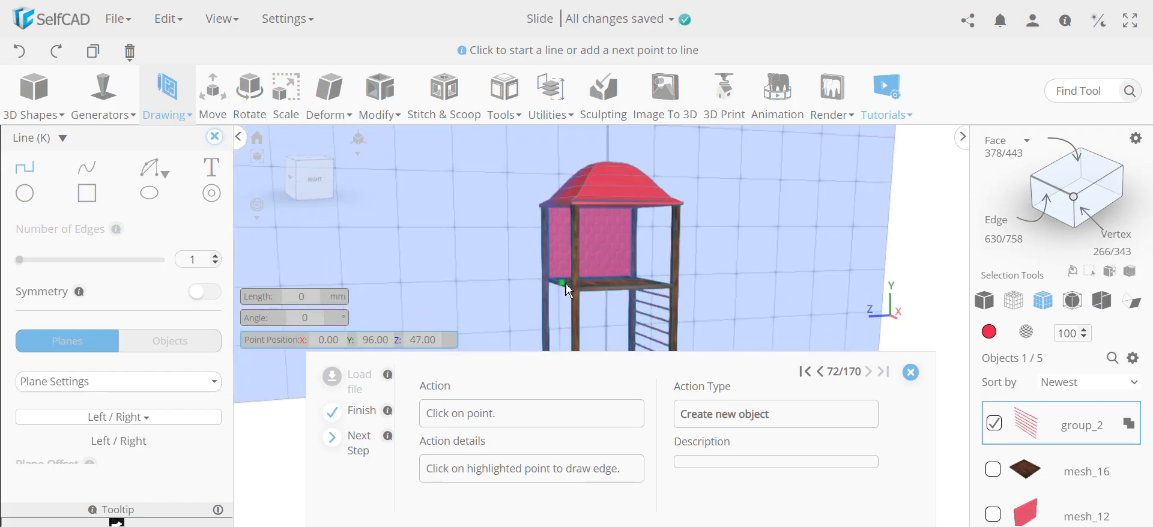
{"action": "left_click", "coordinate": [539, 284]}
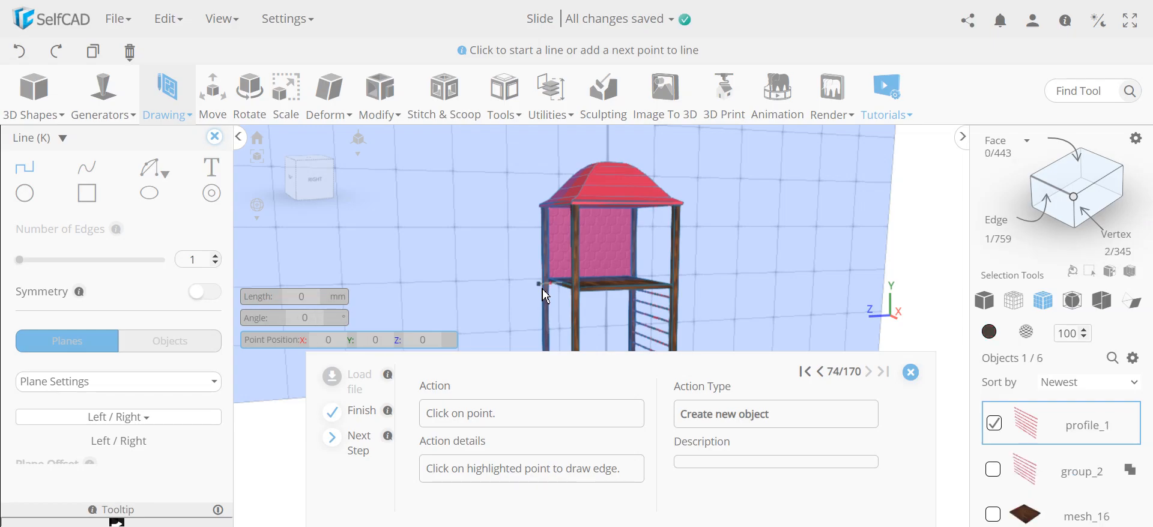
{"action": "scroll", "coordinate": [523, 303], "scroll_direction": "down", "scroll_amount": 5}
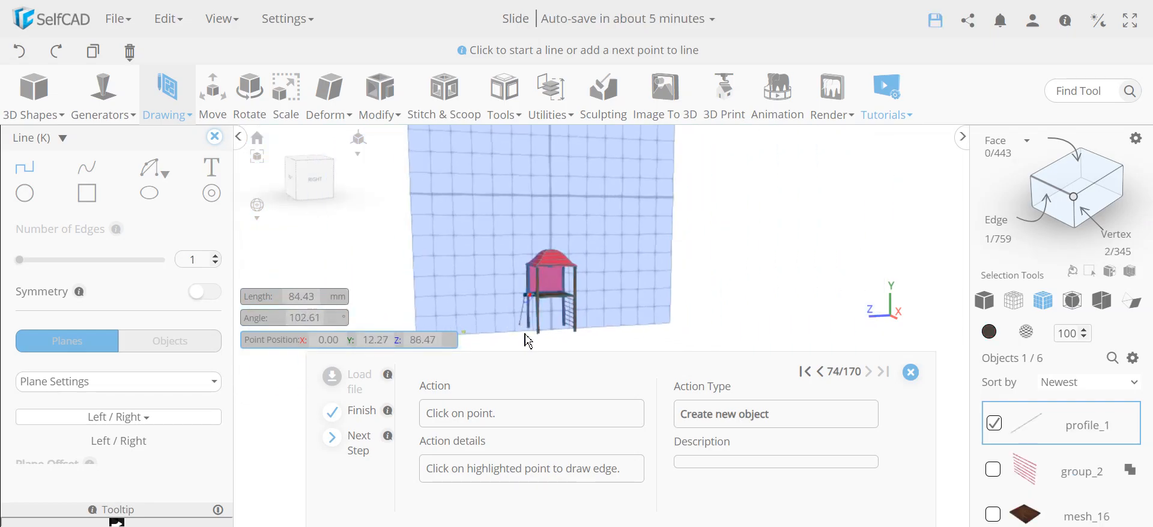
{"action": "scroll", "coordinate": [504, 305], "scroll_direction": "down", "scroll_amount": 1}
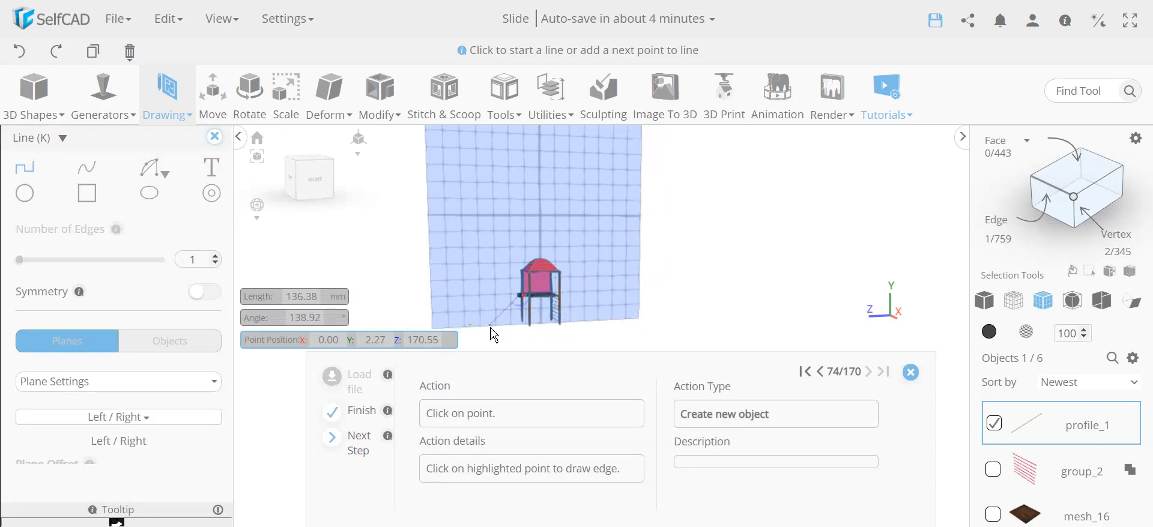
{"action": "scroll", "coordinate": [474, 335], "scroll_direction": "up", "scroll_amount": 3}
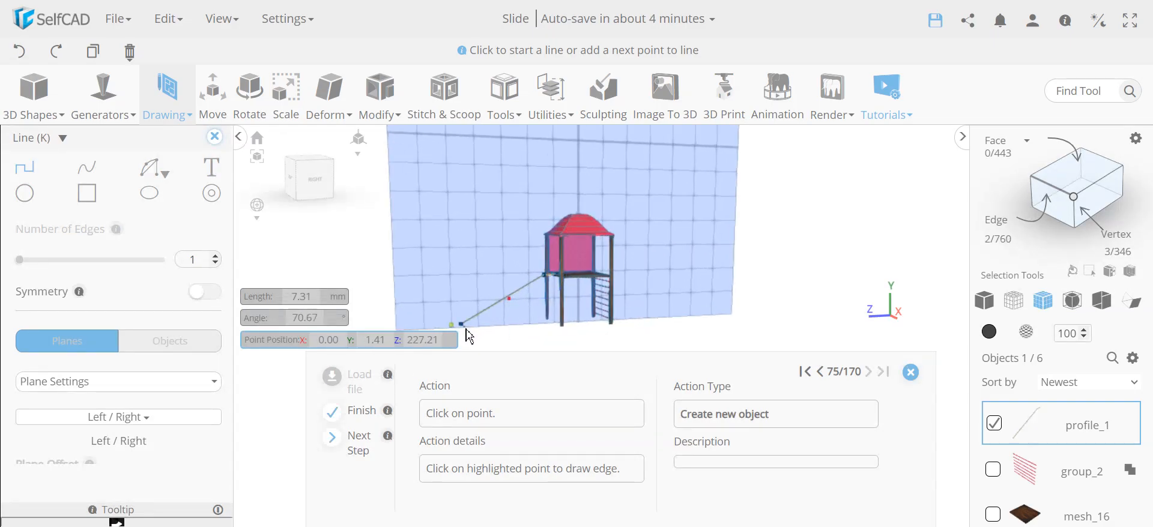
{"action": "left_click", "coordinate": [459, 326]}
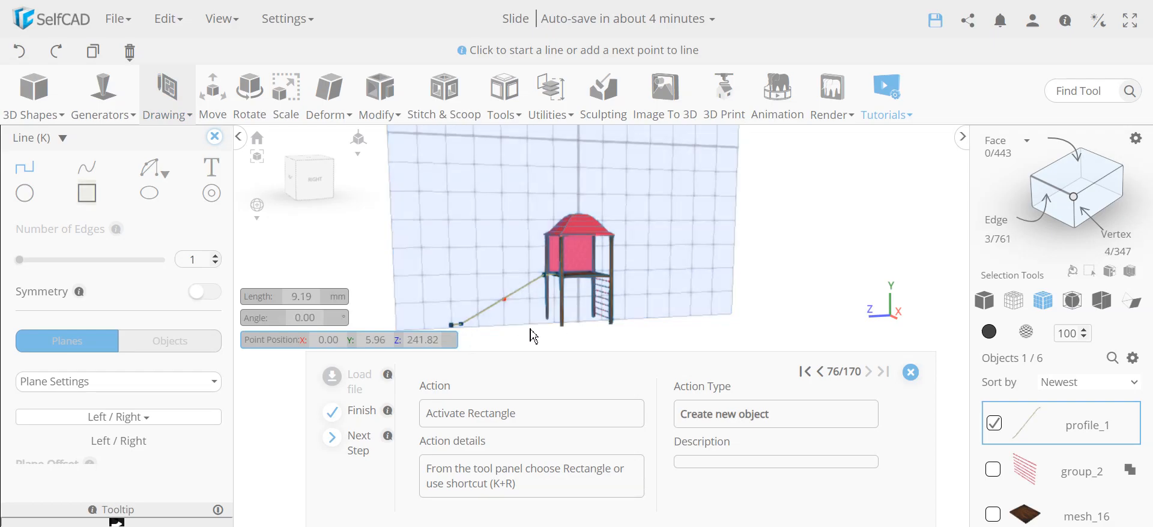
Switch the sketch to the Rectangle tool and replace the Left / Right drawing plane with Back / Front
{"action": "scroll", "coordinate": [528, 327], "scroll_direction": "up", "scroll_amount": 2}
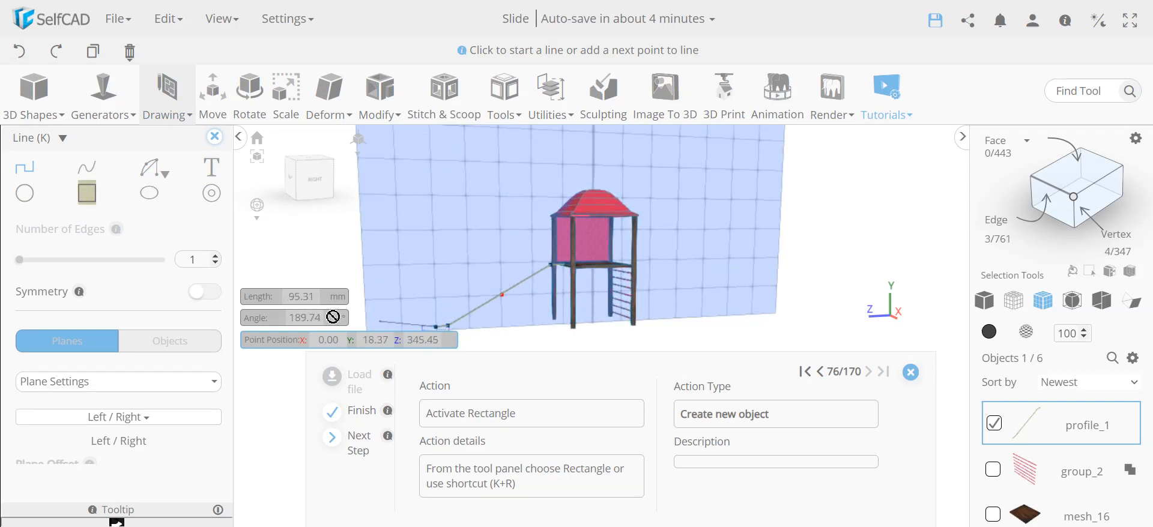
{"action": "left_click", "coordinate": [87, 193]}
{"action": "scroll", "coordinate": [541, 294], "scroll_direction": "down", "scroll_amount": 2}
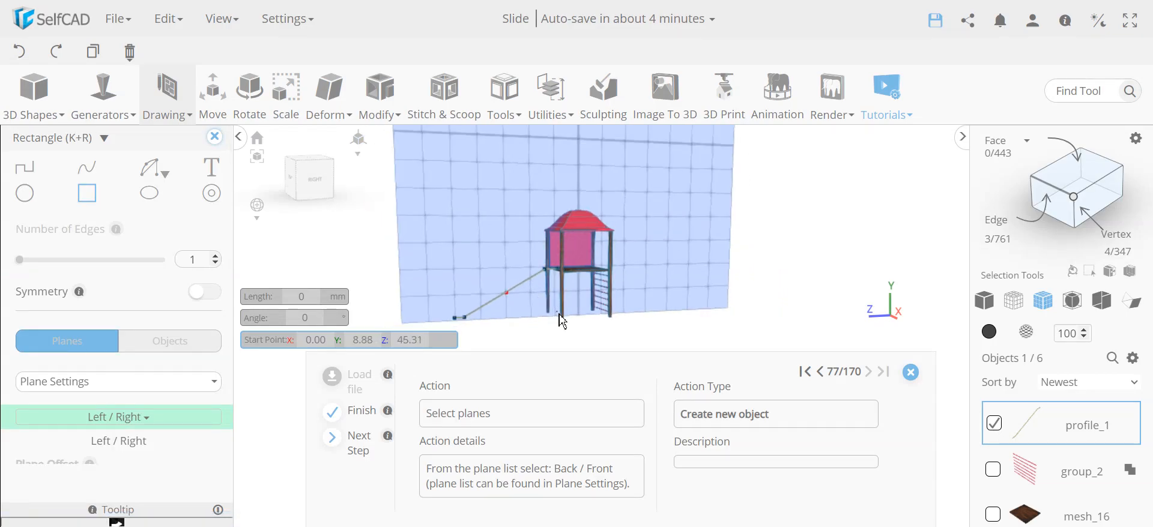
{"action": "scroll", "coordinate": [560, 316], "scroll_direction": "down", "scroll_amount": 1}
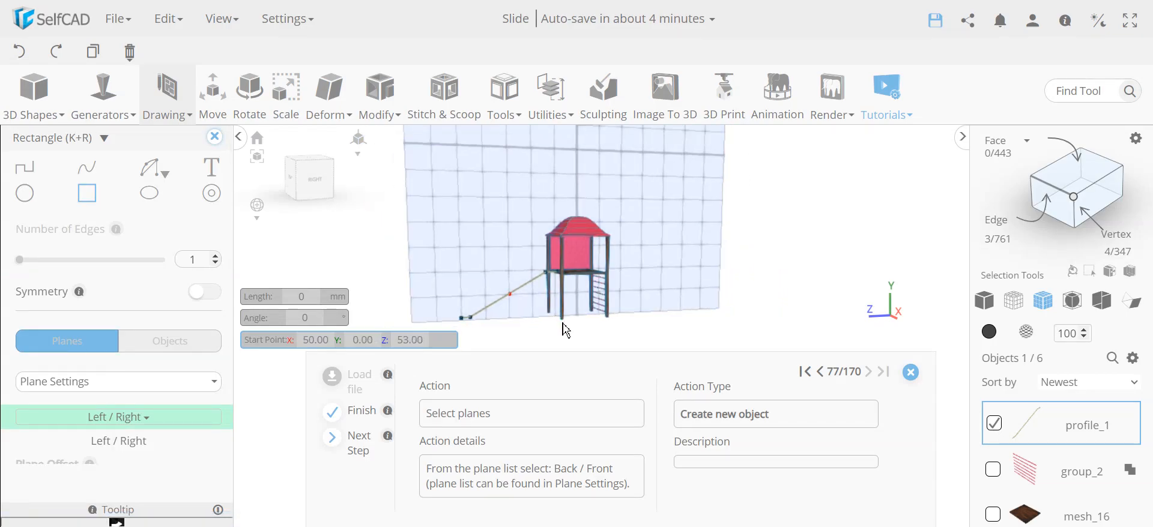
{"action": "left_click", "coordinate": [160, 422]}
{"action": "left_click", "coordinate": [85, 459]}
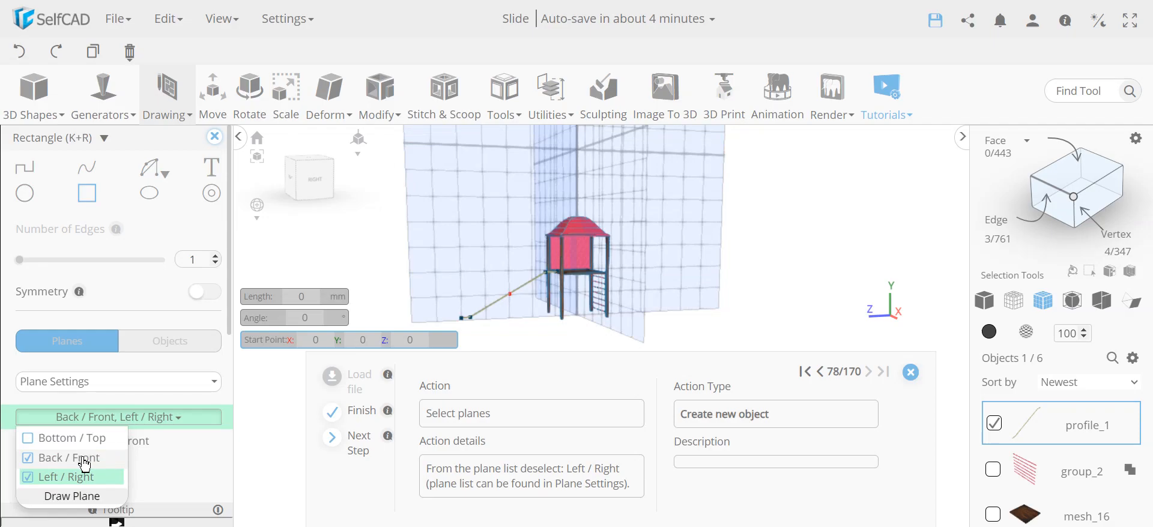
{"action": "left_click", "coordinate": [82, 479]}
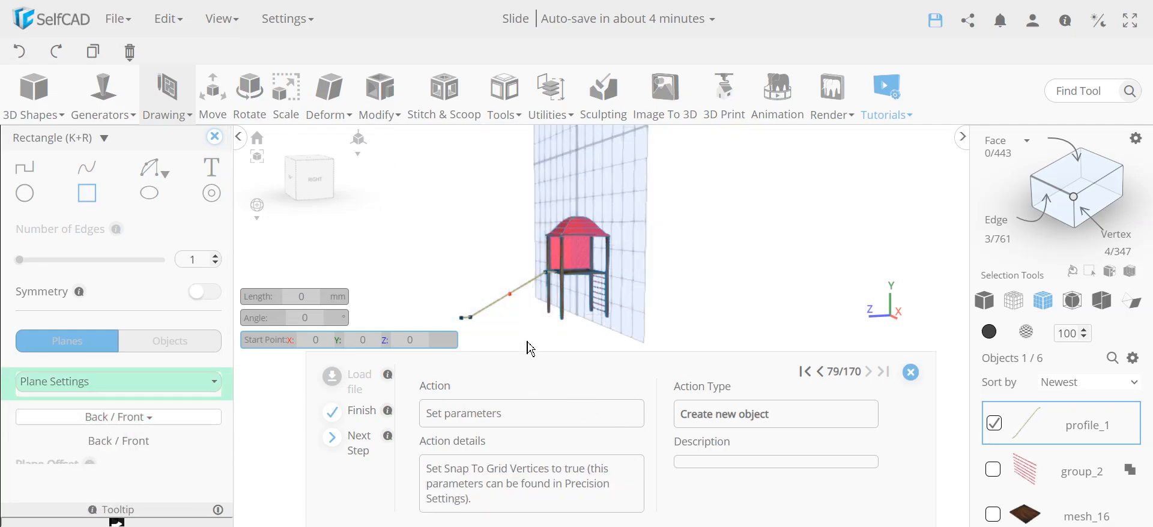
Enable snapping to grid vertices in the sketch's precision settings and deselect profile_1
{"action": "left_click", "coordinate": [126, 385]}
{"action": "left_click", "coordinate": [92, 444]}
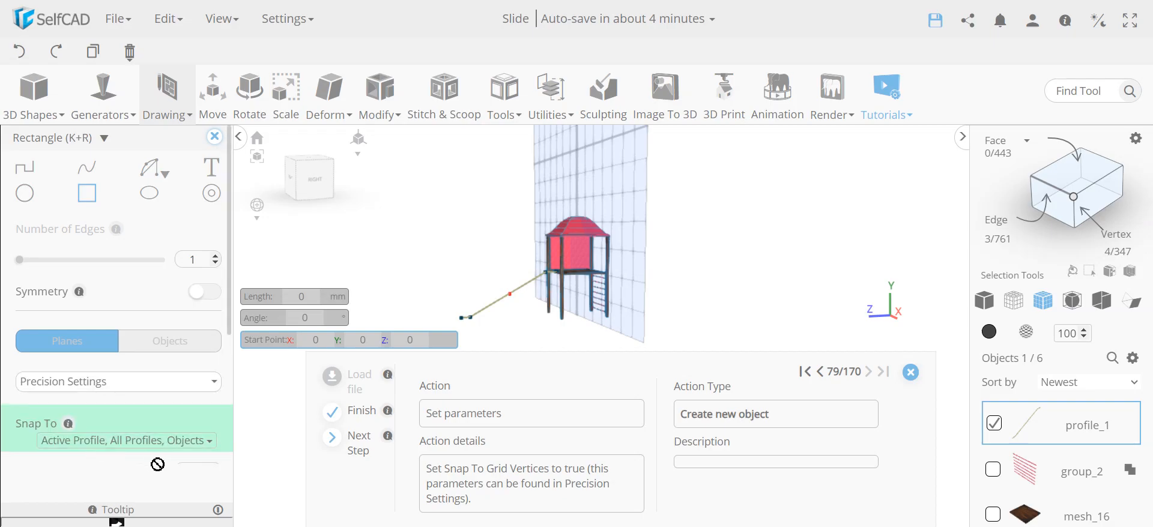
{"action": "left_click", "coordinate": [166, 444]}
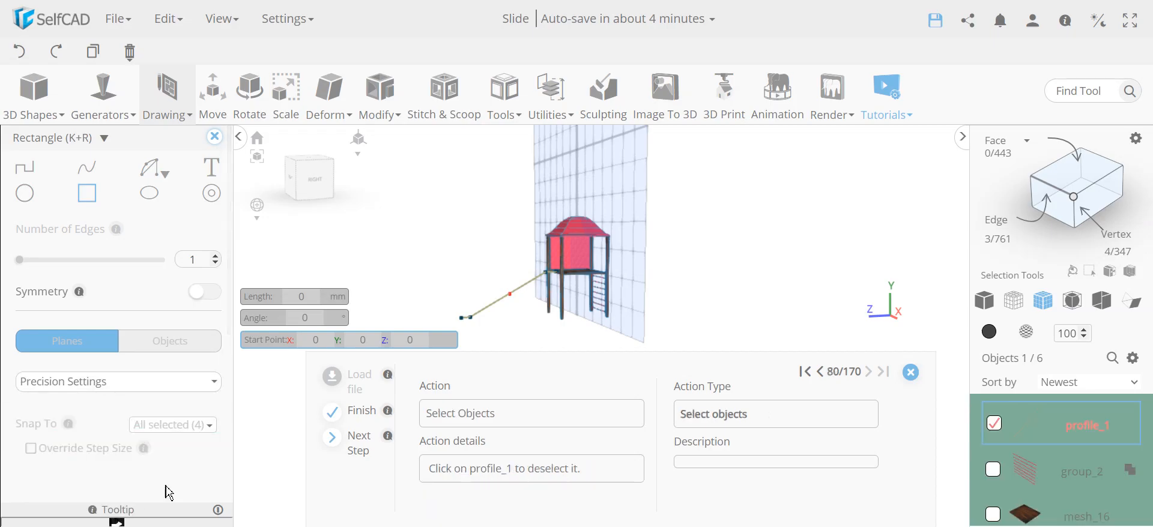
{"action": "right_click_drag", "start_coordinate": [506, 343], "coordinate": [638, 345]}
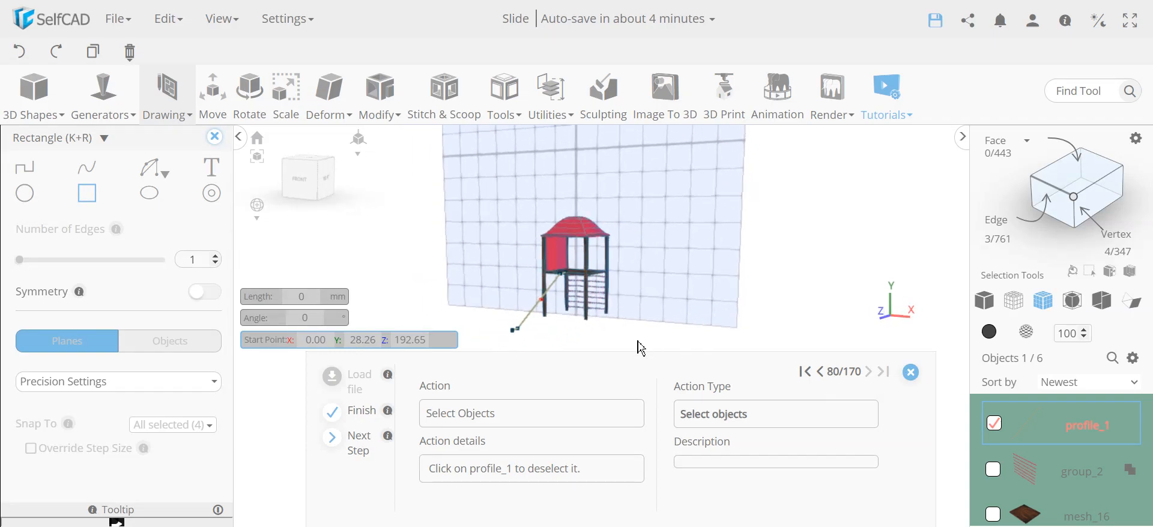
{"action": "left_click", "coordinate": [995, 424]}
Draw a 50 mm square on the Back / Front plane beside the tower, then a low rectangle about 55 mm long along its base
{"action": "mouse_move", "coordinate": [558, 348]}
{"action": "right_mouse_down"}
{"action": "mouse_move", "coordinate": [715, 337]}
{"action": "mouse_move", "coordinate": [700, 355]}
{"action": "right_mouse_up"}
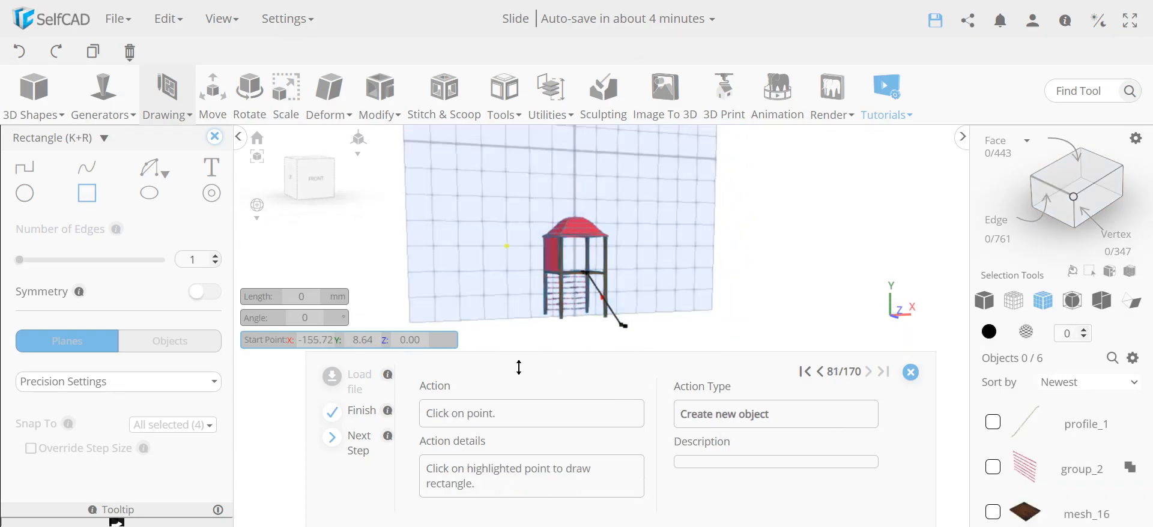
{"action": "scroll", "coordinate": [537, 340], "scroll_direction": "up", "scroll_amount": 5}
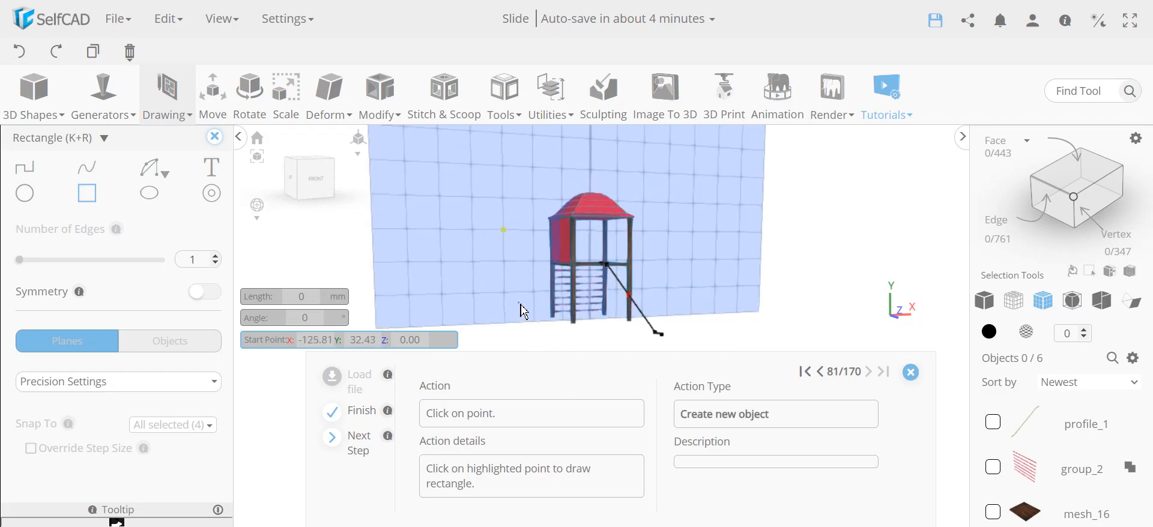
{"action": "left_click", "coordinate": [504, 209]}
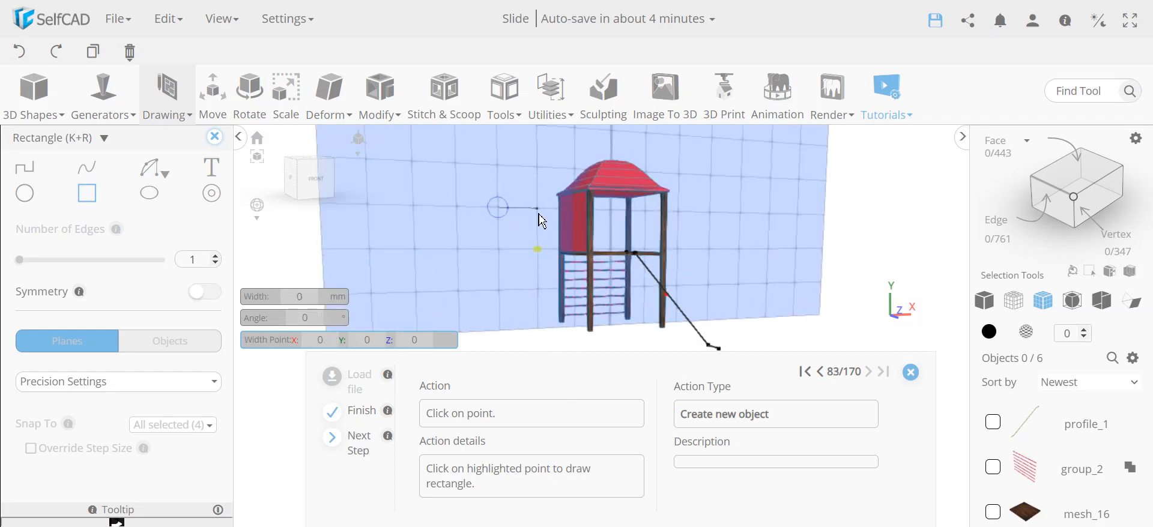
{"action": "left_click", "coordinate": [537, 251]}
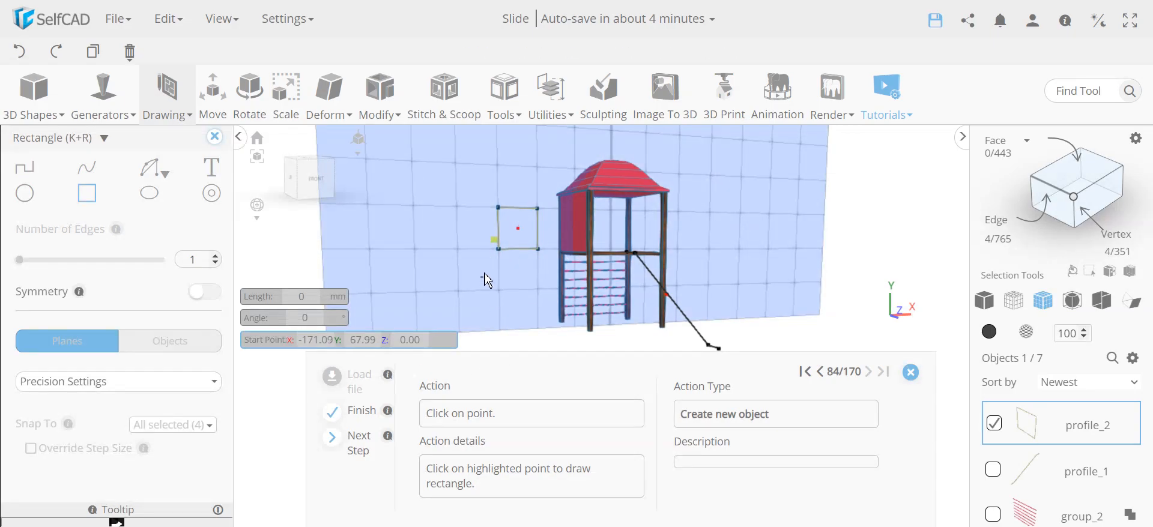
{"action": "left_click", "coordinate": [495, 240]}
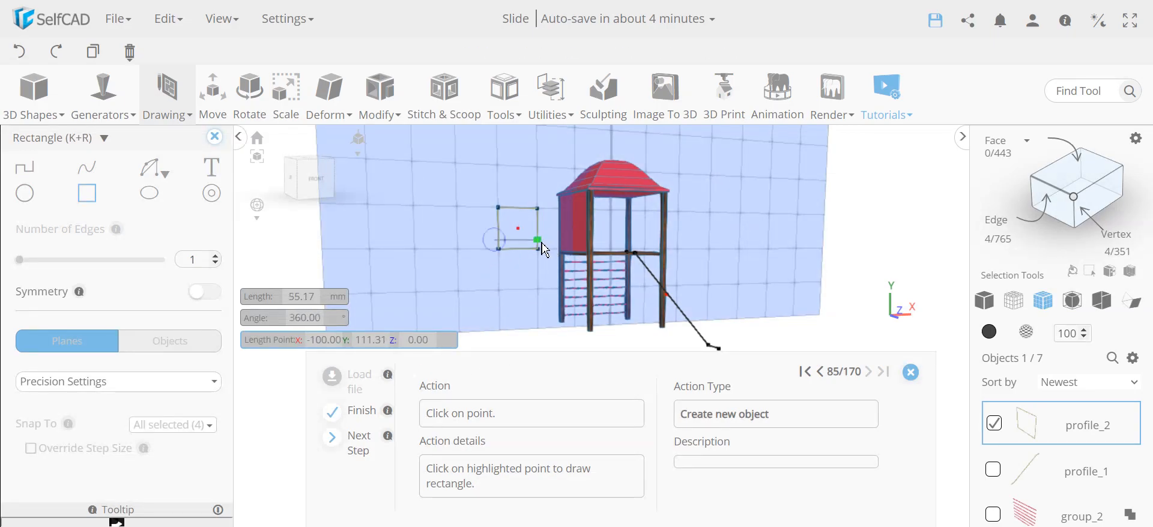
{"action": "left_click", "coordinate": [536, 249]}
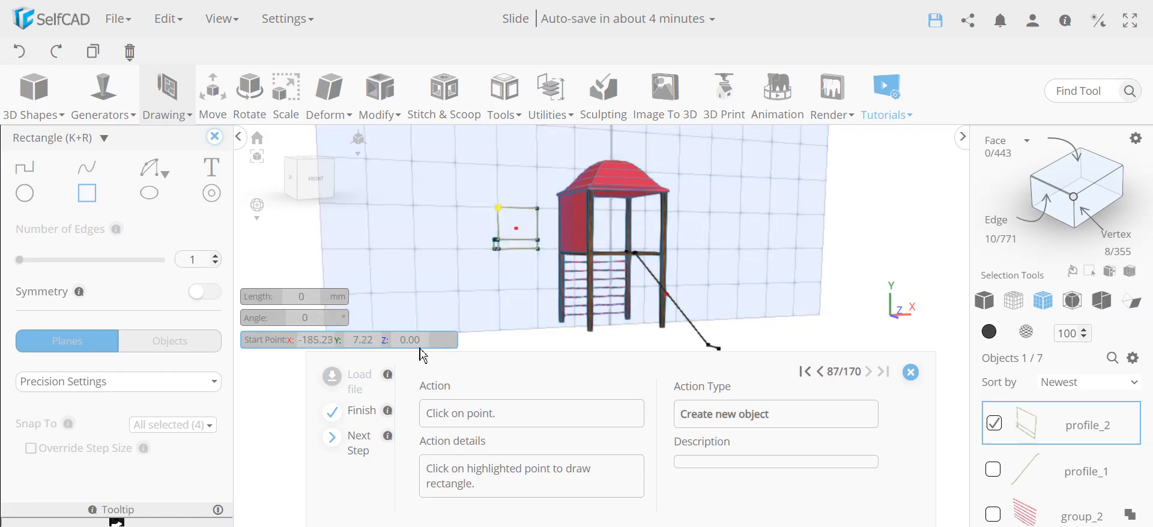
Draw a narrow rectangle 50 mm tall inside the square along its outer side, and close the 3D Sketch
{"action": "scroll", "coordinate": [491, 272], "scroll_direction": "up", "scroll_amount": 2}
{"action": "scroll", "coordinate": [491, 272], "scroll_direction": "up", "scroll_amount": 1}
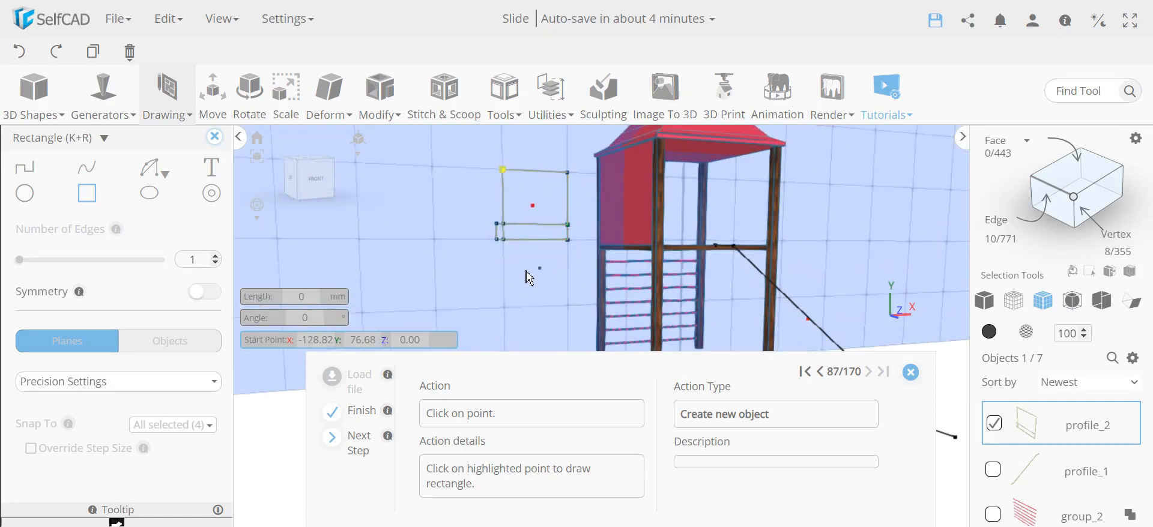
{"action": "left_click", "coordinate": [516, 172]}
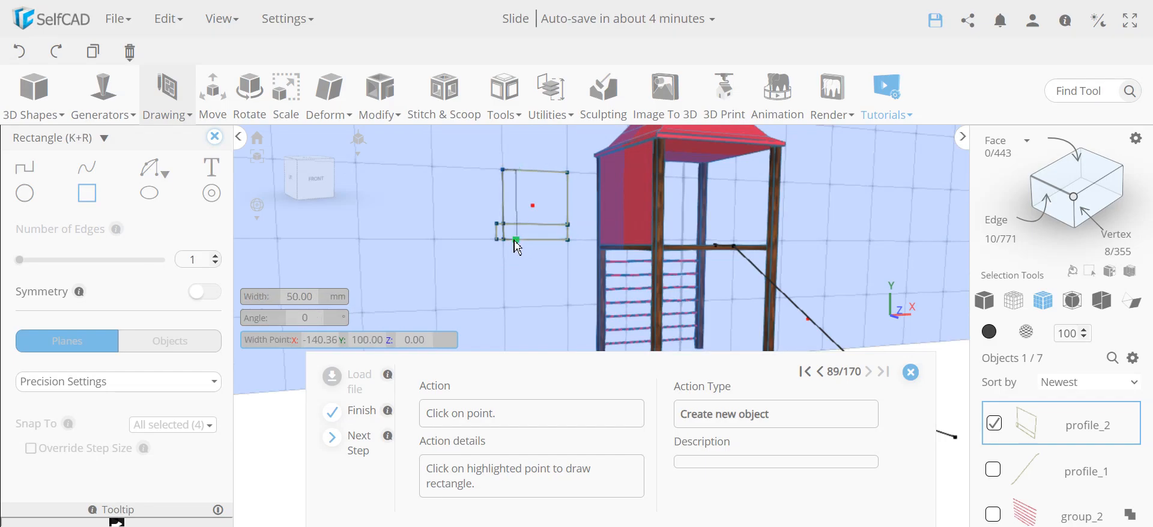
{"action": "left_click", "coordinate": [515, 241]}
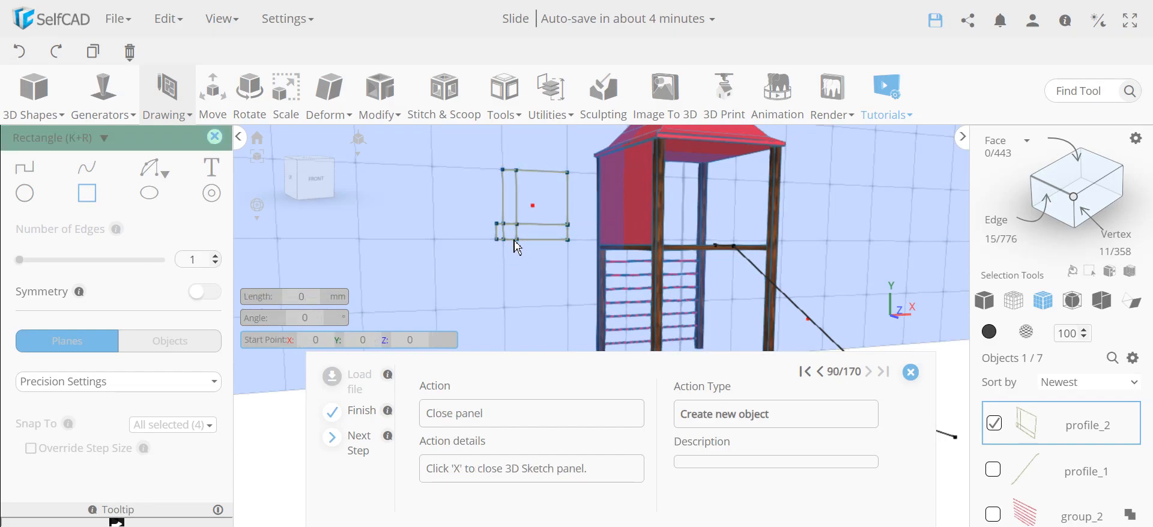
{"action": "left_click", "coordinate": [215, 139]}
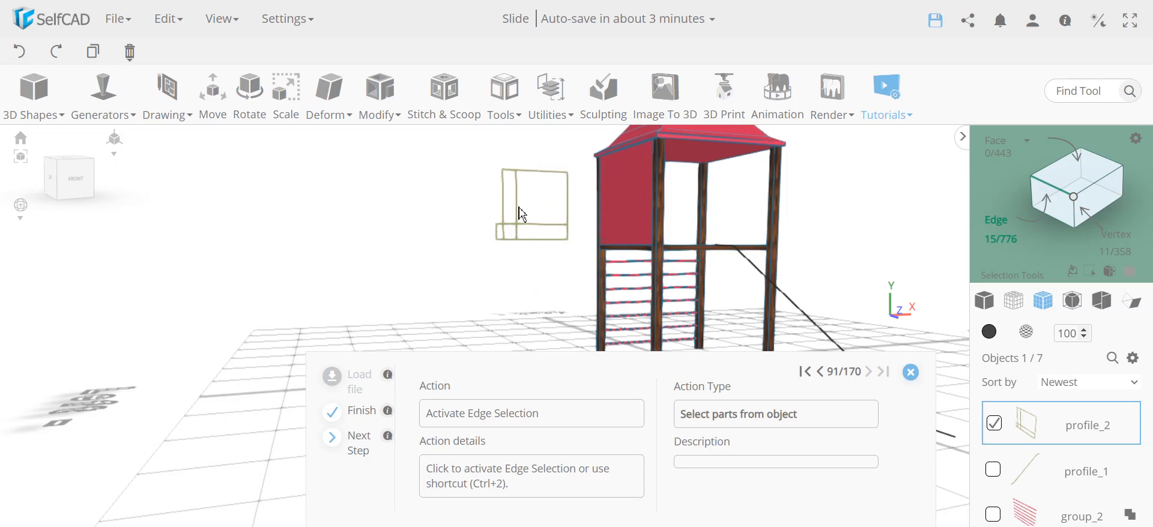
Delete profile_2's edges along the side nearest the tower, the square's upper edge and the inner dividers, keeping only the open L-shaped outline
{"action": "left_click", "coordinate": [1045, 189]}
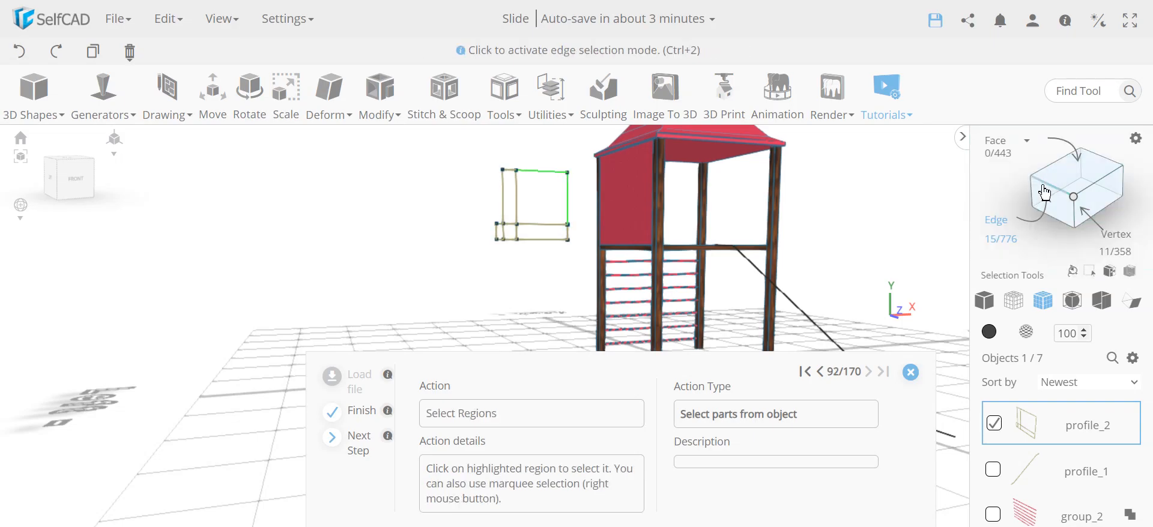
{"action": "left_click", "coordinate": [547, 162]}
{"action": "left_click", "coordinate": [527, 243]}
{"action": "left_click", "coordinate": [576, 233]}
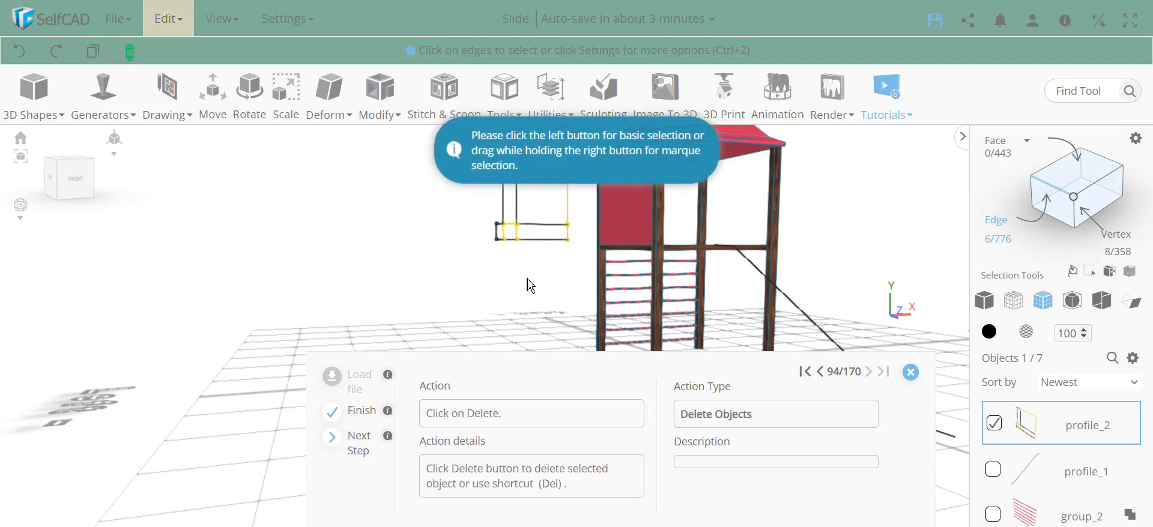
{"action": "key", "text": "Delete"}
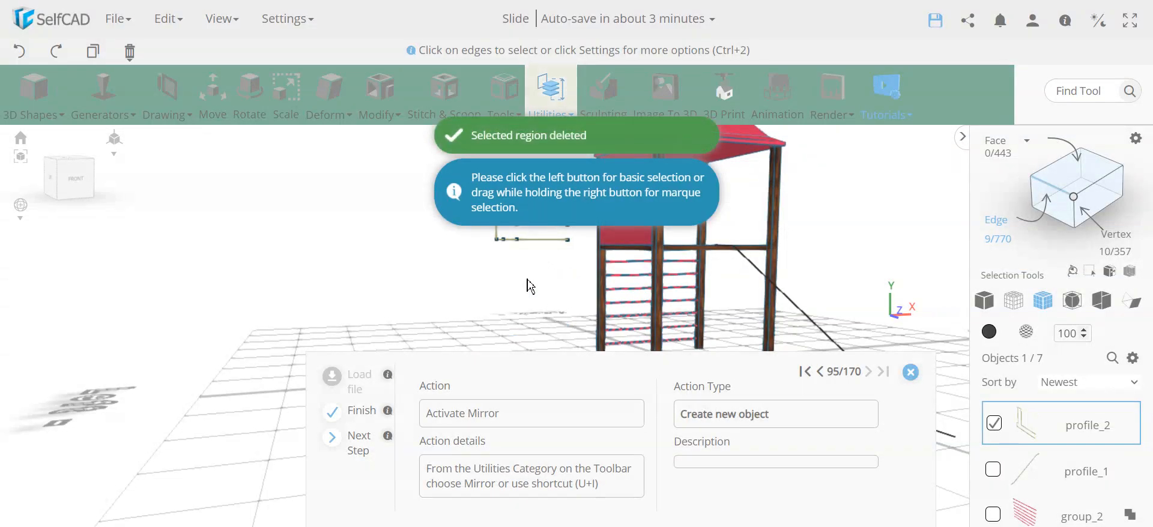
Mirror the L-shaped profile_2 in the Right direction with Create Copy enabled
{"action": "scroll", "coordinate": [526, 286], "scroll_direction": "down", "scroll_amount": 3}
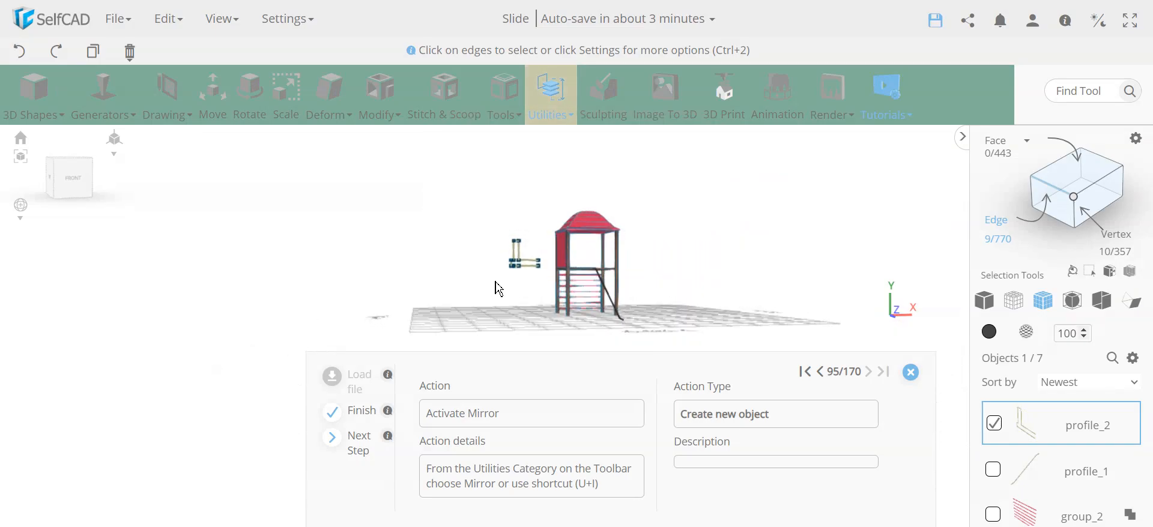
{"action": "scroll", "coordinate": [535, 262], "scroll_direction": "up", "scroll_amount": 2}
{"action": "scroll", "coordinate": [535, 261], "scroll_direction": "up", "scroll_amount": 3}
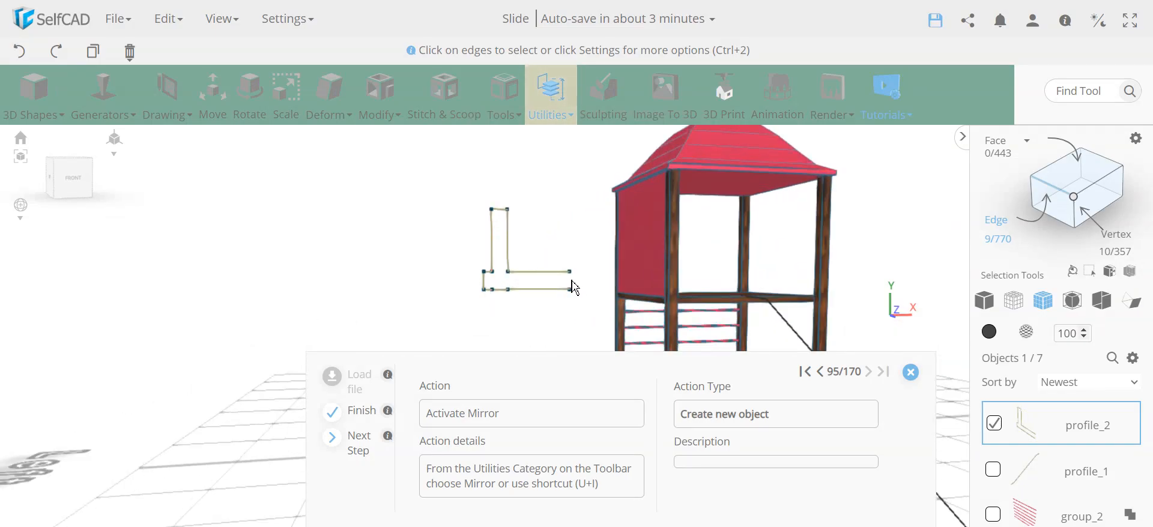
{"action": "left_click", "coordinate": [558, 93]}
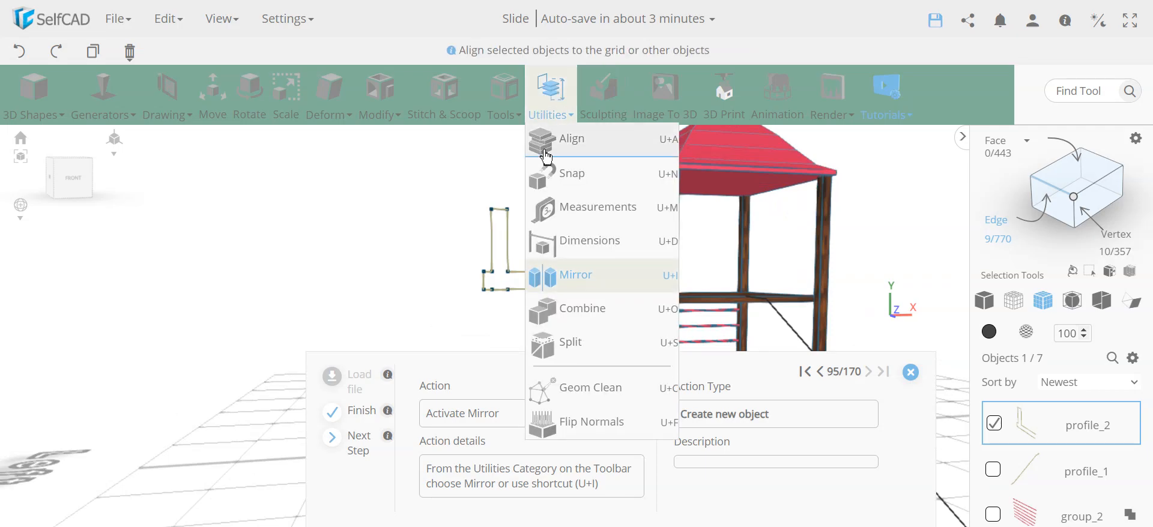
{"action": "left_click", "coordinate": [578, 277]}
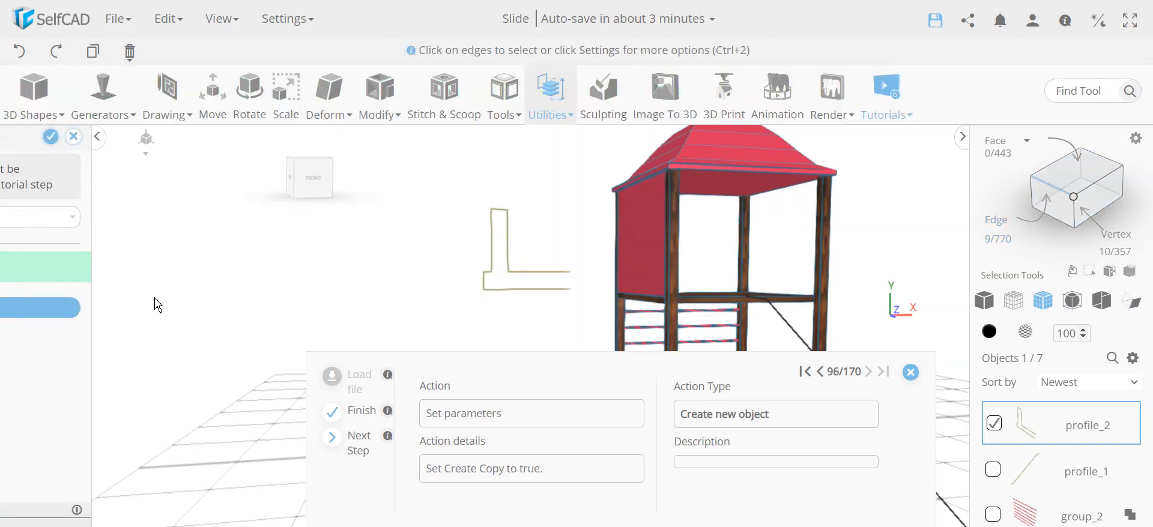
{"action": "left_click", "coordinate": [103, 269]}
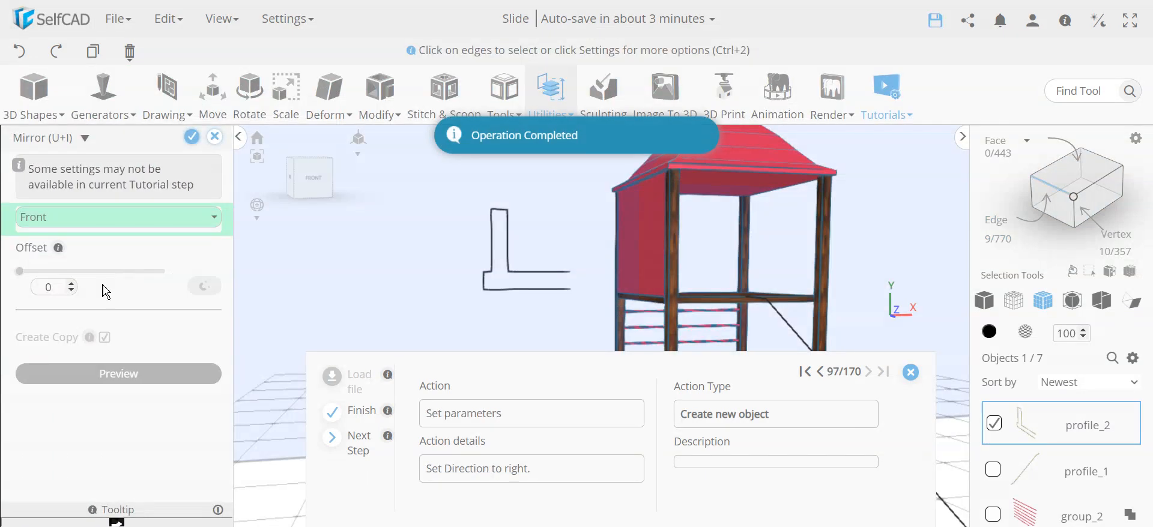
{"action": "left_click", "coordinate": [70, 218]}
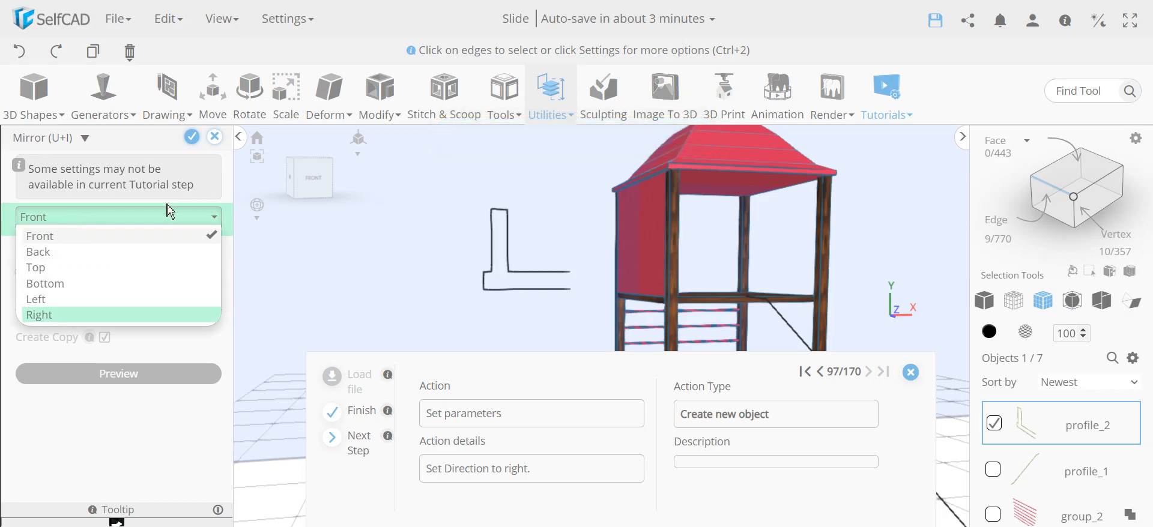
{"action": "left_click", "coordinate": [57, 314]}
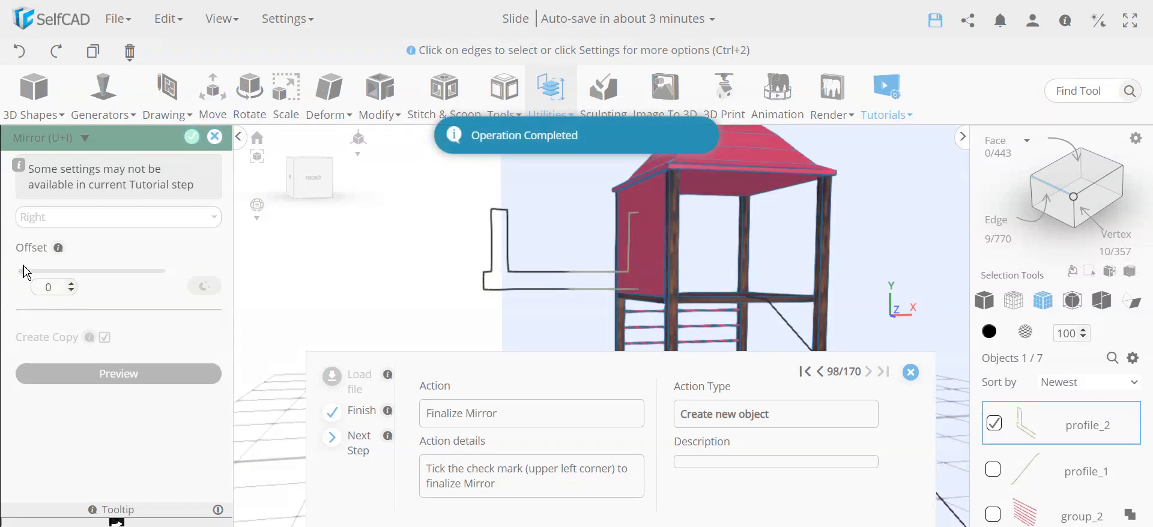
{"action": "left_click", "coordinate": [191, 137]}
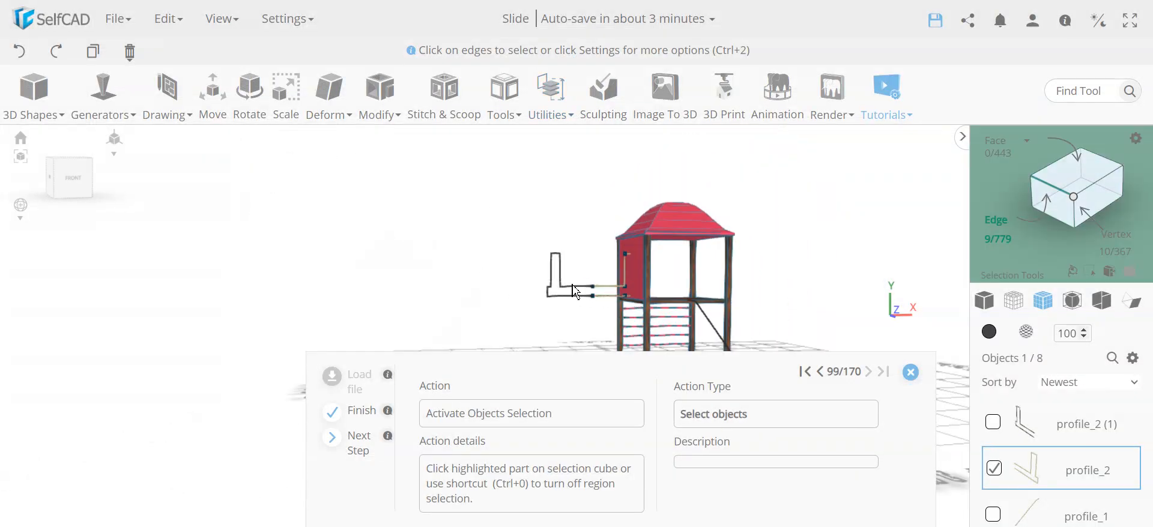
Return to object selection and merge profile_2 (1) with profile_2
{"action": "left_click", "coordinate": [992, 238]}
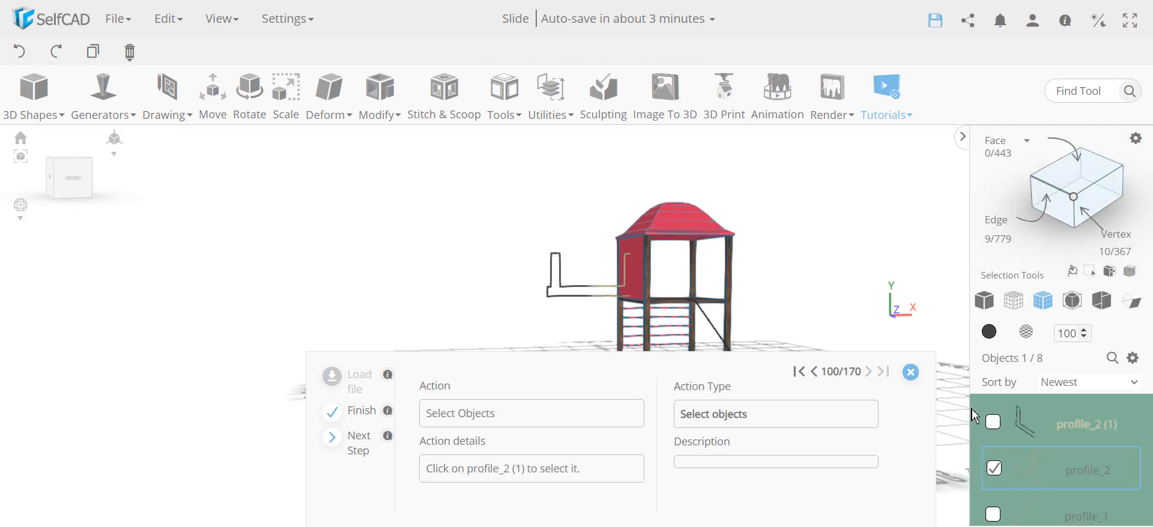
{"action": "left_click", "coordinate": [994, 423]}
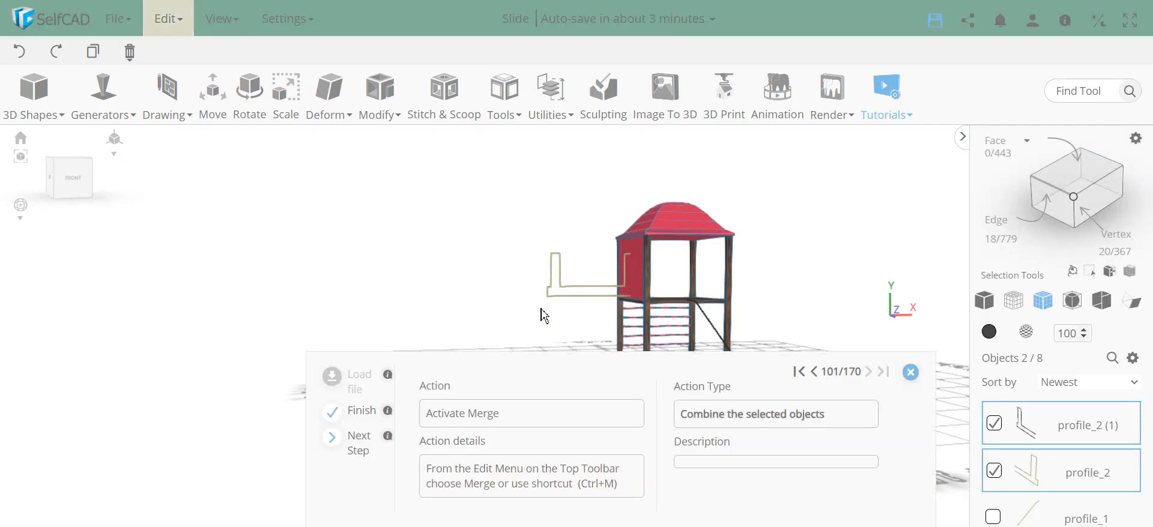
{"action": "key", "text": "ctrl+m"}
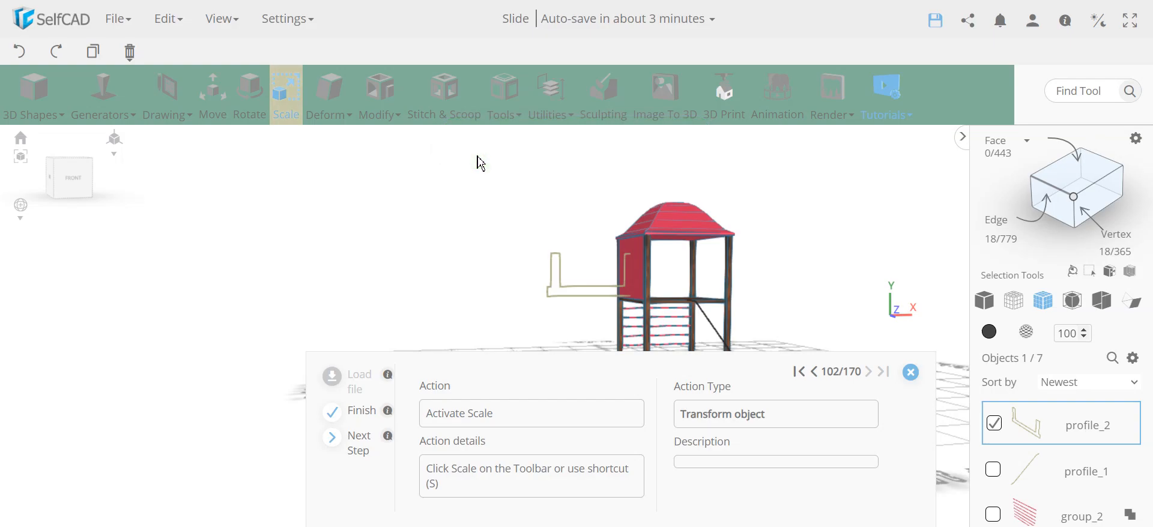
{"action": "scroll", "coordinate": [603, 307], "scroll_direction": "up", "scroll_amount": 4}
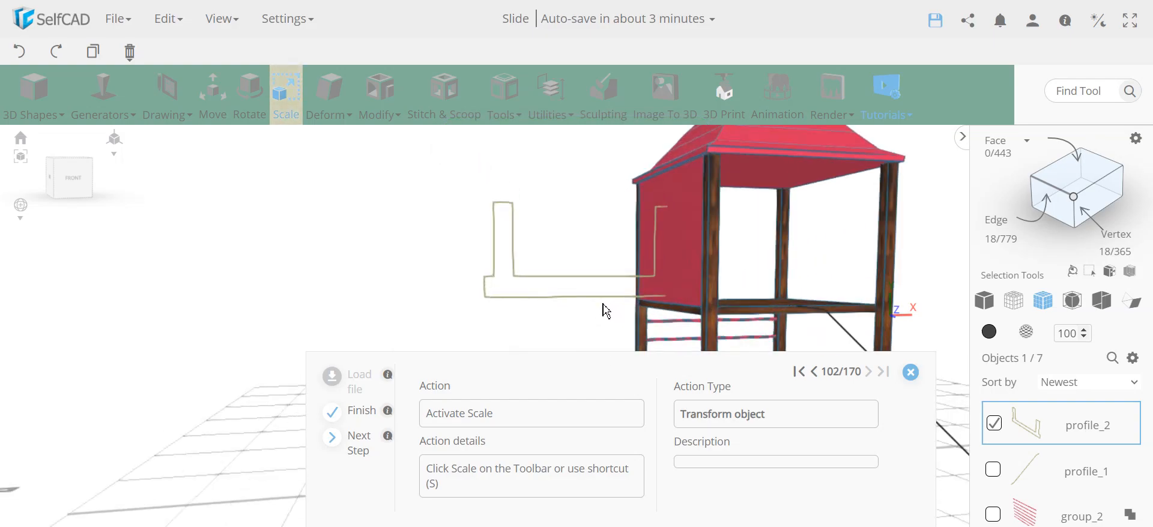
{"action": "scroll", "coordinate": [606, 300], "scroll_direction": "up", "scroll_amount": 2}
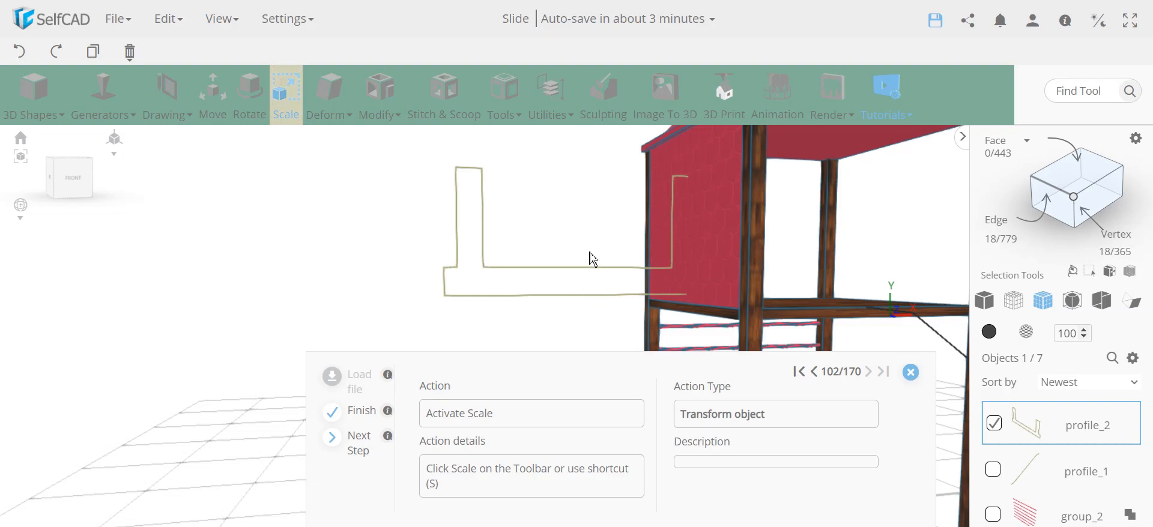
{"action": "scroll", "coordinate": [599, 276], "scroll_direction": "down", "scroll_amount": 2}
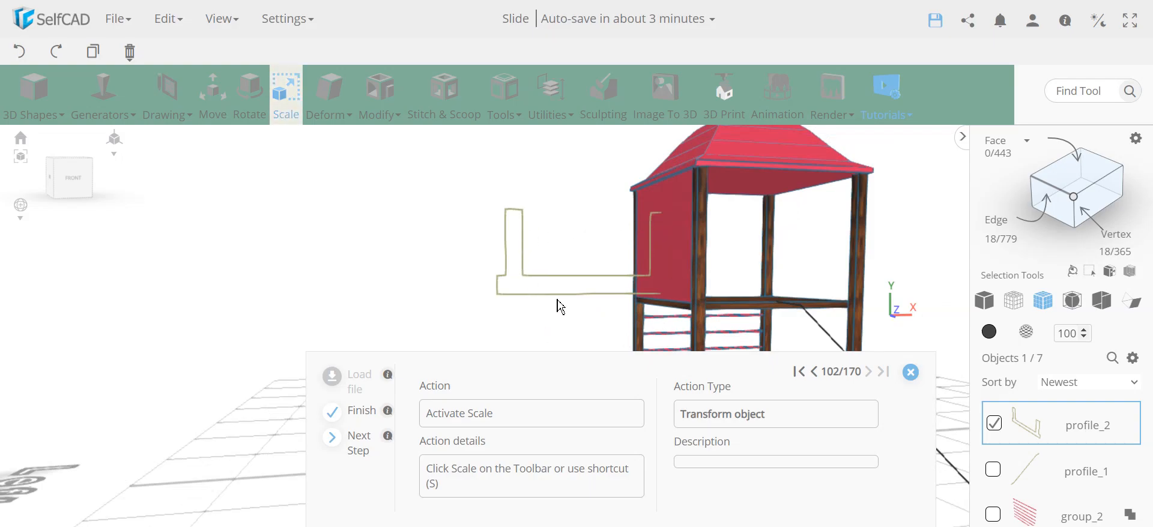
{"action": "scroll", "coordinate": [598, 277], "scroll_direction": "down", "scroll_amount": 2}
{"action": "mouse_move", "coordinate": [561, 323]}
{"action": "left_mouse_down"}
{"action": "mouse_move", "coordinate": [489, 322]}
{"action": "mouse_move", "coordinate": [652, 323]}
{"action": "mouse_move", "coordinate": [563, 326]}
{"action": "left_mouse_up"}
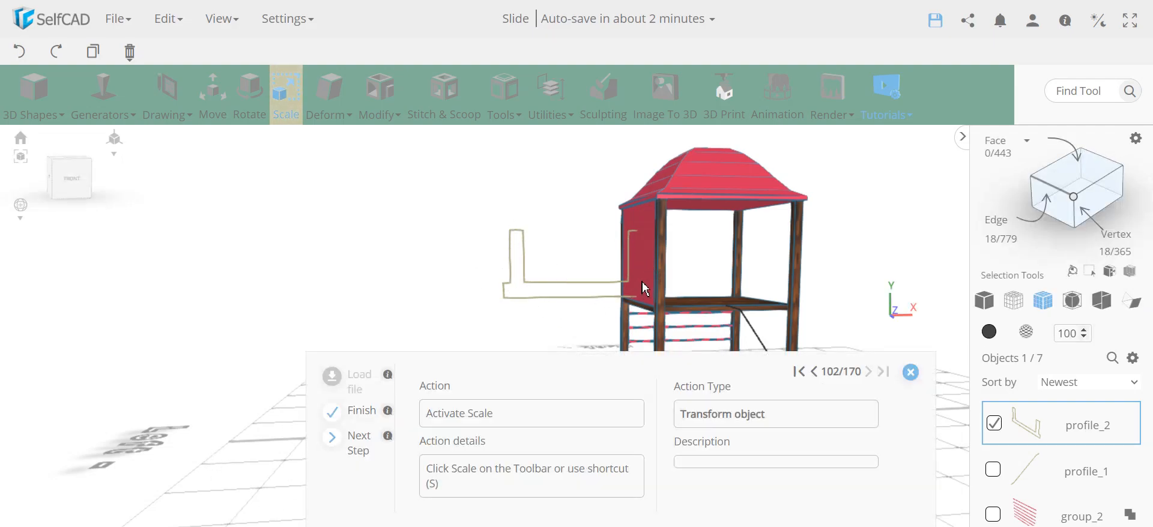
{"action": "left_click", "coordinate": [306, 21]}
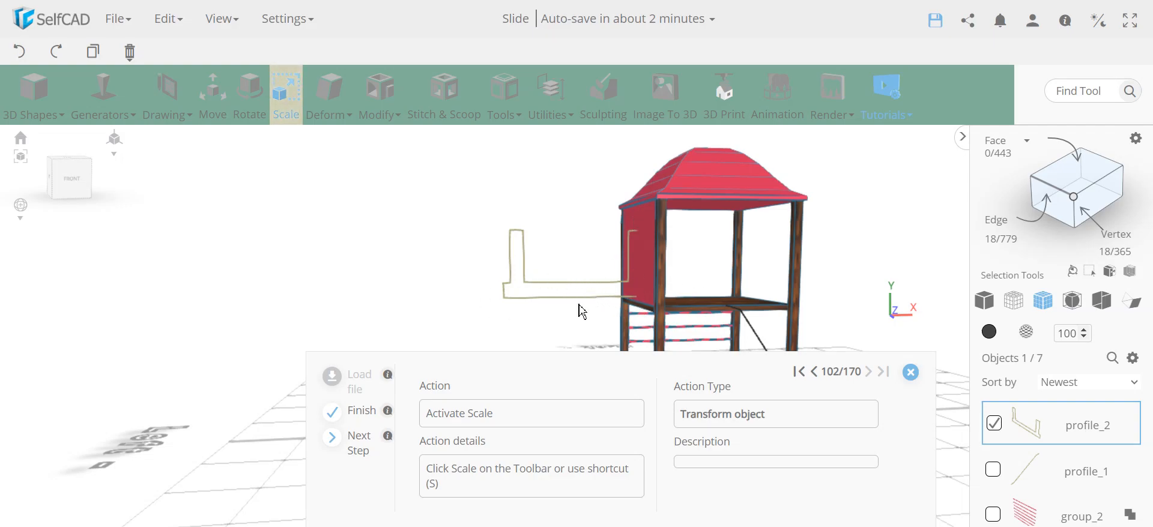
Scale profile_2 proportionally to a Y size of 25 with Keep Proportion enabled, and close the Scale tool
{"action": "left_click", "coordinate": [286, 103]}
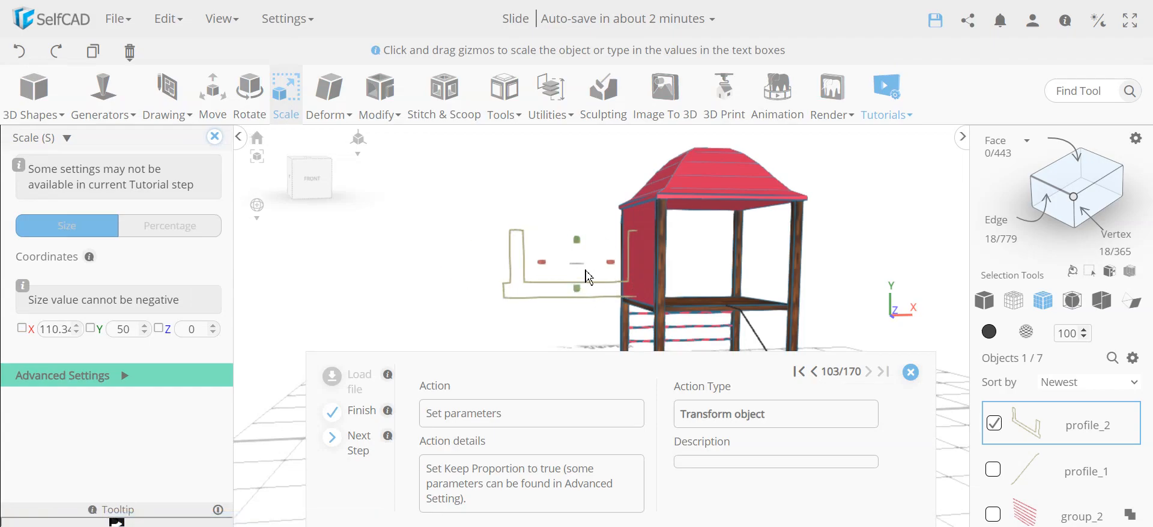
{"action": "left_click", "coordinate": [128, 382]}
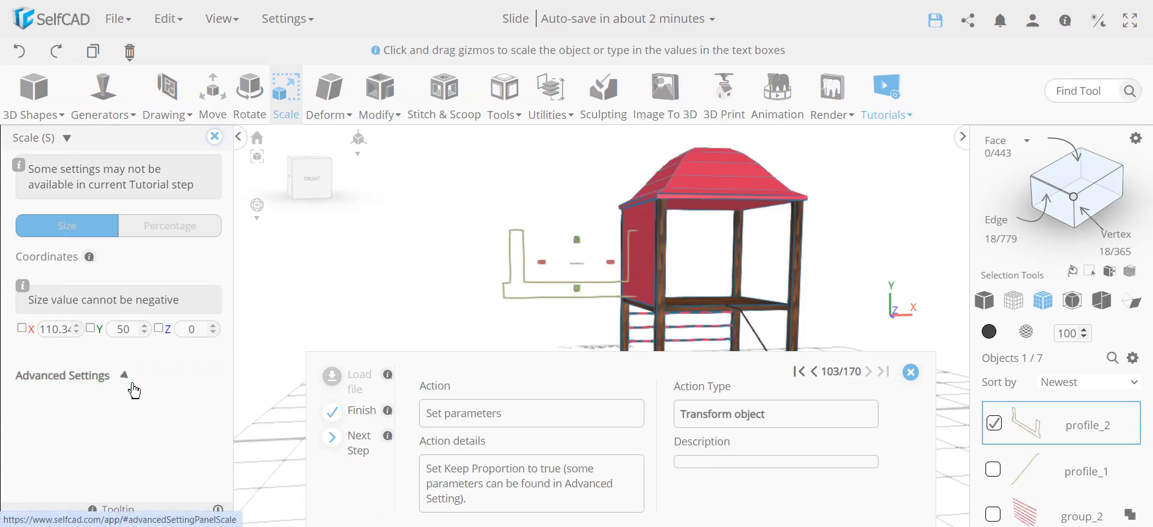
{"action": "left_click", "coordinate": [208, 439]}
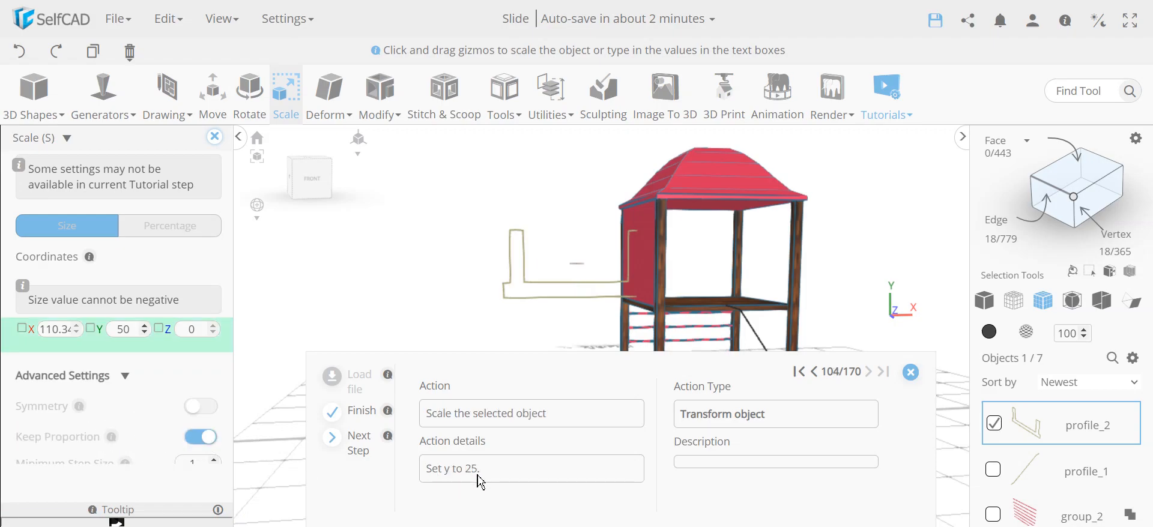
{"action": "double_click", "coordinate": [123, 328]}
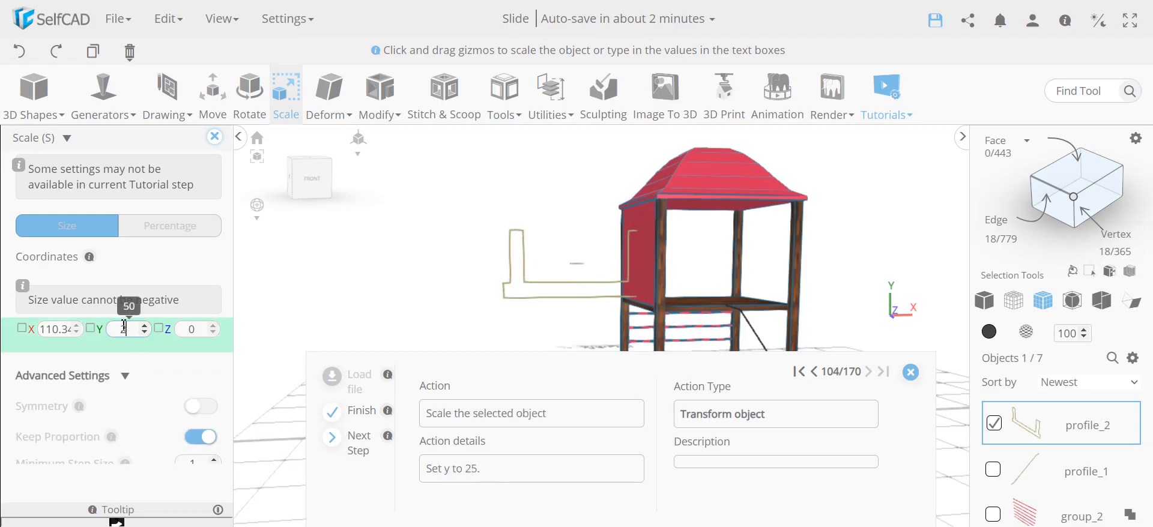
{"action": "key", "text": "Return"}
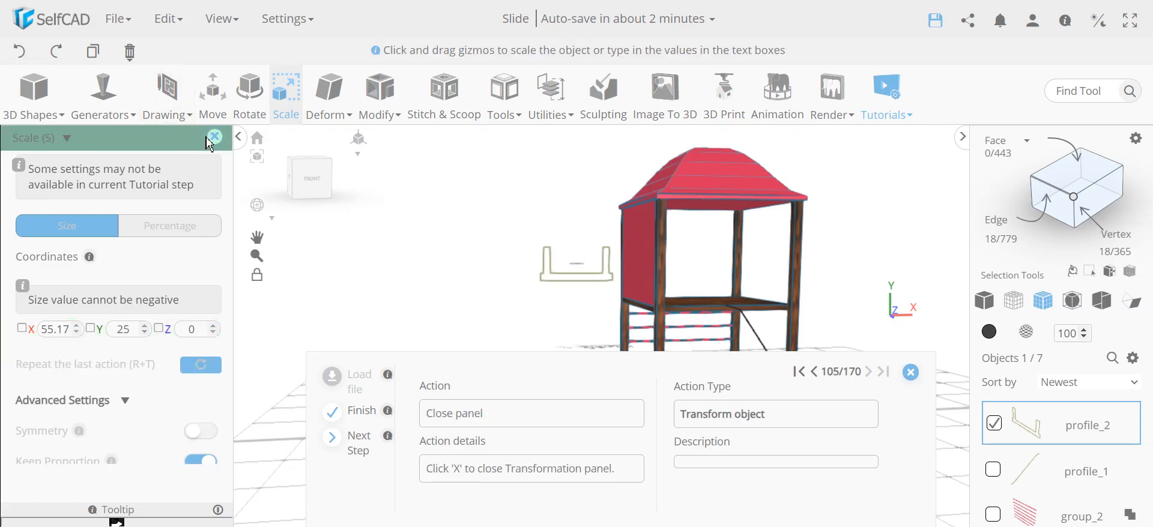
{"action": "left_click", "coordinate": [214, 136]}
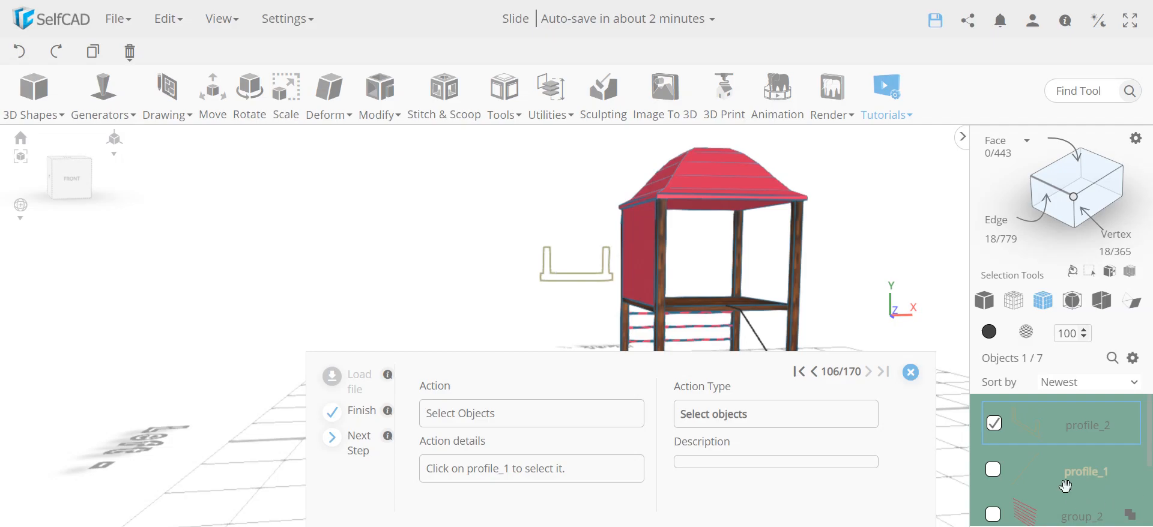
Add profile_1 to the selection and extrude profile_2 along it with Follow Path in Extrude mode, finalizing the slide
{"action": "right_click_drag", "start_coordinate": [772, 260], "coordinate": [540, 288]}
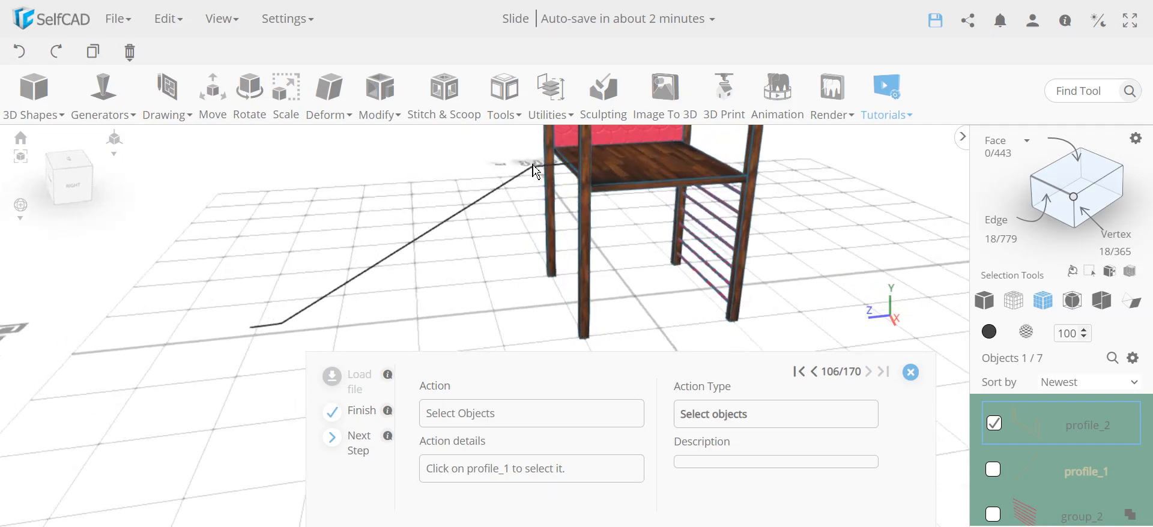
{"action": "left_click", "coordinate": [995, 476]}
{"action": "right_click_drag", "start_coordinate": [419, 275], "coordinate": [632, 264]}
{"action": "scroll", "coordinate": [632, 265], "scroll_direction": "down", "scroll_amount": 5}
{"action": "right_click_drag", "start_coordinate": [535, 242], "coordinate": [628, 247]}
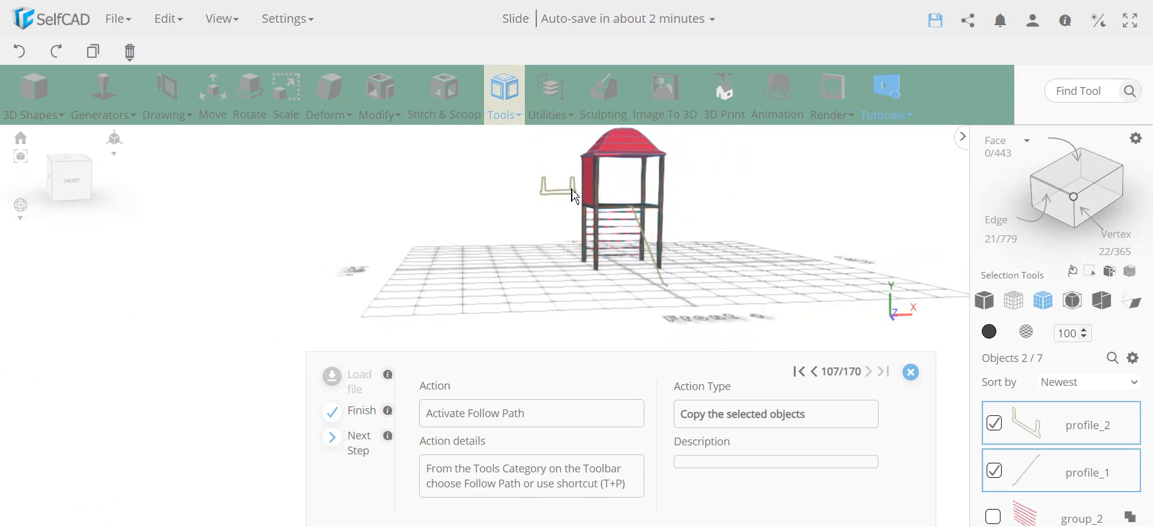
{"action": "right_click_drag", "start_coordinate": [705, 264], "coordinate": [584, 221]}
{"action": "right_click_drag", "start_coordinate": [687, 255], "coordinate": [590, 233]}
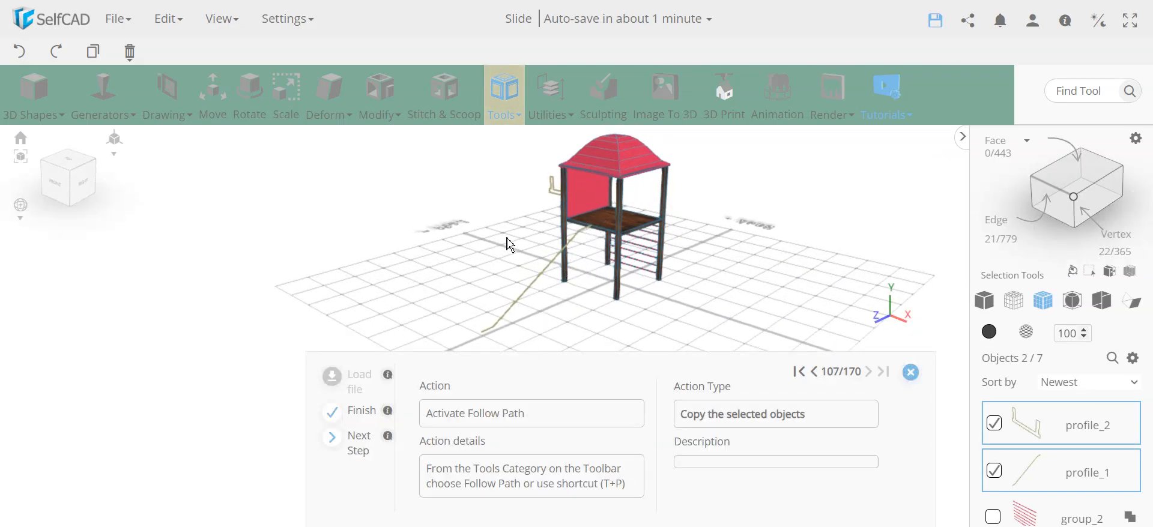
{"action": "left_click", "coordinate": [512, 110]}
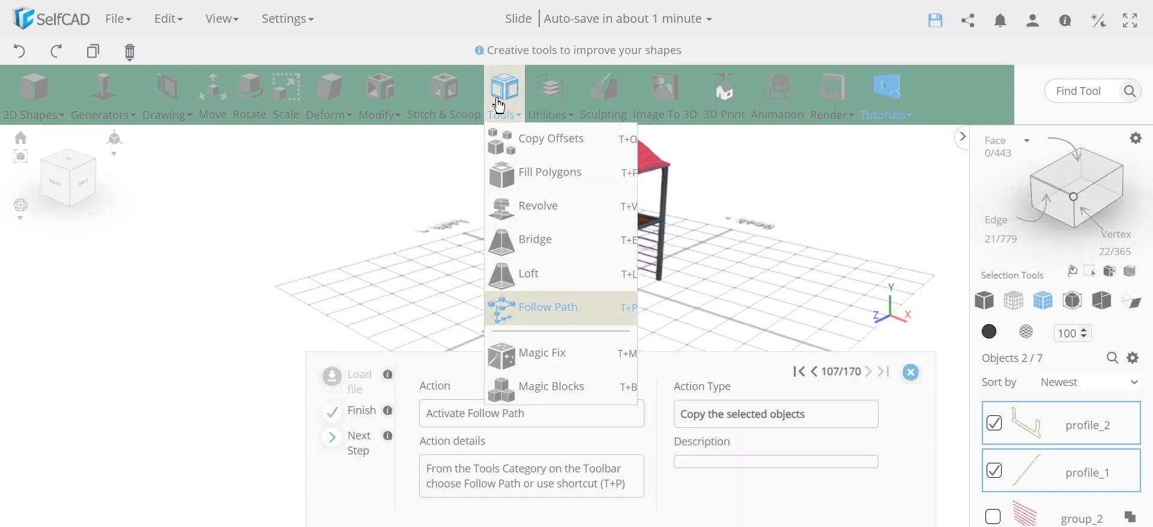
{"action": "left_click", "coordinate": [548, 308]}
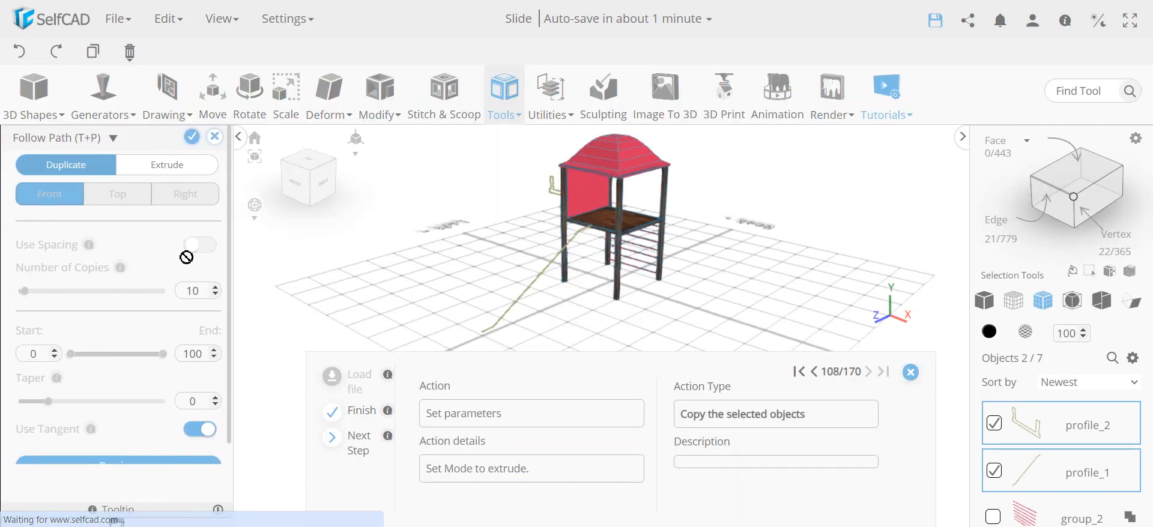
{"action": "left_click", "coordinate": [145, 169]}
{"action": "left_click_drag", "start_coordinate": [407, 255], "coordinate": [788, 292]}
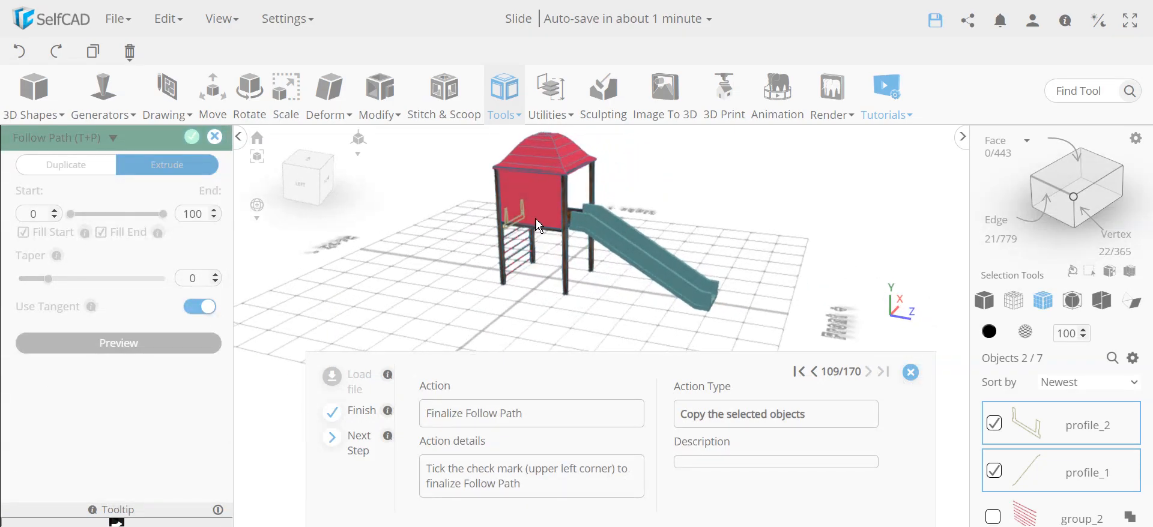
{"action": "left_click", "coordinate": [192, 137]}
Color the new slide mesh yellow and confirm the color change
{"action": "left_click_drag", "start_coordinate": [380, 271], "coordinate": [193, 283]}
{"action": "left_click_drag", "start_coordinate": [521, 297], "coordinate": [592, 294]}
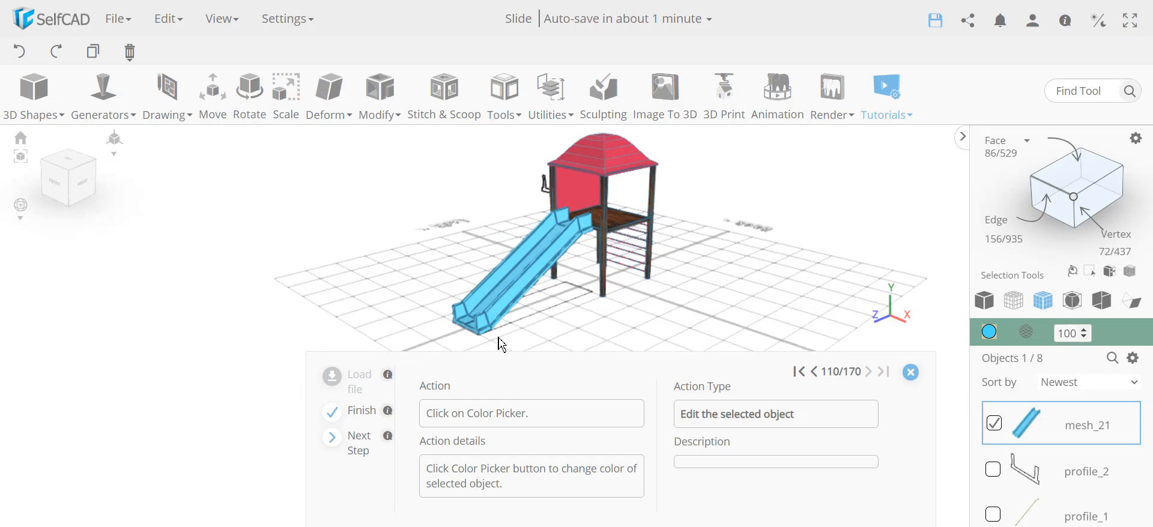
{"action": "left_click_drag", "start_coordinate": [607, 249], "coordinate": [491, 296]}
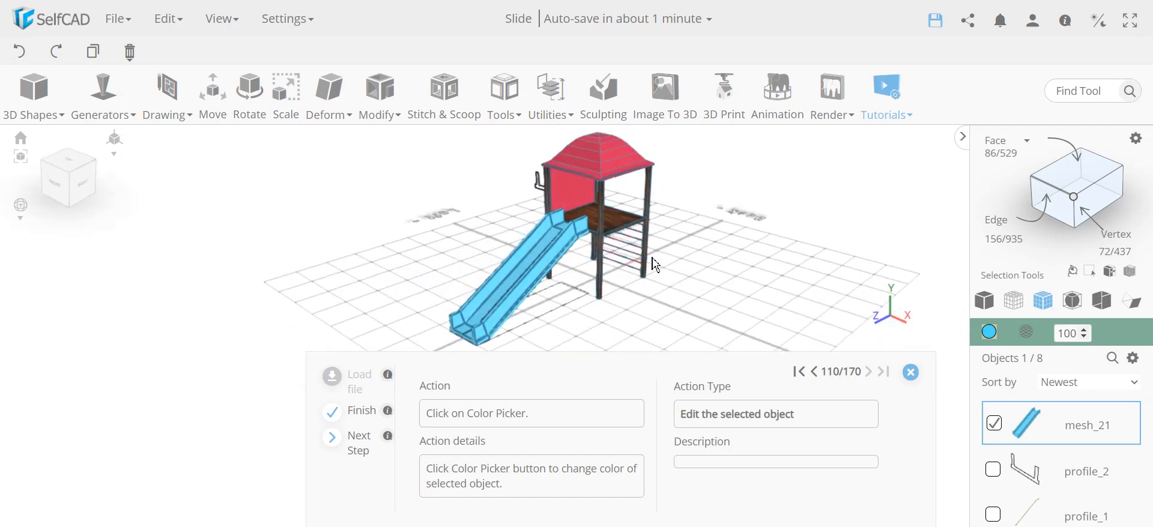
{"action": "left_click", "coordinate": [989, 333]}
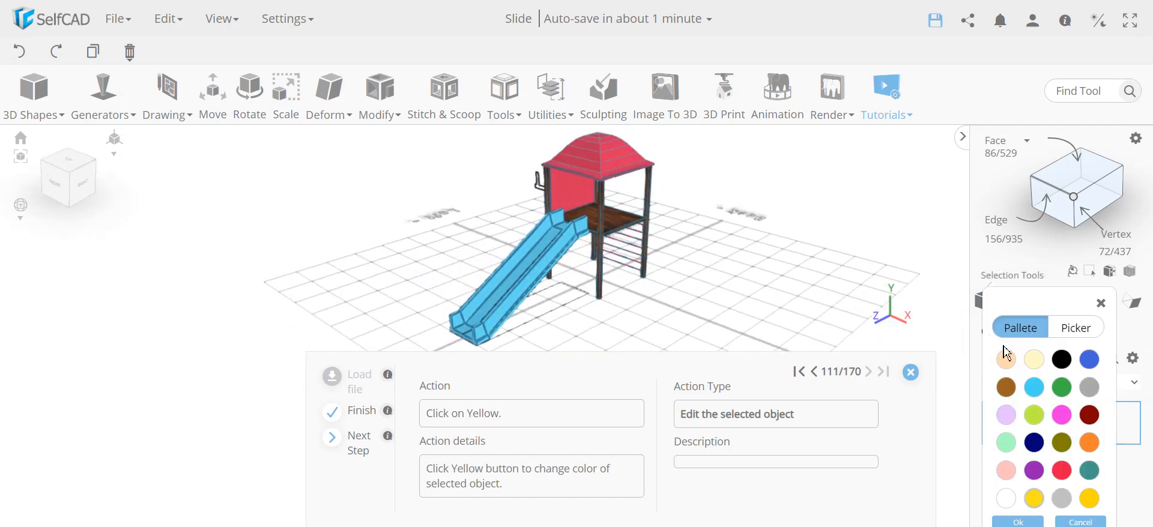
{"action": "left_click", "coordinate": [1033, 485]}
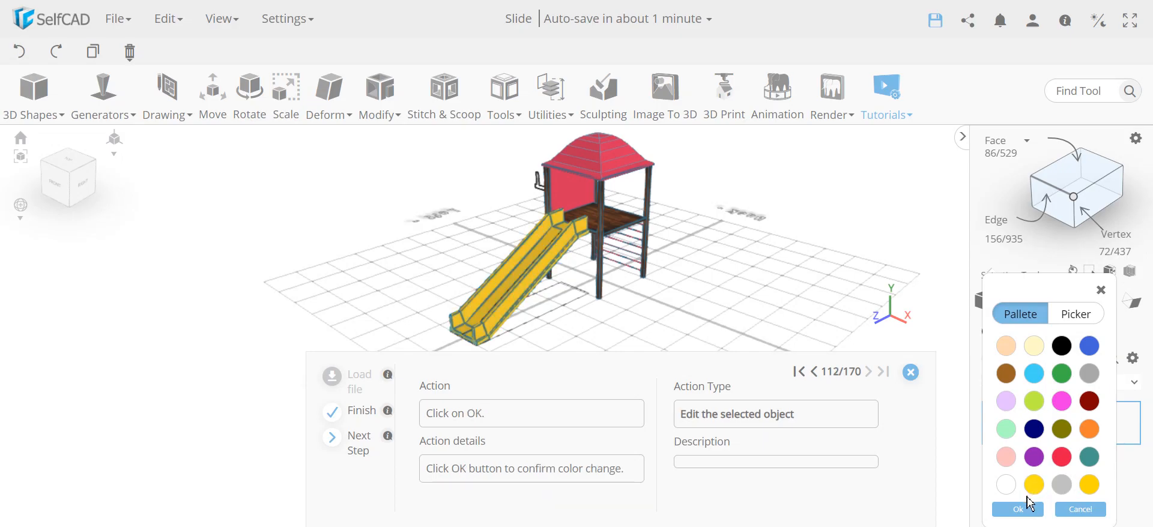
{"action": "left_click", "coordinate": [1017, 510]}
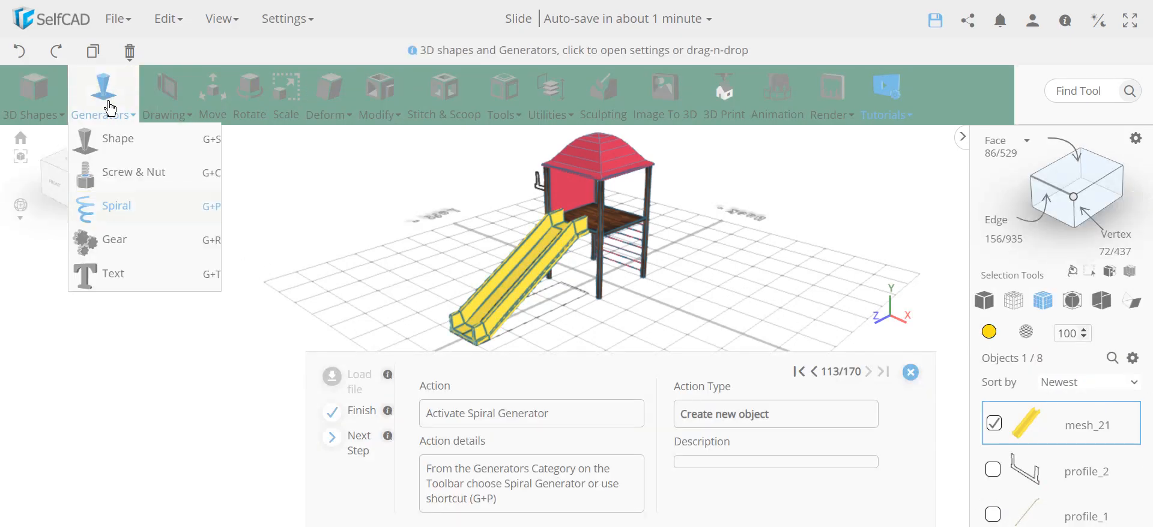
Start a new spiral with the Spiral Generator and set its Edges to 1
{"action": "left_click_drag", "start_coordinate": [407, 282], "coordinate": [488, 229]}
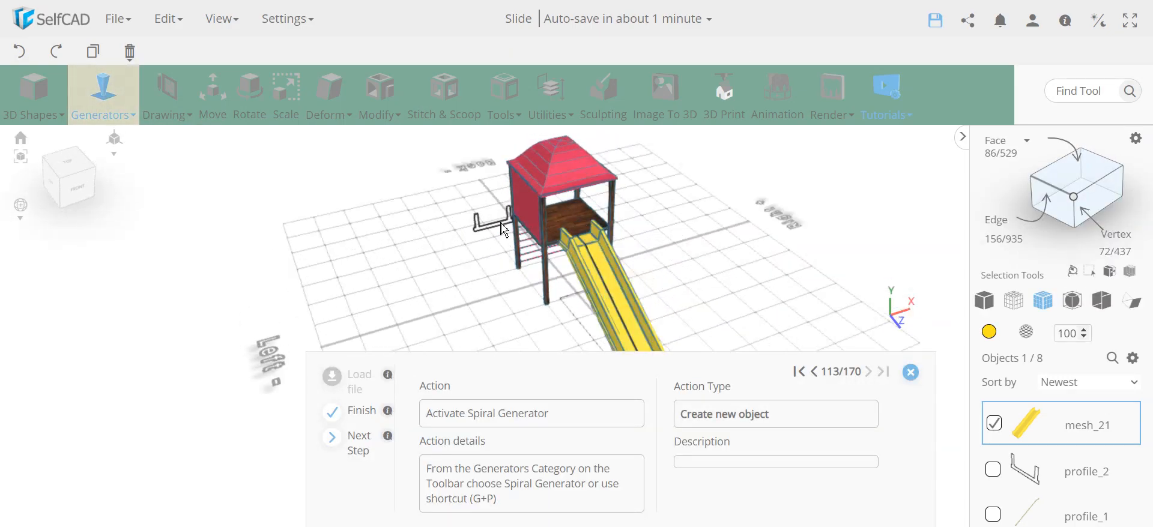
{"action": "left_click_drag", "start_coordinate": [407, 287], "coordinate": [334, 239]}
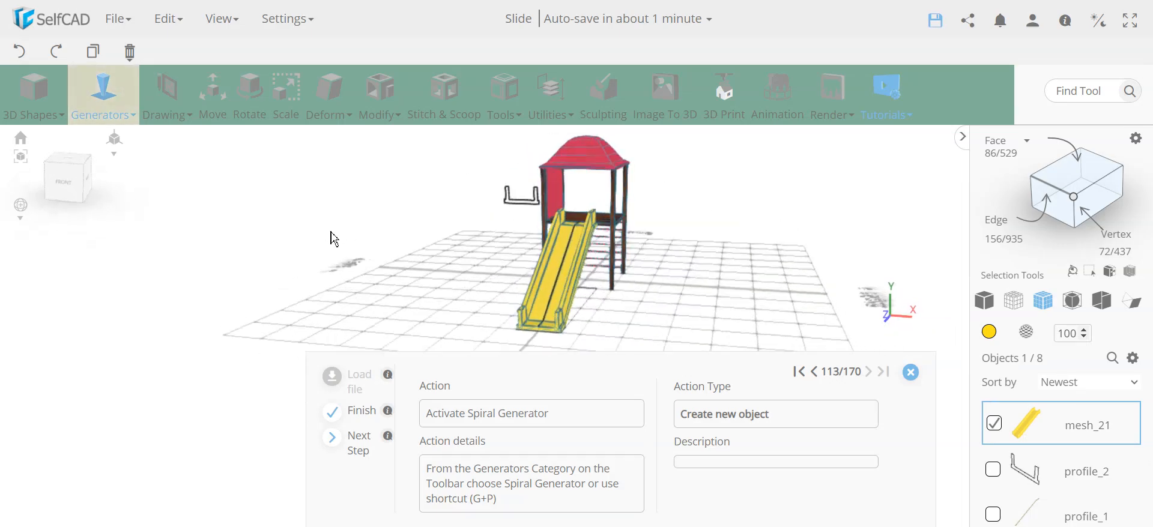
{"action": "left_click", "coordinate": [99, 90]}
{"action": "left_click", "coordinate": [116, 209]}
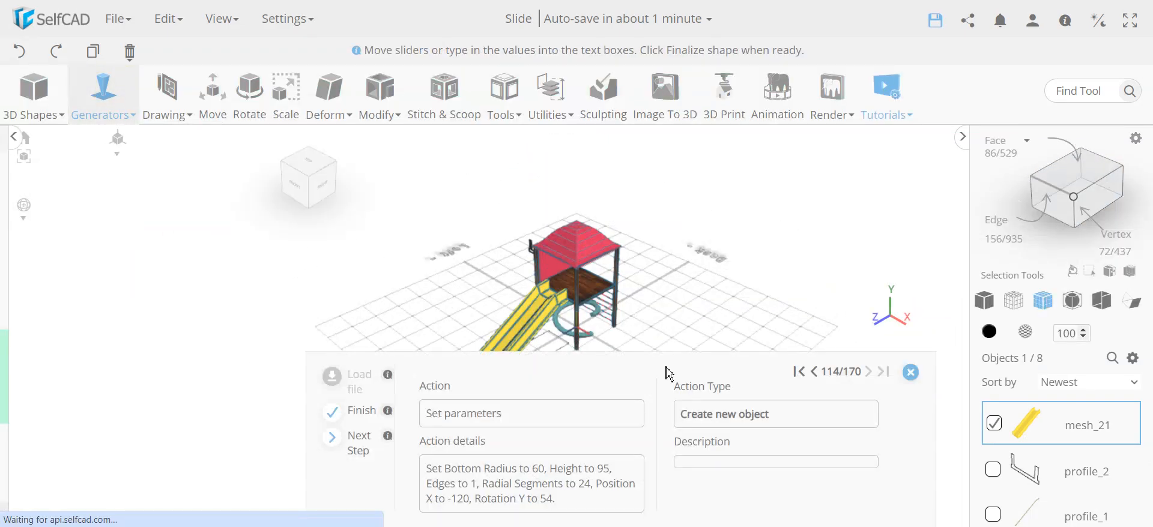
{"action": "left_click_drag", "start_coordinate": [652, 271], "coordinate": [736, 273]}
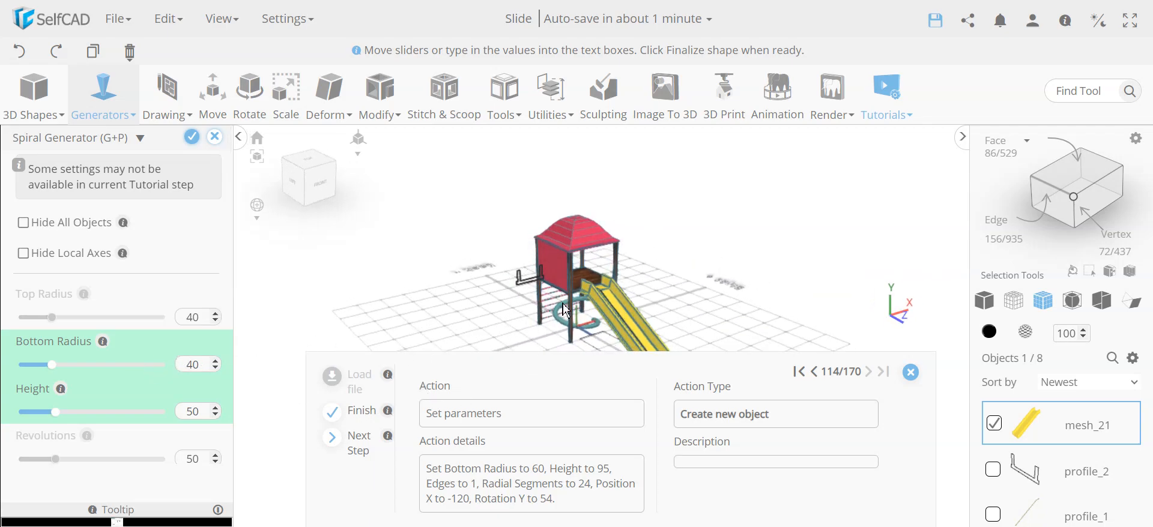
{"action": "scroll", "coordinate": [579, 303], "scroll_direction": "up", "scroll_amount": 5}
{"action": "left_click_drag", "start_coordinate": [582, 262], "coordinate": [684, 266]}
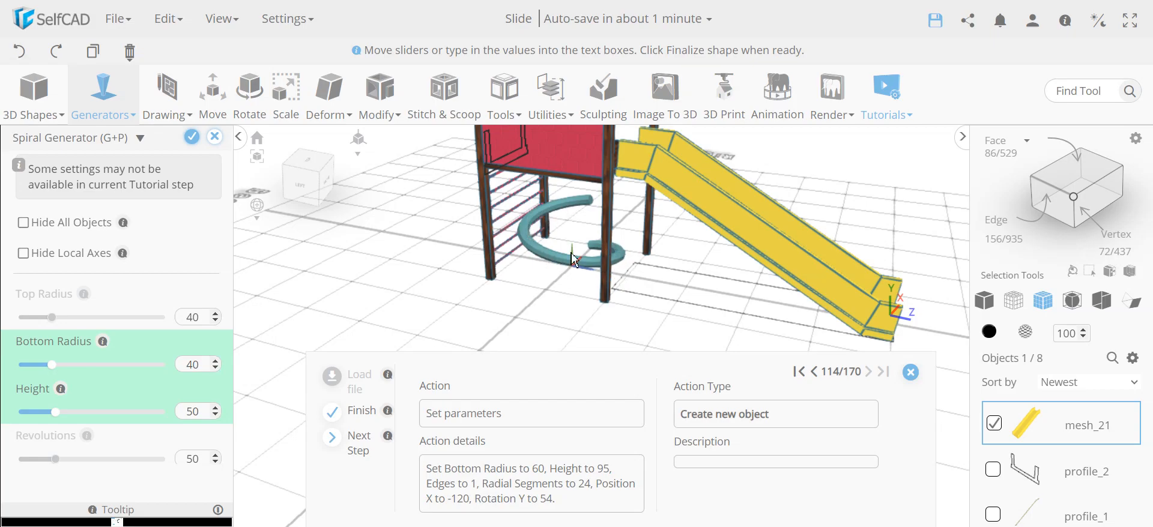
{"action": "scroll", "coordinate": [113, 351], "scroll_direction": "down", "scroll_amount": 1}
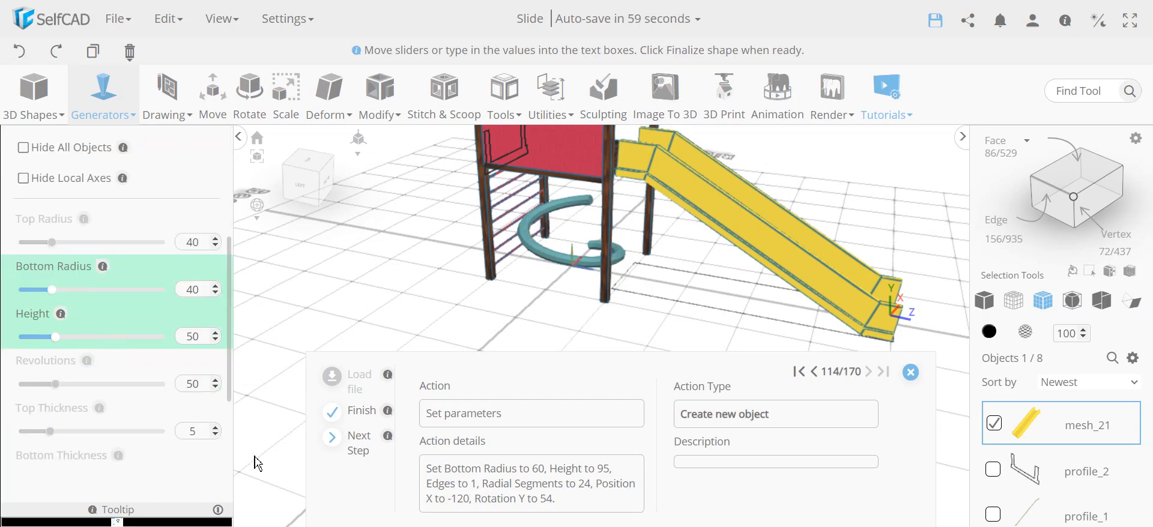
{"action": "scroll", "coordinate": [131, 361], "scroll_direction": "down", "scroll_amount": 1}
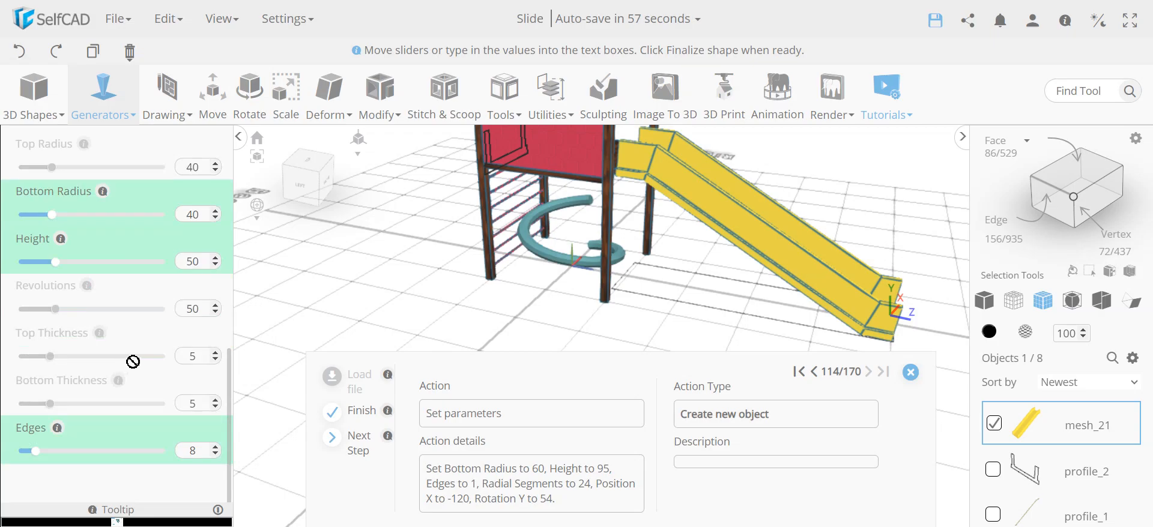
{"action": "scroll", "coordinate": [147, 371], "scroll_direction": "down", "scroll_amount": 1}
{"action": "mouse_move", "coordinate": [38, 384]}
{"action": "left_mouse_down"}
{"action": "mouse_move", "coordinate": [153, 385]}
{"action": "mouse_move", "coordinate": [19, 378]}
{"action": "left_mouse_up"}
{"action": "scroll", "coordinate": [553, 260], "scroll_direction": "up", "scroll_amount": 5}
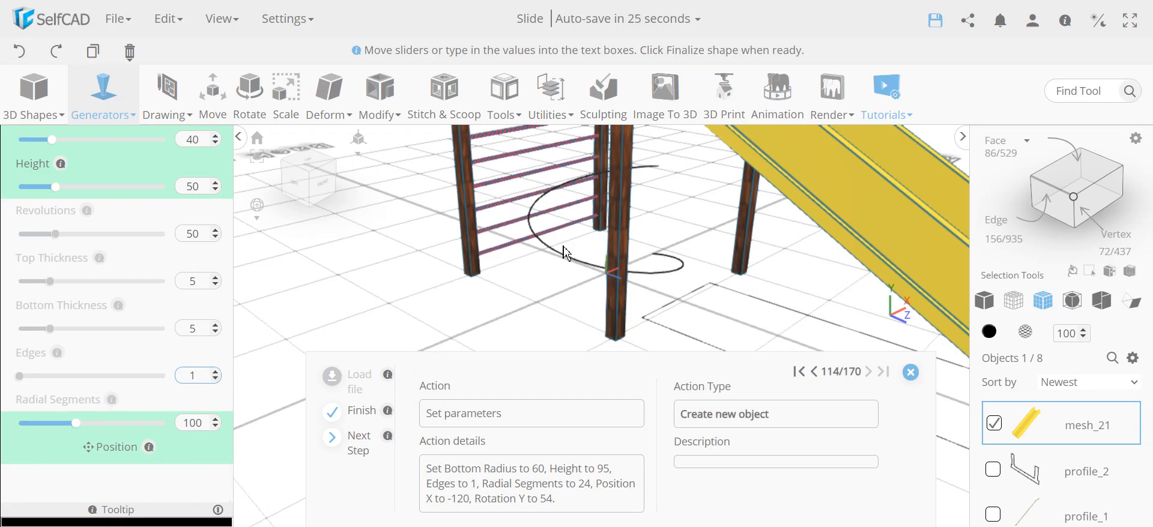
Apply the tutorial's spiral values, Bottom Radius 60, Height 95, Radial Segments 24, Position X -120 and Rotation Y 54, and finalize the spiral
{"action": "left_click", "coordinate": [364, 443]}
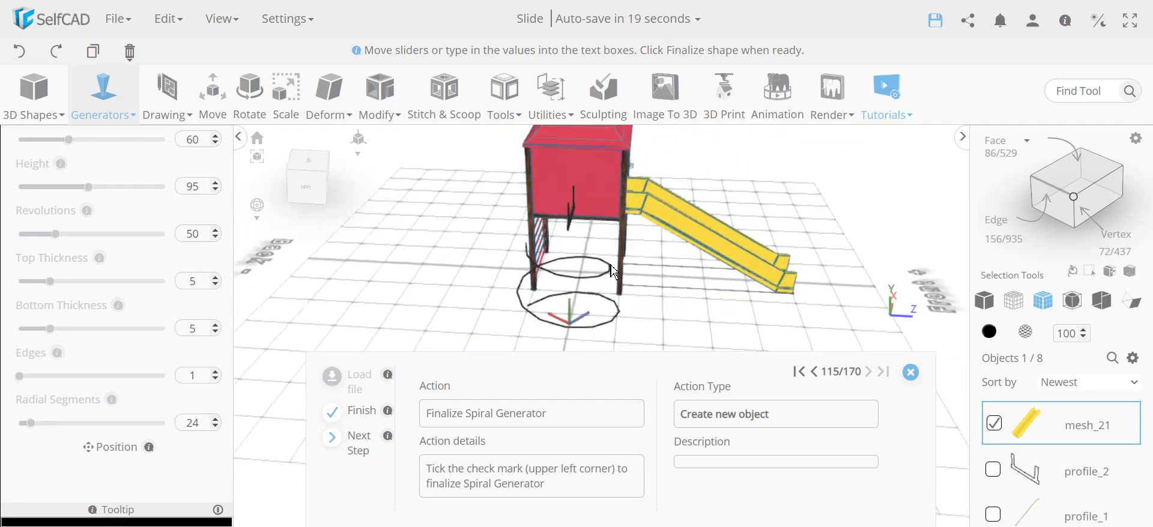
{"action": "scroll", "coordinate": [174, 174], "scroll_direction": "up", "scroll_amount": 4}
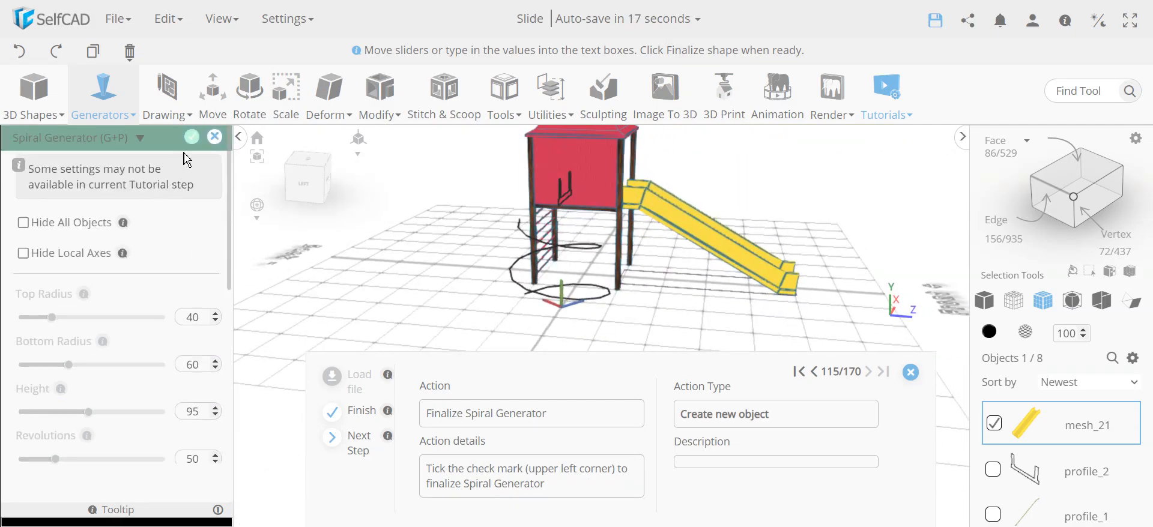
{"action": "left_click", "coordinate": [192, 140]}
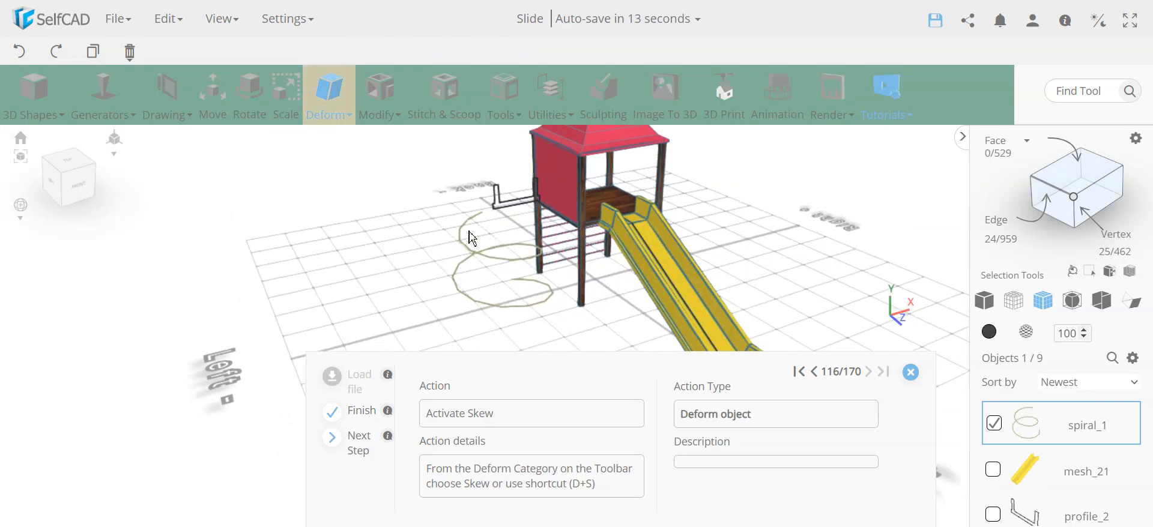
Skew the spiral with Z set to 43 by advancing the tutorial, and close the Skew tool
{"action": "left_click", "coordinate": [345, 101]}
{"action": "left_click", "coordinate": [349, 142]}
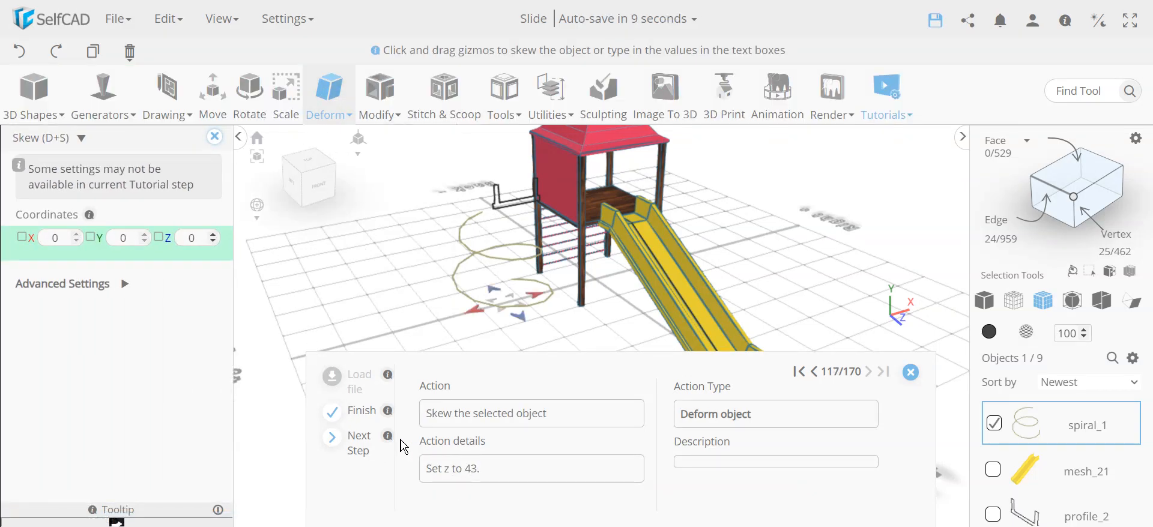
{"action": "left_click", "coordinate": [366, 443]}
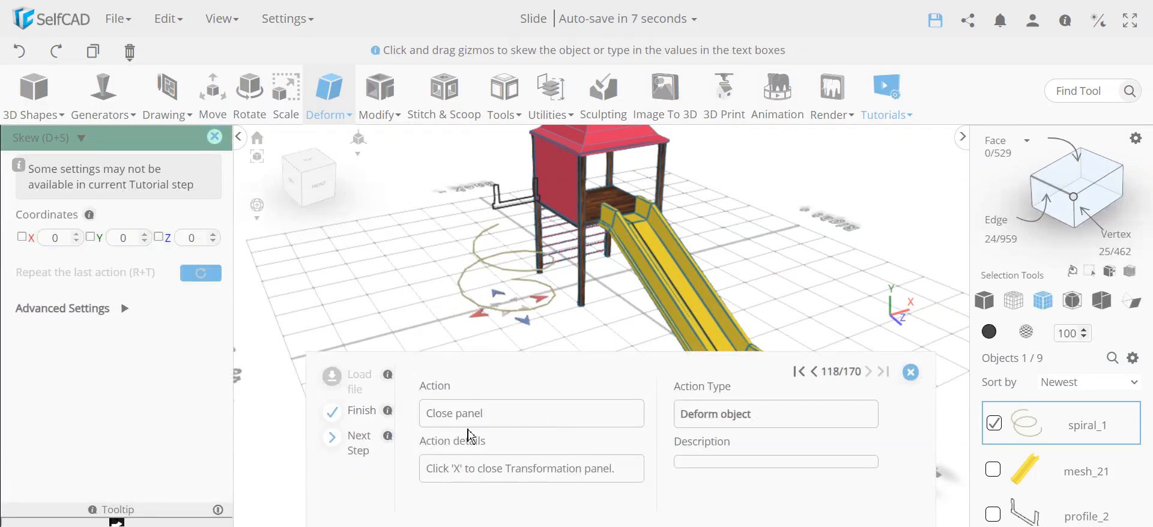
{"action": "left_click", "coordinate": [215, 138]}
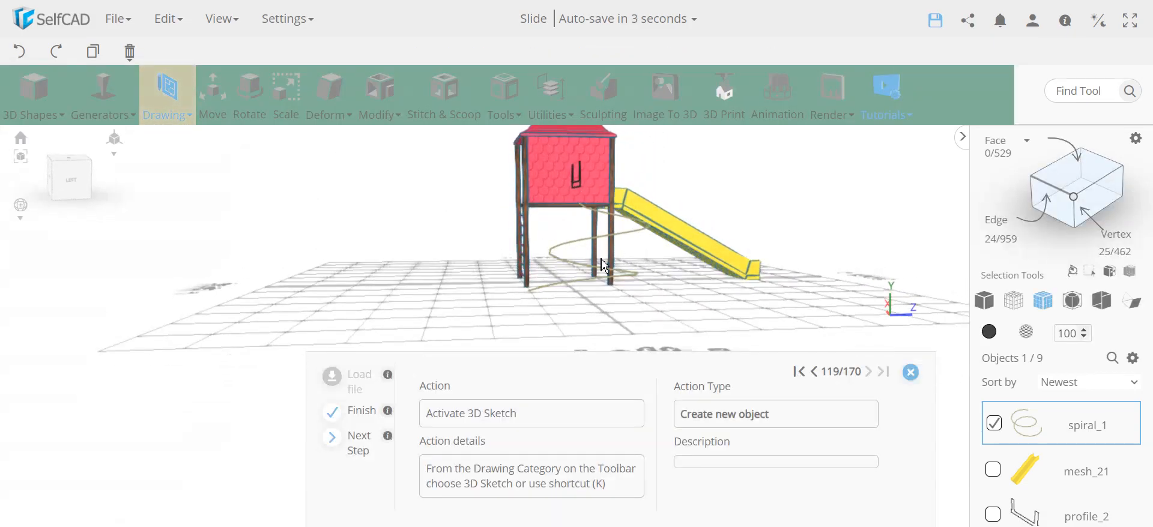
Start a spline in 3D Sketch with Number of Points set to 8 and Smoothness set to 8
{"action": "left_click", "coordinate": [168, 96]}
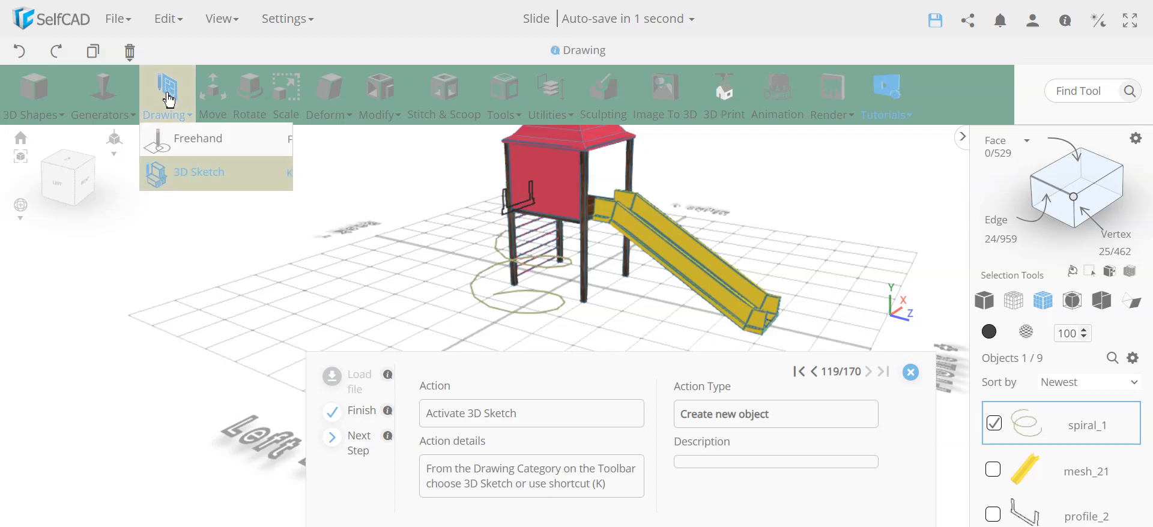
{"action": "left_click", "coordinate": [198, 173]}
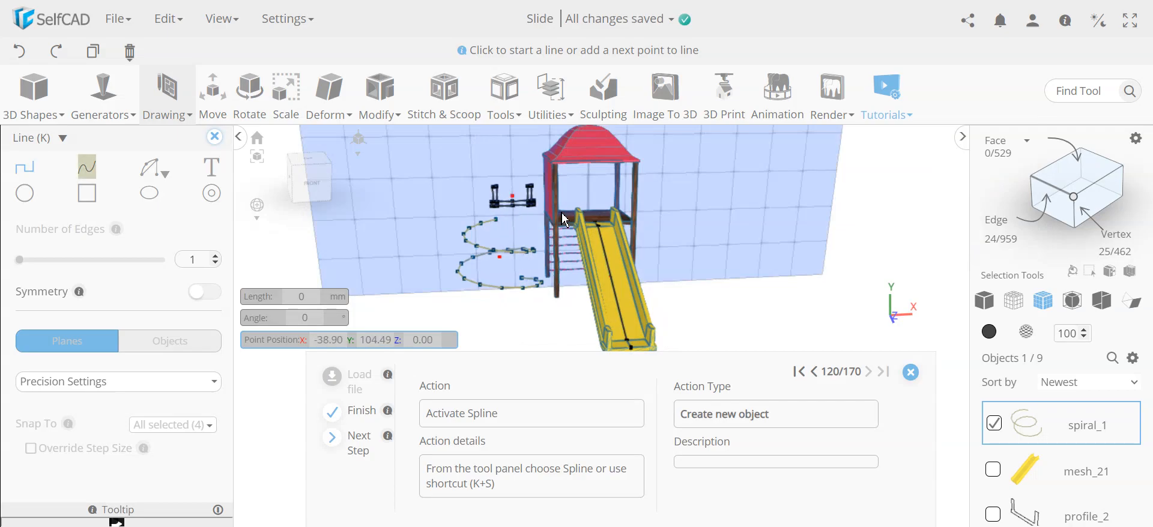
{"action": "left_click", "coordinate": [87, 166]}
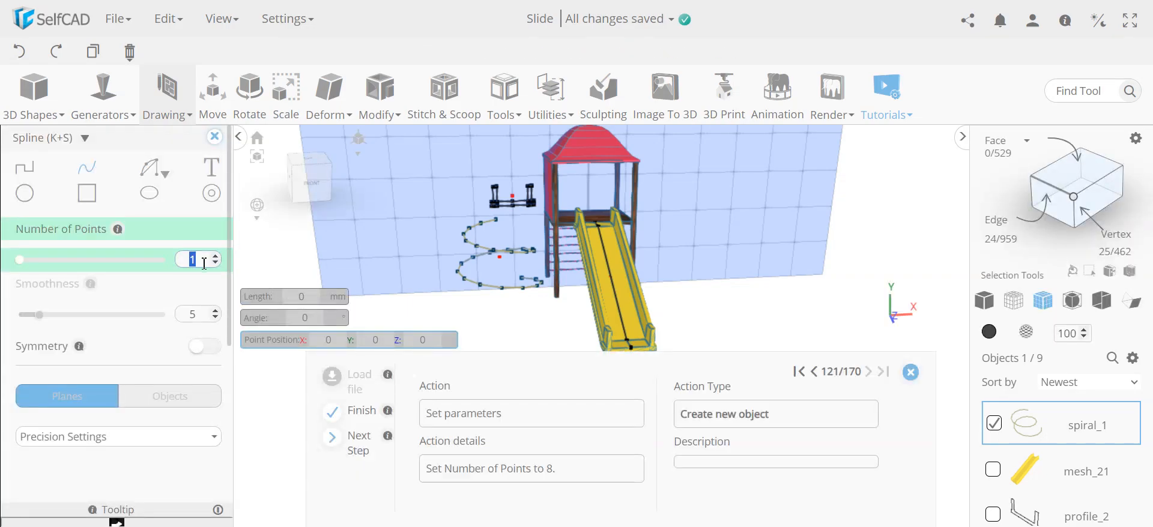
{"action": "key", "text": "Return"}
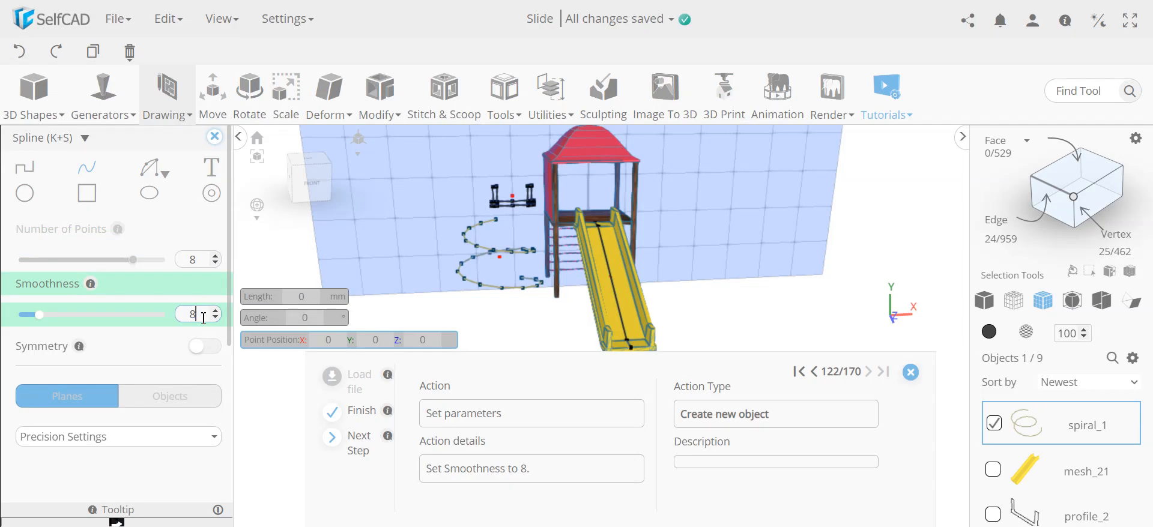
{"action": "left_click", "coordinate": [203, 318]}
{"action": "type", "text": "8"}
{"action": "key", "text": "Return"}
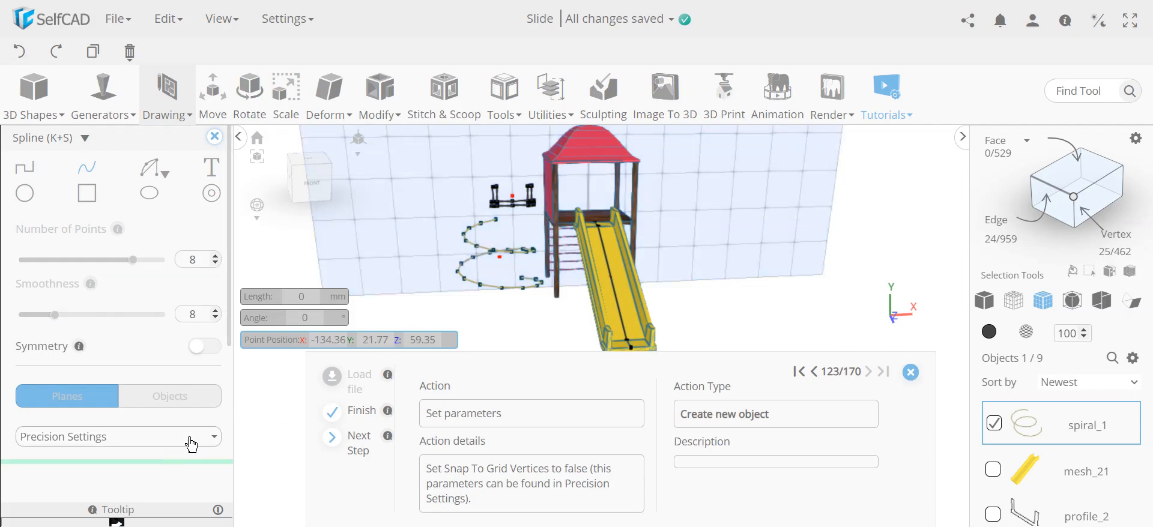
Exclude Grid Vertices from the spline's Snap To options in the precision settings
{"action": "left_click", "coordinate": [57, 436]}
{"action": "scroll", "coordinate": [57, 420], "scroll_direction": "down", "scroll_amount": 3}
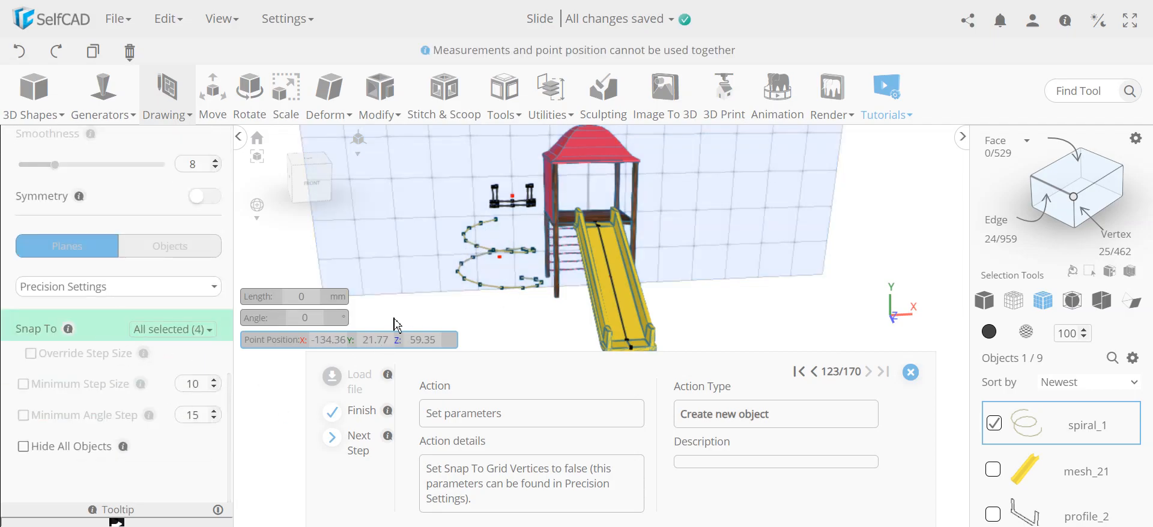
{"action": "left_click", "coordinate": [180, 330]}
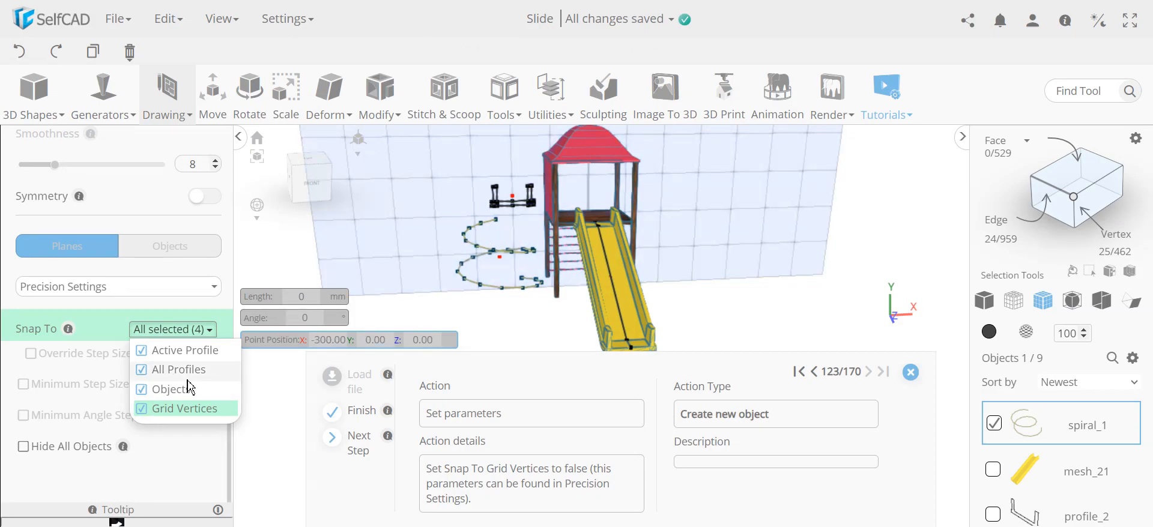
{"action": "left_click", "coordinate": [148, 413]}
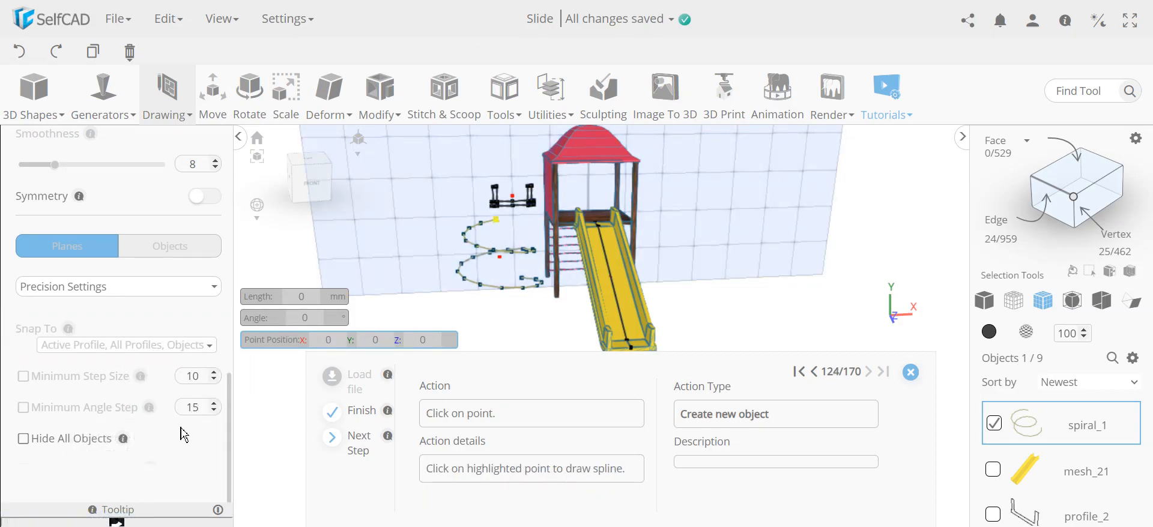
Draw a spline from the spiral's upper end to the highlighted point at the tower, and inspect the junction up close
{"action": "left_click", "coordinate": [497, 222]}
{"action": "left_click", "coordinate": [549, 214]}
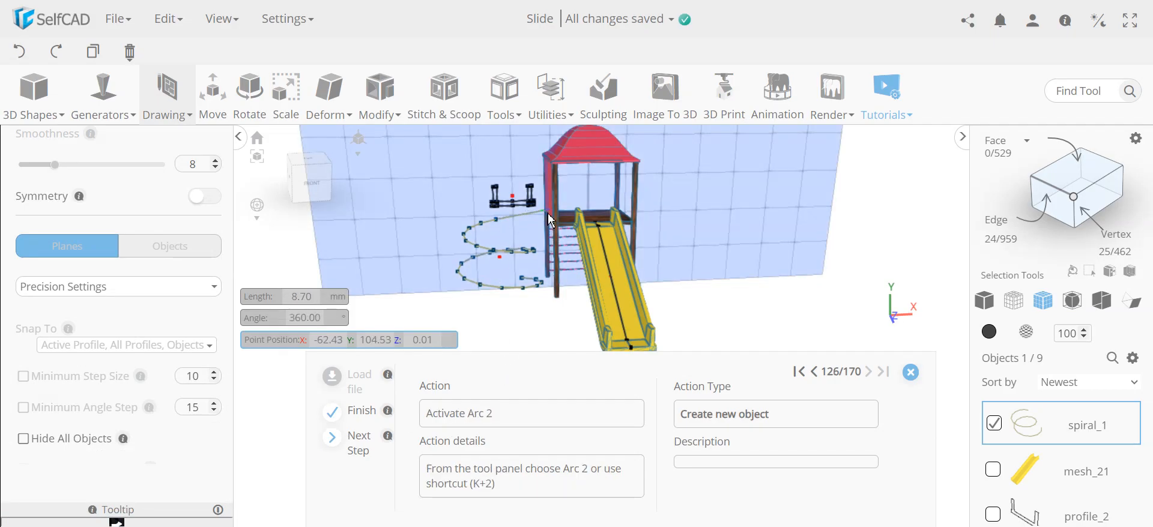
{"action": "right_click_drag", "start_coordinate": [546, 337], "coordinate": [644, 338]}
{"action": "scroll", "coordinate": [565, 226], "scroll_direction": "up", "scroll_amount": 8}
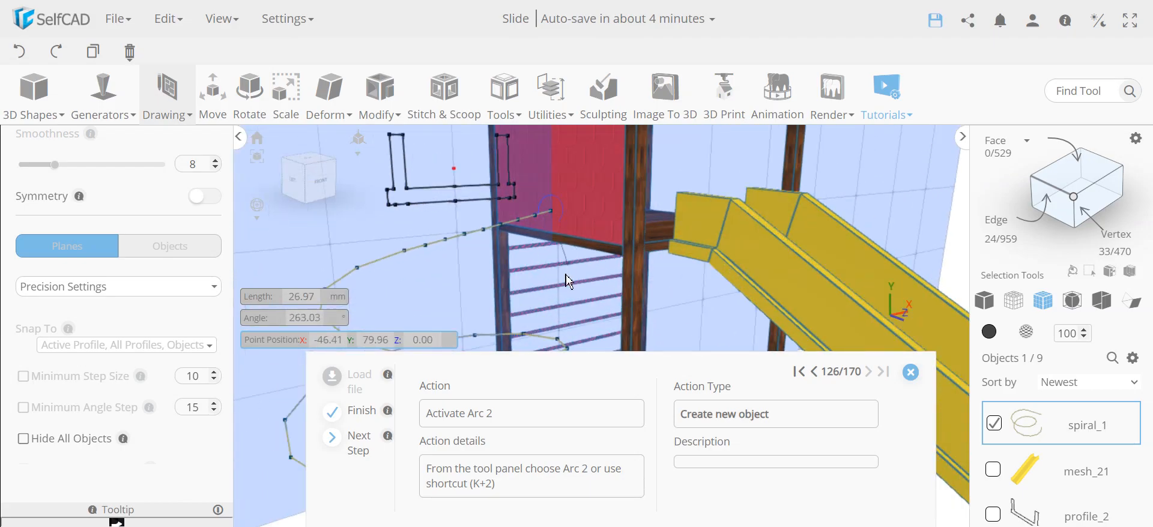
{"action": "scroll", "coordinate": [500, 322], "scroll_direction": "down", "scroll_amount": 5}
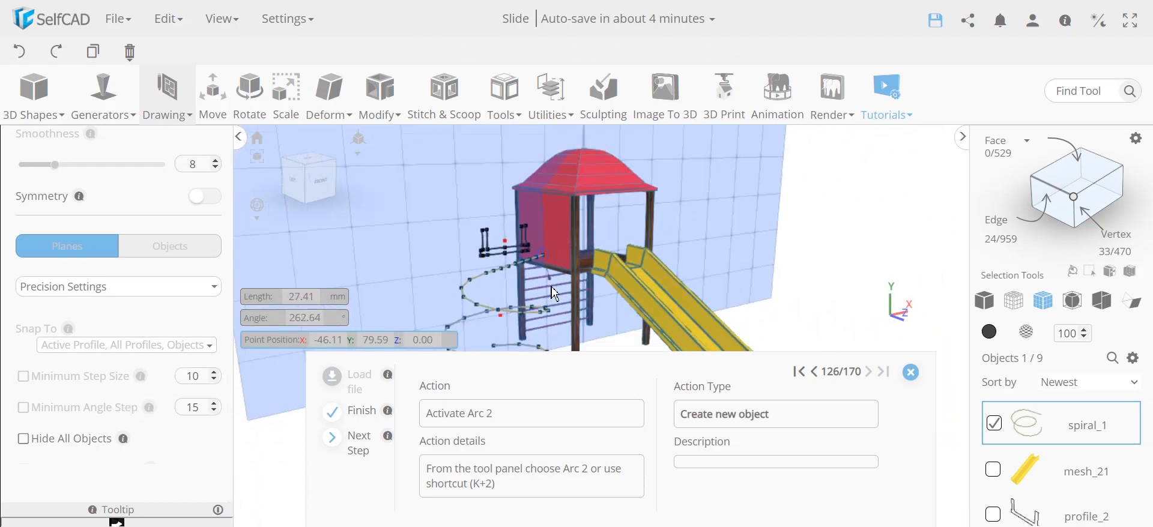
{"action": "scroll", "coordinate": [521, 289], "scroll_direction": "up", "scroll_amount": 8}
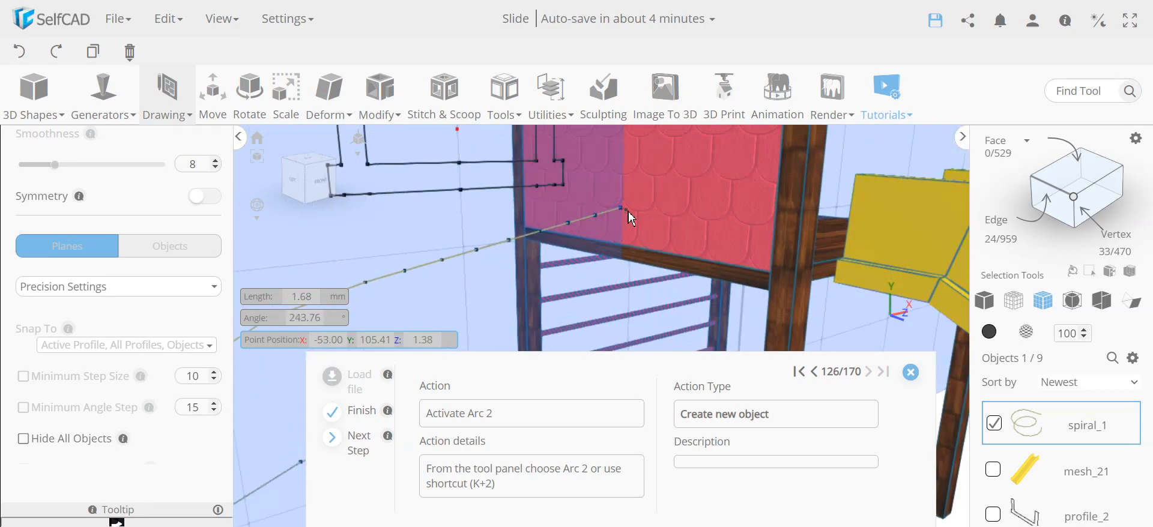
{"action": "scroll", "coordinate": [502, 272], "scroll_direction": "down", "scroll_amount": 5}
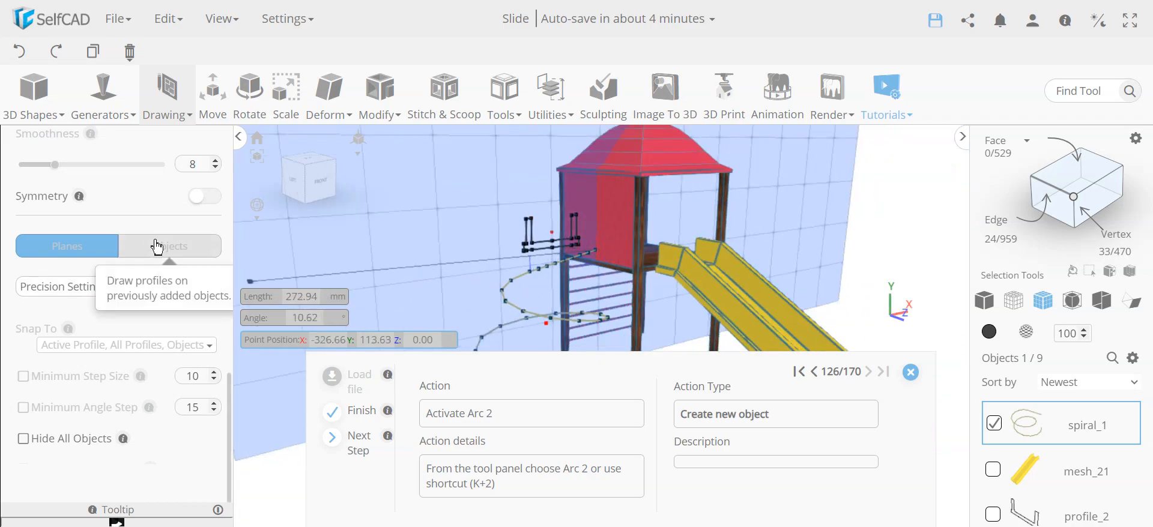
Deselect spiral_1, draw a downward-bulging Arc 2 profile about 45 mm wide and 21 mm high beside the U-shaped profile, and close the sketch
{"action": "scroll", "coordinate": [154, 247], "scroll_direction": "up", "scroll_amount": 3}
{"action": "mouse_move", "coordinate": [150, 168]}
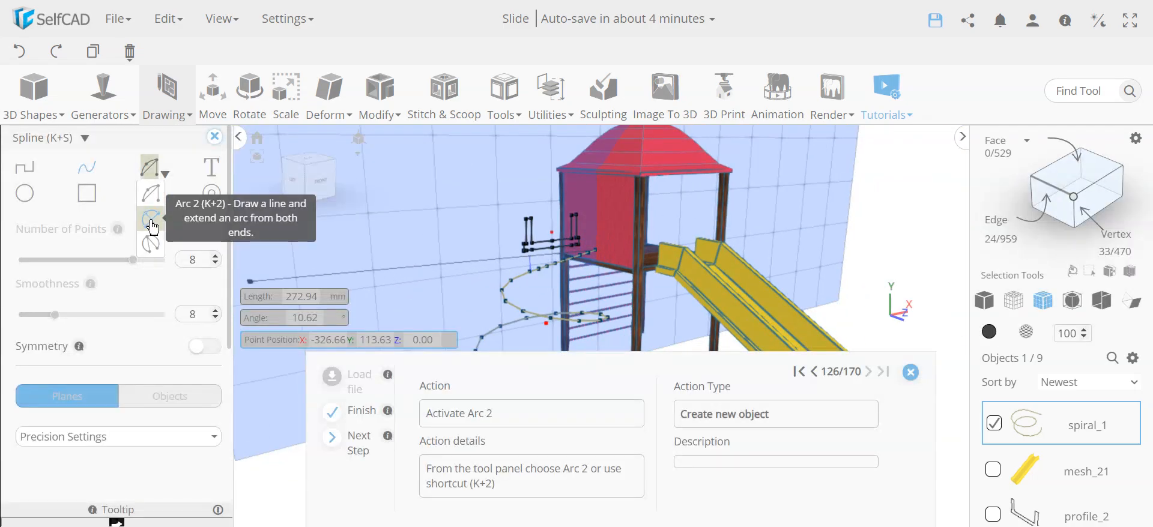
{"action": "left_click", "coordinate": [151, 194]}
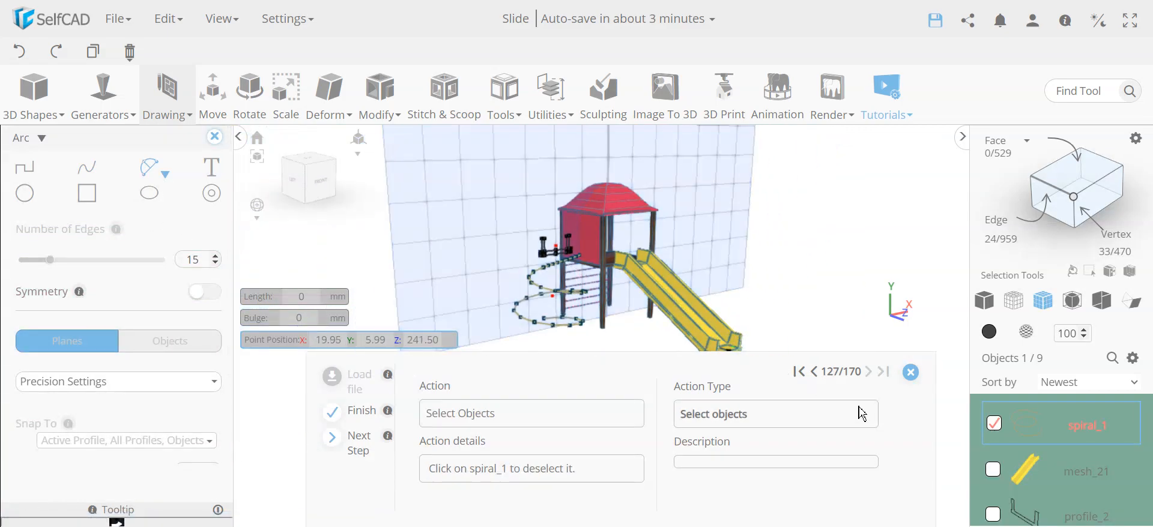
{"action": "left_click", "coordinate": [993, 424]}
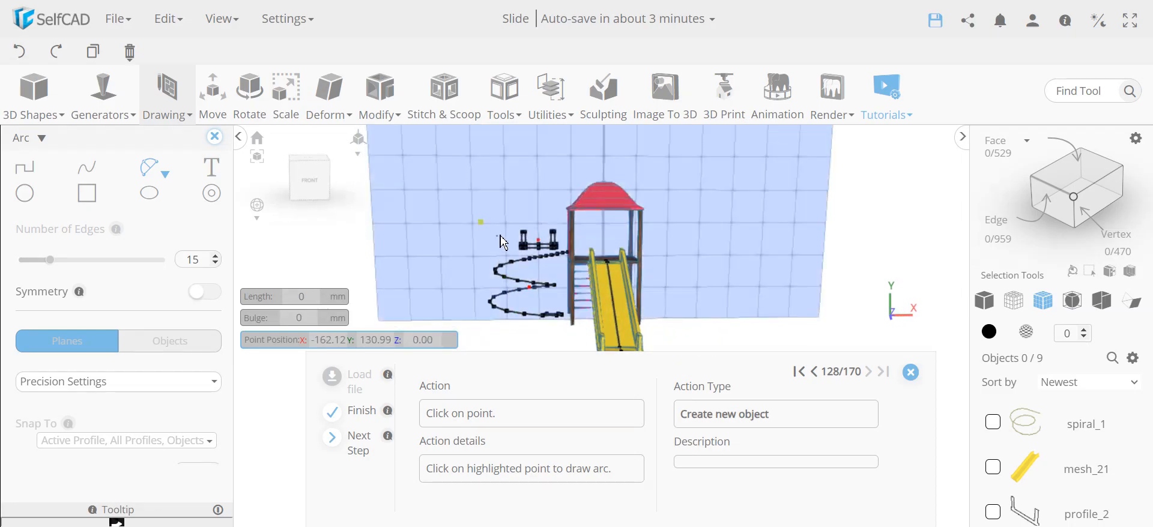
{"action": "scroll", "coordinate": [489, 227], "scroll_direction": "up", "scroll_amount": 5}
{"action": "left_click", "coordinate": [475, 220]}
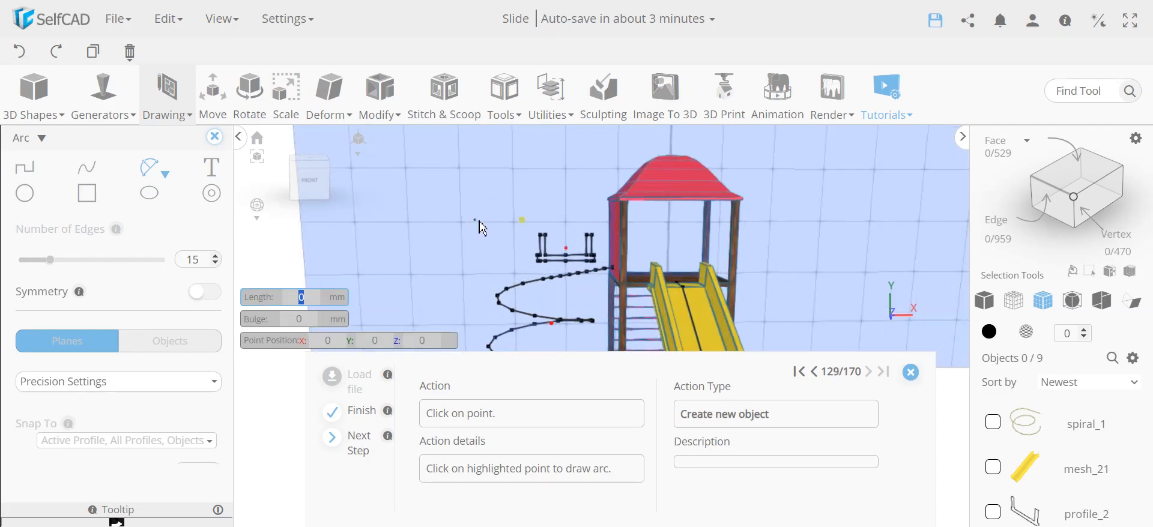
{"action": "left_click", "coordinate": [521, 242]}
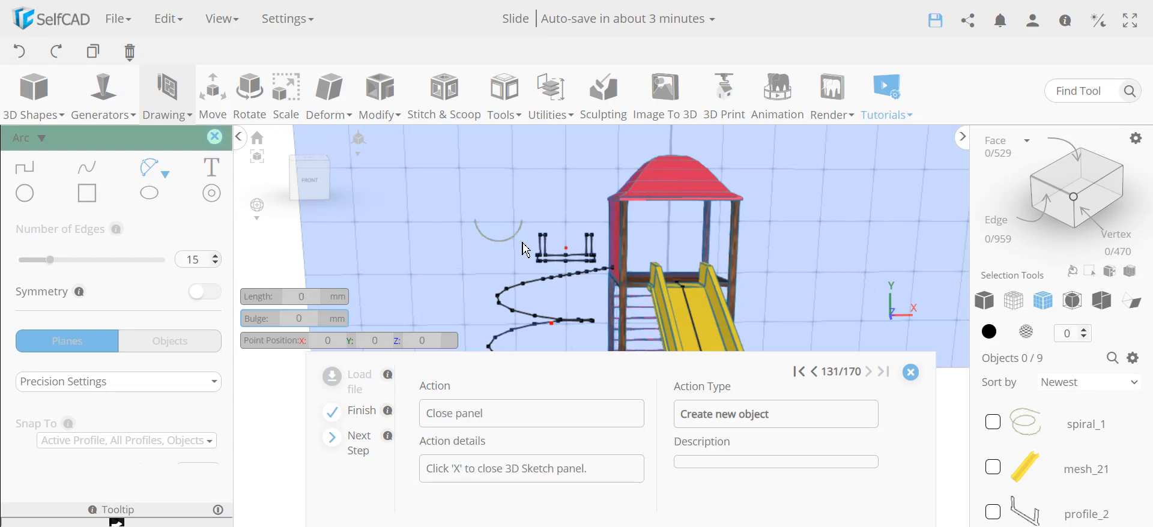
{"action": "left_click", "coordinate": [215, 137]}
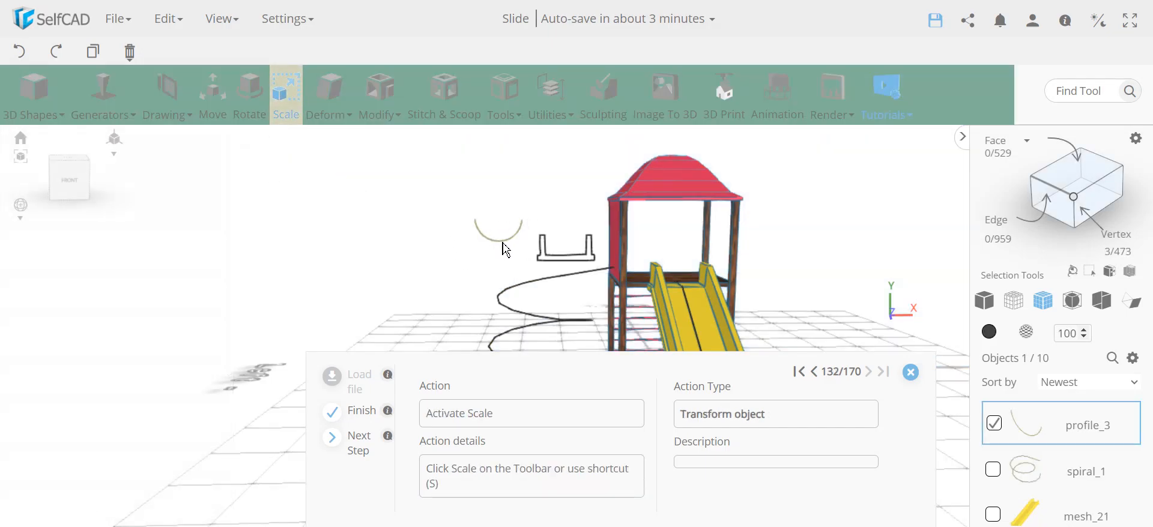
Scale the arc profile to a Y size of 15 with Keep Proportion enabled, and close the Scale tool
{"action": "left_click", "coordinate": [284, 100]}
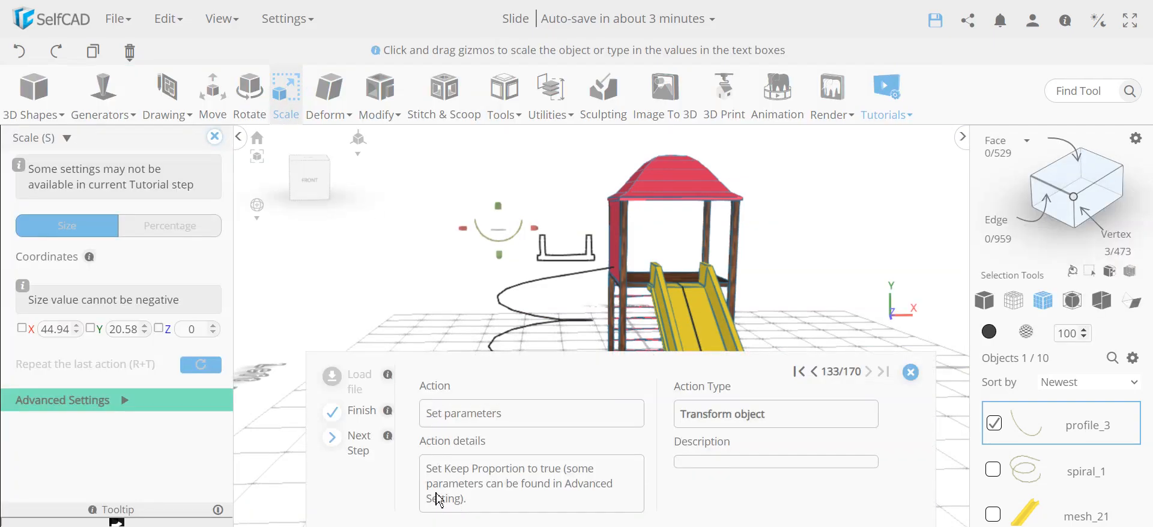
{"action": "left_click", "coordinate": [137, 408]}
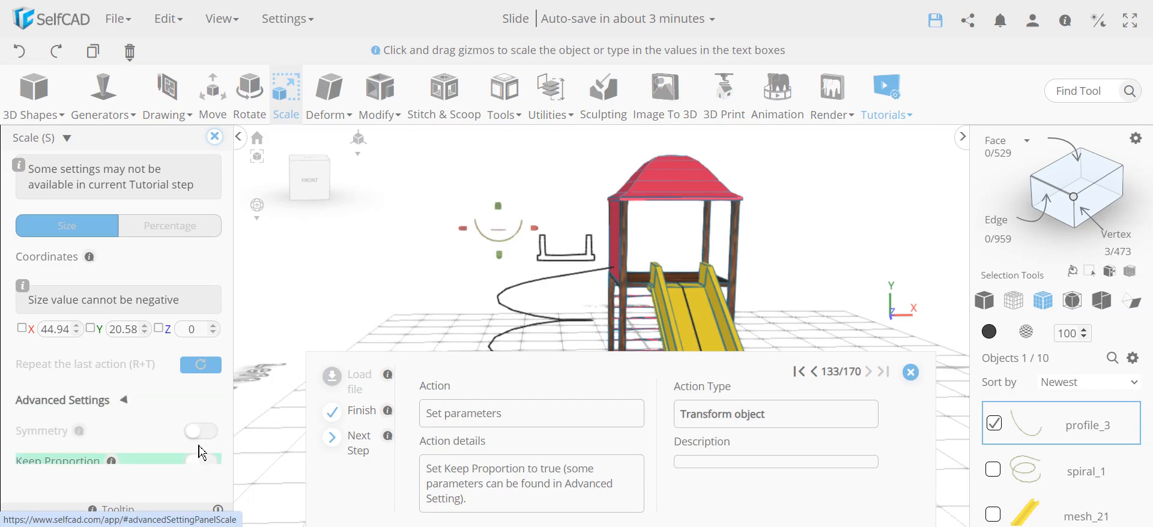
{"action": "left_click", "coordinate": [201, 460]}
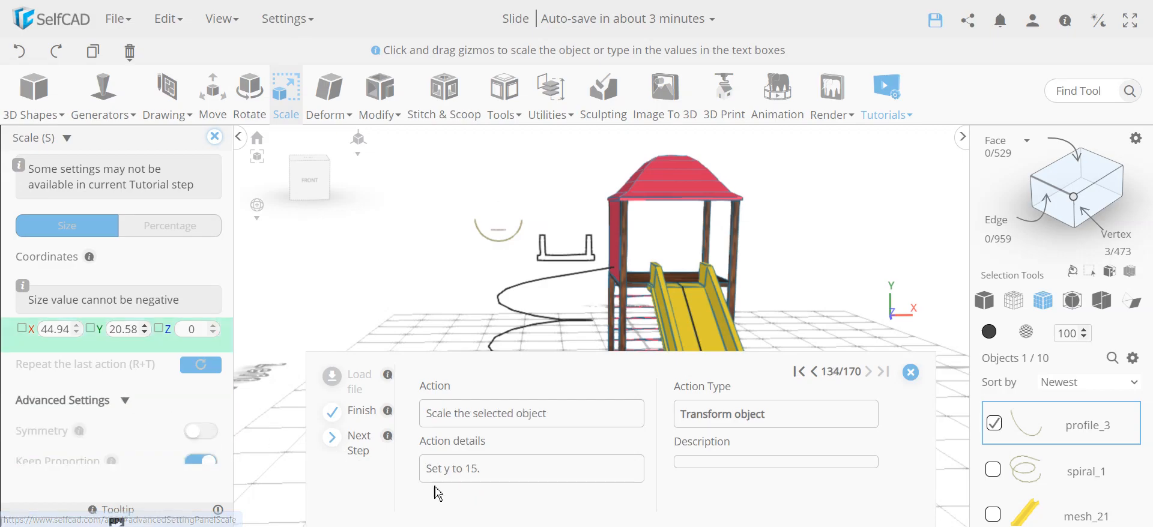
{"action": "double_click", "coordinate": [131, 329]}
{"action": "type", "text": "1"}
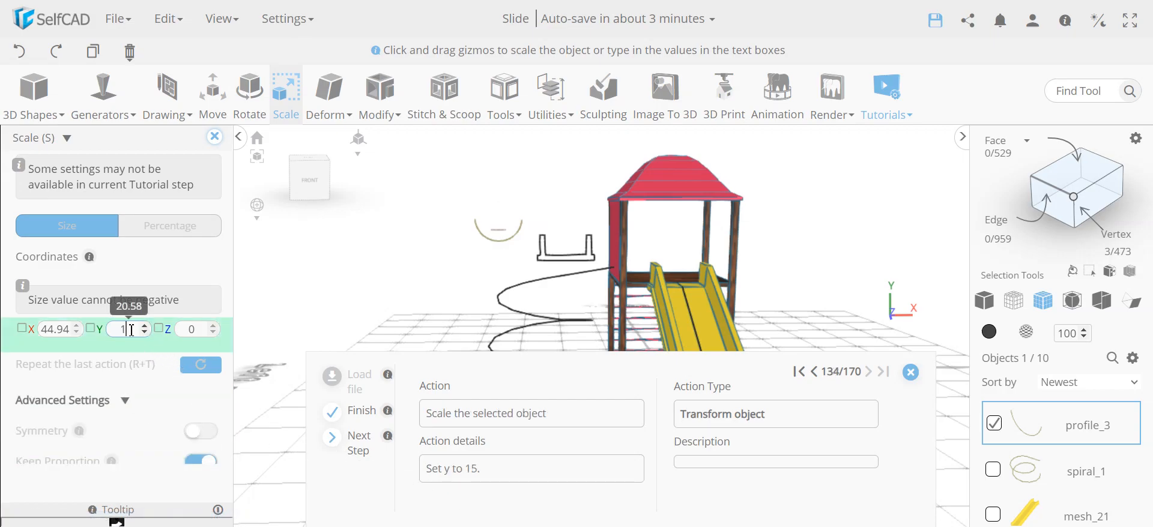
{"action": "type", "text": "5"}
{"action": "key", "text": "Return"}
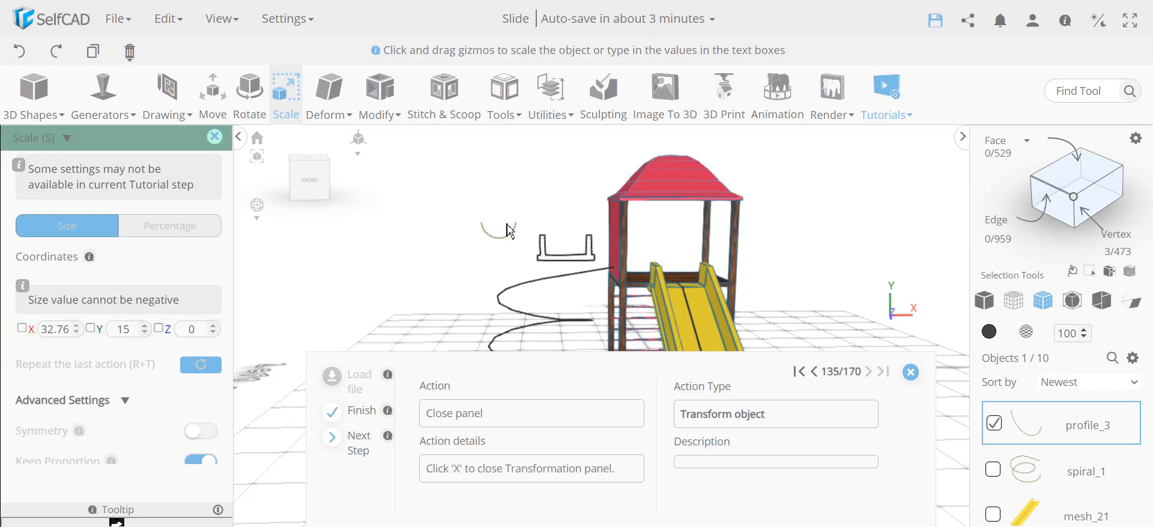
{"action": "left_click", "coordinate": [214, 140]}
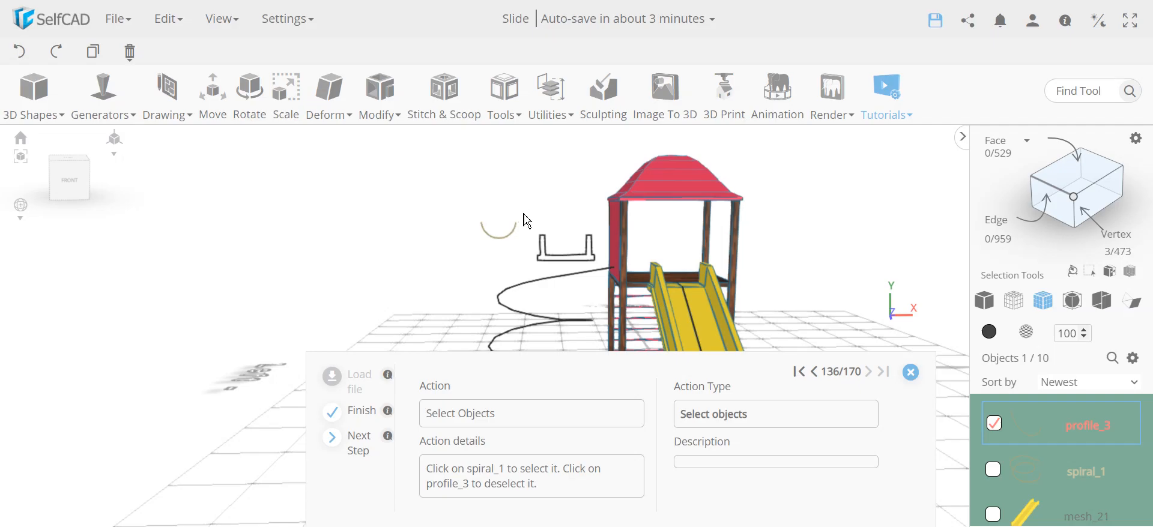
Select only spiral_1, apply Round Object with Convert to Edges enabled, and finalize it
{"action": "scroll", "coordinate": [517, 267], "scroll_direction": "down", "scroll_amount": 1}
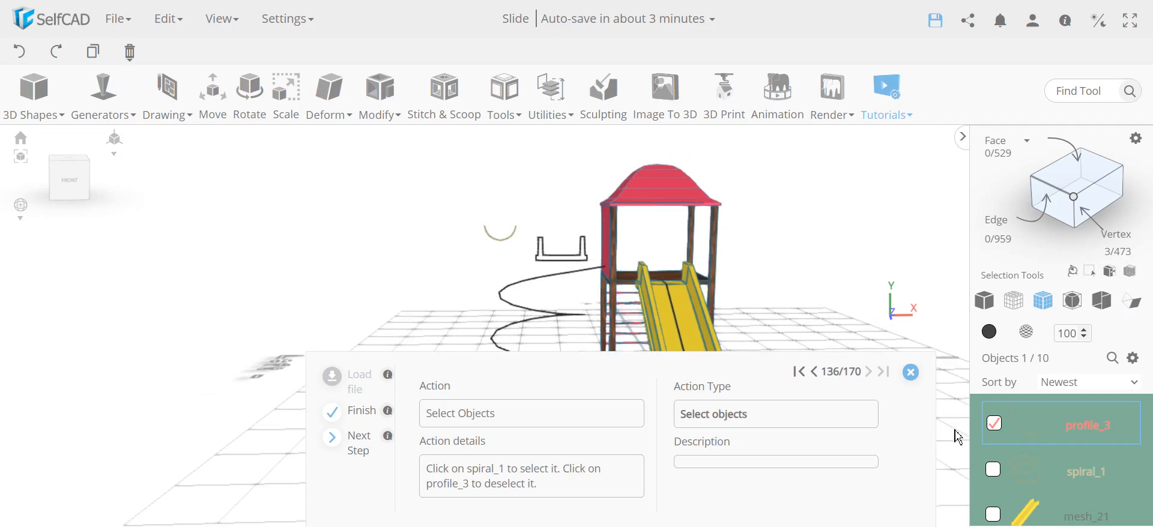
{"action": "left_click", "coordinate": [994, 424]}
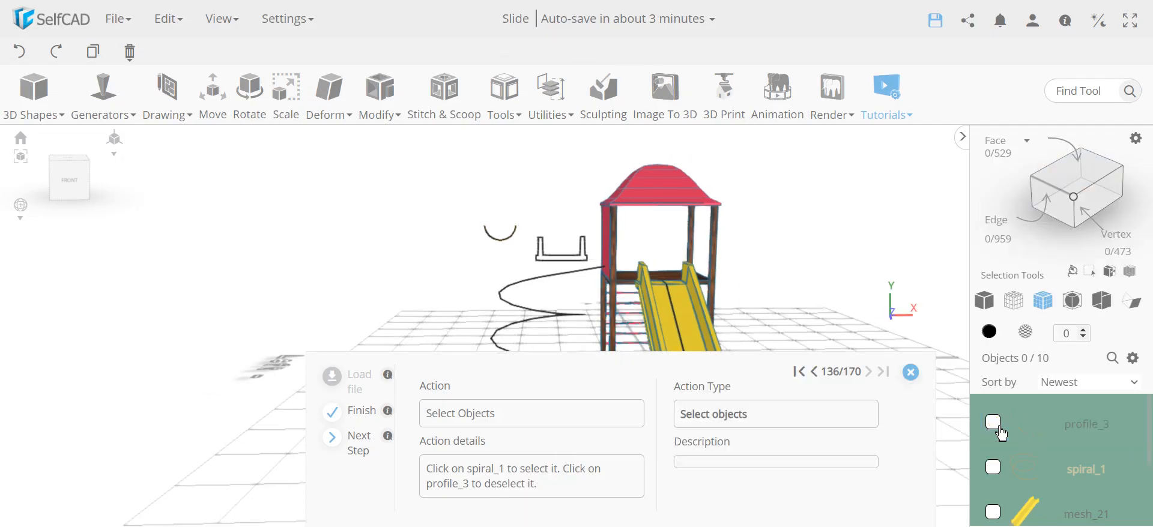
{"action": "left_click", "coordinate": [994, 469]}
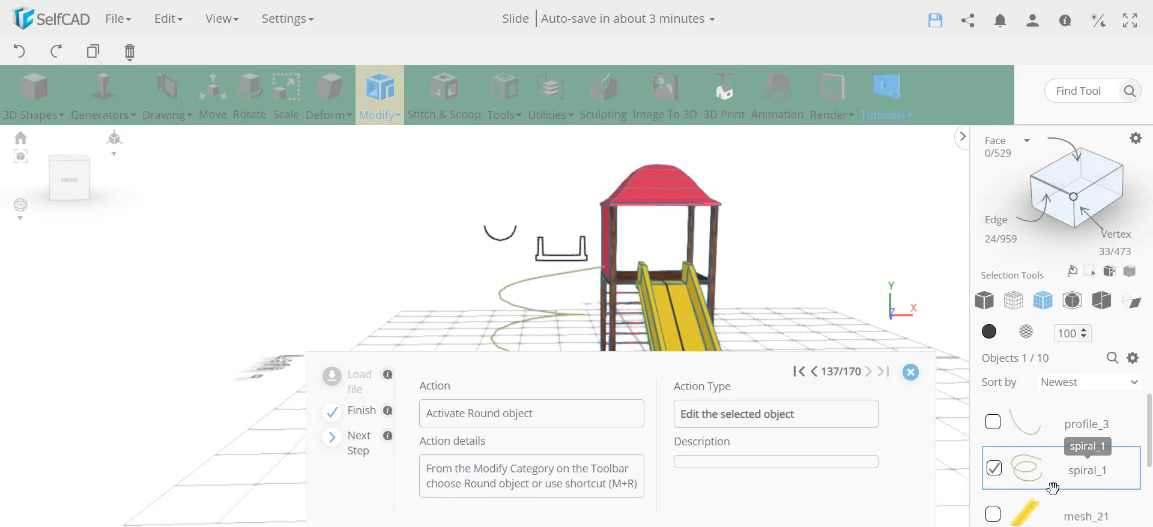
{"action": "left_click_drag", "start_coordinate": [712, 284], "coordinate": [661, 327]}
{"action": "left_click", "coordinate": [386, 111]}
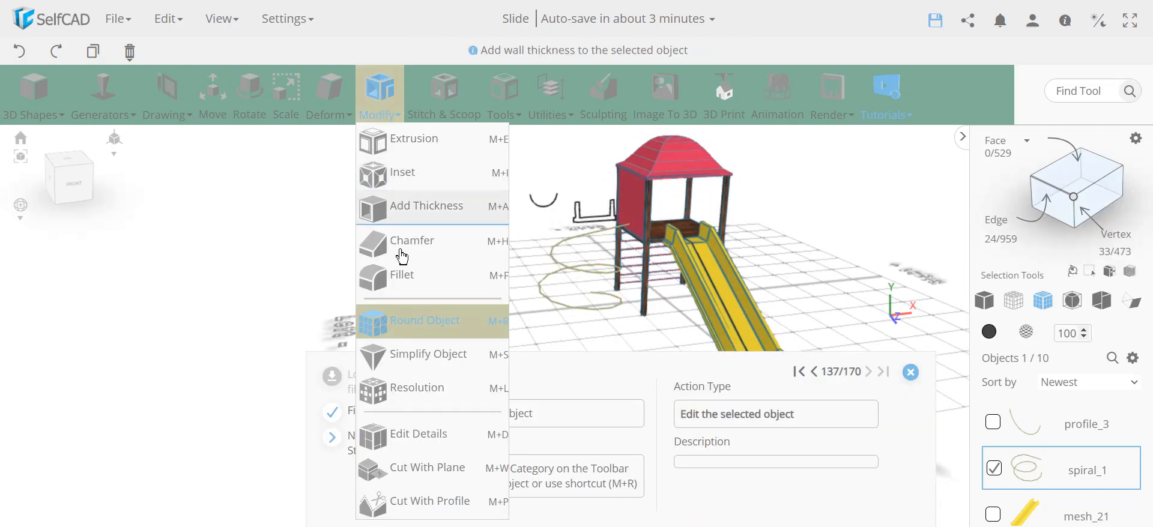
{"action": "left_click", "coordinate": [430, 335]}
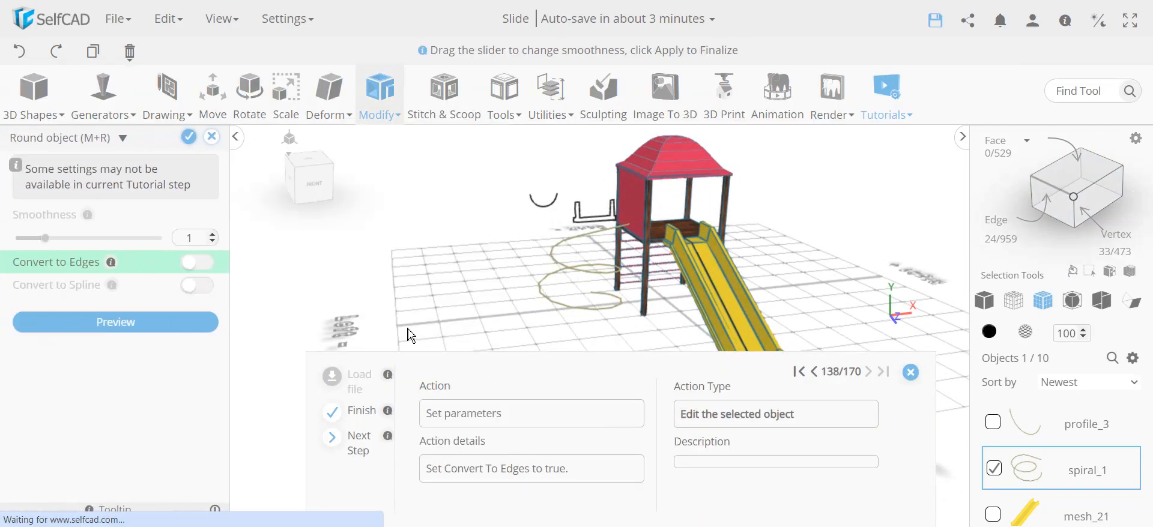
{"action": "left_click", "coordinate": [204, 269]}
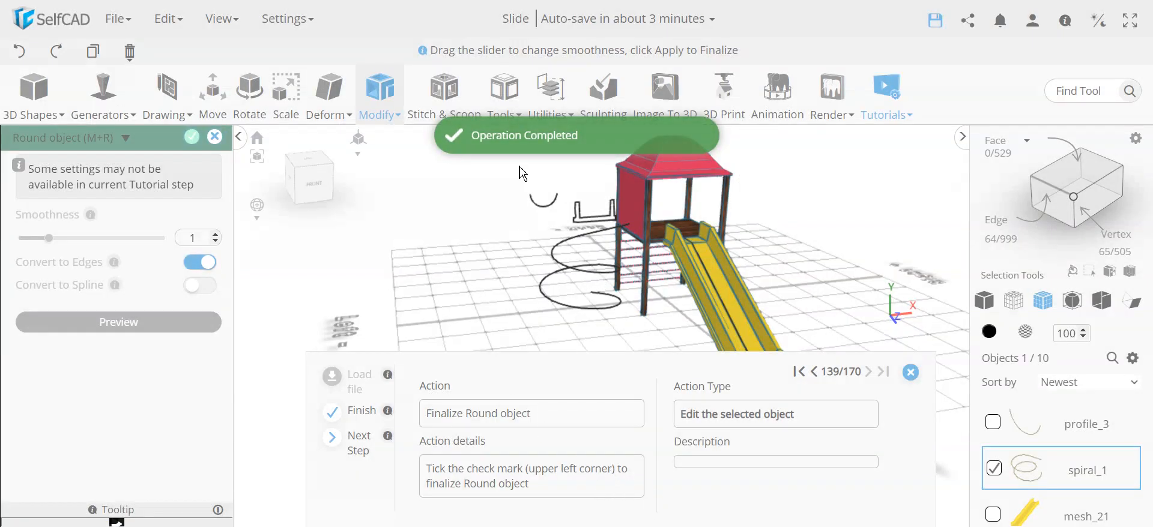
{"action": "right_click_drag", "start_coordinate": [618, 289], "coordinate": [478, 323]}
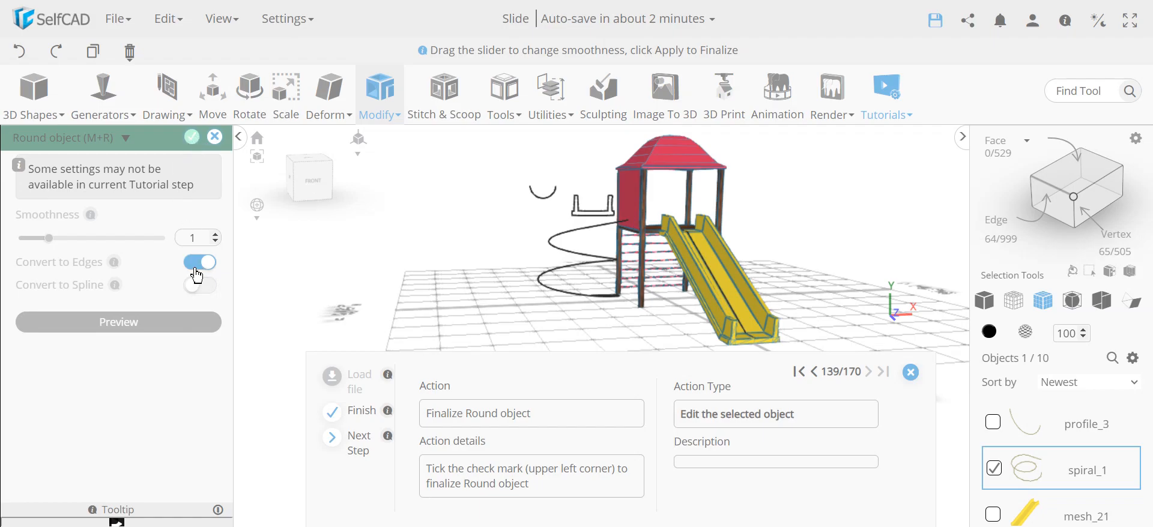
{"action": "mouse_move", "coordinate": [601, 302]}
{"action": "right_mouse_down"}
{"action": "mouse_move", "coordinate": [631, 306]}
{"action": "mouse_move", "coordinate": [587, 300]}
{"action": "right_mouse_up"}
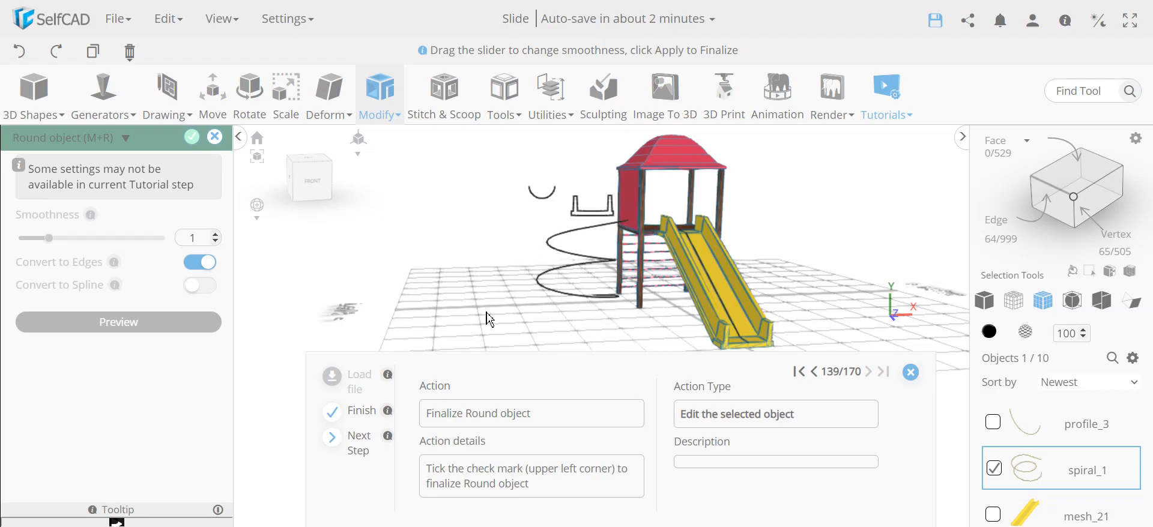
{"action": "left_click", "coordinate": [193, 141]}
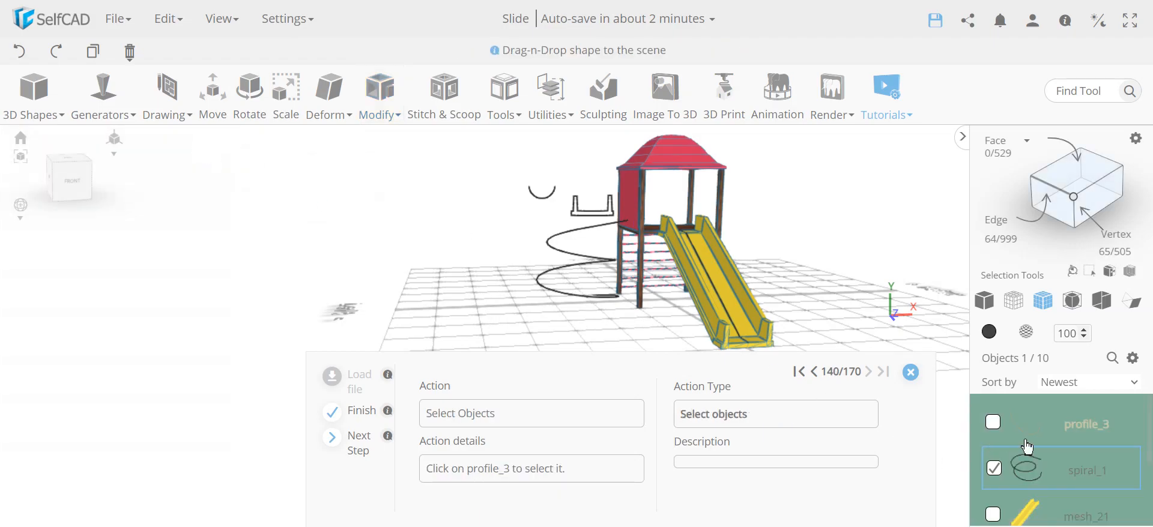
Select profile_3 together with spiral_1 and use Follow Path in Duplicate mode with 15 copies along the spiral
{"action": "left_click", "coordinate": [992, 423]}
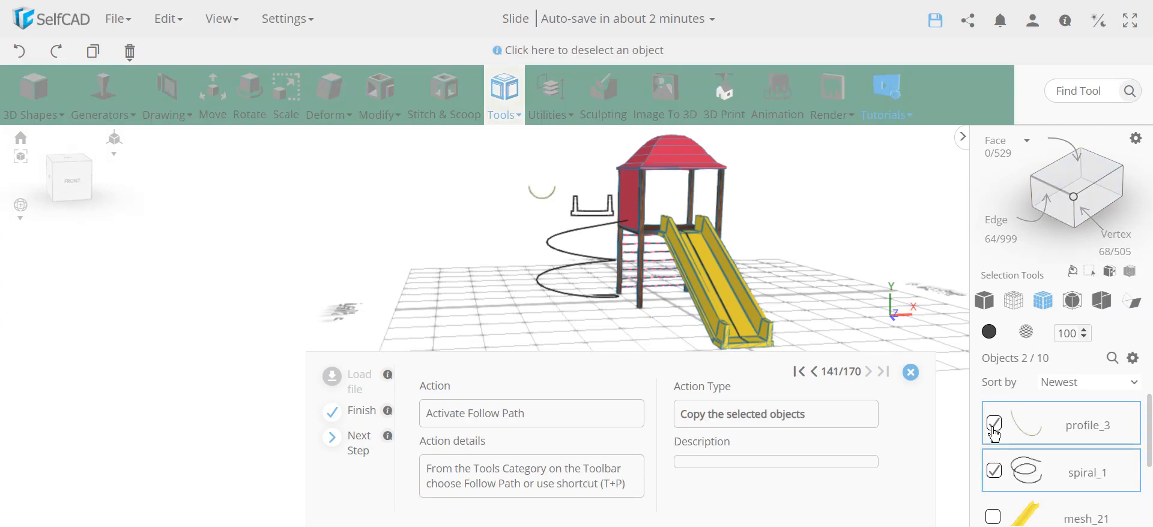
{"action": "left_click_drag", "start_coordinate": [380, 305], "coordinate": [458, 270]}
{"action": "left_click", "coordinate": [512, 105]}
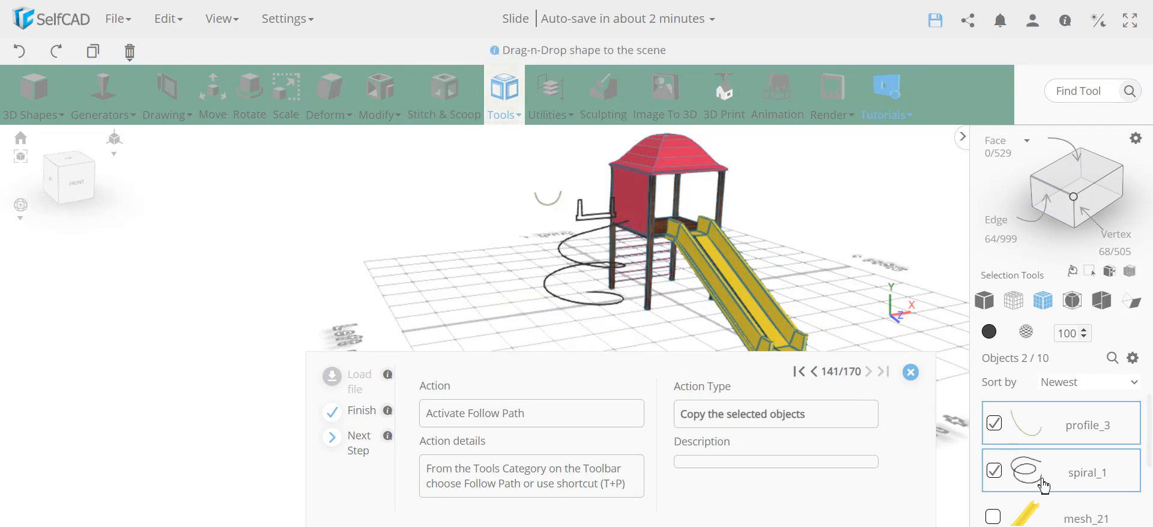
{"action": "mouse_move", "coordinate": [476, 252]}
{"action": "left_mouse_down"}
{"action": "mouse_move", "coordinate": [635, 266]}
{"action": "mouse_move", "coordinate": [823, 257]}
{"action": "mouse_move", "coordinate": [625, 264]}
{"action": "mouse_move", "coordinate": [481, 252]}
{"action": "left_mouse_up"}
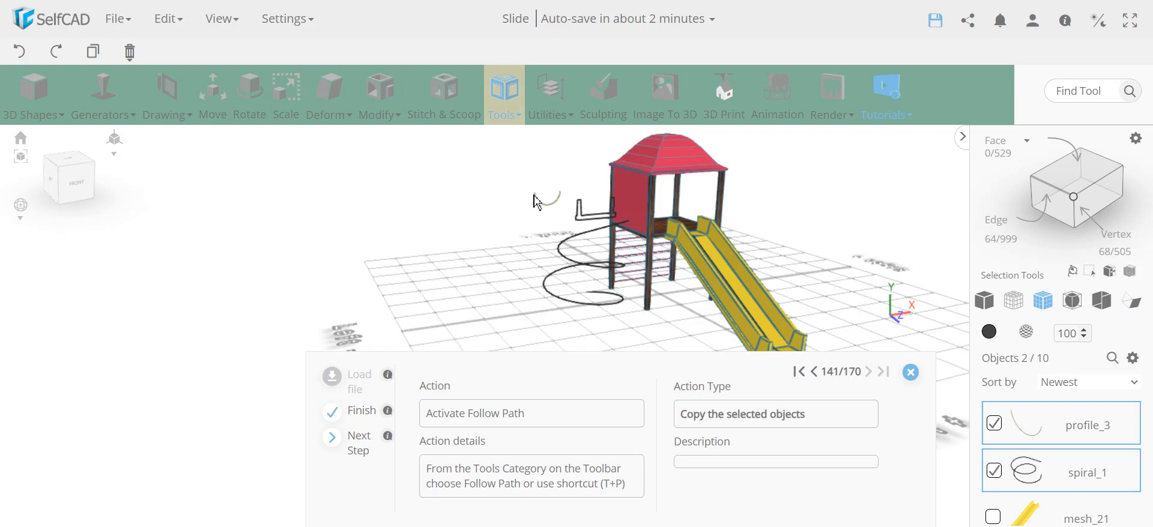
{"action": "left_click", "coordinate": [505, 114]}
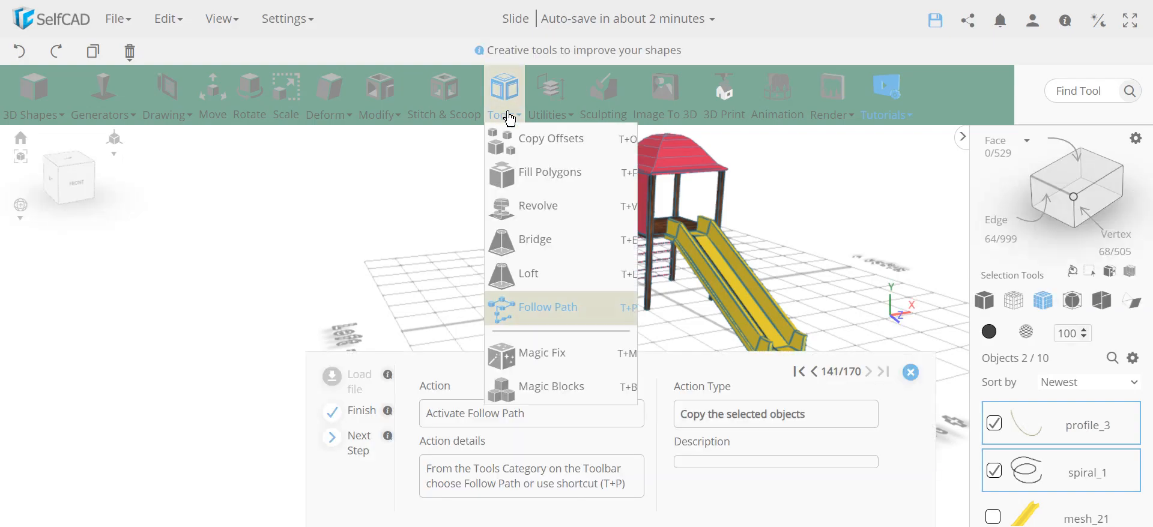
{"action": "left_click", "coordinate": [556, 311]}
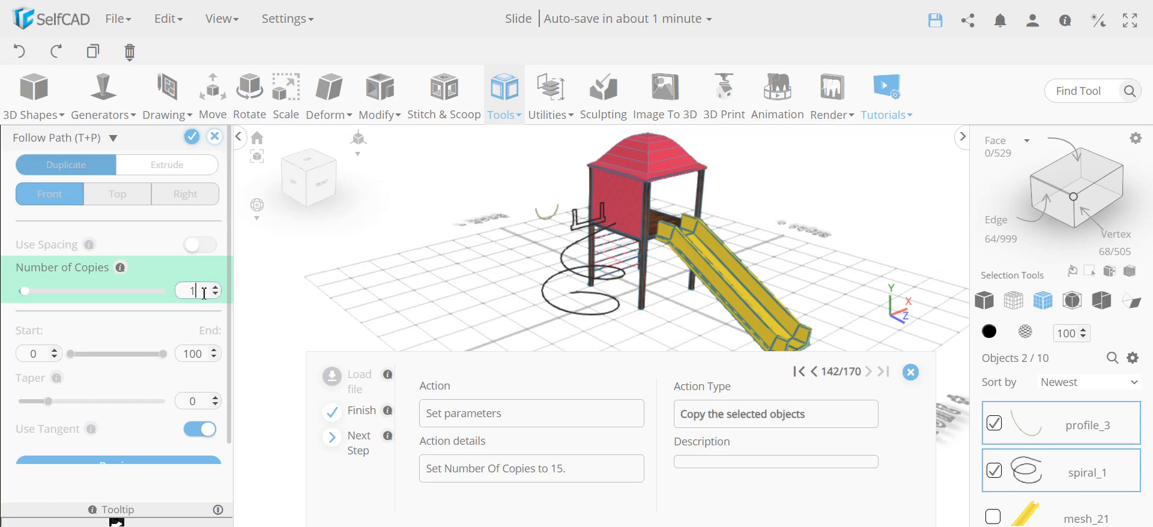
{"action": "key", "text": "Return"}
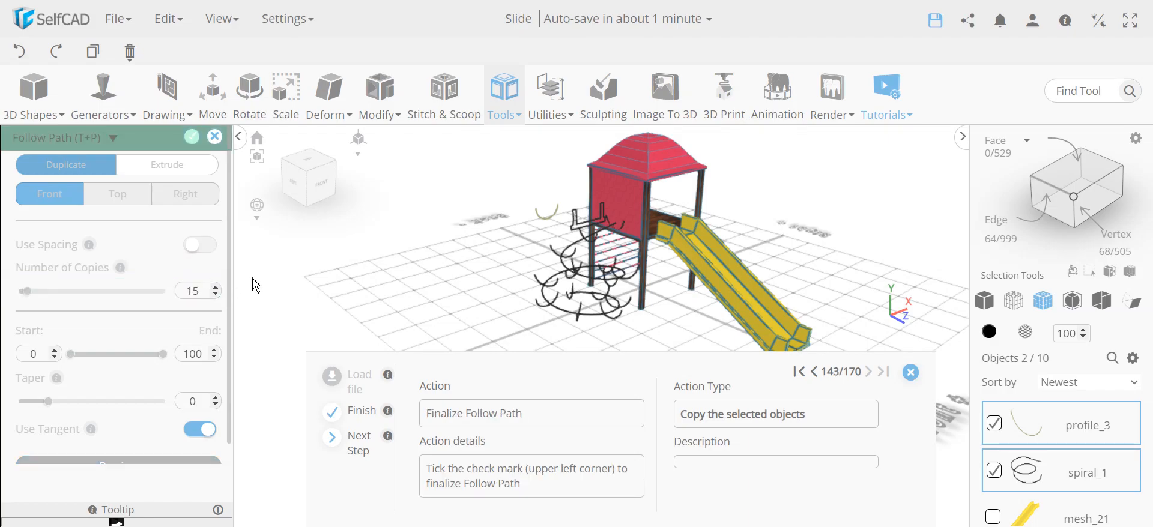
Check the arc copies along the spiral path and finalize Follow Path
{"action": "right_click_drag", "start_coordinate": [589, 228], "coordinate": [685, 221]}
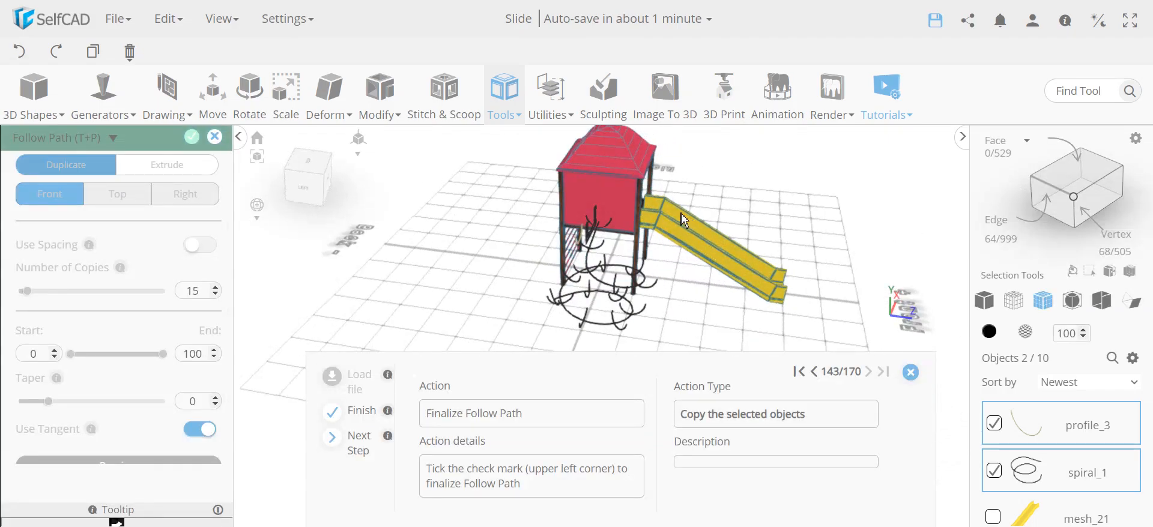
{"action": "right_click_drag", "start_coordinate": [802, 318], "coordinate": [219, 206]}
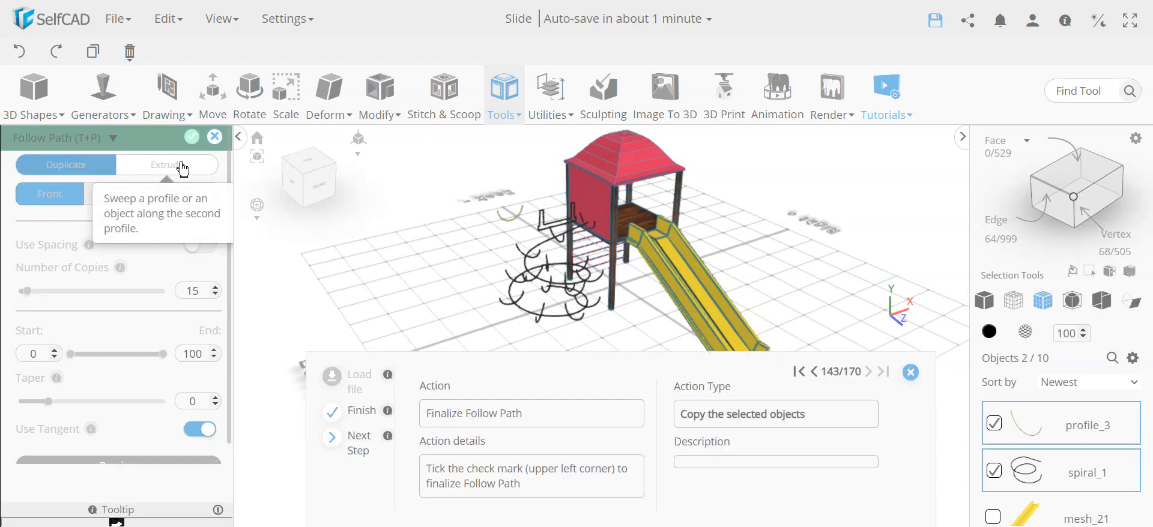
{"action": "right_click_drag", "start_coordinate": [631, 253], "coordinate": [241, 259]}
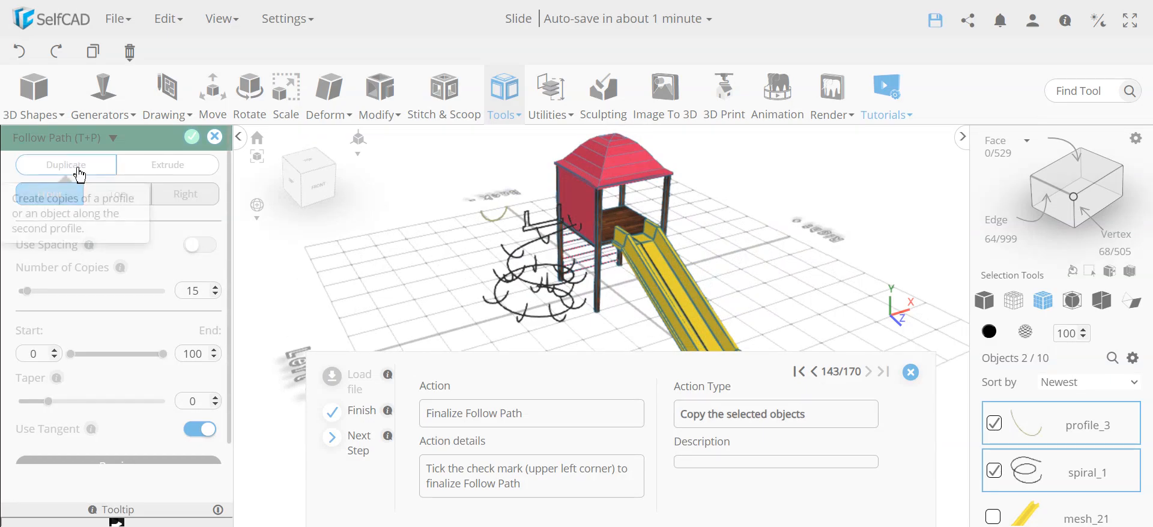
{"action": "scroll", "coordinate": [575, 276], "scroll_direction": "up", "scroll_amount": 5}
{"action": "right_click_drag", "start_coordinate": [576, 276], "coordinate": [603, 181]}
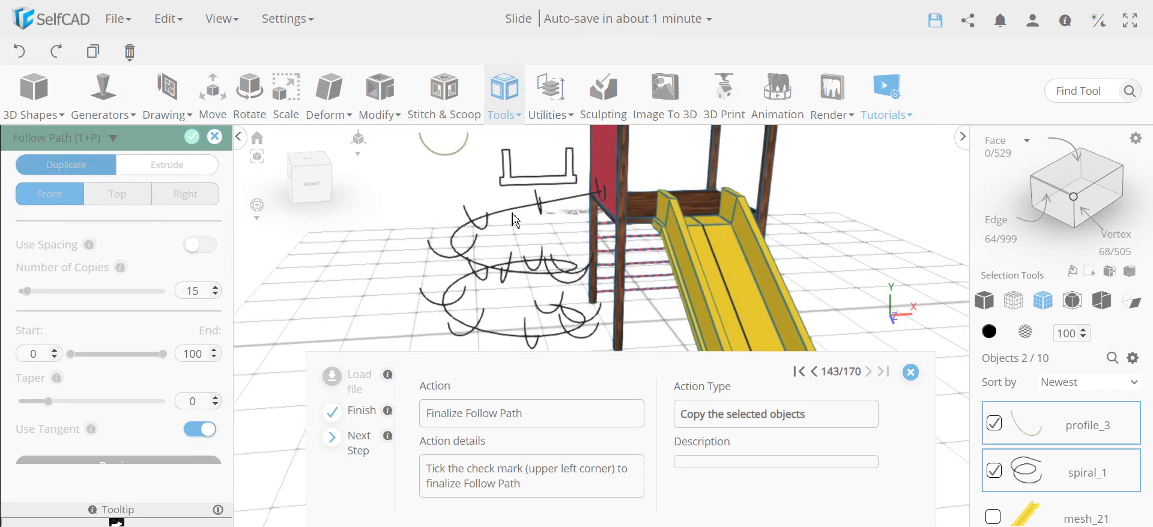
{"action": "right_click_drag", "start_coordinate": [516, 316], "coordinate": [494, 181]}
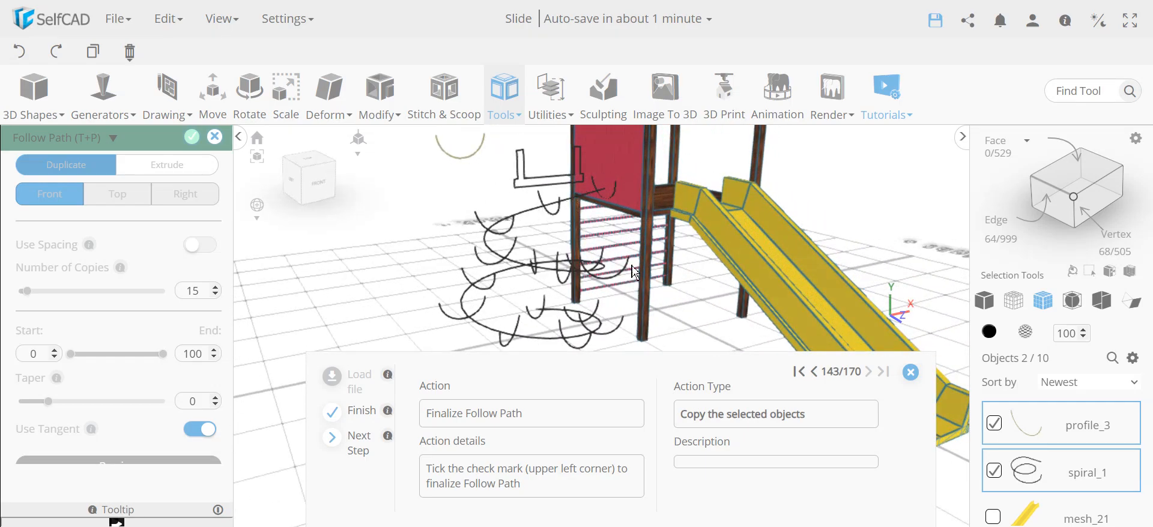
{"action": "left_click", "coordinate": [192, 137]}
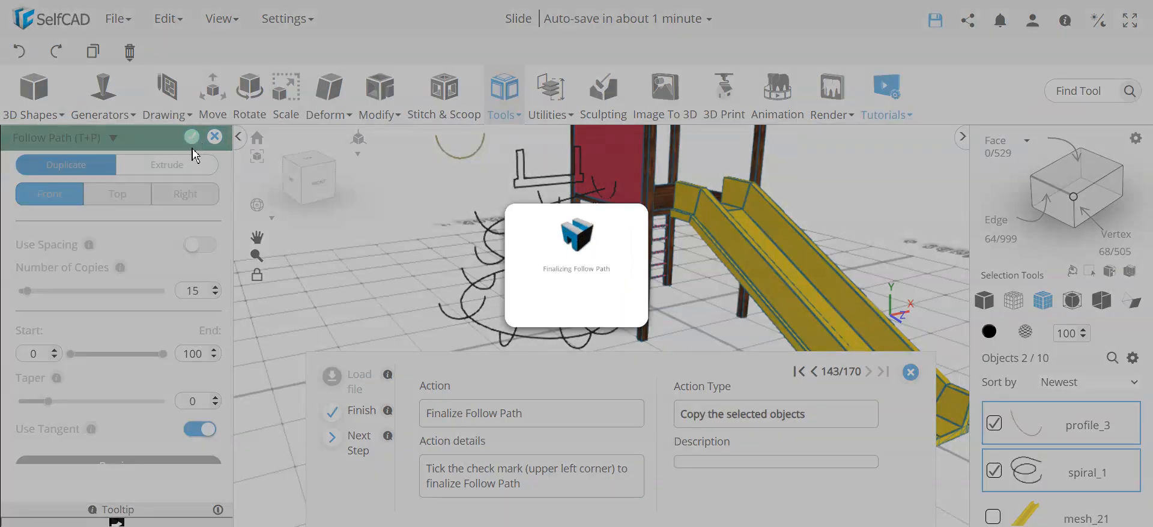
Group the selected arc profile copies along the spiral into one object
{"action": "right_click_drag", "start_coordinate": [401, 259], "coordinate": [549, 357]}
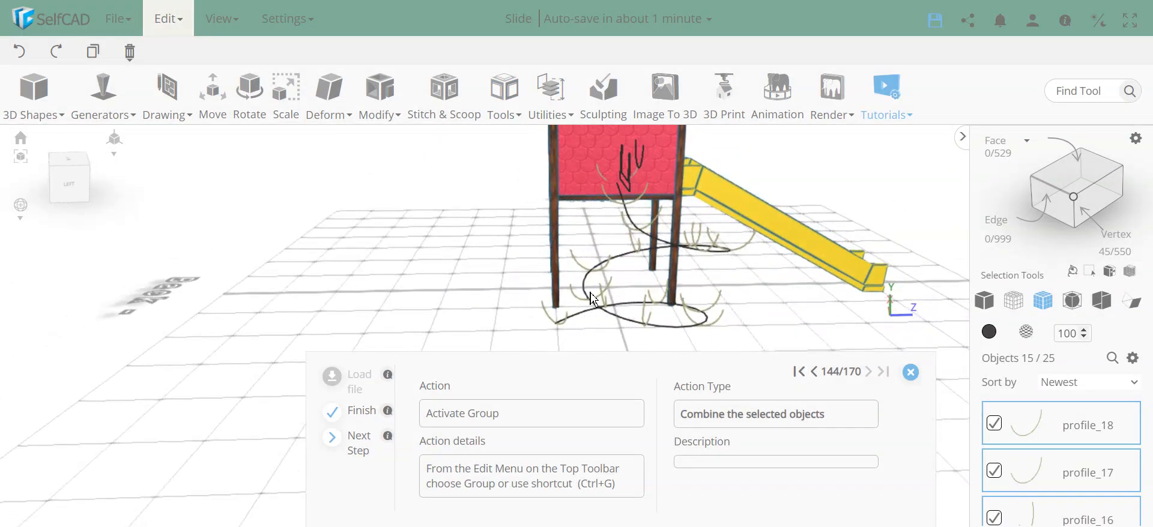
{"action": "right_click_drag", "start_coordinate": [790, 291], "coordinate": [687, 285]}
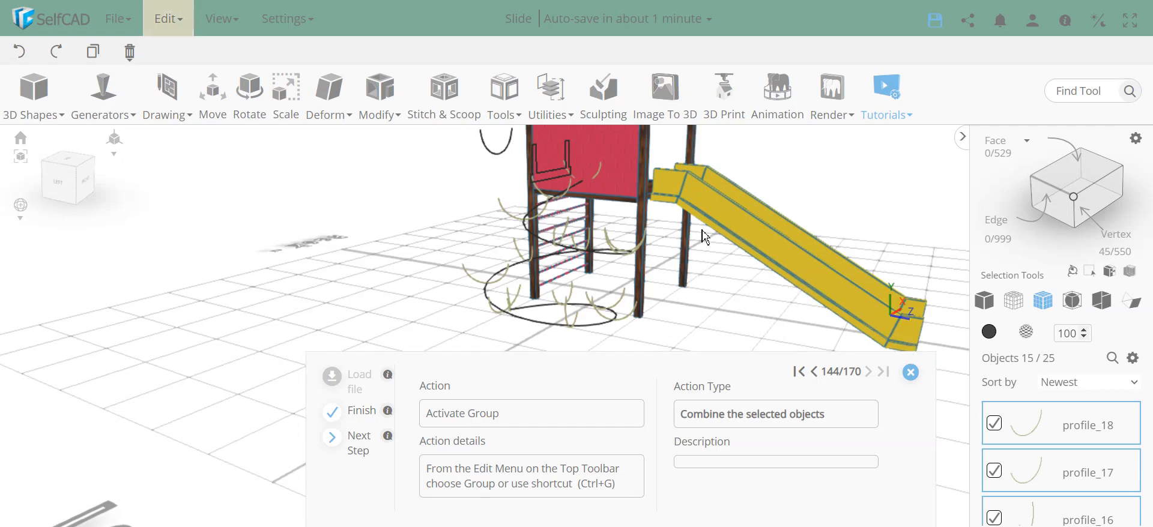
{"action": "left_click_drag", "start_coordinate": [770, 307], "coordinate": [623, 320]}
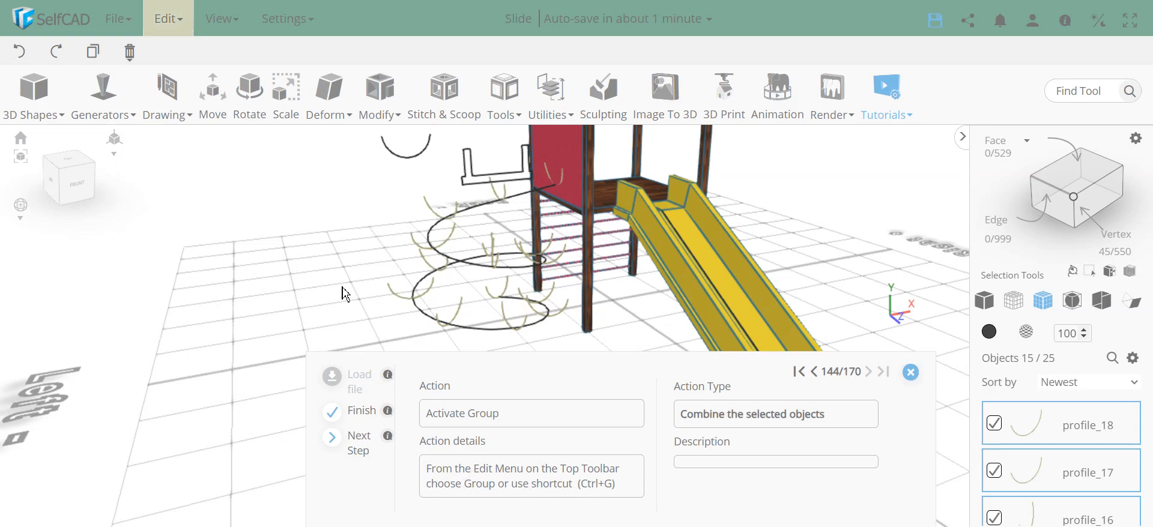
{"action": "key", "text": "ctrl+g"}
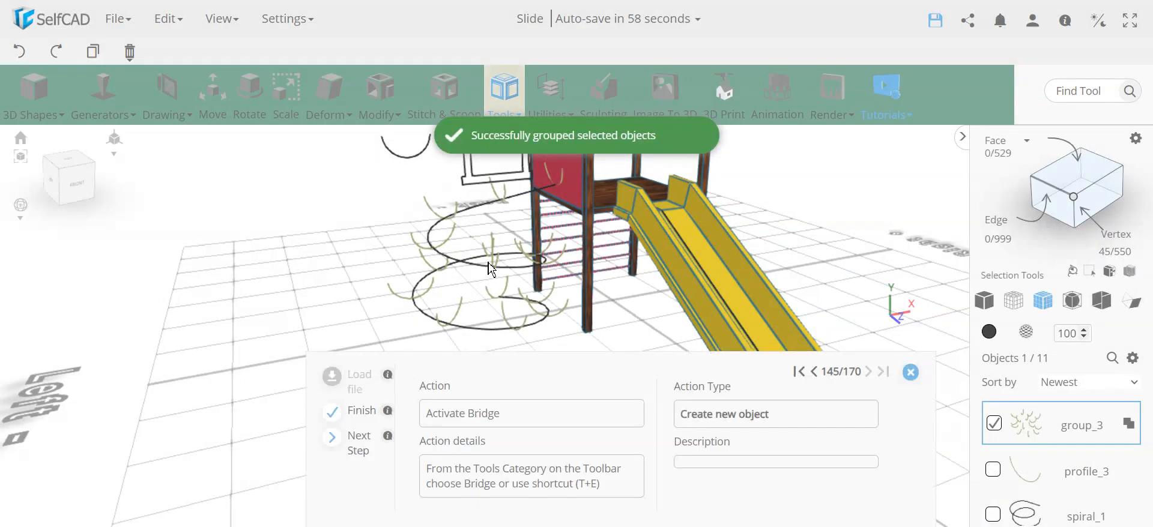
Apply Bridge to the grouped arc profiles and turn Linear off
{"action": "scroll", "coordinate": [631, 256], "scroll_direction": "down", "scroll_amount": 3}
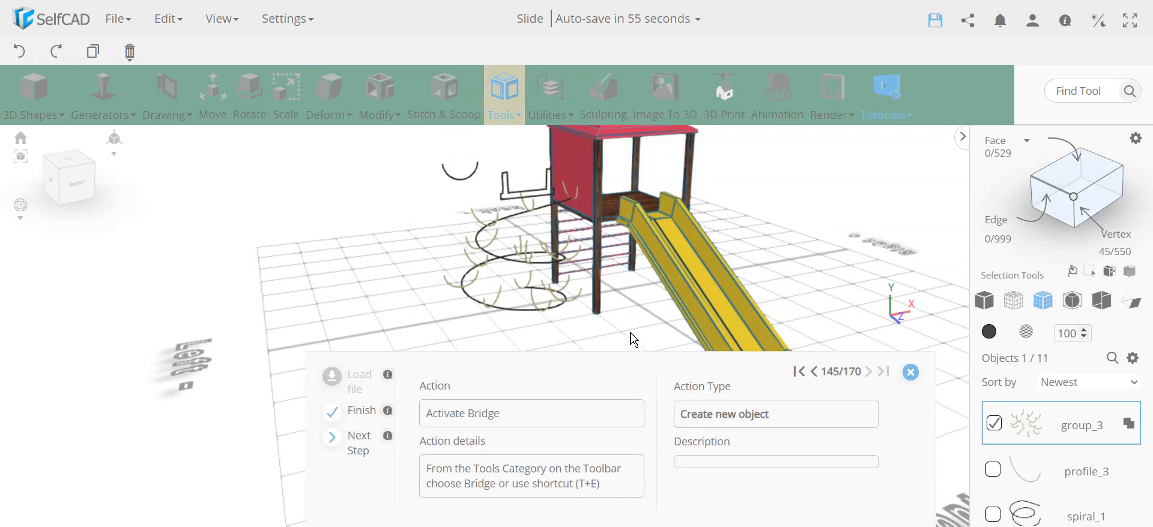
{"action": "left_click_drag", "start_coordinate": [442, 257], "coordinate": [548, 223]}
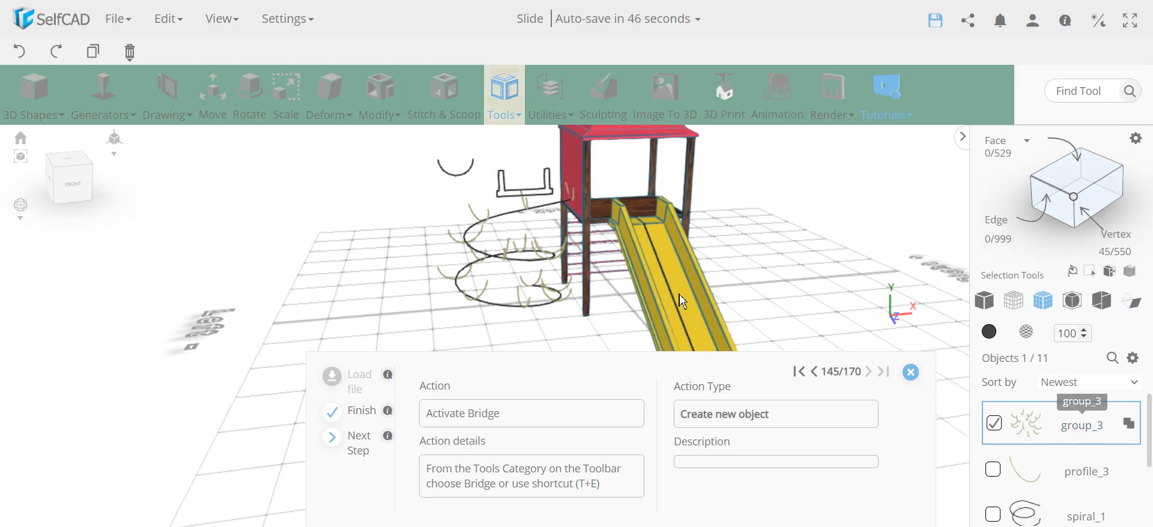
{"action": "left_click", "coordinate": [508, 104]}
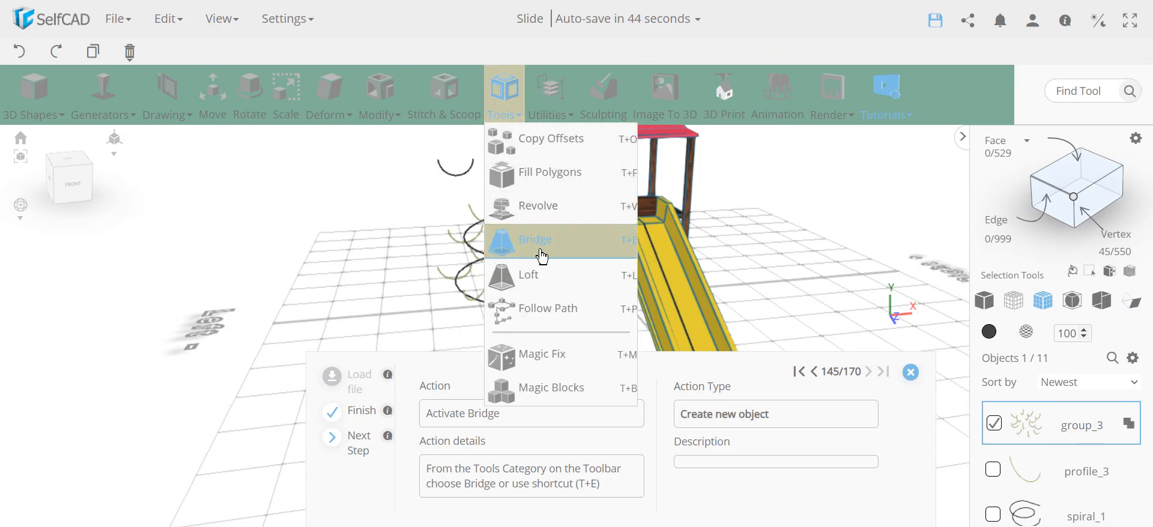
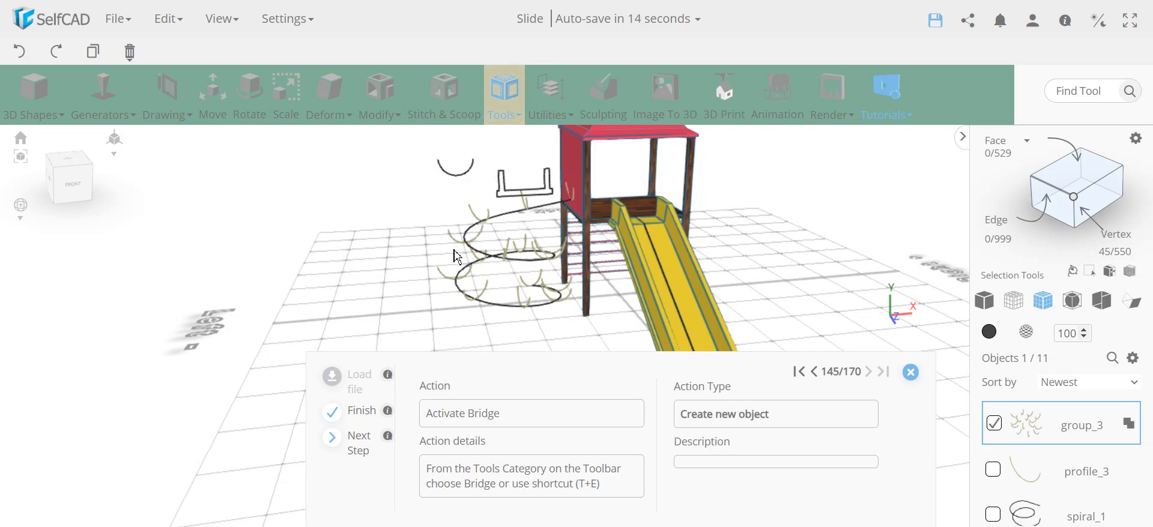
{"action": "left_click", "coordinate": [510, 109]}
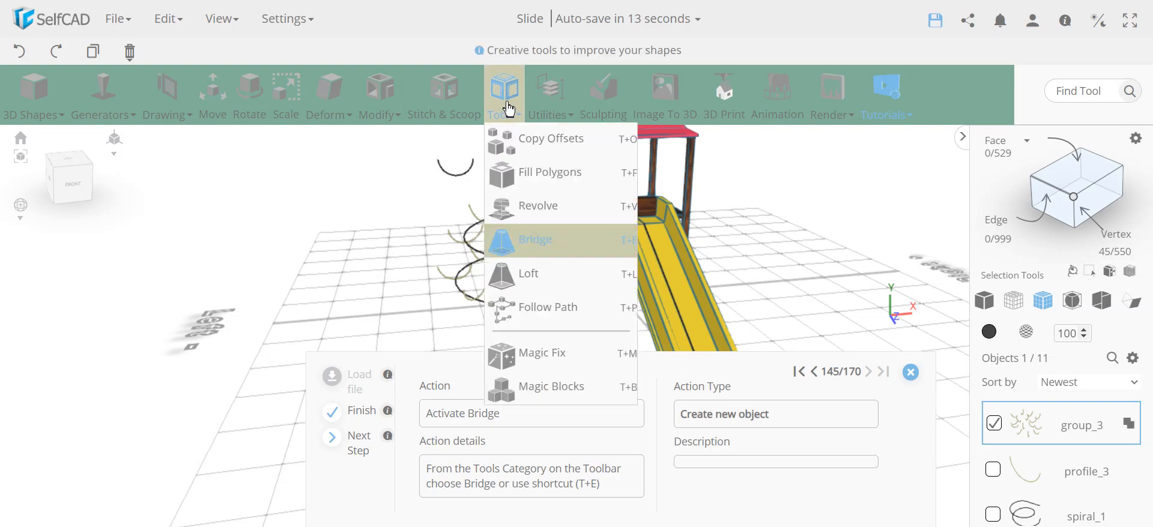
{"action": "left_click", "coordinate": [531, 248]}
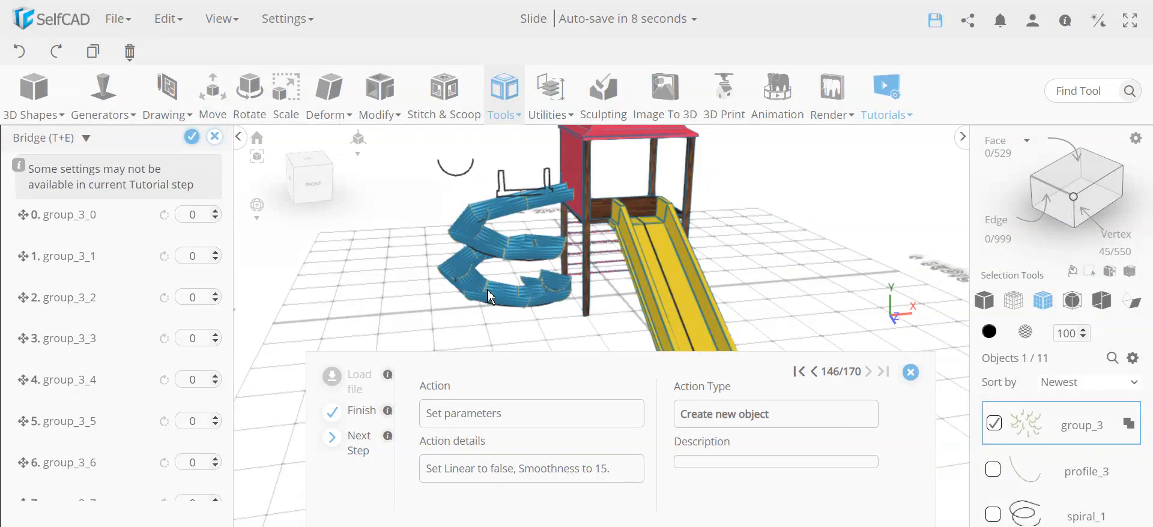
{"action": "right_click_drag", "start_coordinate": [495, 256], "coordinate": [579, 175]}
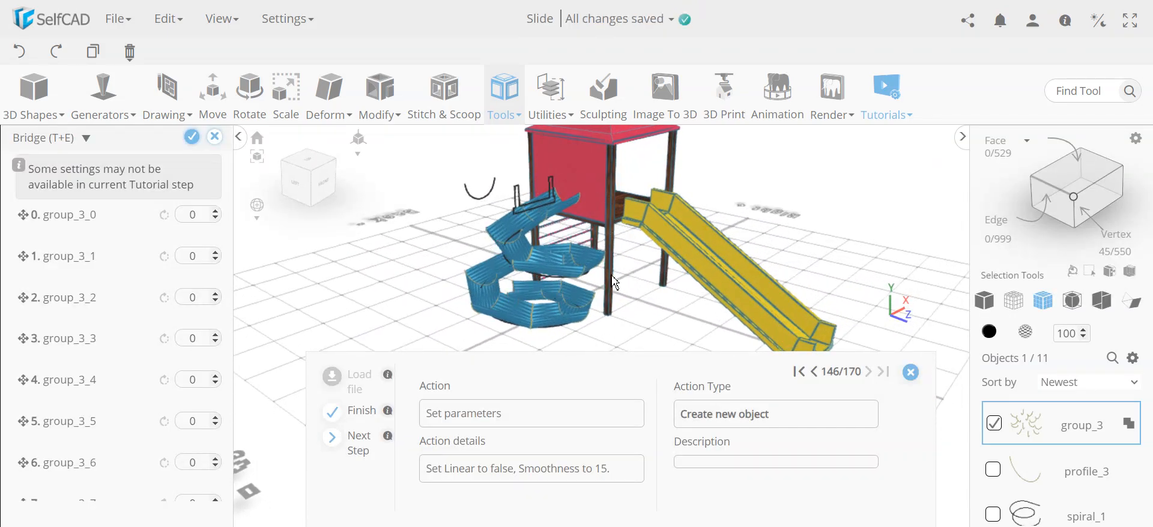
{"action": "right_click_drag", "start_coordinate": [491, 246], "coordinate": [372, 324]}
{"action": "scroll", "coordinate": [160, 319], "scroll_direction": "down", "scroll_amount": 7}
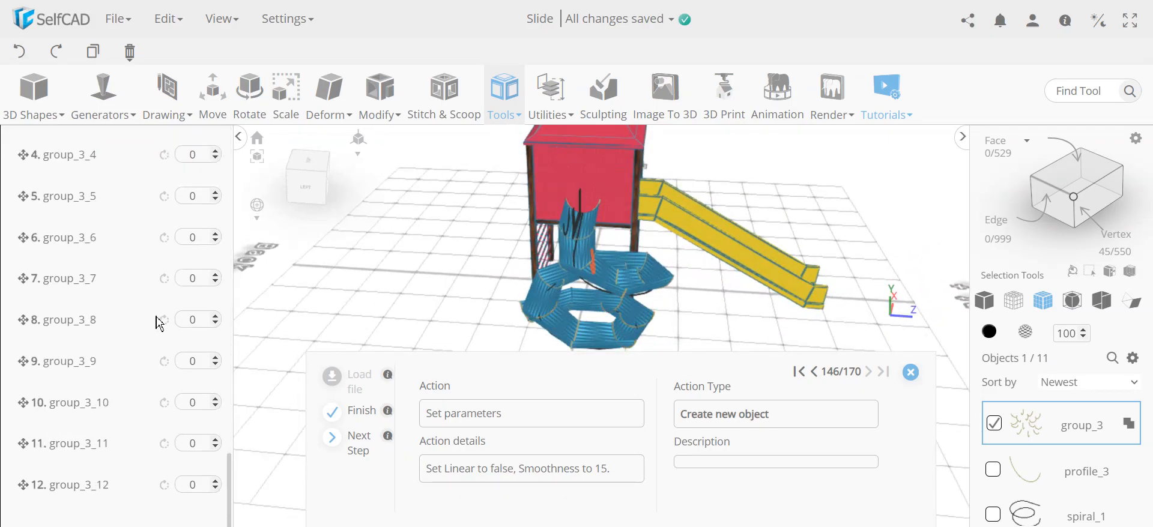
{"action": "right_click_drag", "start_coordinate": [590, 287], "coordinate": [488, 253]}
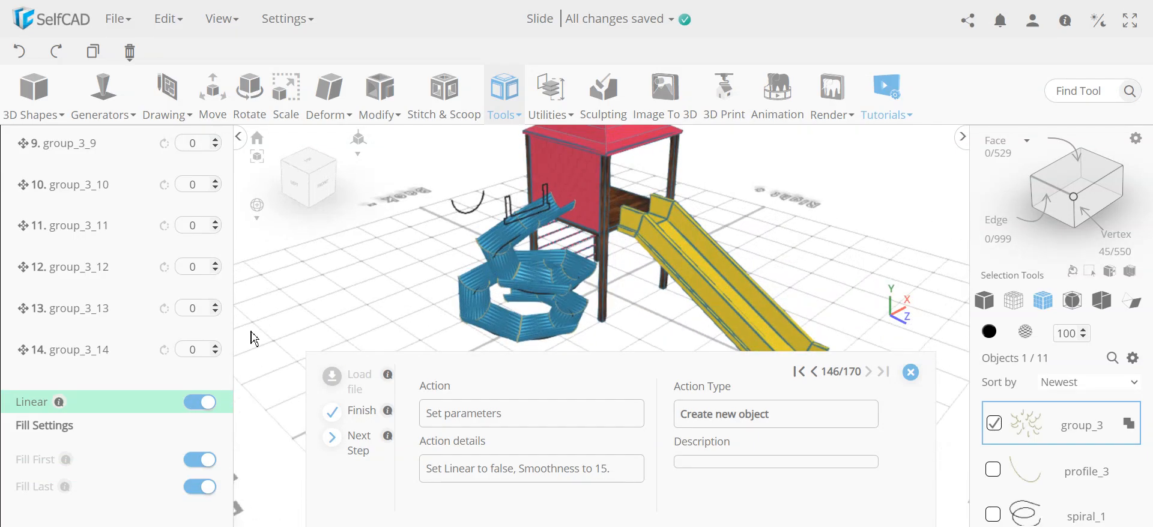
{"action": "left_click", "coordinate": [200, 402]}
{"action": "right_click_drag", "start_coordinate": [558, 308], "coordinate": [453, 260]}
{"action": "left_click", "coordinate": [380, 112]}
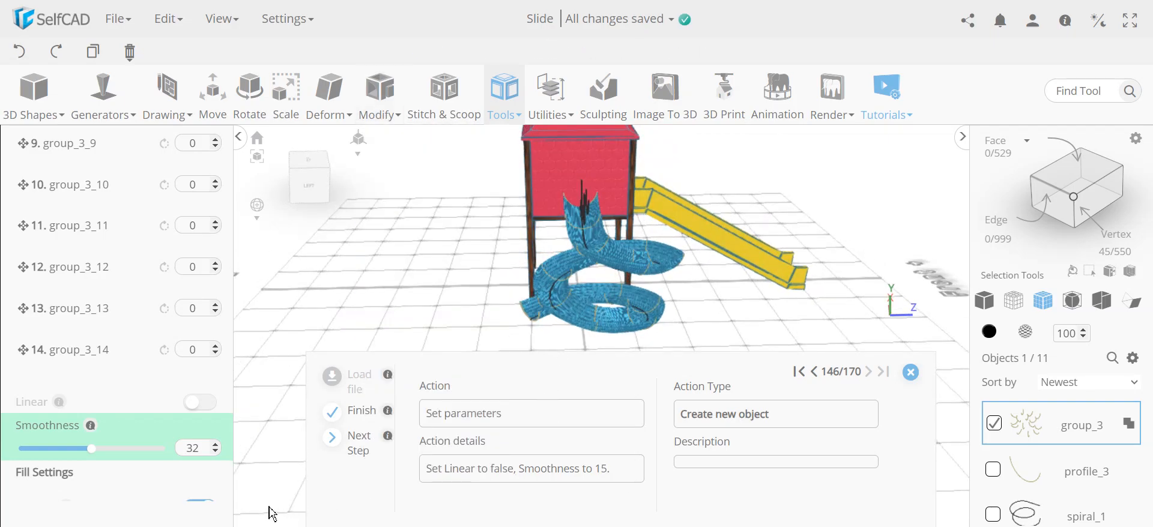
Set the bridge's Smoothness to 15 and finalize the Bridge
{"action": "double_click", "coordinate": [205, 445]}
{"action": "key", "text": "Return"}
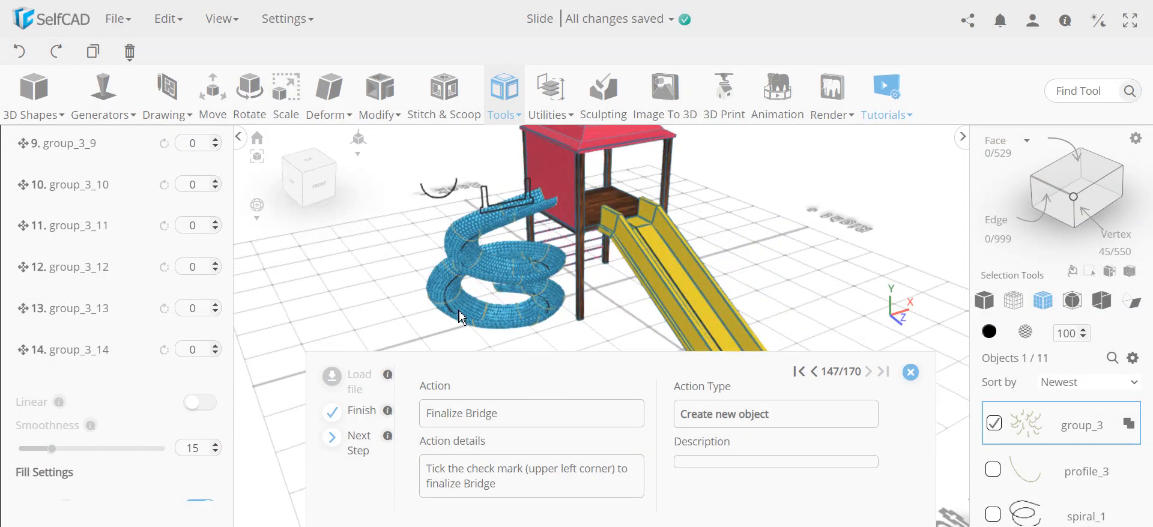
{"action": "scroll", "coordinate": [188, 182], "scroll_direction": "up", "scroll_amount": 5}
{"action": "scroll", "coordinate": [144, 257], "scroll_direction": "up", "scroll_amount": 2}
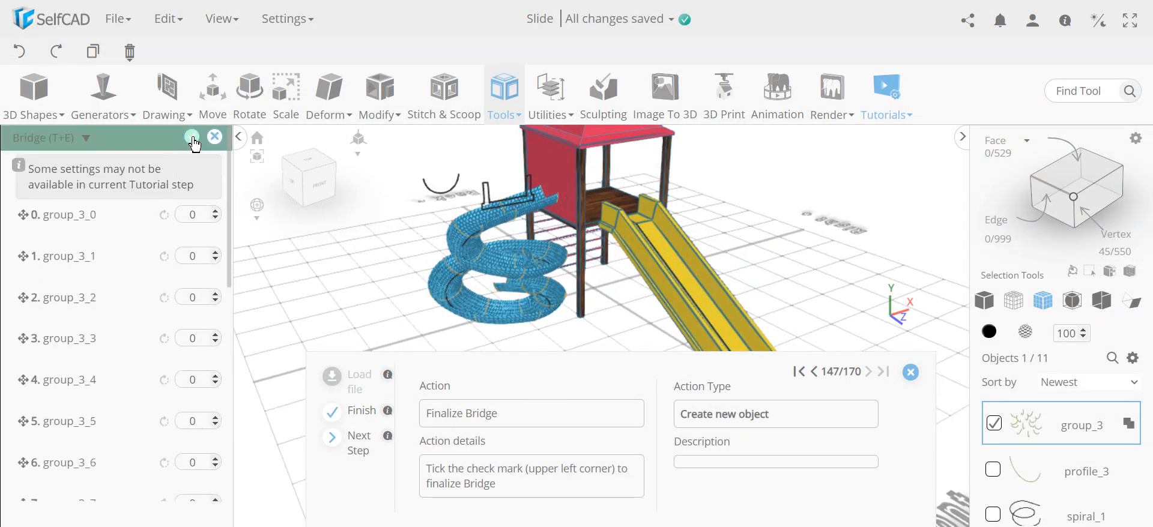
{"action": "left_click", "coordinate": [192, 139]}
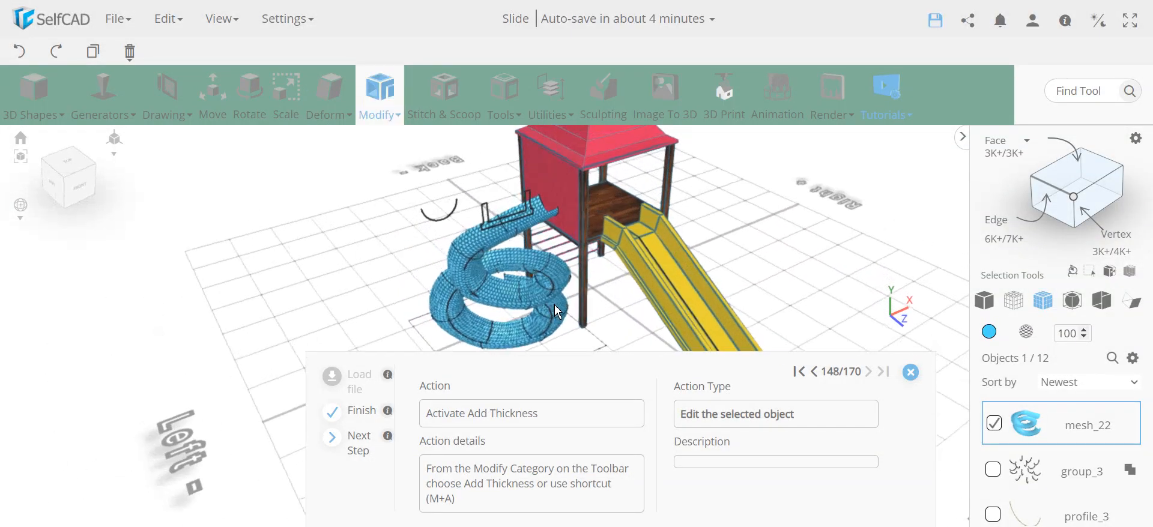
Apply Add Thickness to the bridged spiral slide with a thickness of 3, and finalize it
{"action": "left_click", "coordinate": [379, 100]}
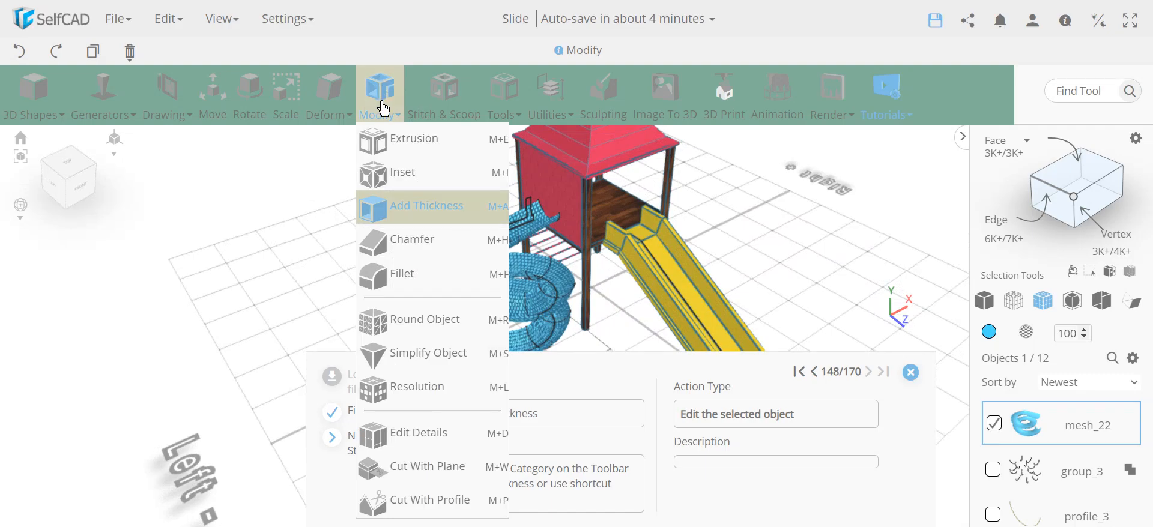
{"action": "left_click", "coordinate": [430, 209]}
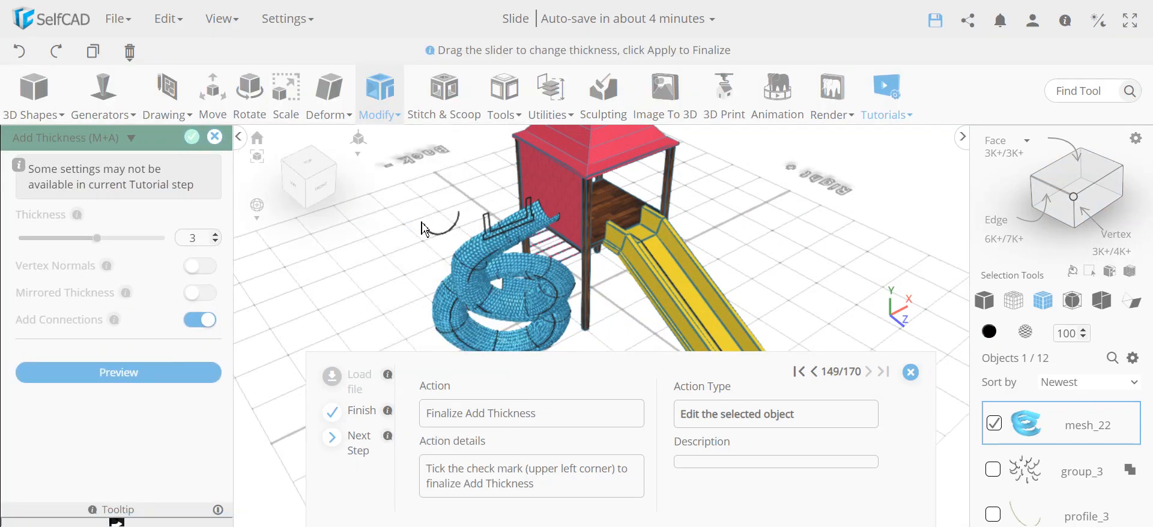
{"action": "scroll", "coordinate": [428, 229], "scroll_direction": "up", "scroll_amount": 7}
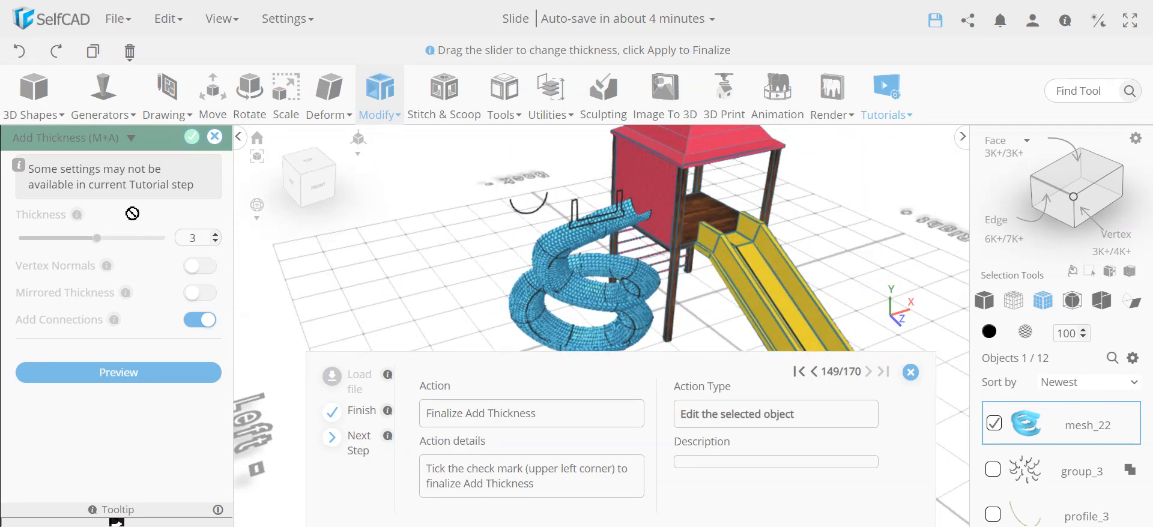
{"action": "left_click", "coordinate": [194, 138]}
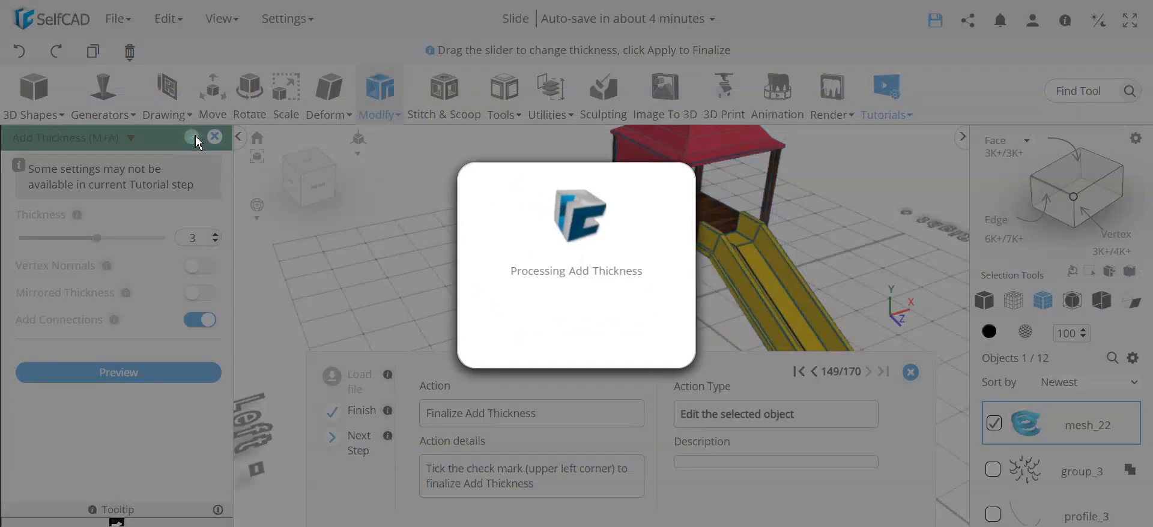
Move the spiral slide to an X coordinate of -115 and close the Move tool
{"action": "scroll", "coordinate": [607, 274], "scroll_direction": "up", "scroll_amount": 6}
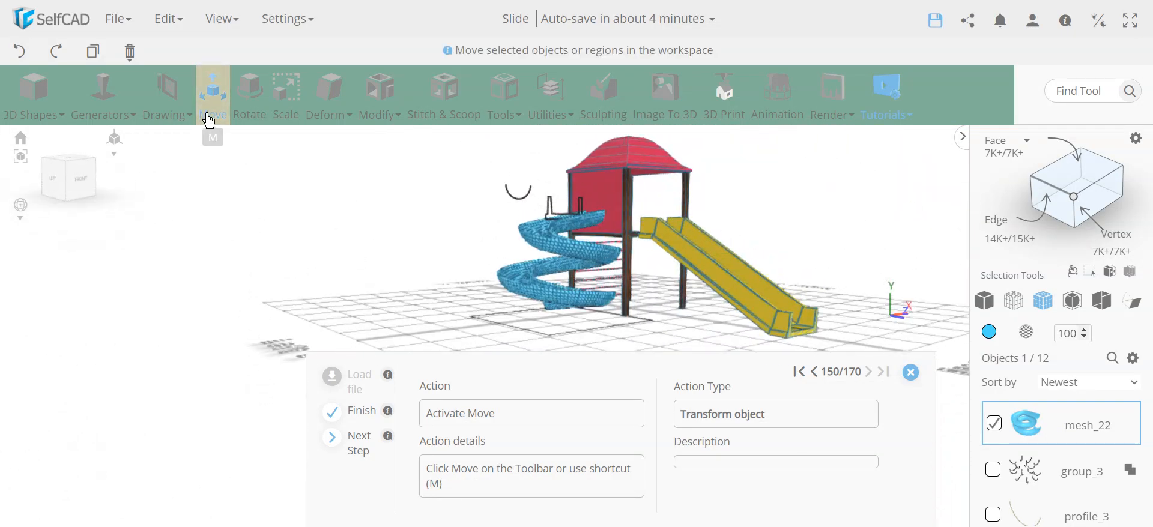
{"action": "right_click_drag", "start_coordinate": [476, 229], "coordinate": [570, 221]}
{"action": "scroll", "coordinate": [623, 230], "scroll_direction": "up", "scroll_amount": 8}
{"action": "right_click_drag", "start_coordinate": [688, 244], "coordinate": [619, 216]}
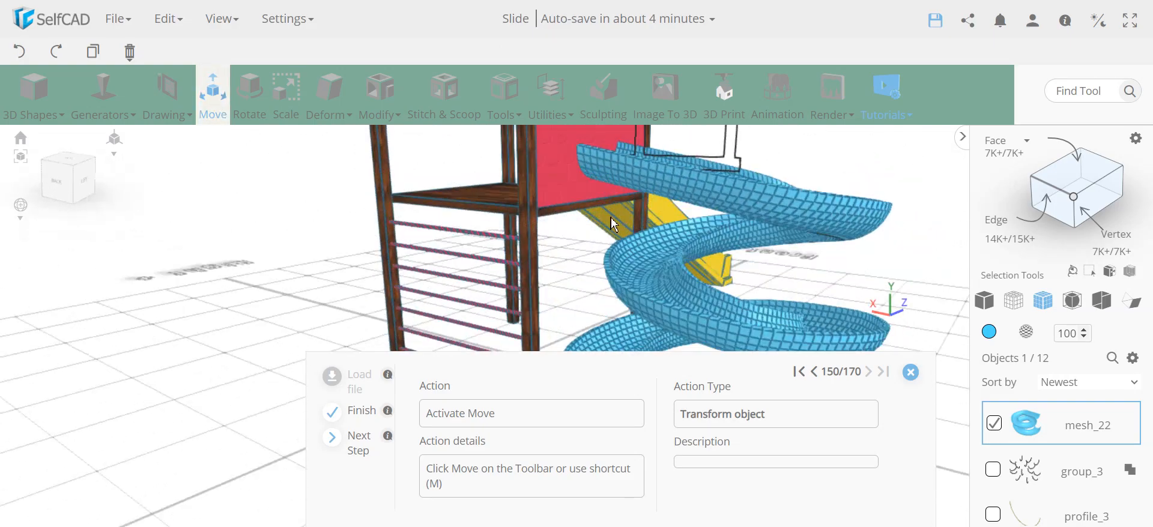
{"action": "left_click", "coordinate": [215, 108]}
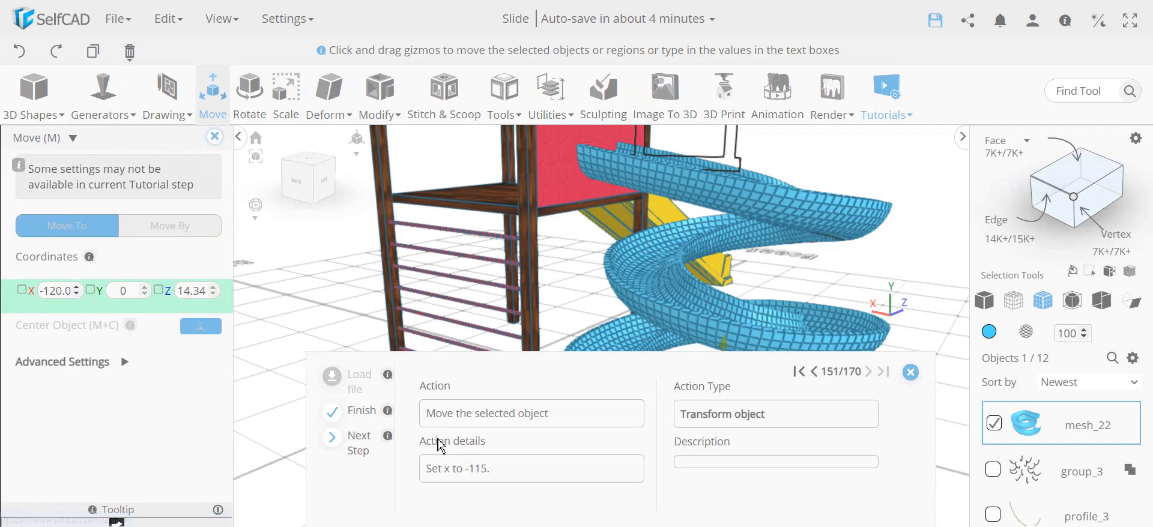
{"action": "left_click", "coordinate": [361, 447]}
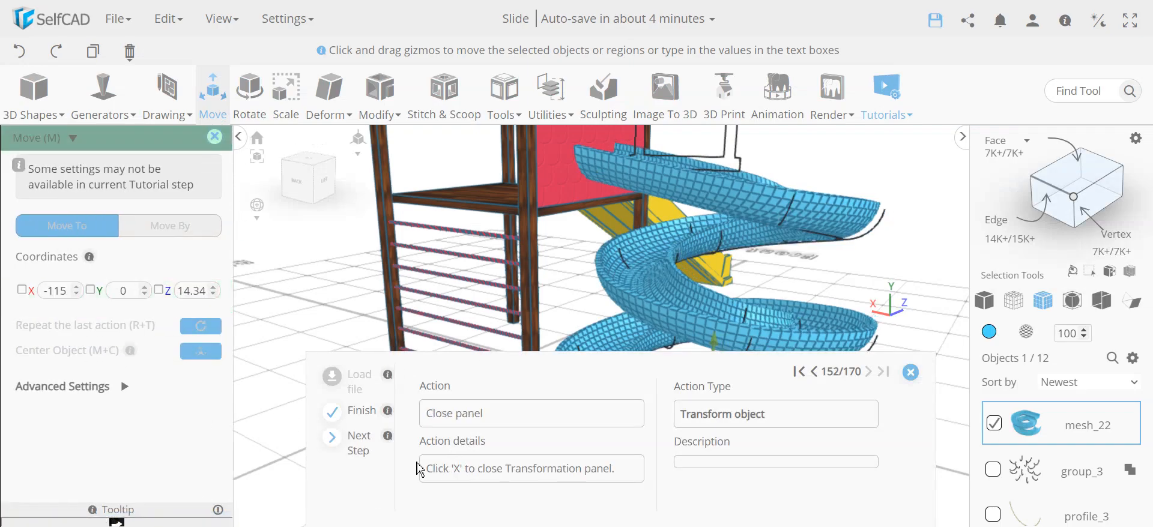
{"action": "left_click", "coordinate": [214, 137]}
Change the spiral slide's colour to orange and confirm it
{"action": "right_click_drag", "start_coordinate": [565, 235], "coordinate": [878, 322]}
{"action": "left_click", "coordinate": [989, 332]}
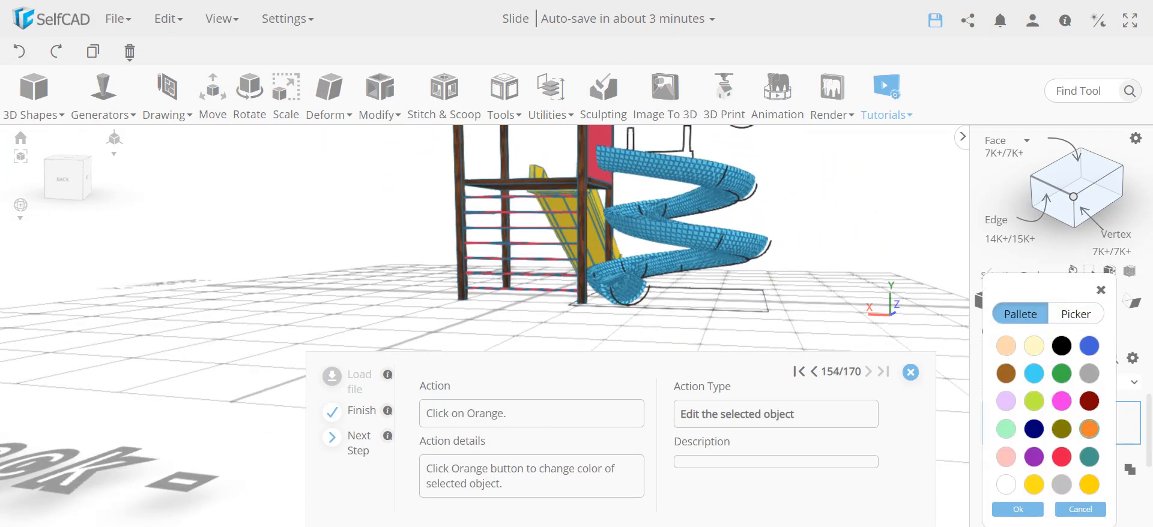
{"action": "left_click", "coordinate": [1088, 431]}
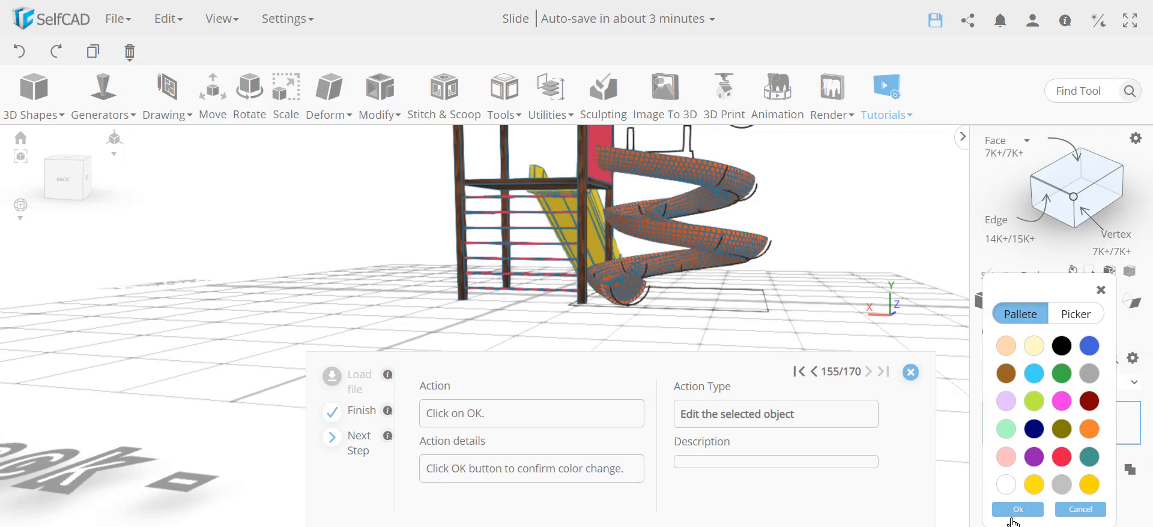
{"action": "left_click", "coordinate": [1015, 510]}
Create a cylinder with top radius 16, bottom radius 18, 18 vertical segments, X -50, Y 105 and Z rotation 90, and finalize it
{"action": "left_click", "coordinate": [41, 90]}
{"action": "right_click_drag", "start_coordinate": [511, 291], "coordinate": [669, 283]}
{"action": "scroll", "coordinate": [669, 283], "scroll_direction": "up", "scroll_amount": 5}
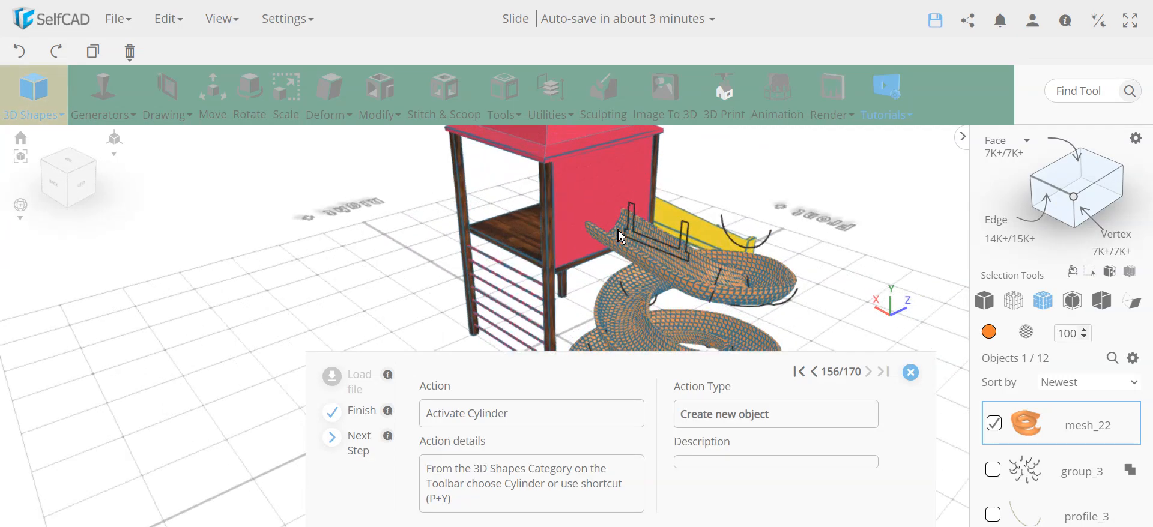
{"action": "left_click", "coordinate": [359, 443]}
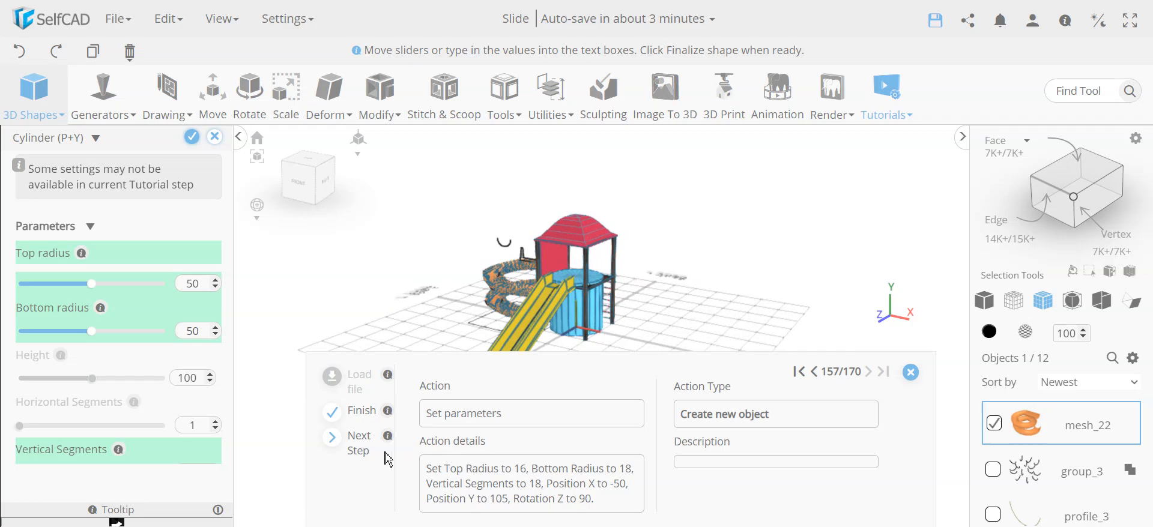
{"action": "left_click", "coordinate": [361, 443]}
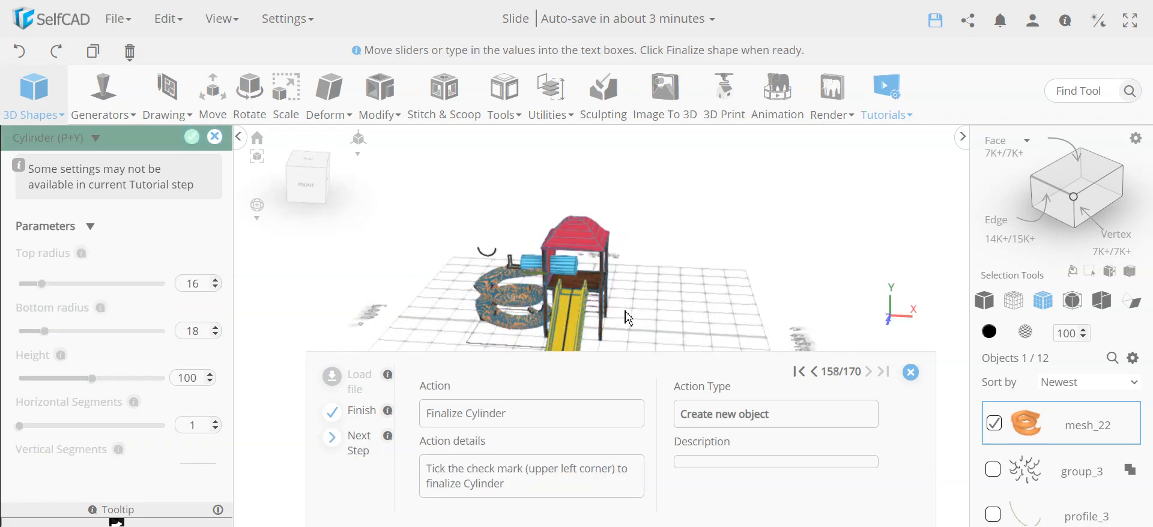
{"action": "scroll", "coordinate": [549, 264], "scroll_direction": "up", "scroll_amount": 3}
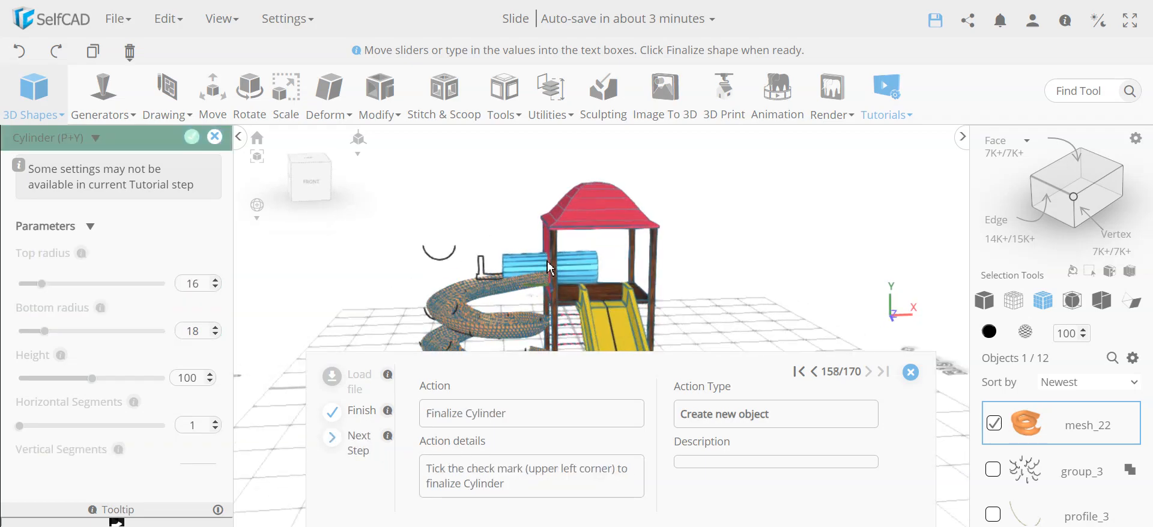
{"action": "left_click", "coordinate": [191, 137]}
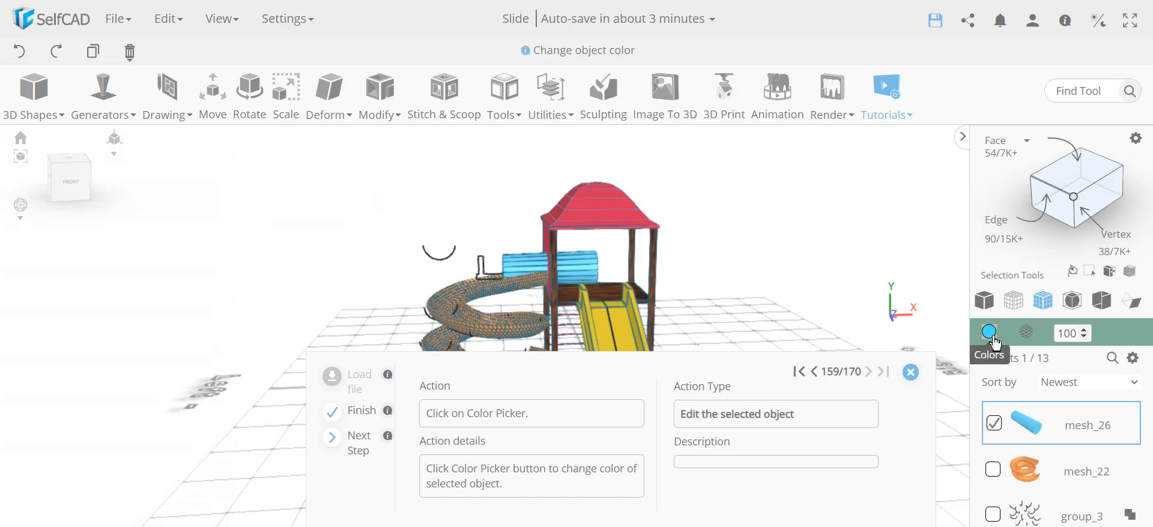
Change the new cylinder's colour to red and confirm it
{"action": "right_click_drag", "start_coordinate": [540, 288], "coordinate": [661, 255]}
{"action": "scroll", "coordinate": [552, 297], "scroll_direction": "up", "scroll_amount": 3}
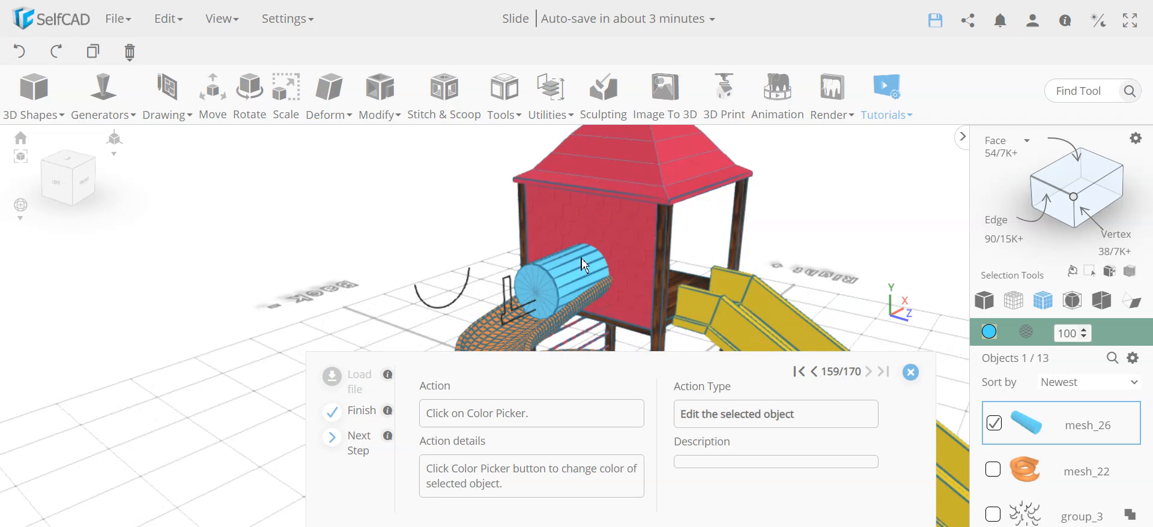
{"action": "left_click", "coordinate": [989, 331]}
{"action": "left_click", "coordinate": [1061, 458]}
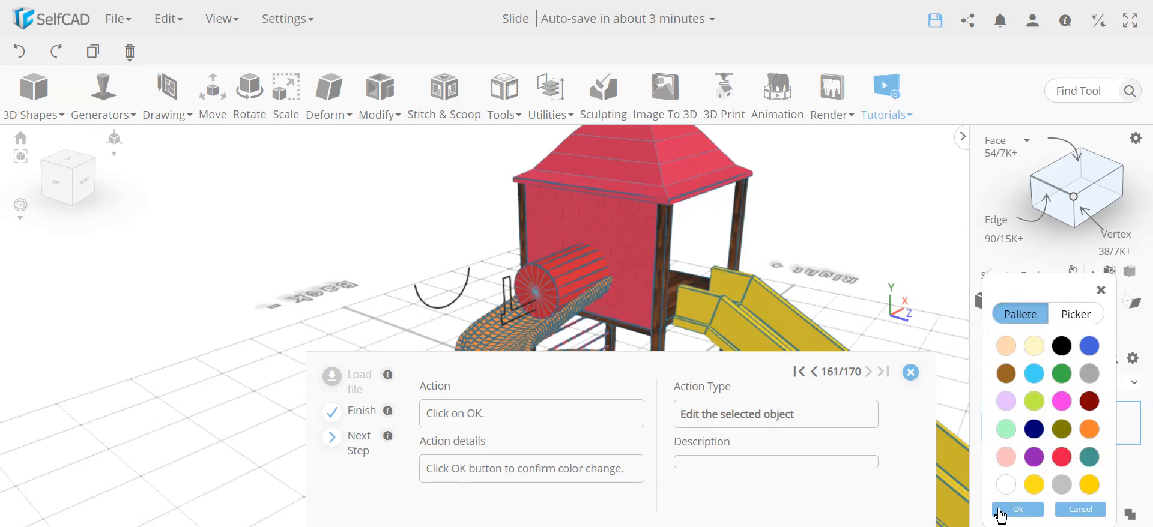
{"action": "left_click", "coordinate": [1015, 510]}
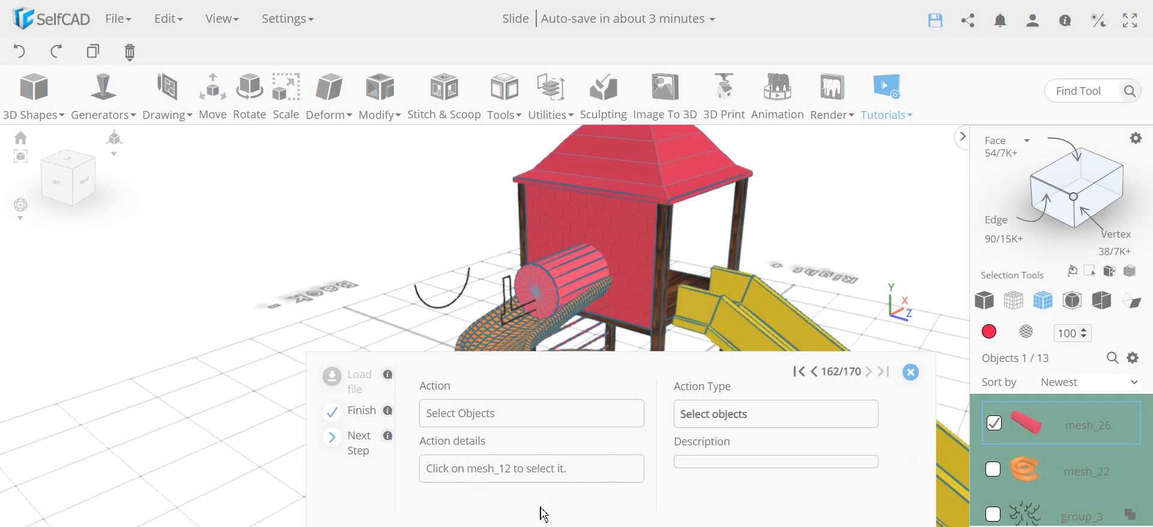
Subtract the cylinder mesh_26 from the wall panel mesh_12 using Stitch & Scoop Difference, and finalize it
{"action": "scroll", "coordinate": [1059, 483], "scroll_direction": "down", "scroll_amount": 3}
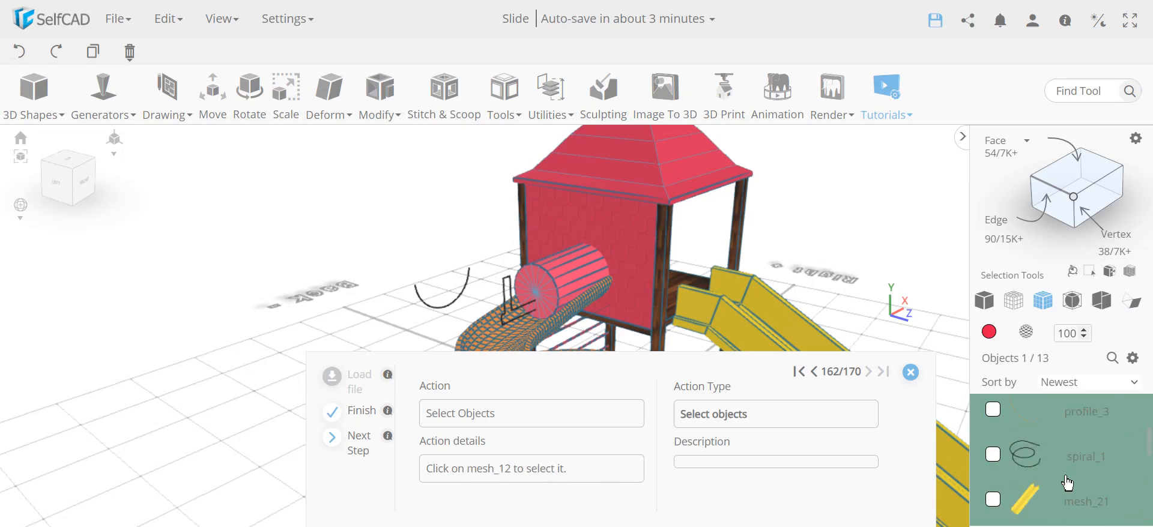
{"action": "scroll", "coordinate": [1065, 476], "scroll_direction": "down", "scroll_amount": 8}
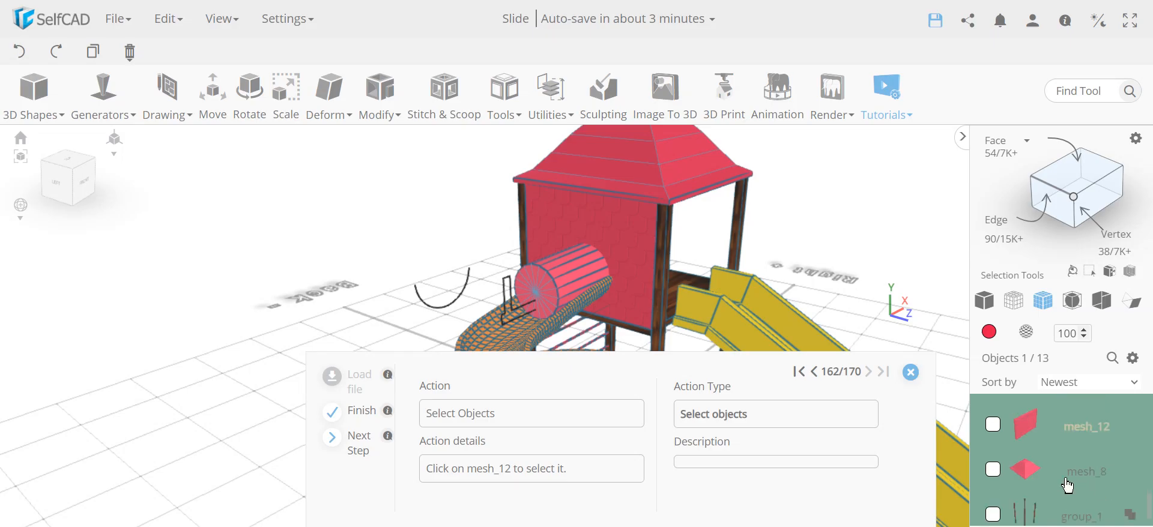
{"action": "left_click", "coordinate": [993, 428]}
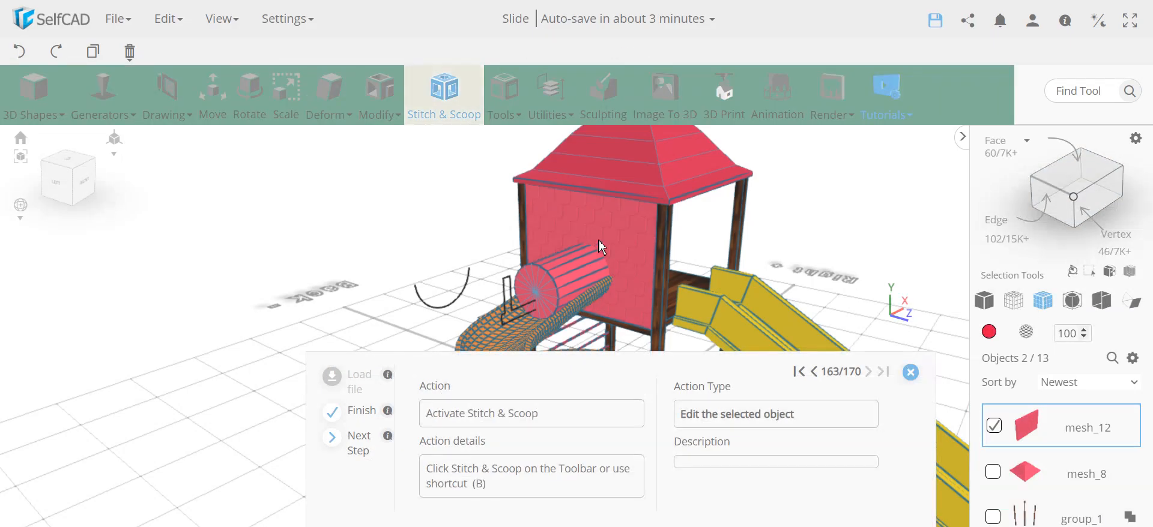
{"action": "left_click", "coordinate": [434, 108]}
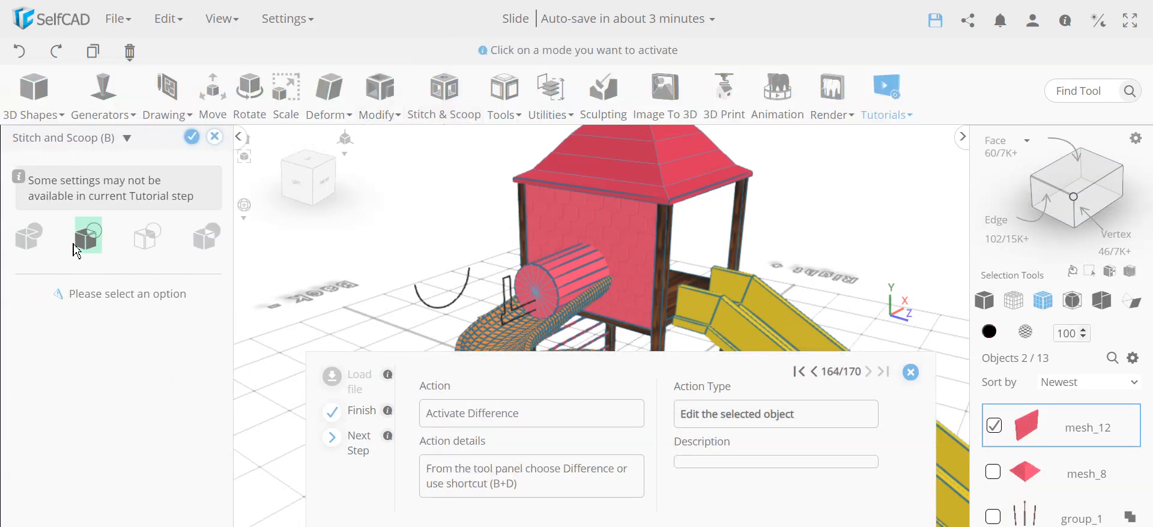
{"action": "left_click", "coordinate": [87, 235]}
{"action": "left_click", "coordinate": [84, 319]}
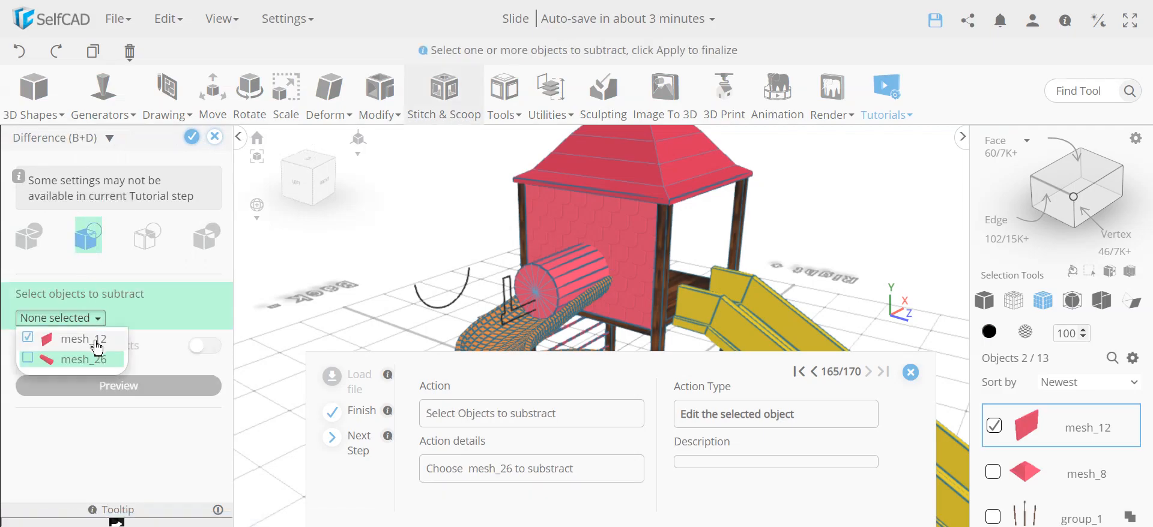
{"action": "left_click", "coordinate": [84, 359]}
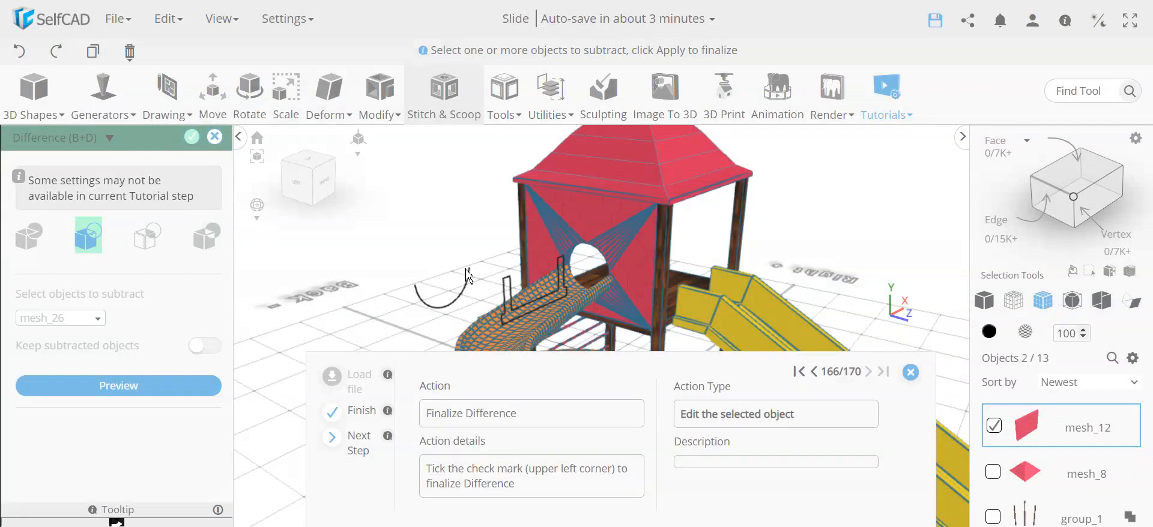
{"action": "scroll", "coordinate": [683, 307], "scroll_direction": "up", "scroll_amount": 3}
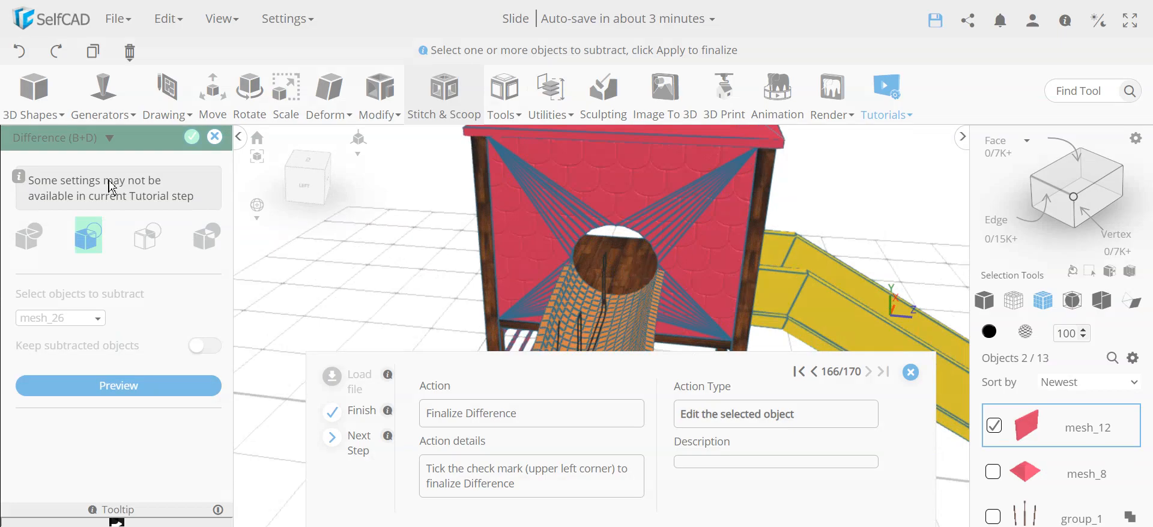
{"action": "right_click_drag", "start_coordinate": [599, 253], "coordinate": [755, 228]}
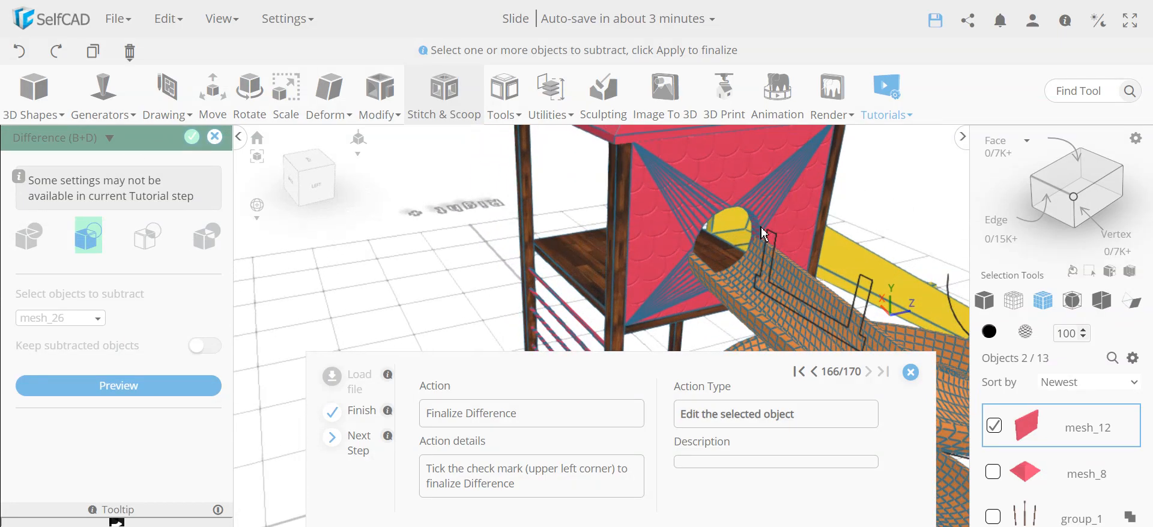
{"action": "scroll", "coordinate": [756, 228], "scroll_direction": "up", "scroll_amount": 5}
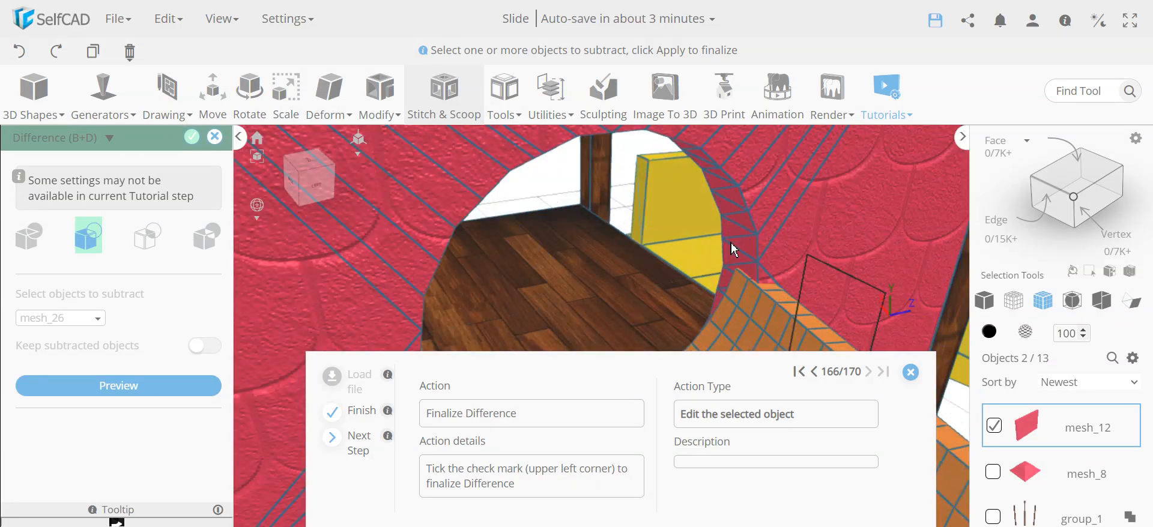
{"action": "left_click", "coordinate": [191, 139]}
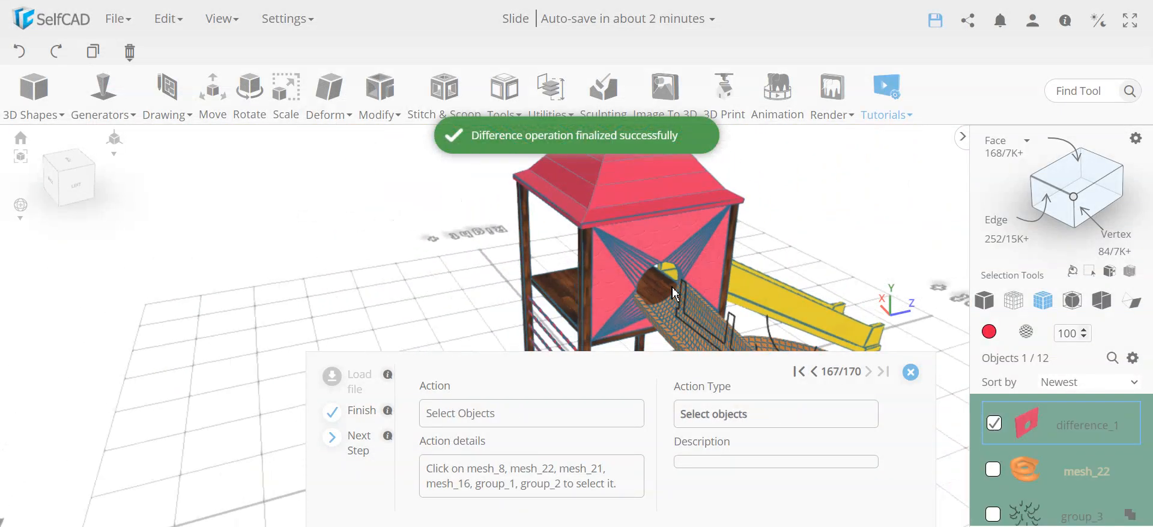
Add mesh_22, mesh_21, group_2, mesh_16, mesh_8 and group_1 to the selected cut wall panel and isolate the selection
{"action": "right_click_drag", "start_coordinate": [604, 311], "coordinate": [676, 312]}
{"action": "left_click", "coordinate": [994, 475]}
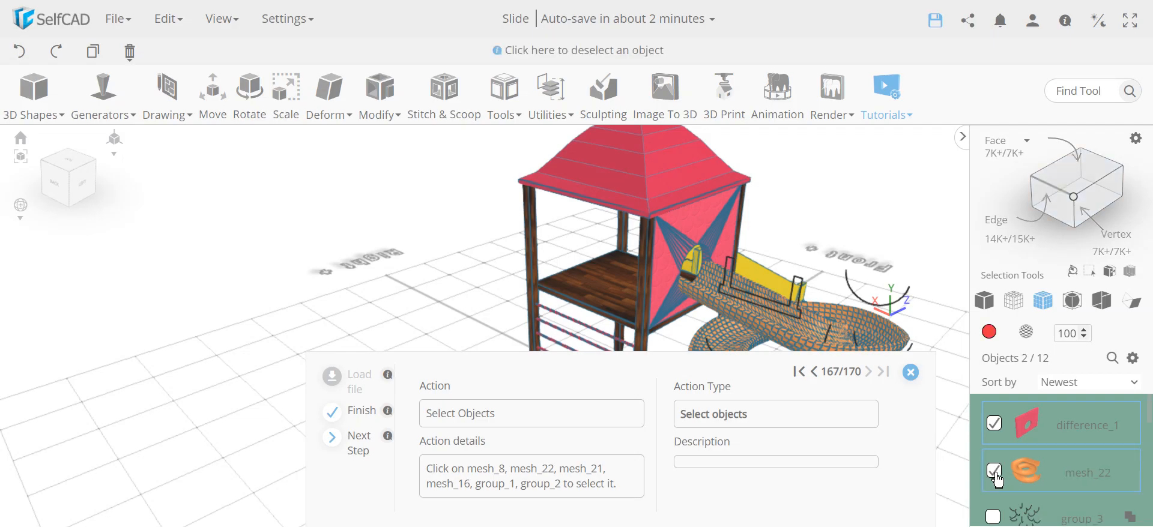
{"action": "scroll", "coordinate": [1021, 477], "scroll_direction": "down", "scroll_amount": 3}
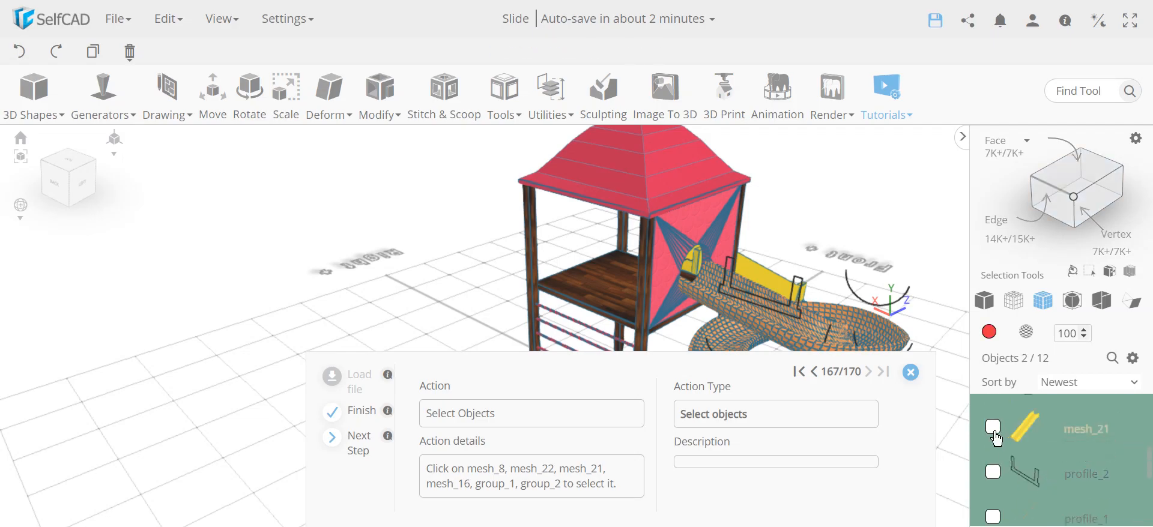
{"action": "left_click", "coordinate": [993, 429]}
{"action": "scroll", "coordinate": [1000, 424], "scroll_direction": "down", "scroll_amount": 3}
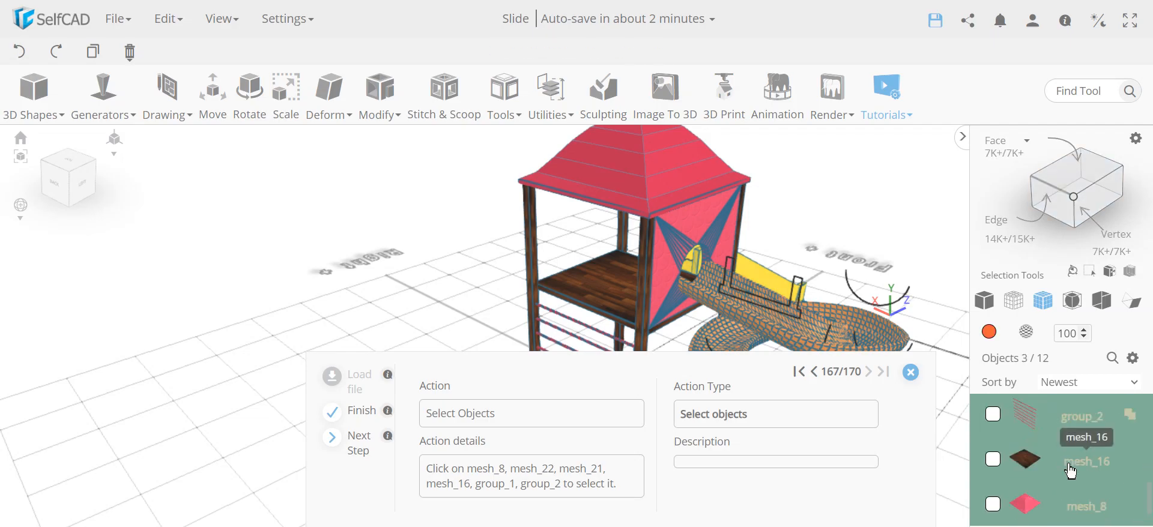
{"action": "left_click", "coordinate": [993, 415]}
{"action": "left_click", "coordinate": [993, 461]}
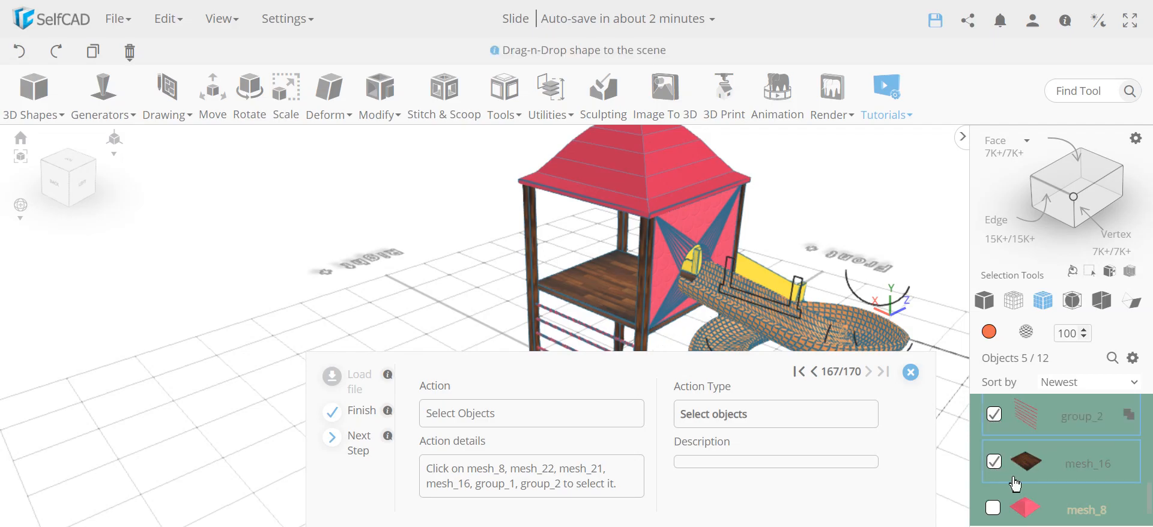
{"action": "scroll", "coordinate": [999, 471], "scroll_direction": "down", "scroll_amount": 1}
{"action": "left_click", "coordinate": [999, 466]}
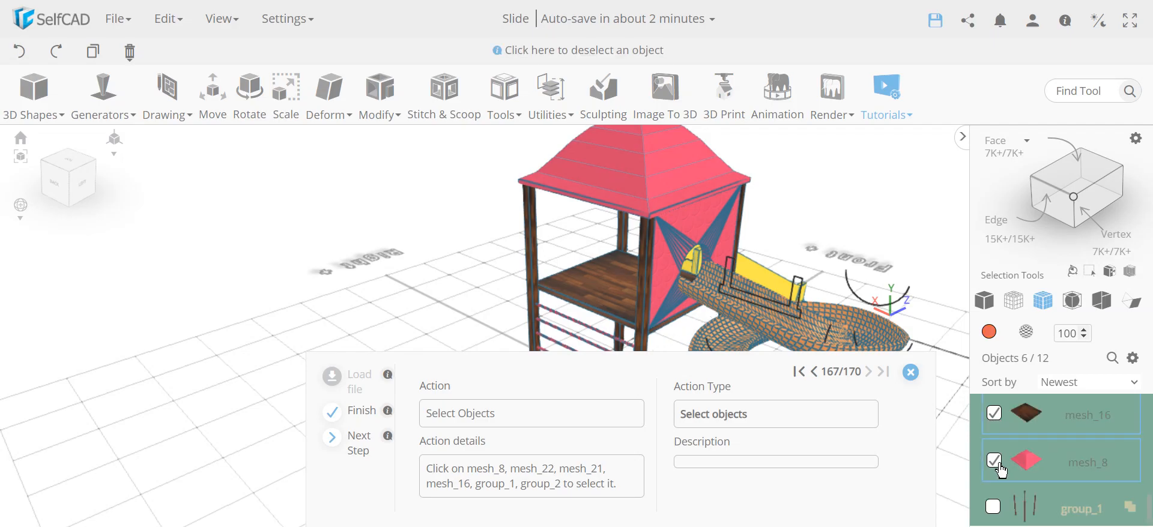
{"action": "left_click", "coordinate": [993, 508]}
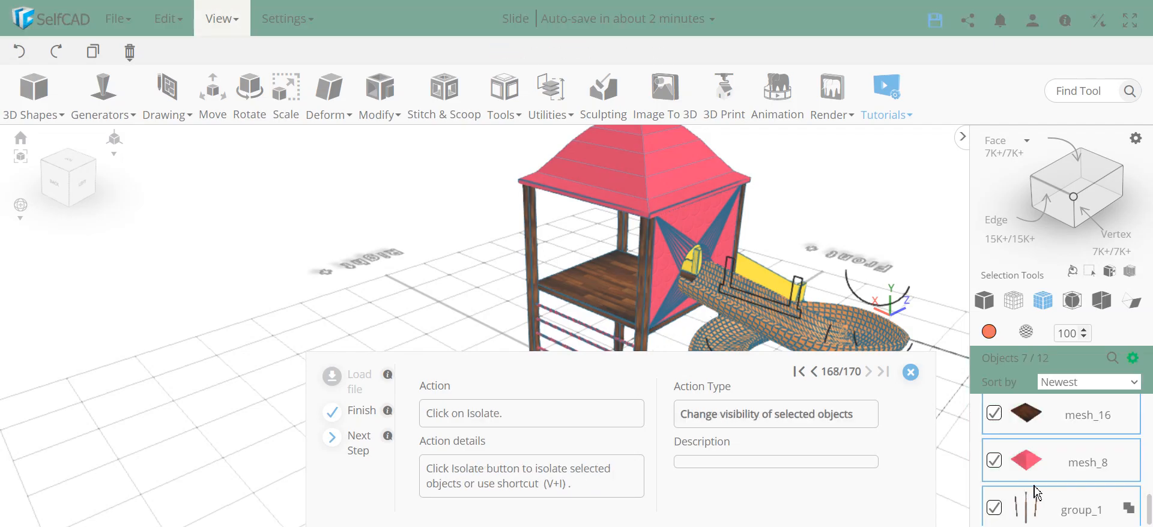
{"action": "left_click", "coordinate": [1132, 358]}
{"action": "left_click", "coordinate": [1118, 505]}
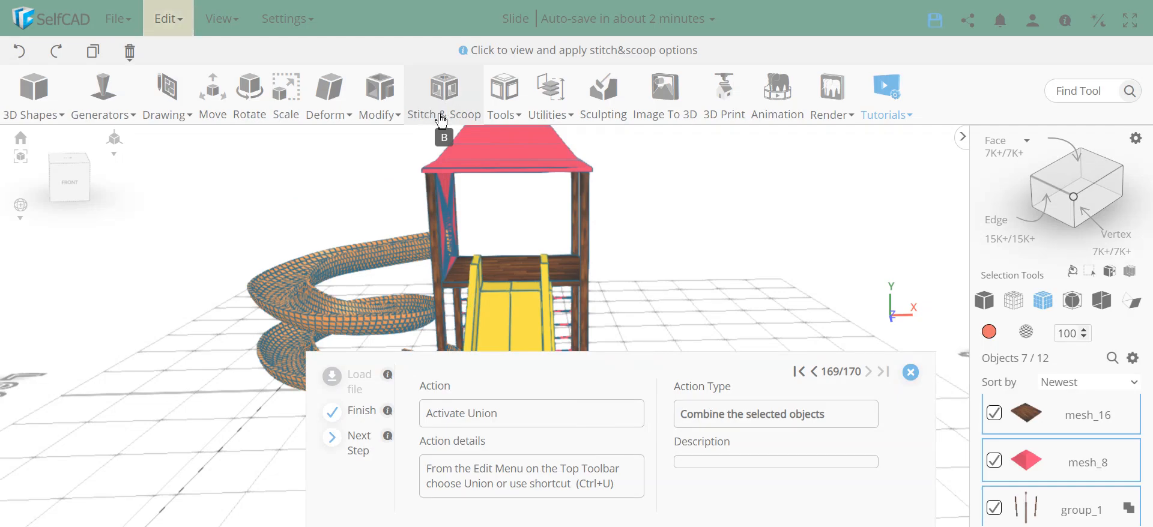
{"action": "left_click", "coordinate": [551, 86]}
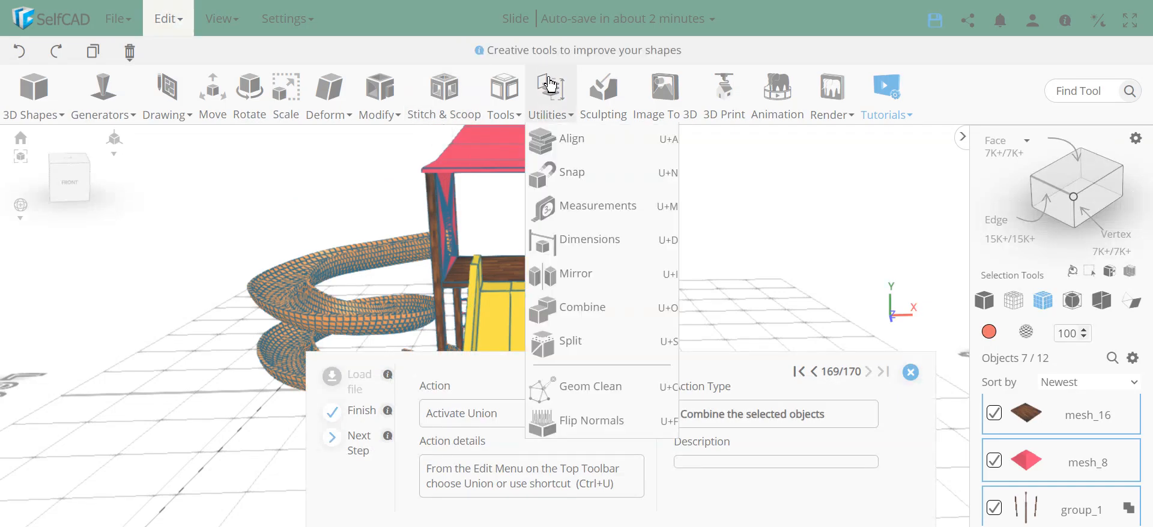
{"action": "left_click", "coordinate": [551, 86]}
{"action": "mouse_move", "coordinate": [552, 113]}
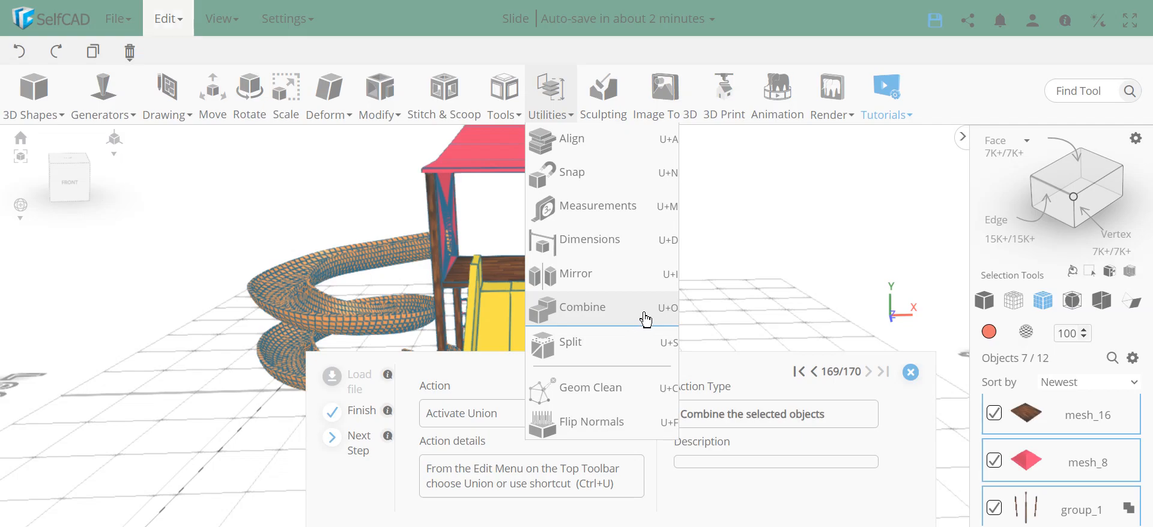
Combine the selected tower, roof, wall and slide objects into one object with Union
{"action": "left_click", "coordinate": [171, 27]}
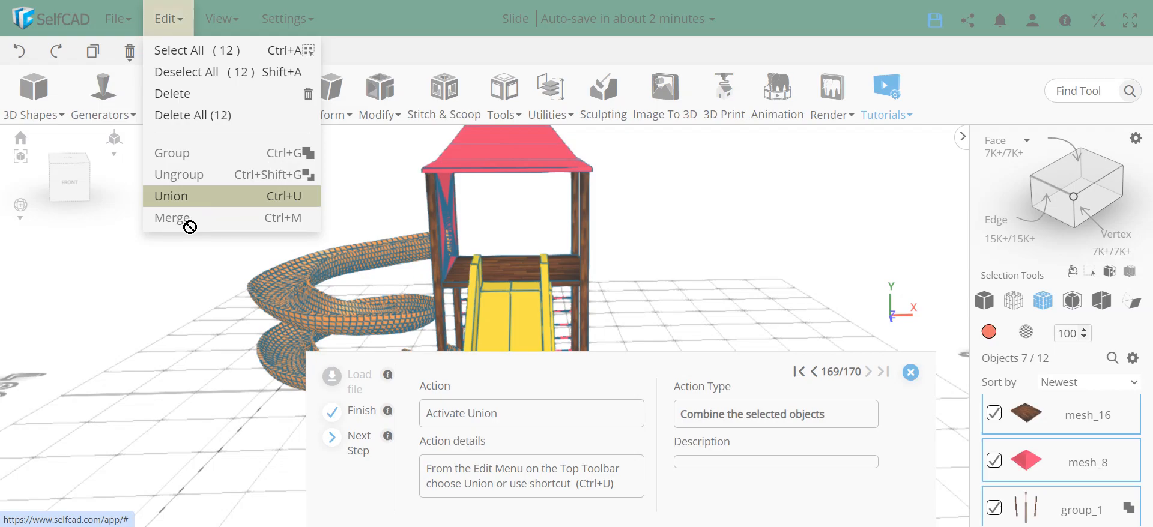
{"action": "mouse_move", "coordinate": [168, 18]}
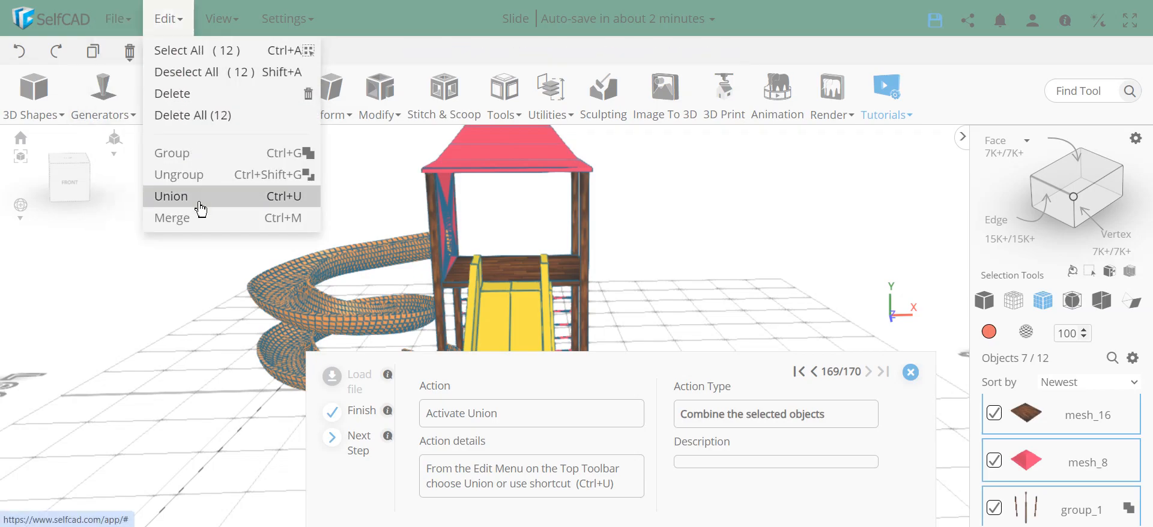
{"action": "left_click", "coordinate": [260, 205]}
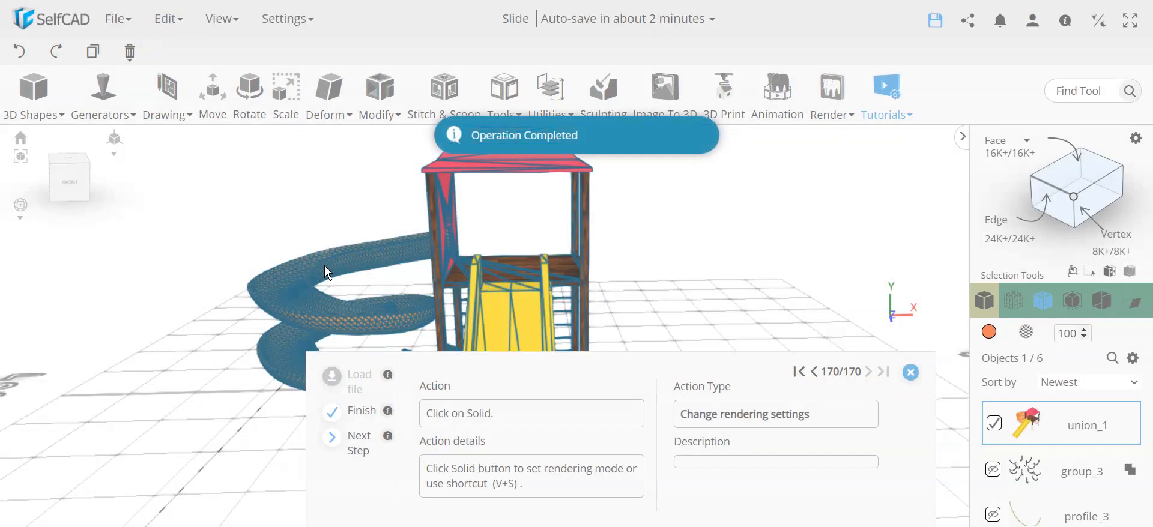
Set the united model to solid display and close the finished interactive tutorial
{"action": "left_click_drag", "start_coordinate": [386, 282], "coordinate": [480, 283]}
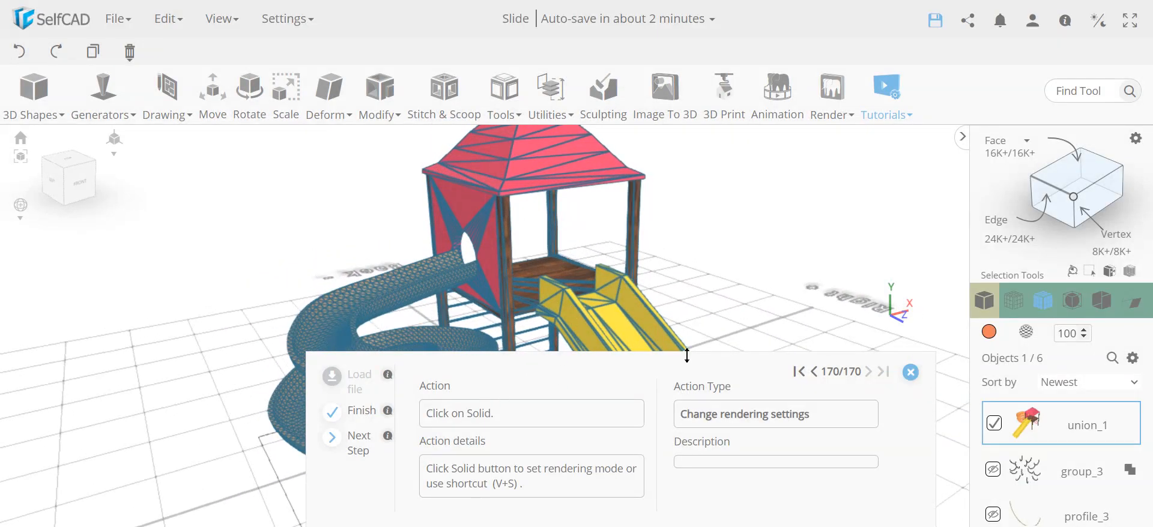
{"action": "left_click", "coordinate": [985, 307]}
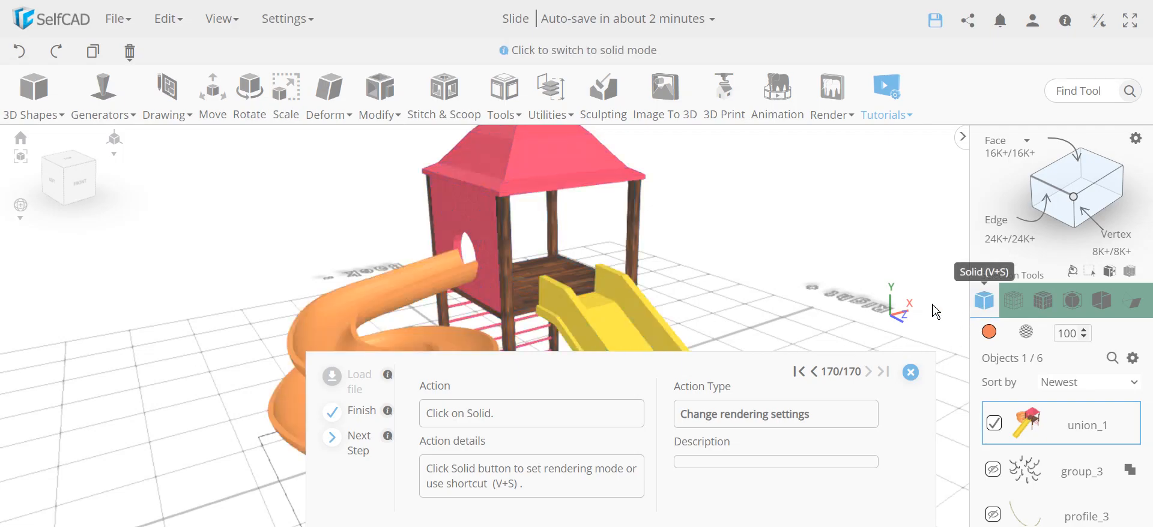
{"action": "left_click", "coordinate": [910, 372]}
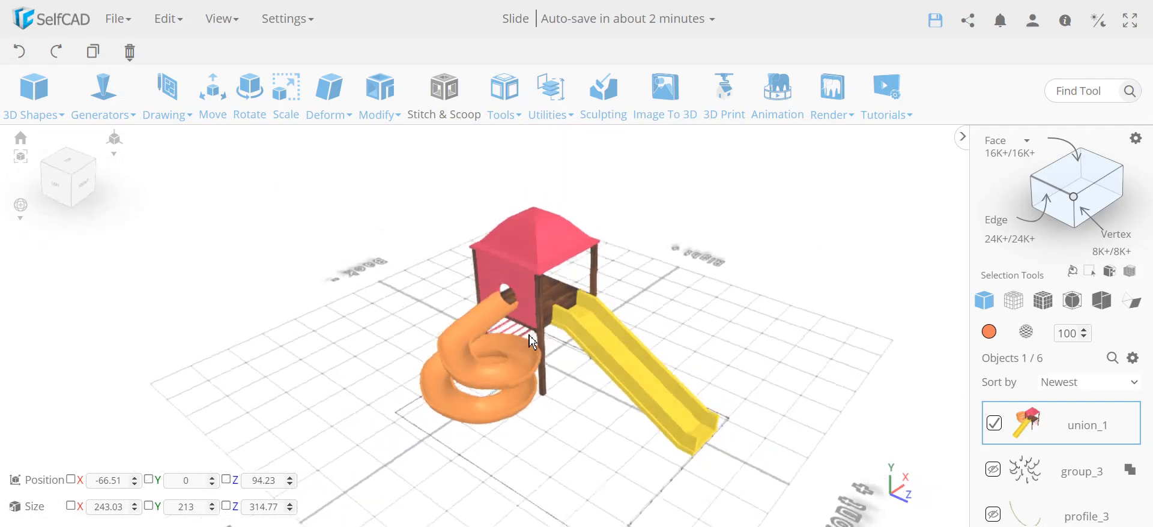
Show the united model with its mesh edges and examine the roof and cut wall up close
{"action": "left_click", "coordinate": [1043, 300]}
{"action": "left_click_drag", "start_coordinate": [534, 291], "coordinate": [546, 297]}
{"action": "scroll", "coordinate": [547, 298], "scroll_direction": "up", "scroll_amount": 5}
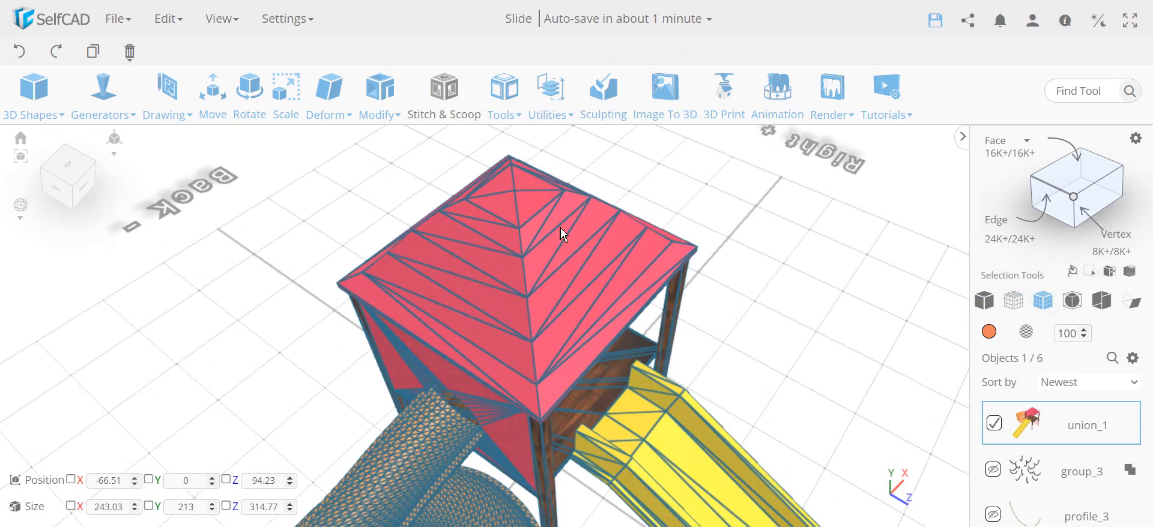
{"action": "scroll", "coordinate": [553, 296], "scroll_direction": "up", "scroll_amount": 3}
{"action": "left_click_drag", "start_coordinate": [626, 280], "coordinate": [683, 341]}
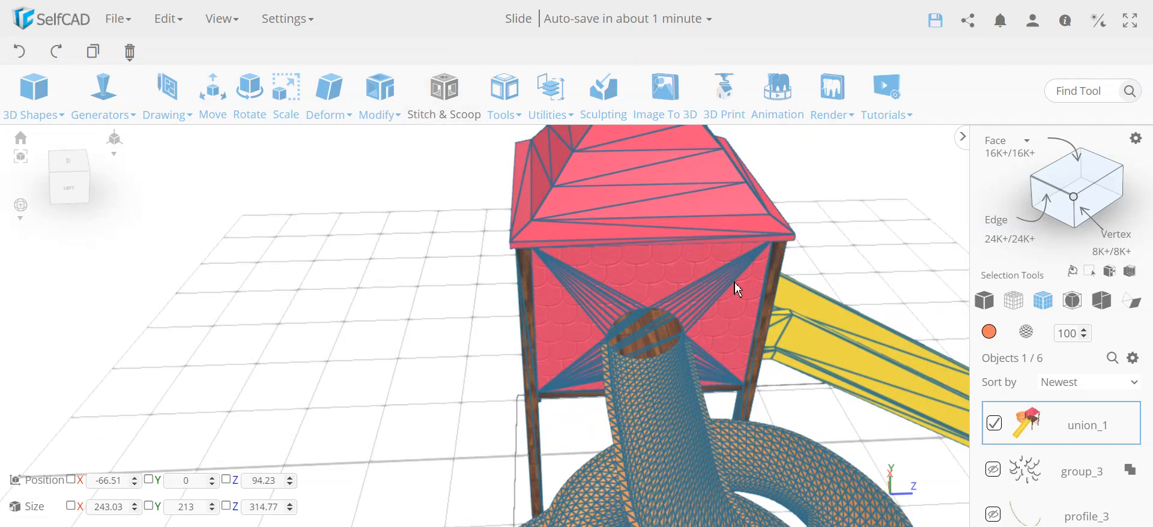
{"action": "left_click_drag", "start_coordinate": [734, 283], "coordinate": [689, 312]}
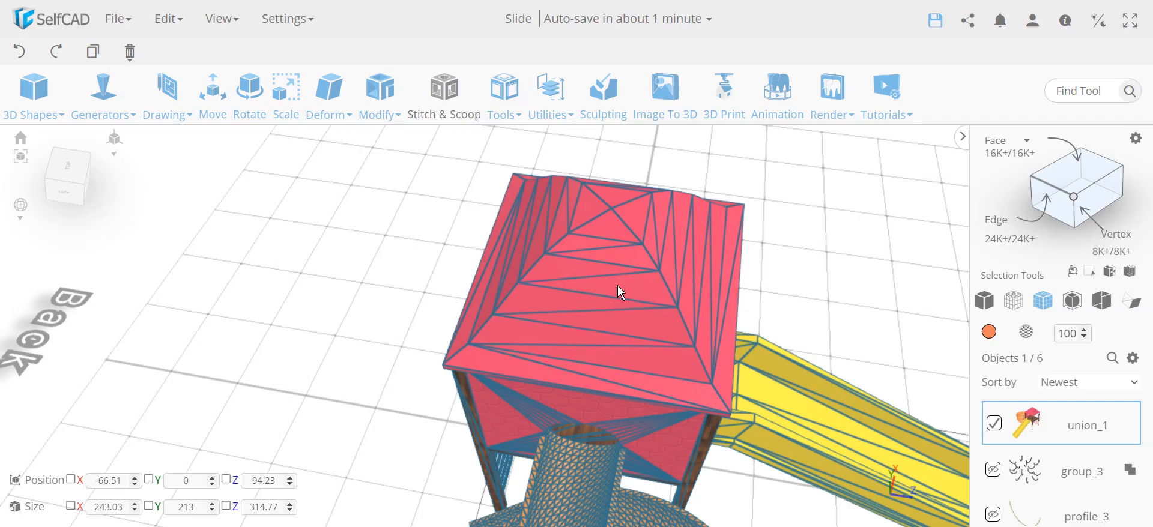
Simplify the united model's mesh with Resolution at detail level 0 and finalize it
{"action": "left_click", "coordinate": [381, 96]}
{"action": "left_click", "coordinate": [401, 404]}
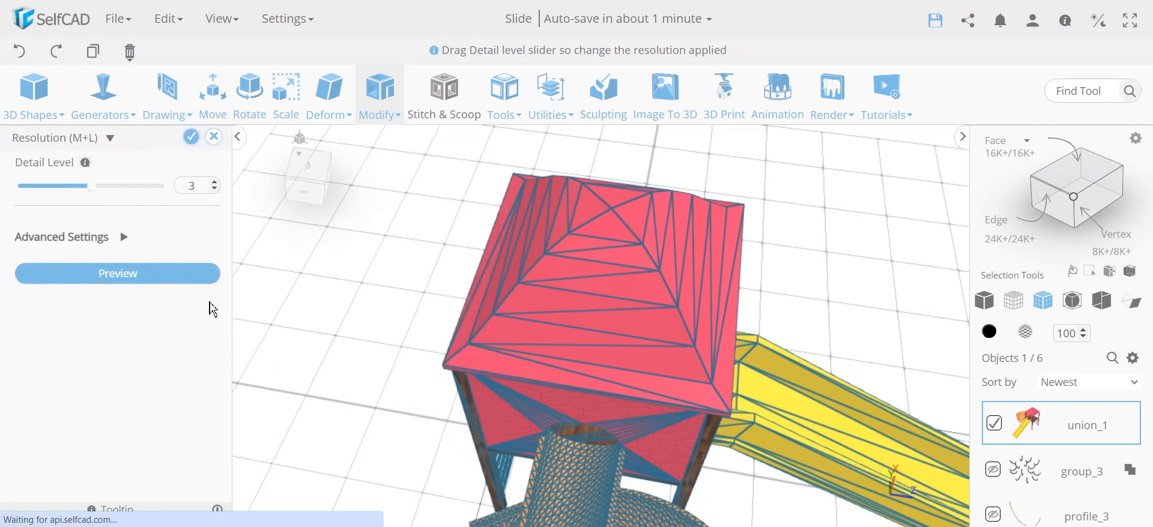
{"action": "left_click_drag", "start_coordinate": [100, 189], "coordinate": [19, 189]}
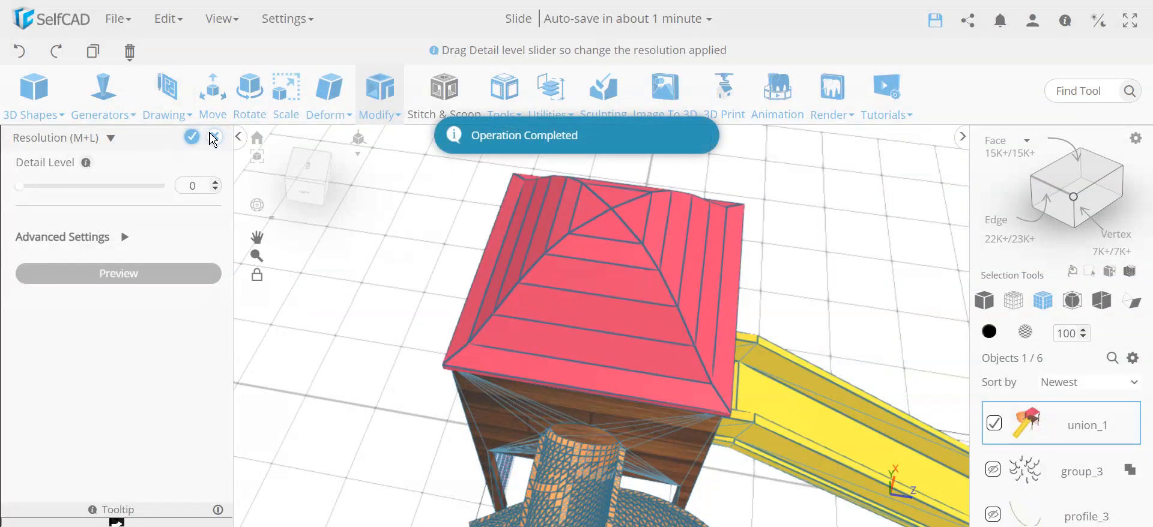
{"action": "left_click", "coordinate": [192, 138]}
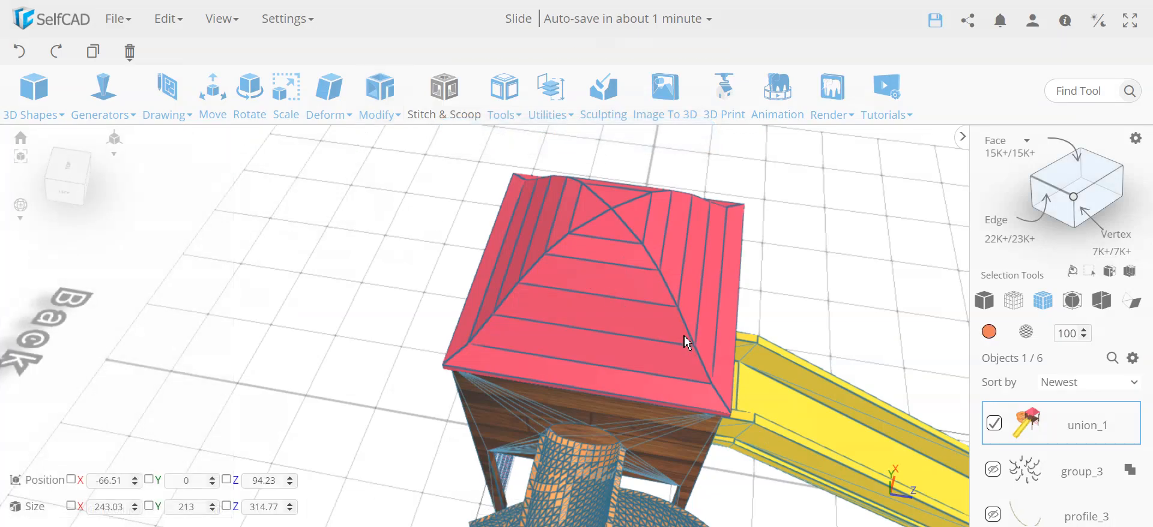
Inspect the simplified mesh, return the model to solid display and frame the whole tower with both slides
{"action": "scroll", "coordinate": [683, 337], "scroll_direction": "down", "scroll_amount": 5}
{"action": "right_click_drag", "start_coordinate": [698, 348], "coordinate": [562, 326]}
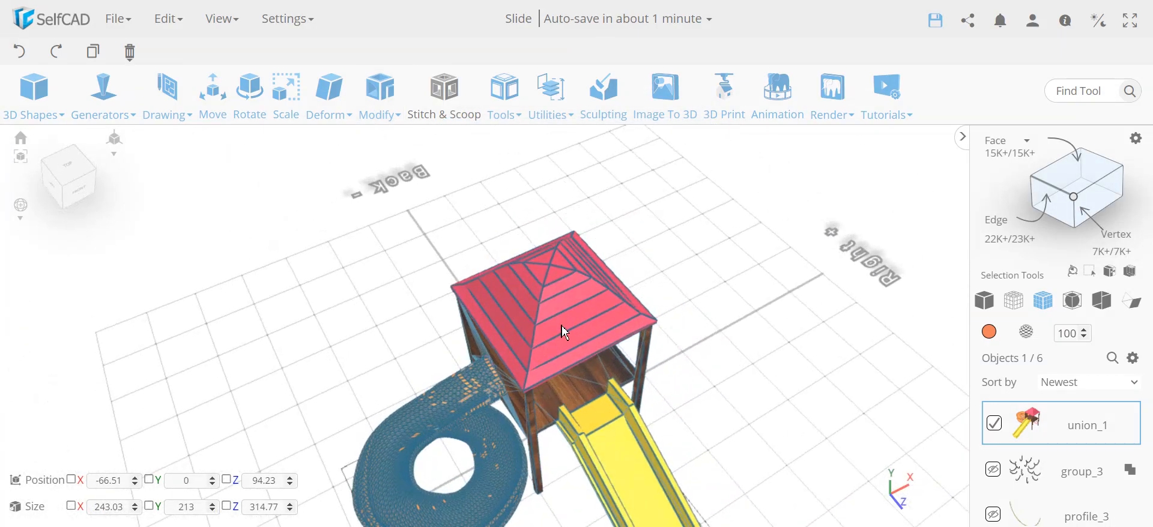
{"action": "scroll", "coordinate": [571, 326], "scroll_direction": "up", "scroll_amount": 2}
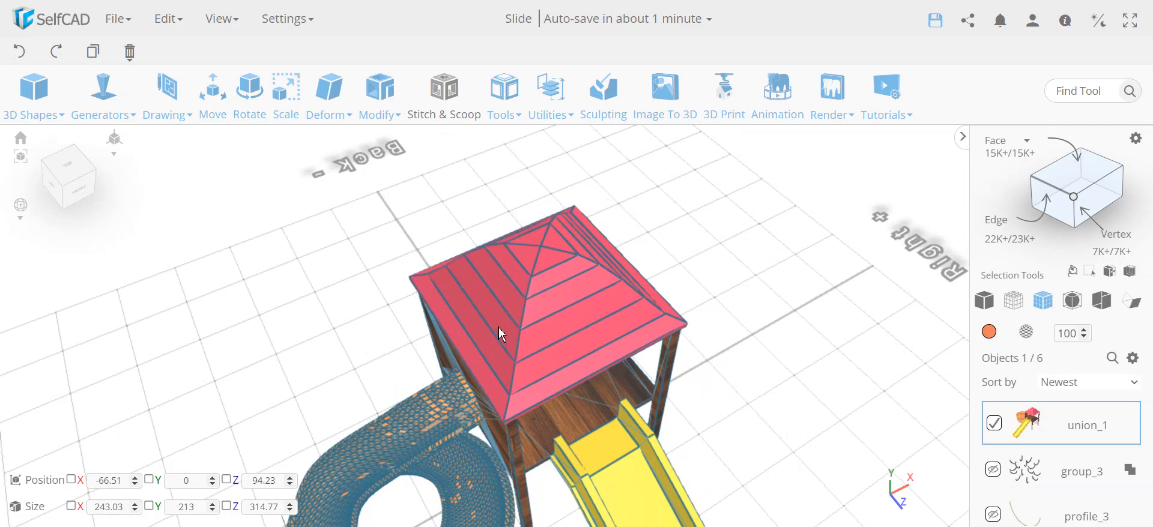
{"action": "right_click_drag", "start_coordinate": [557, 311], "coordinate": [528, 298]}
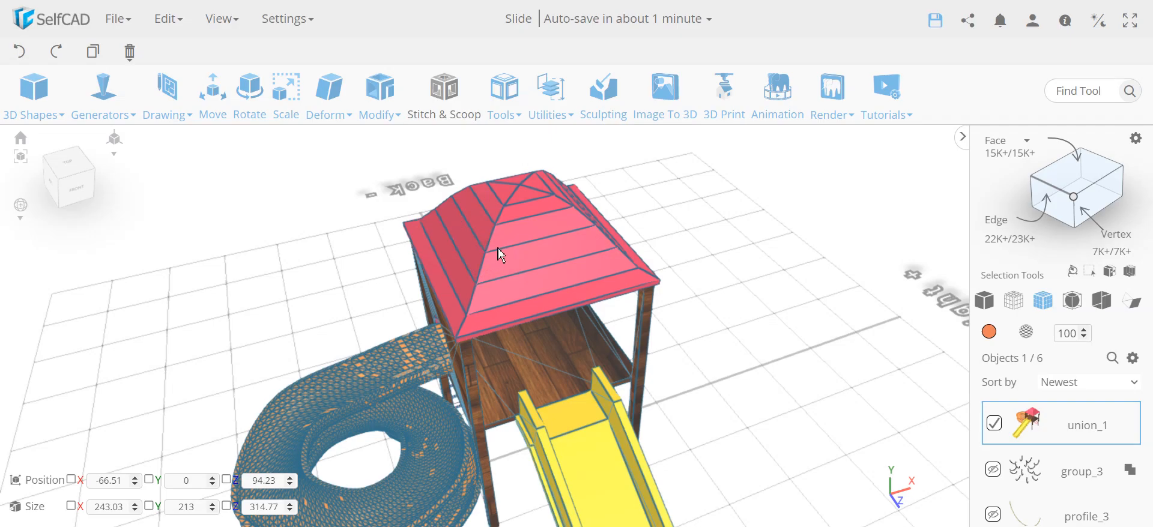
{"action": "right_click_drag", "start_coordinate": [599, 277], "coordinate": [560, 239]}
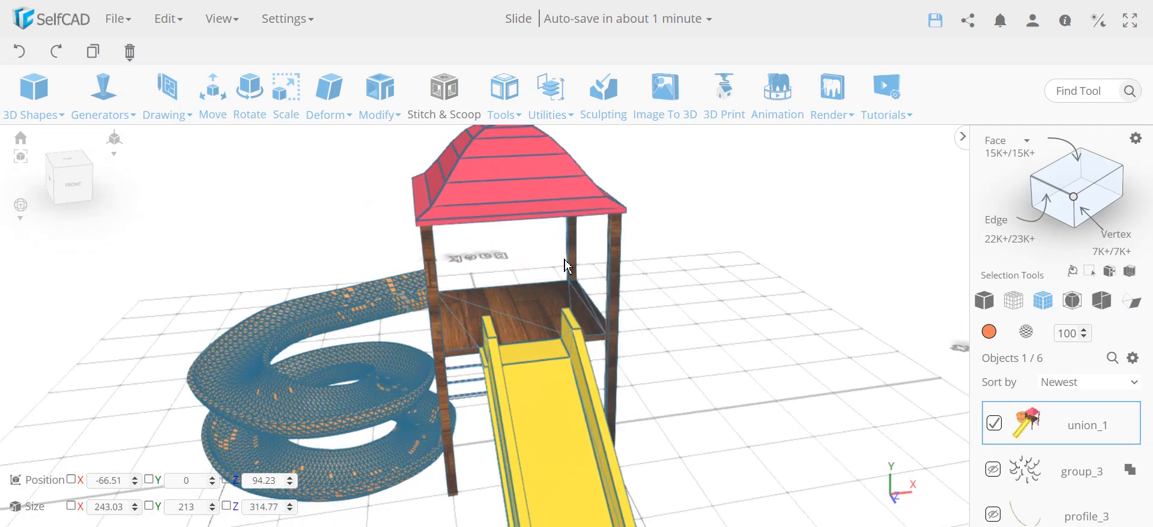
{"action": "left_click", "coordinate": [984, 300]}
{"action": "right_click_drag", "start_coordinate": [937, 324], "coordinate": [479, 293]}
{"action": "scroll", "coordinate": [479, 293], "scroll_direction": "down", "scroll_amount": 5}
{"action": "right_click_drag", "start_coordinate": [353, 303], "coordinate": [523, 368]}
{"action": "middle_click_drag", "start_coordinate": [522, 368], "coordinate": [652, 359]}
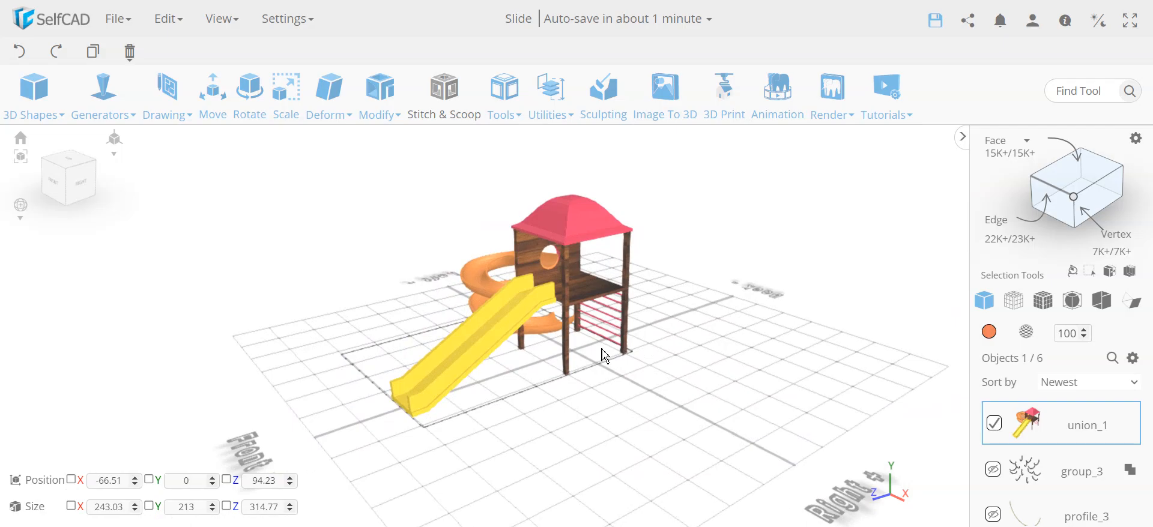
{"action": "right_click_drag", "start_coordinate": [583, 339], "coordinate": [760, 333]}
{"action": "right_click_drag", "start_coordinate": [480, 347], "coordinate": [560, 338]}
{"action": "middle_click_drag", "start_coordinate": [563, 345], "coordinate": [541, 351]}
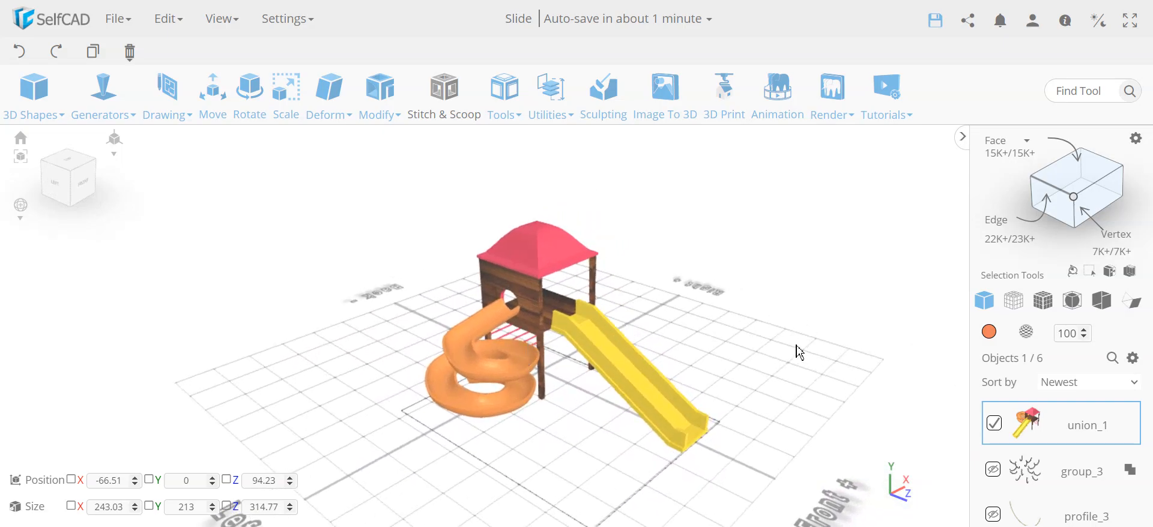
Open Render Image for the slide model and turn off the Background Plate
{"action": "left_click", "coordinate": [828, 111]}
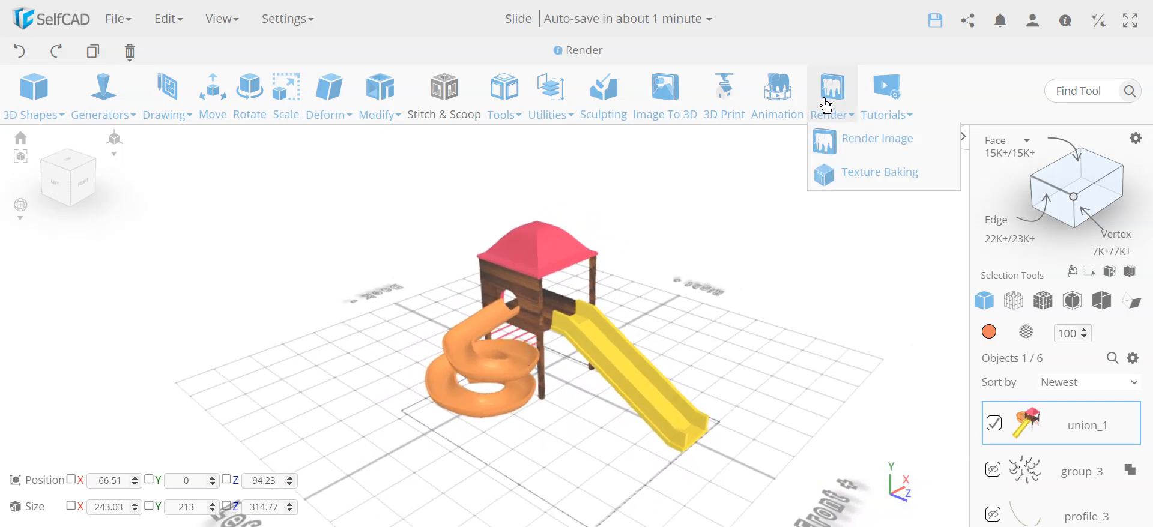
{"action": "left_click", "coordinate": [870, 139]}
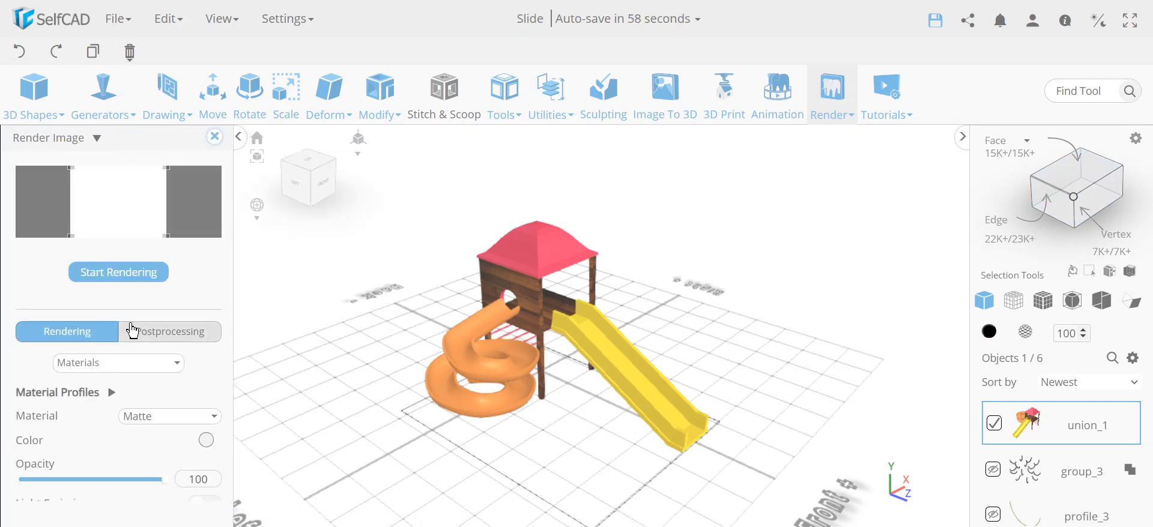
{"action": "left_click", "coordinate": [166, 271]}
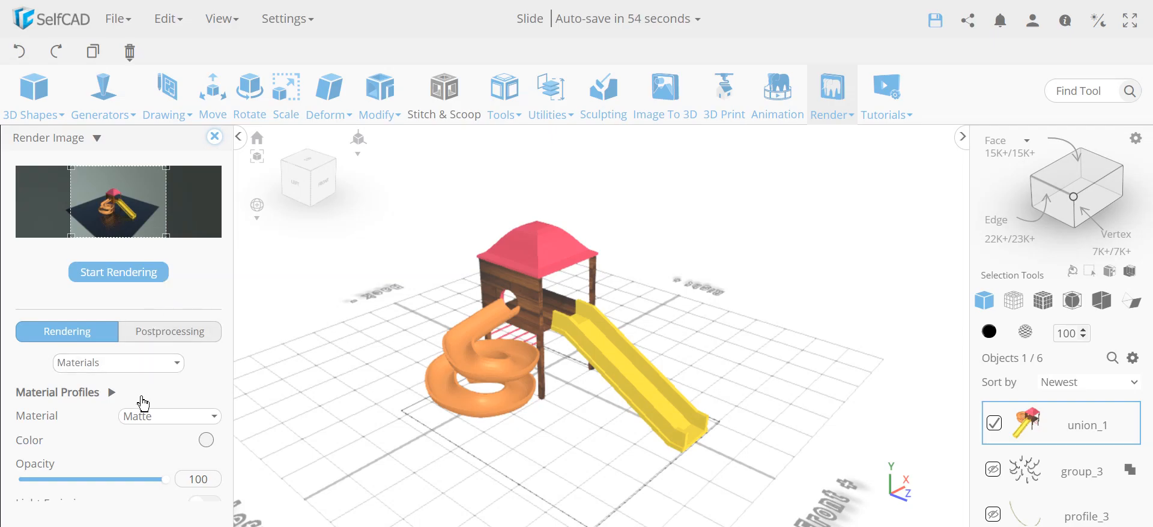
{"action": "left_click", "coordinate": [115, 367]}
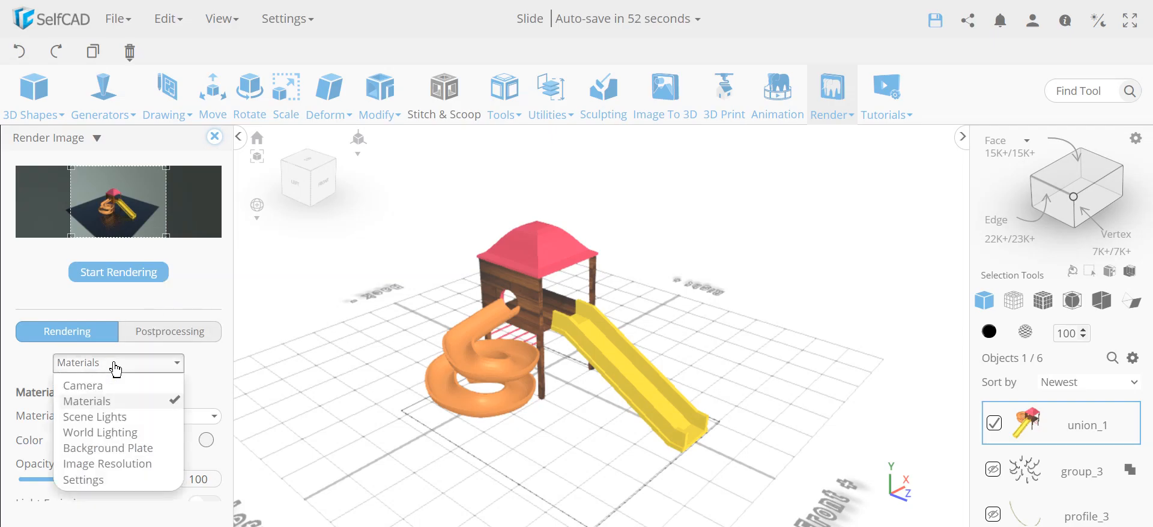
{"action": "left_click", "coordinate": [140, 449]}
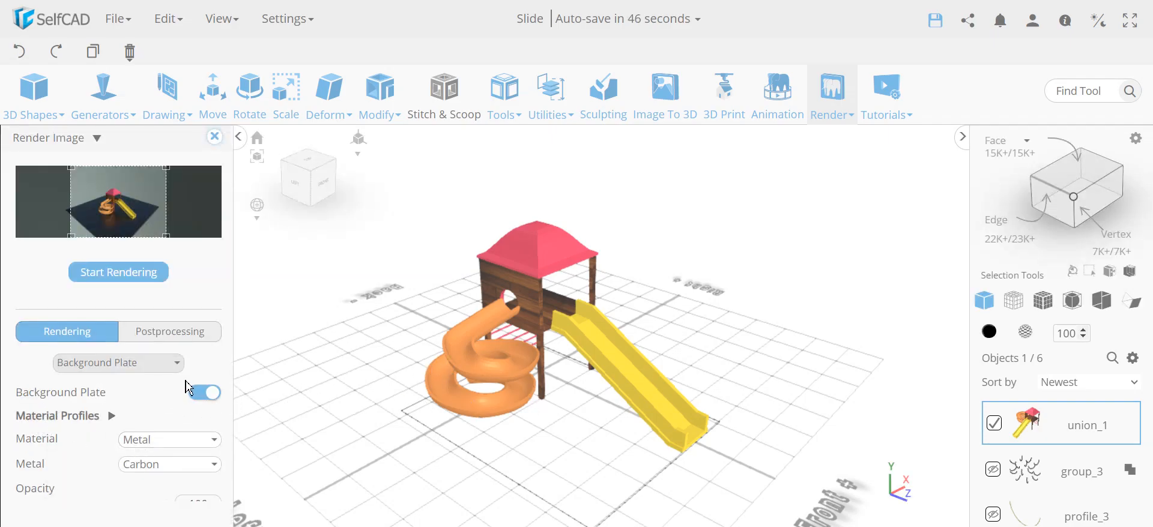
{"action": "left_click", "coordinate": [204, 396]}
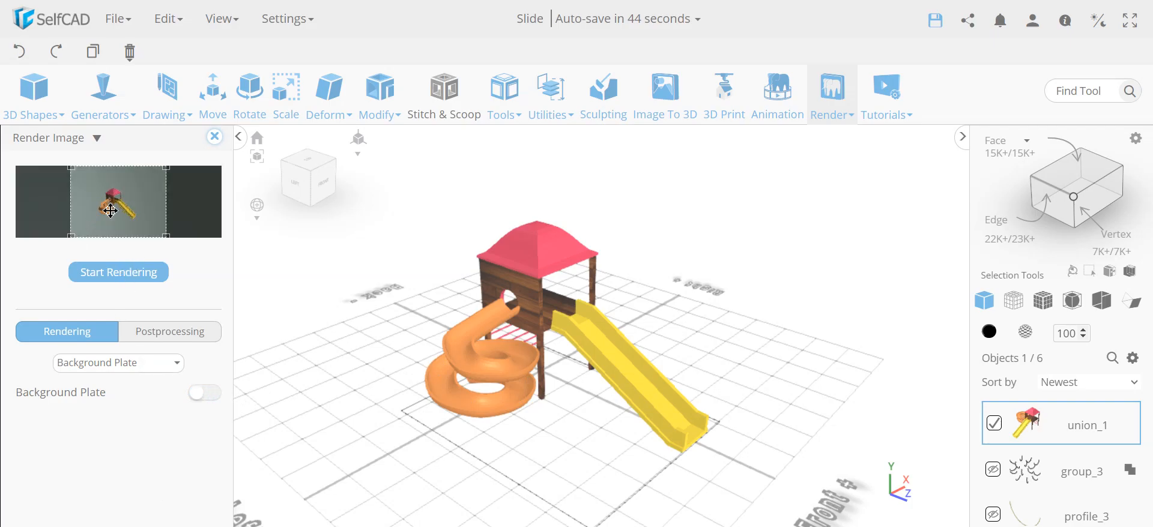
Change the render's World Lighting type to HDRI
{"action": "left_click", "coordinate": [127, 364]}
{"action": "left_click", "coordinate": [134, 433]}
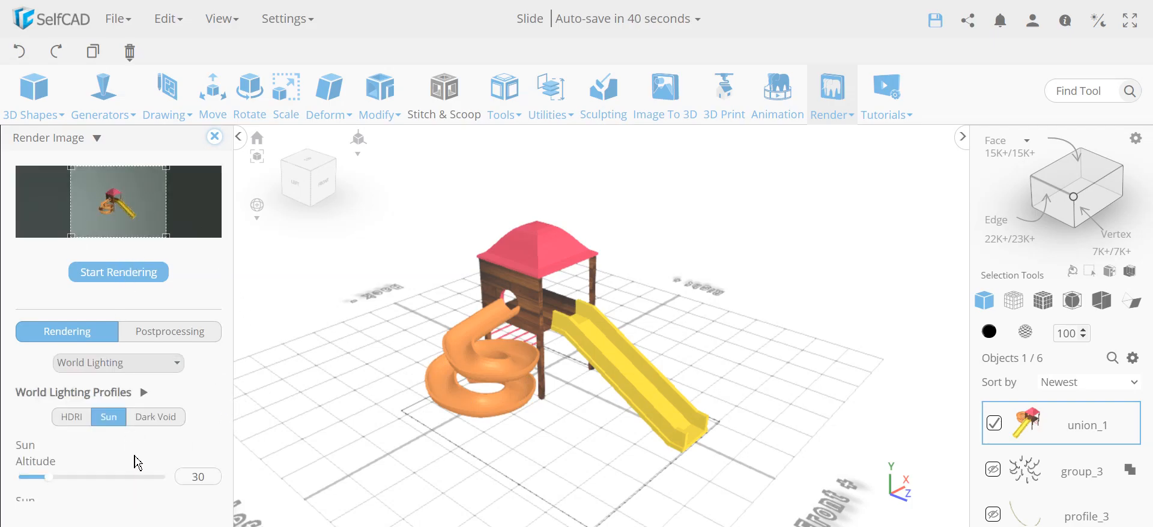
{"action": "left_click", "coordinate": [65, 418]}
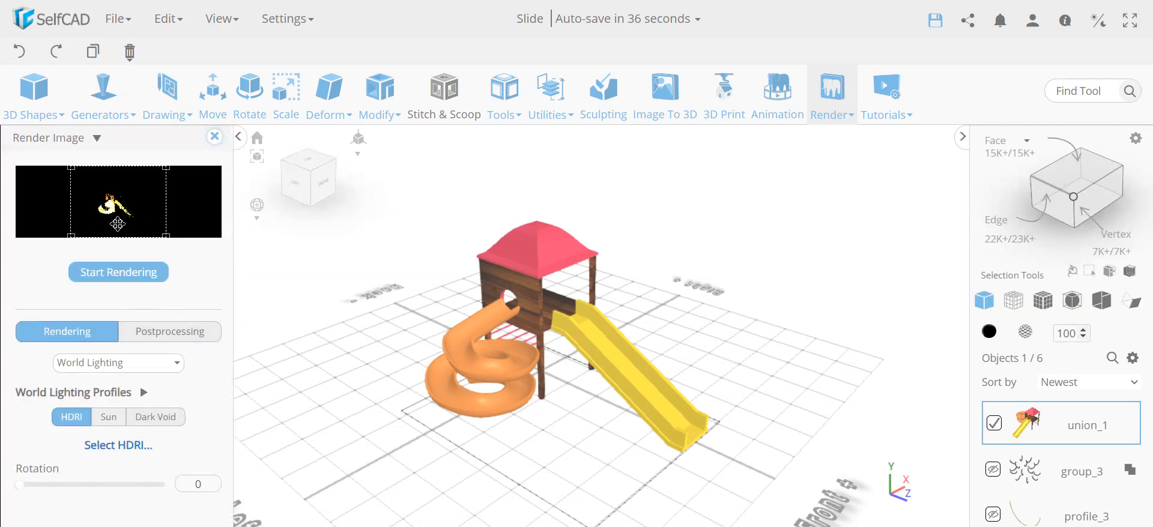
Filter the HDRI library to Outdoor, download Approaching Storm and select it as the environment
{"action": "left_click", "coordinate": [120, 452]}
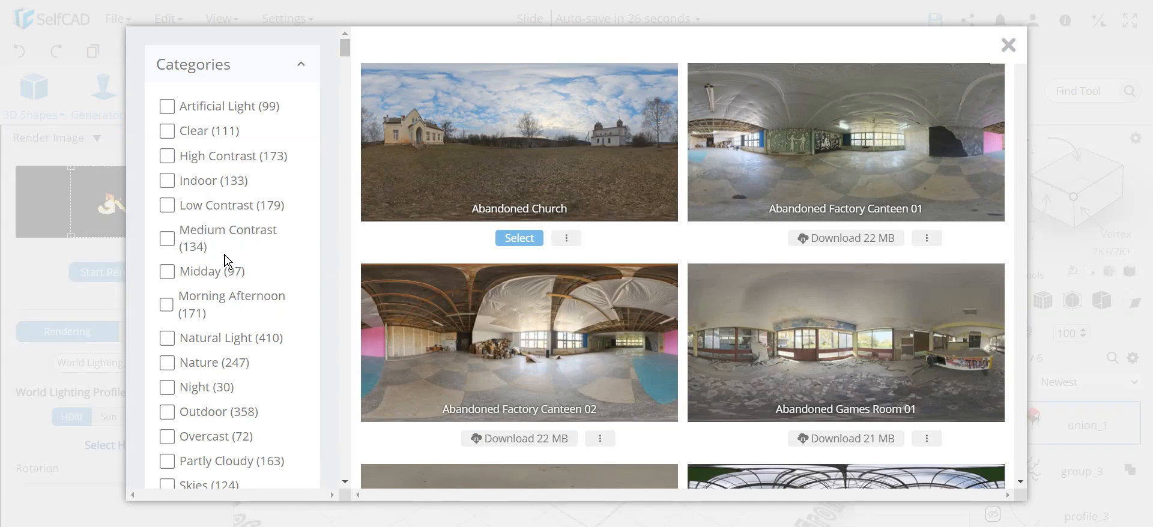
{"action": "scroll", "coordinate": [225, 261], "scroll_direction": "down", "scroll_amount": 1}
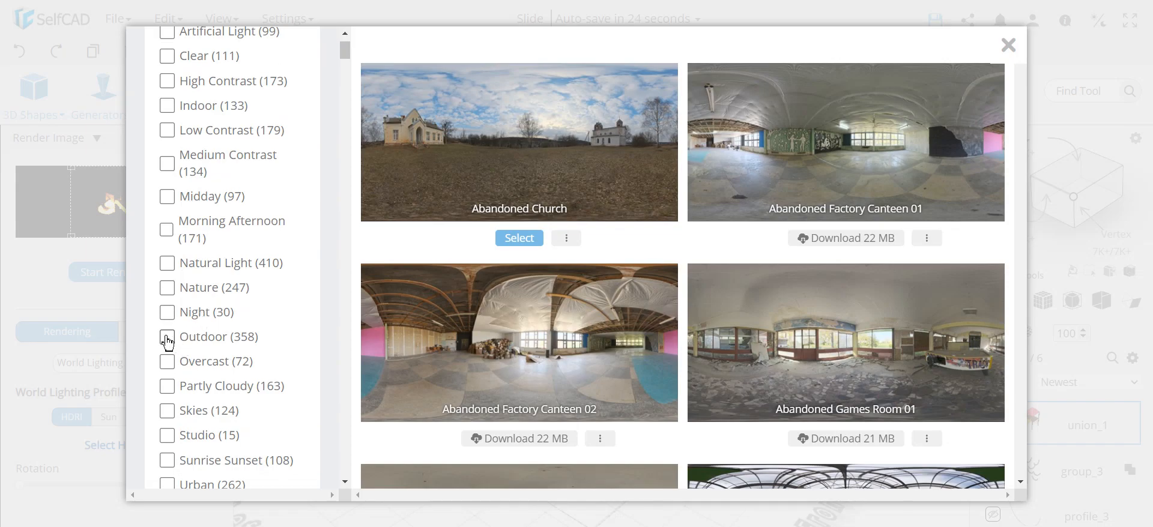
{"action": "left_click", "coordinate": [168, 341]}
{"action": "scroll", "coordinate": [265, 283], "scroll_direction": "up", "scroll_amount": 1}
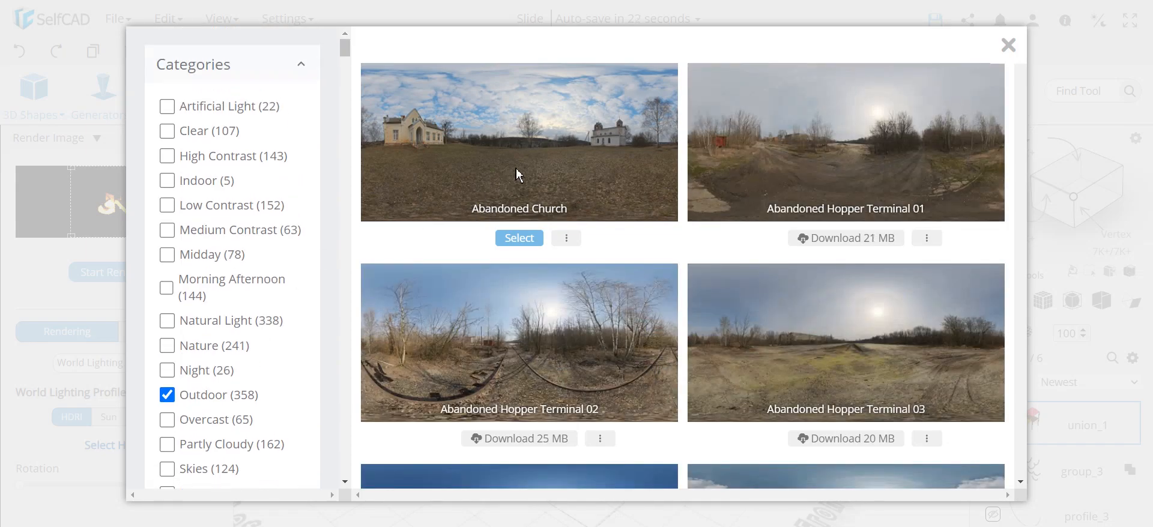
{"action": "scroll", "coordinate": [563, 207], "scroll_direction": "down", "scroll_amount": 14}
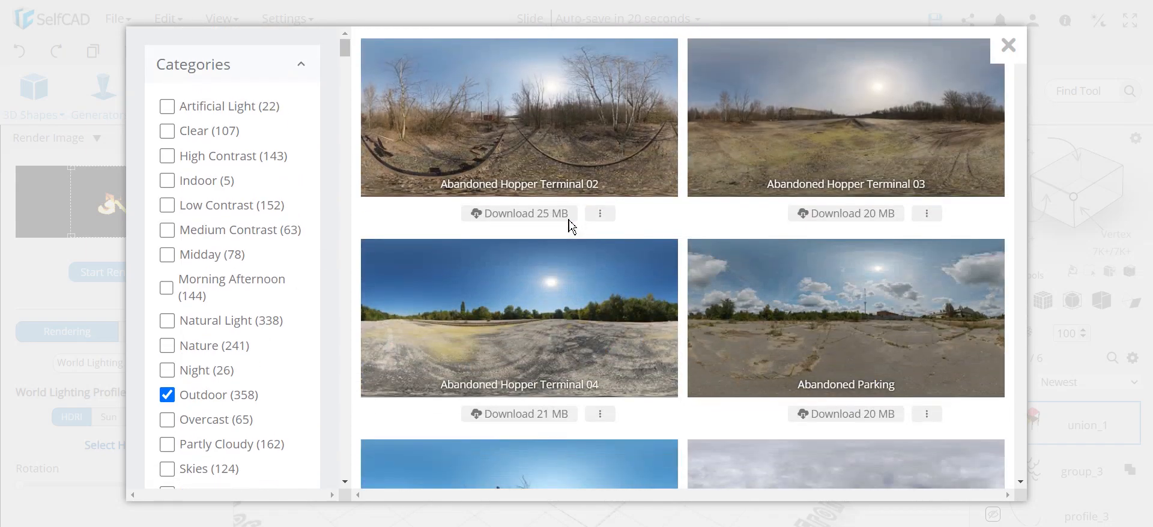
{"action": "scroll", "coordinate": [616, 244], "scroll_direction": "down", "scroll_amount": 4}
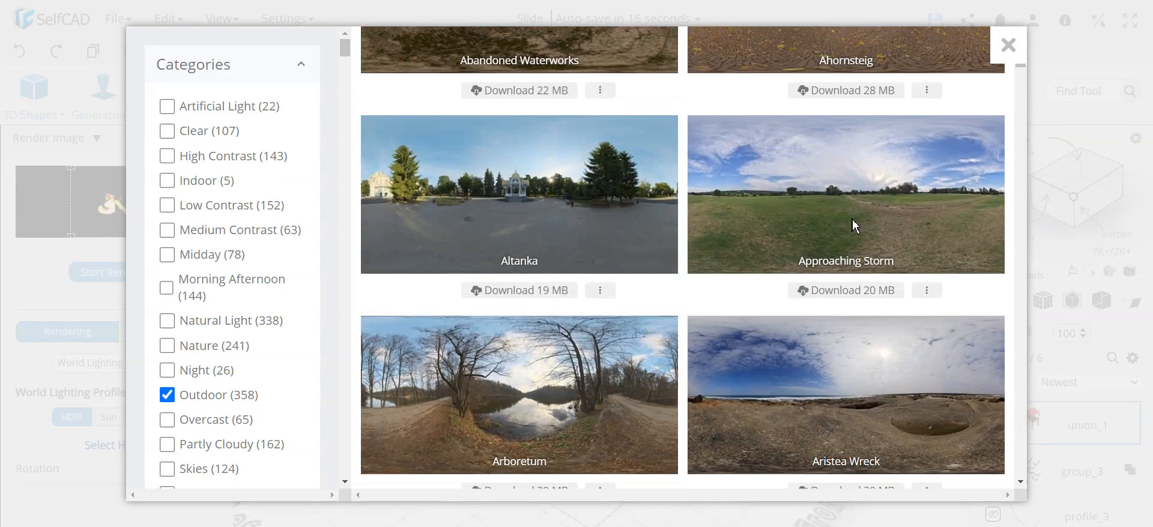
{"action": "left_click", "coordinate": [853, 297]}
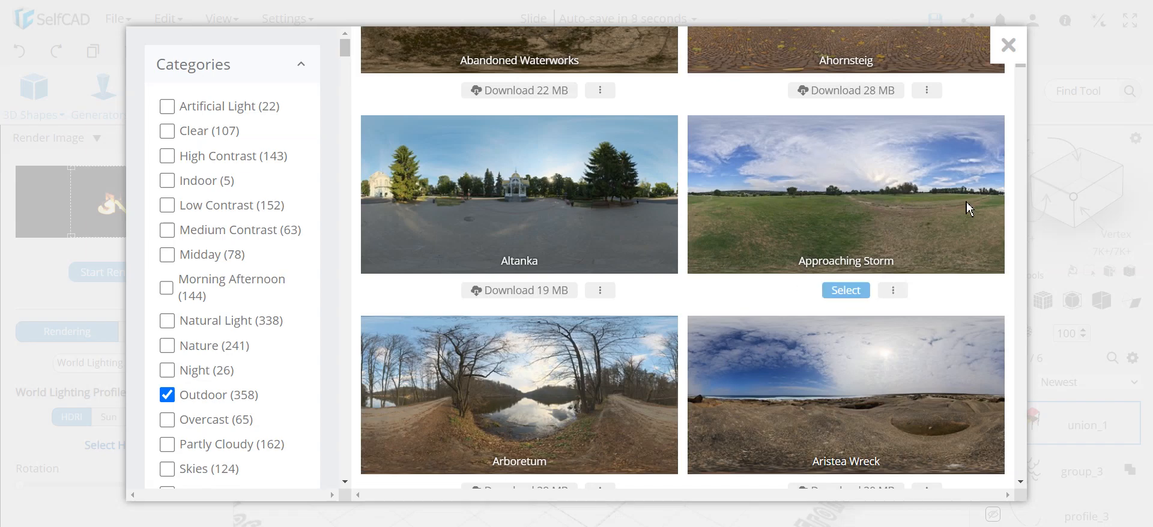
{"action": "left_click", "coordinate": [846, 291]}
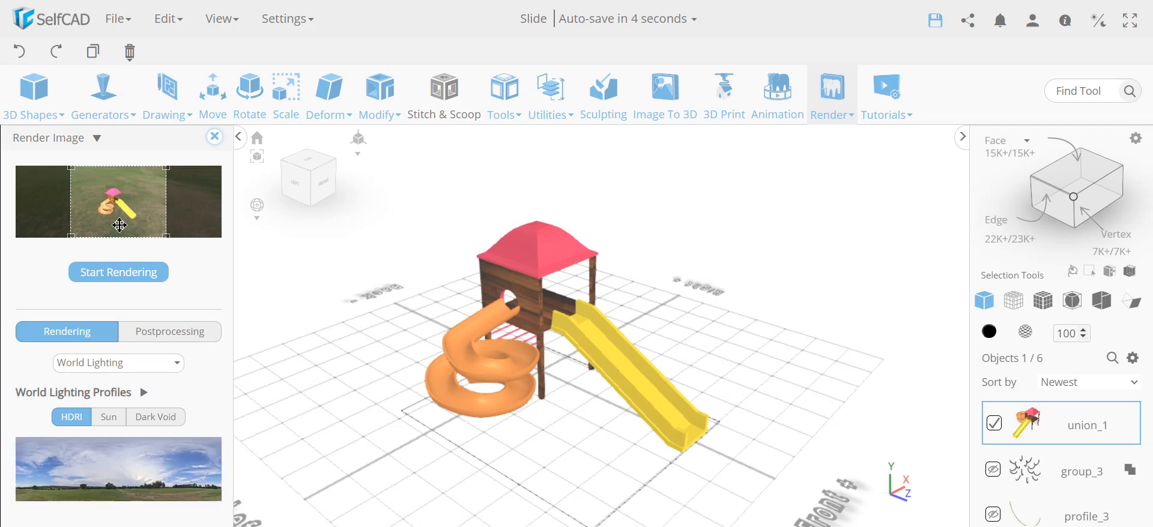
Turn the render's Background Plate back on
{"action": "left_click", "coordinate": [123, 363]}
{"action": "left_click", "coordinate": [120, 450]}
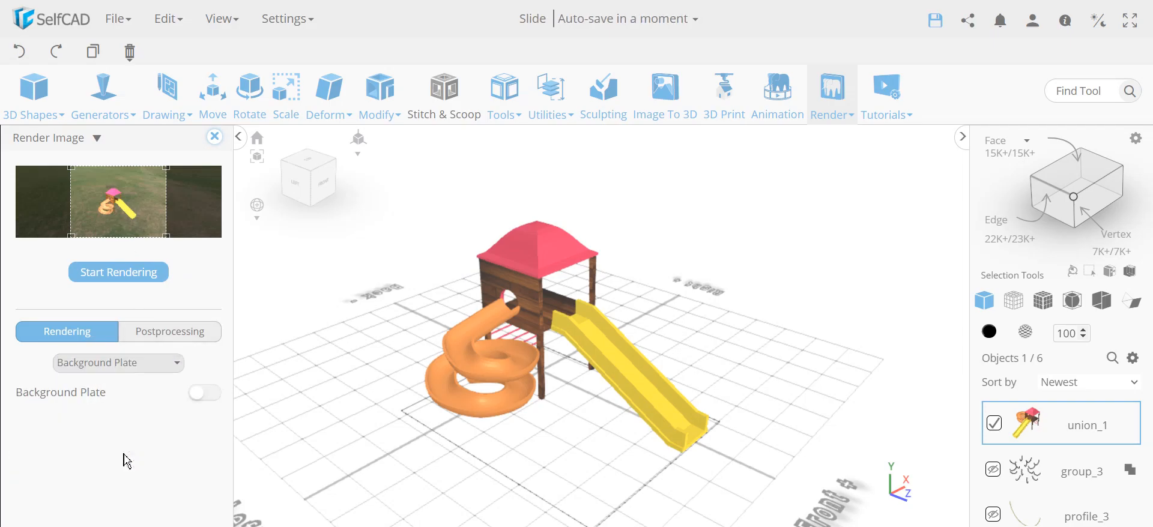
{"action": "left_click", "coordinate": [214, 398]}
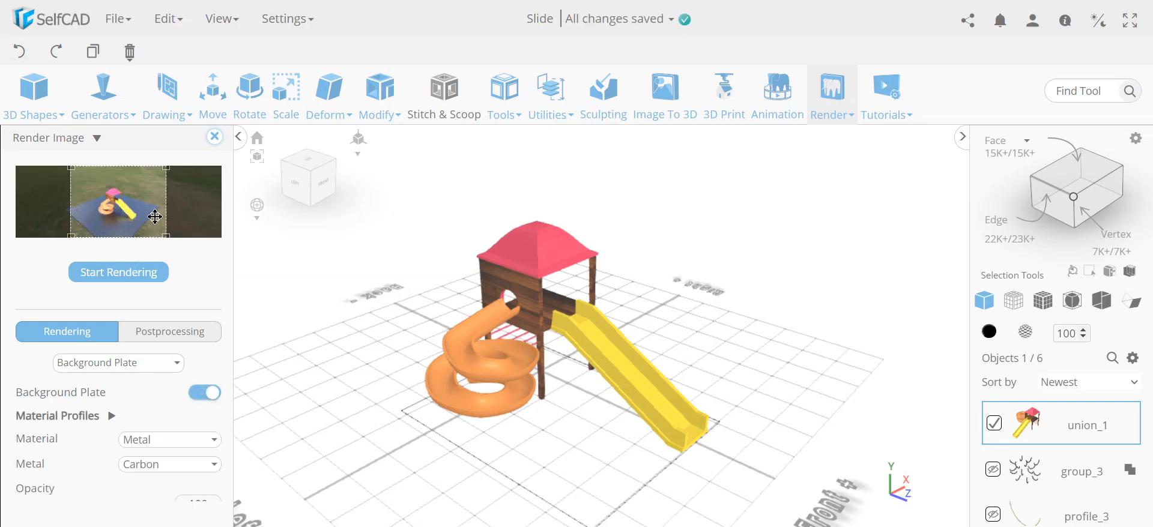
Turn off the render's Background Plate and bring up the World Lighting settings for the HDRI environment
{"action": "left_click", "coordinate": [203, 400]}
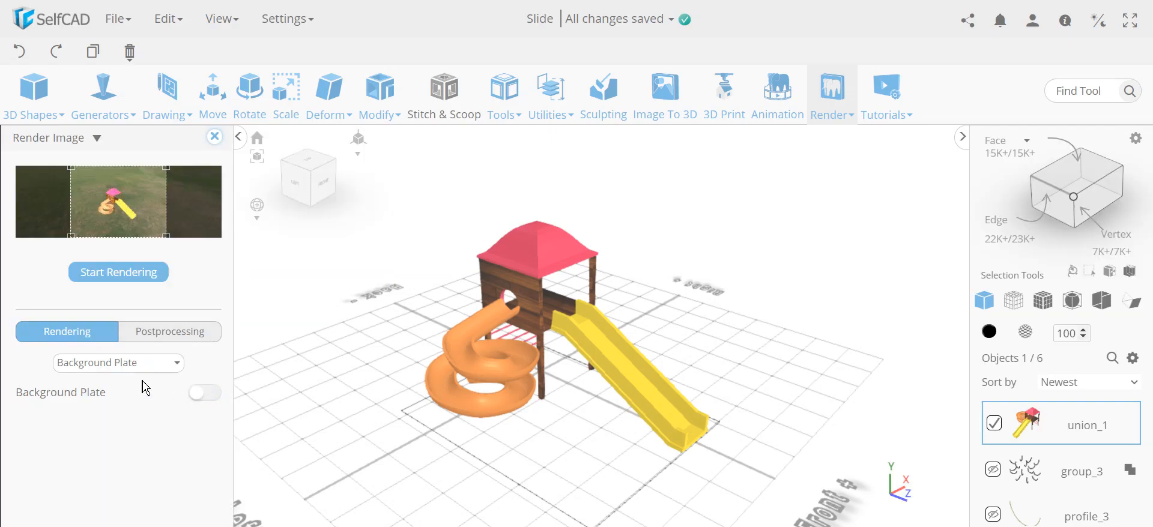
{"action": "left_click", "coordinate": [99, 365]}
{"action": "left_click", "coordinate": [129, 436]}
{"action": "scroll", "coordinate": [210, 427], "scroll_direction": "down", "scroll_amount": 1}
{"action": "scroll", "coordinate": [210, 427], "scroll_direction": "down", "scroll_amount": 2}
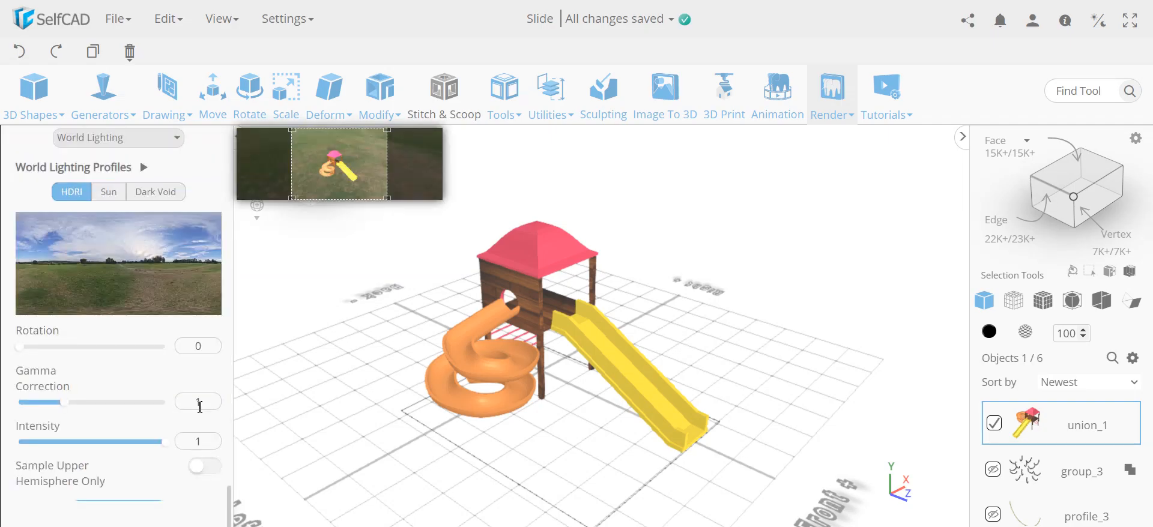
{"action": "scroll", "coordinate": [132, 385], "scroll_direction": "down", "scroll_amount": 1}
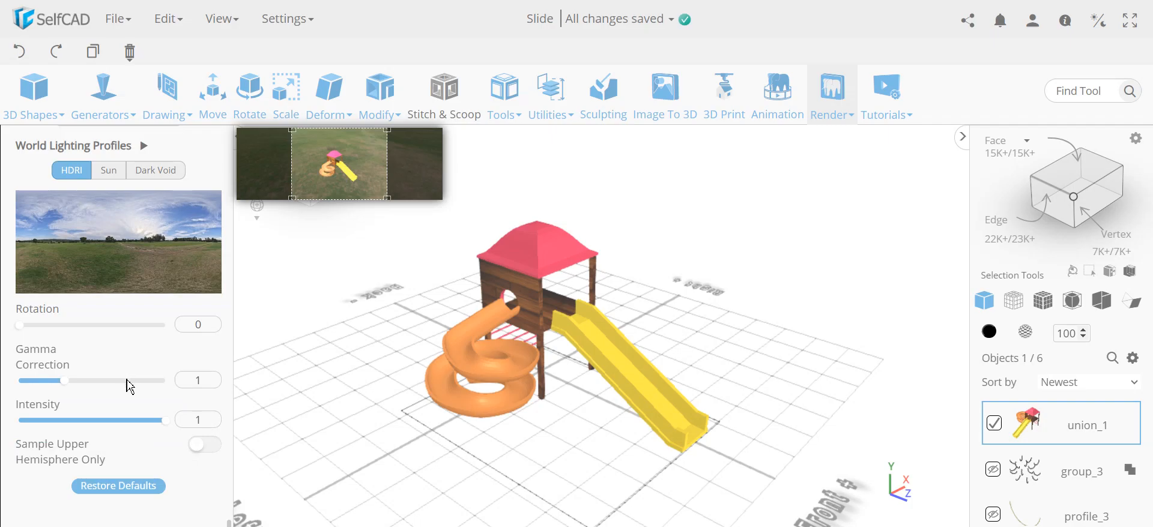
{"action": "scroll", "coordinate": [128, 385], "scroll_direction": "up", "scroll_amount": 3}
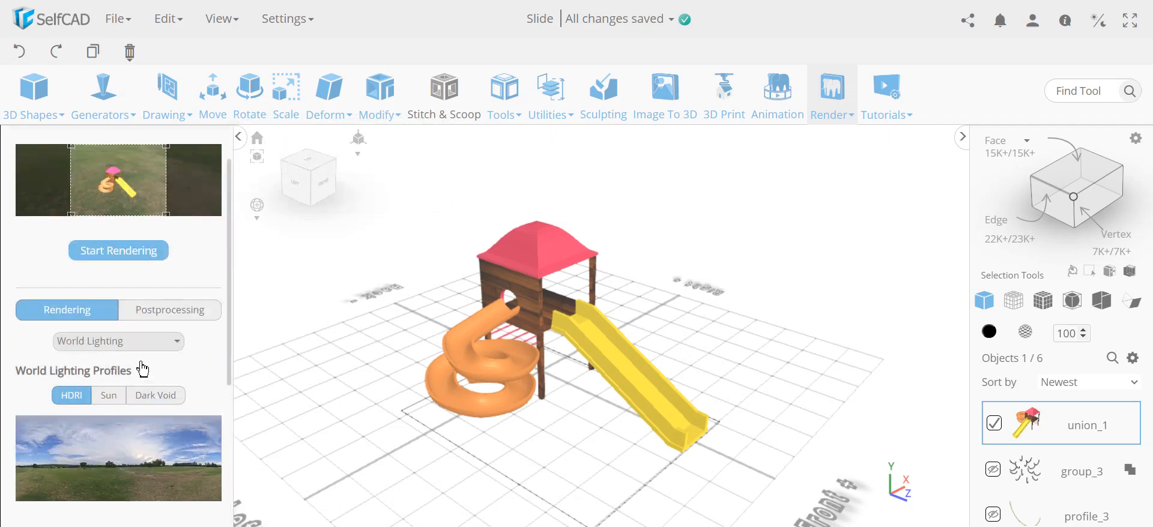
{"action": "left_click_drag", "start_coordinate": [582, 432], "coordinate": [376, 467]}
Try an HDRI environment rotation of 191 and return the rotation to 0
{"action": "scroll", "coordinate": [112, 404], "scroll_direction": "down", "scroll_amount": 2}
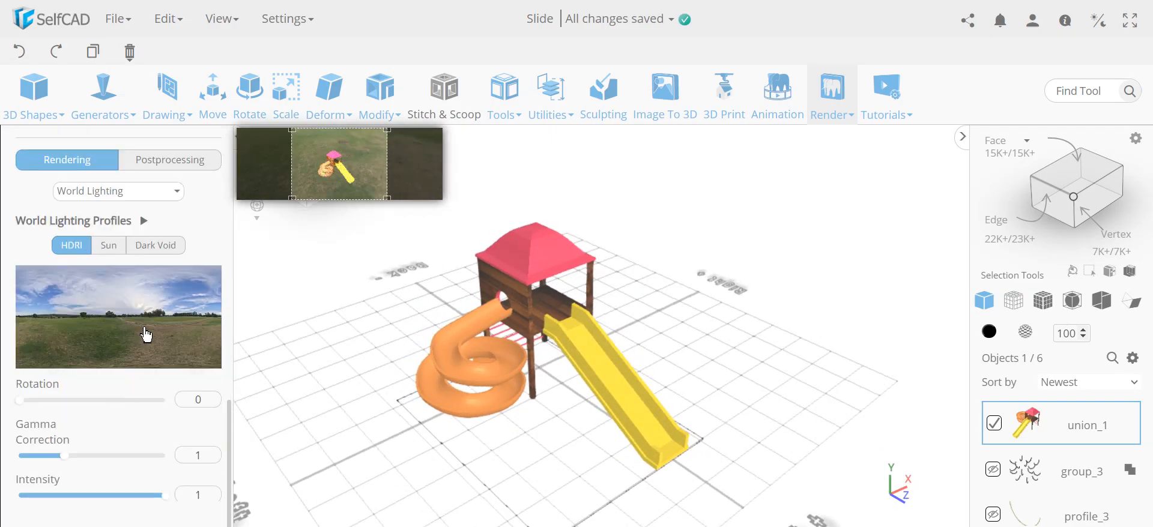
{"action": "scroll", "coordinate": [139, 458], "scroll_direction": "down", "scroll_amount": 1}
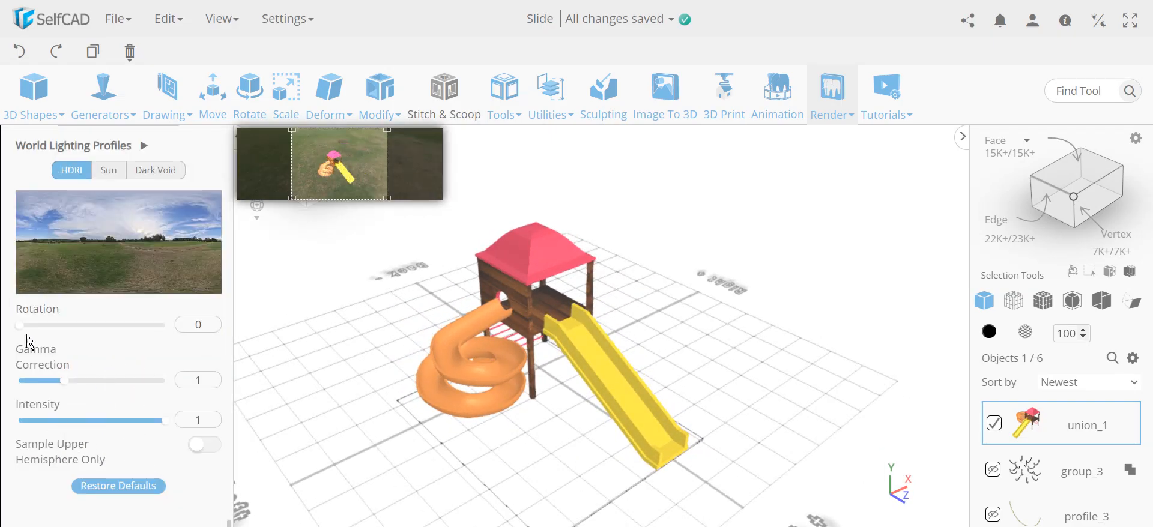
{"action": "left_click_drag", "start_coordinate": [27, 330], "coordinate": [98, 336]}
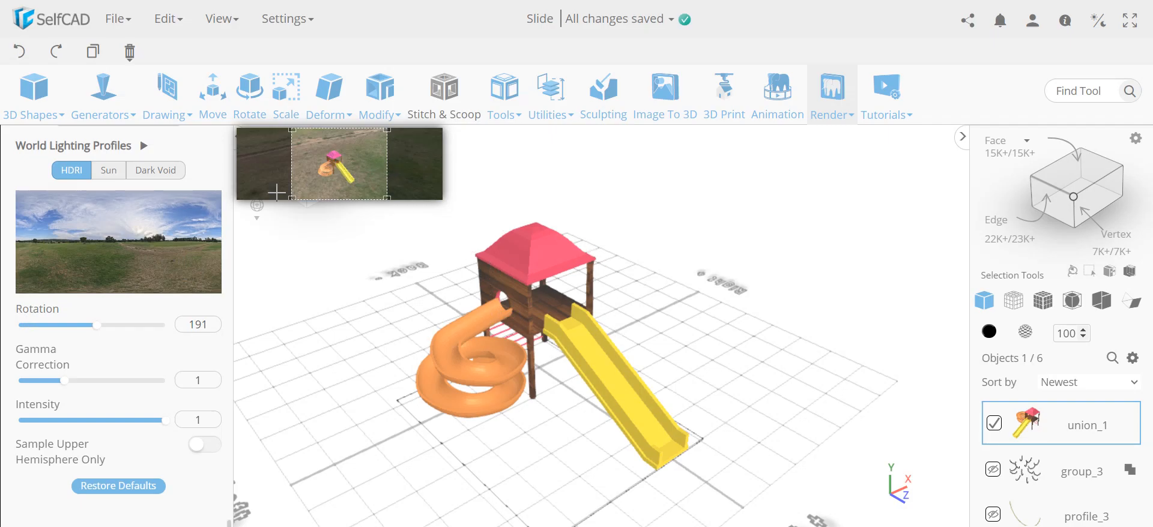
{"action": "left_click_drag", "start_coordinate": [92, 326], "coordinate": [18, 326]}
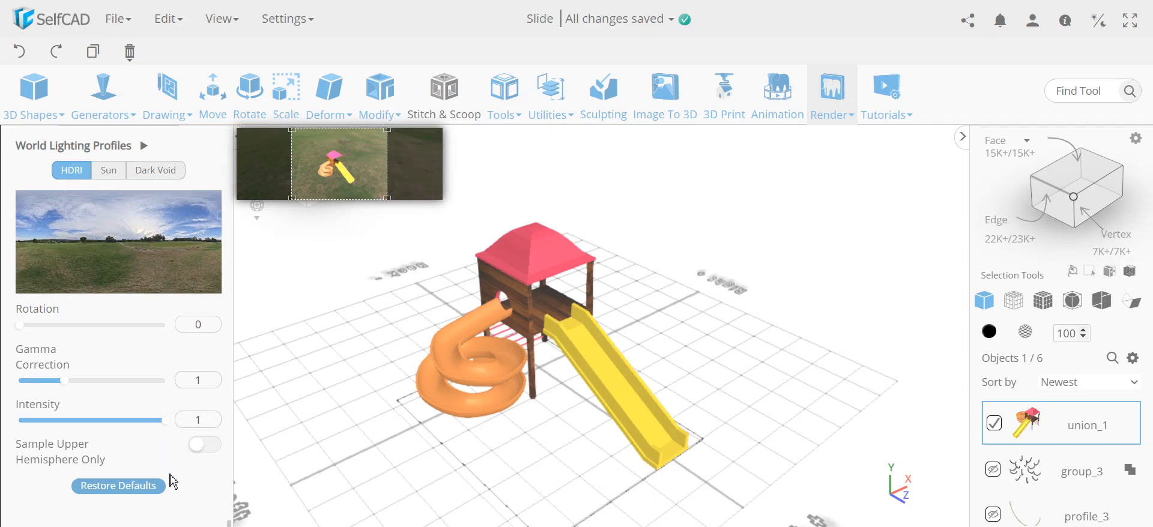
Start rendering the slide model with the HDRI environment
{"action": "scroll", "coordinate": [155, 325], "scroll_direction": "up", "scroll_amount": 4}
{"action": "left_click", "coordinate": [142, 257]}
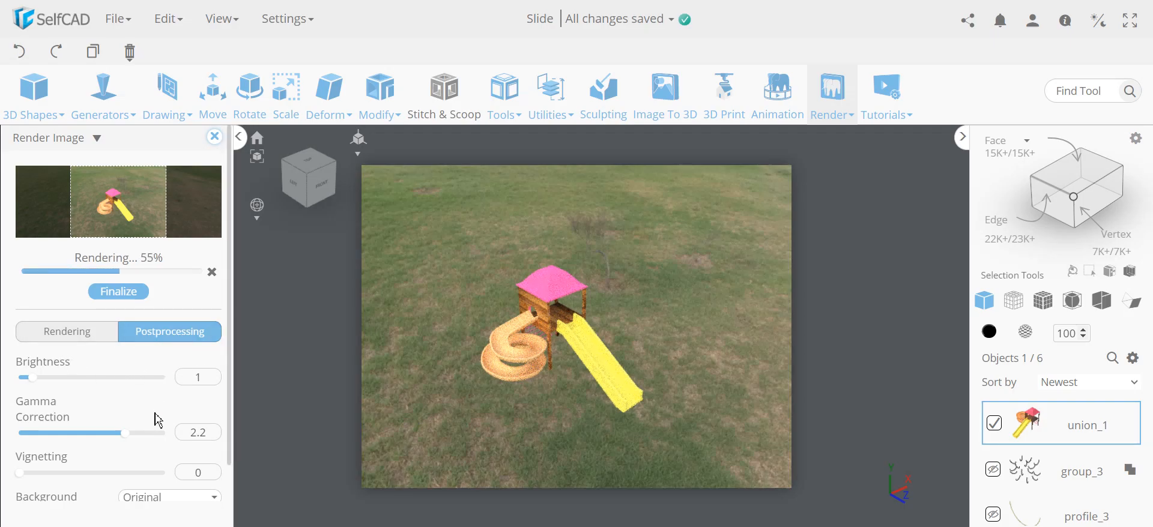
Try the Color and Transparent backgrounds in the render's postprocessing and return the background to Original
{"action": "scroll", "coordinate": [159, 420], "scroll_direction": "down", "scroll_amount": 1}
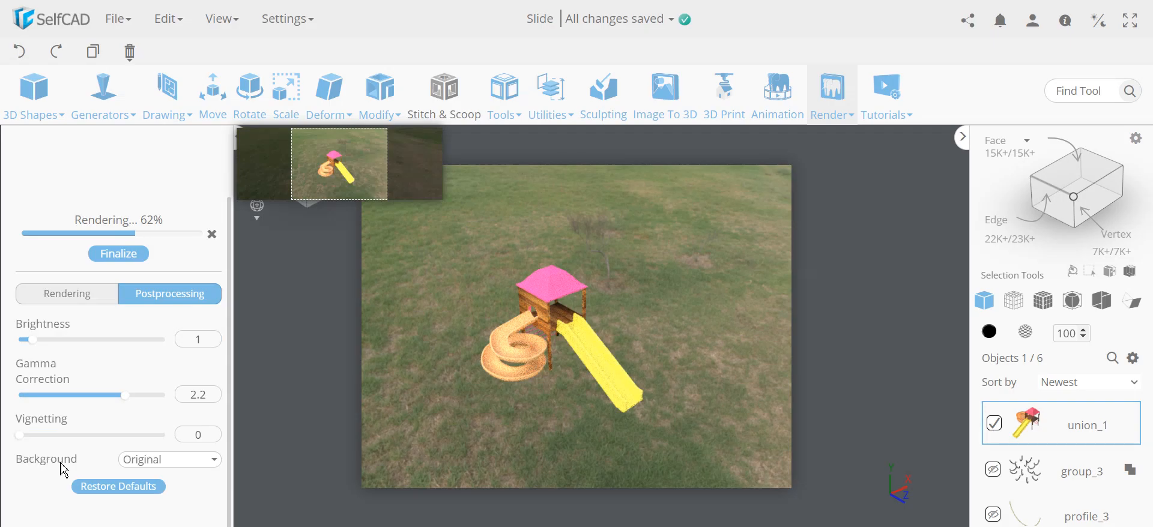
{"action": "left_click", "coordinate": [174, 462]}
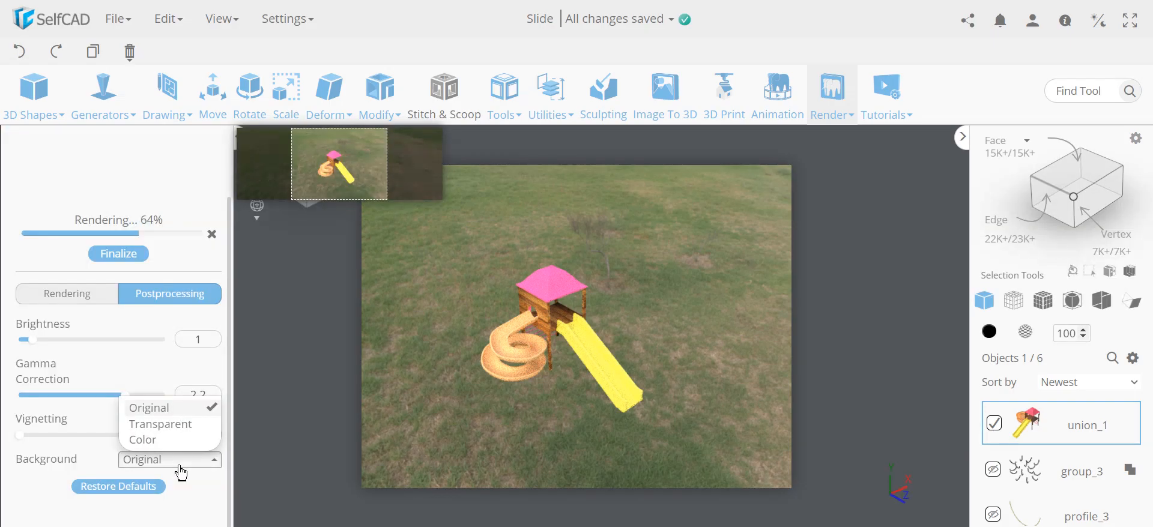
{"action": "left_click", "coordinate": [169, 446]}
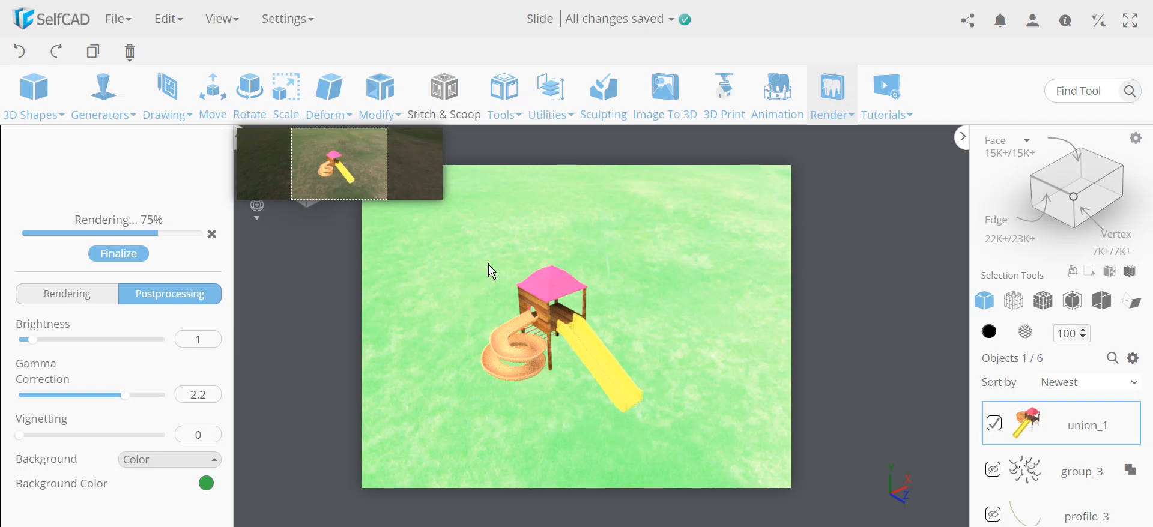
{"action": "left_click", "coordinate": [179, 460]}
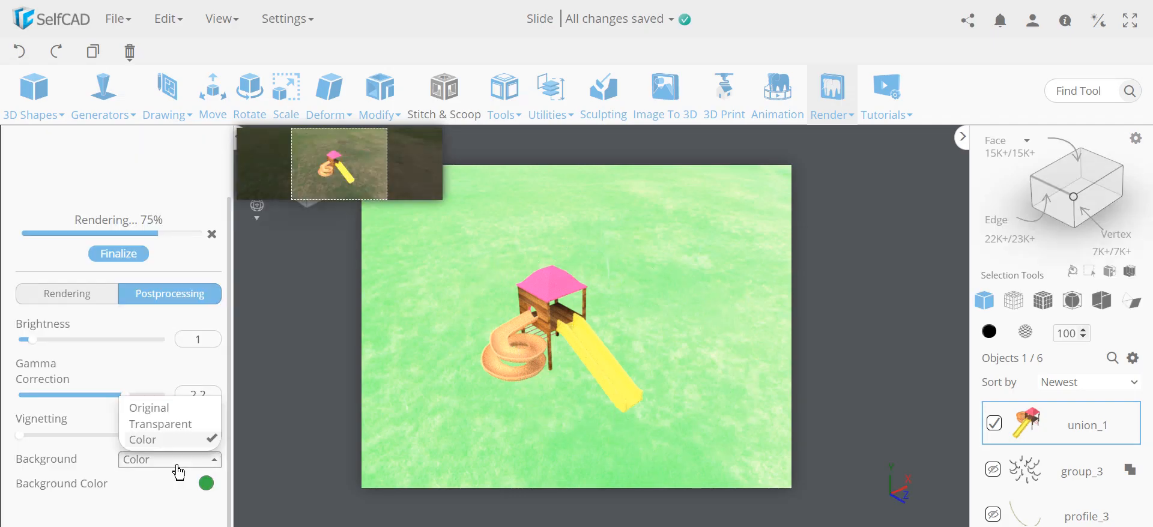
{"action": "left_click", "coordinate": [173, 427]}
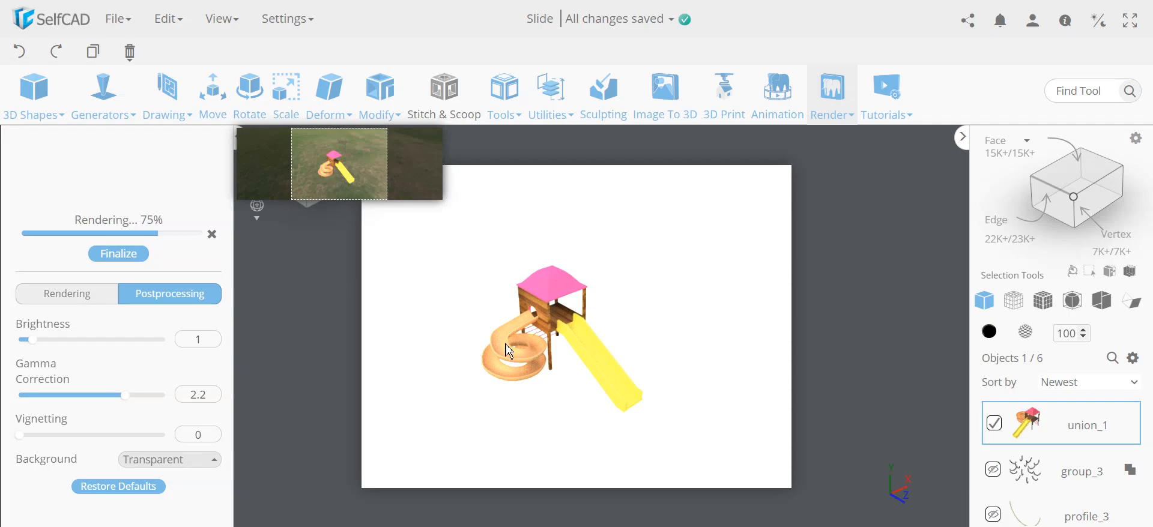
{"action": "left_click", "coordinate": [175, 463]}
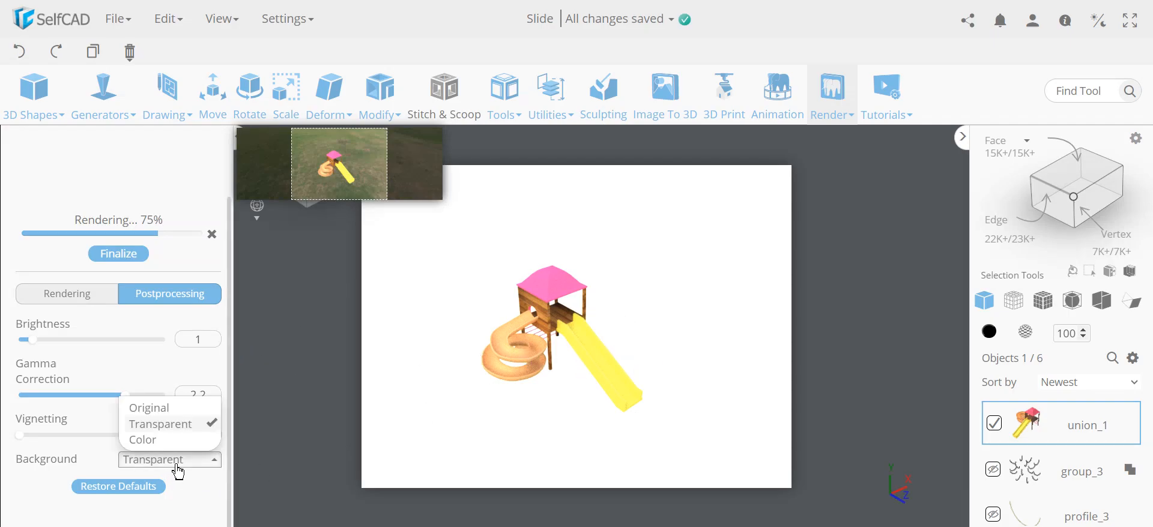
{"action": "left_click", "coordinate": [170, 410]}
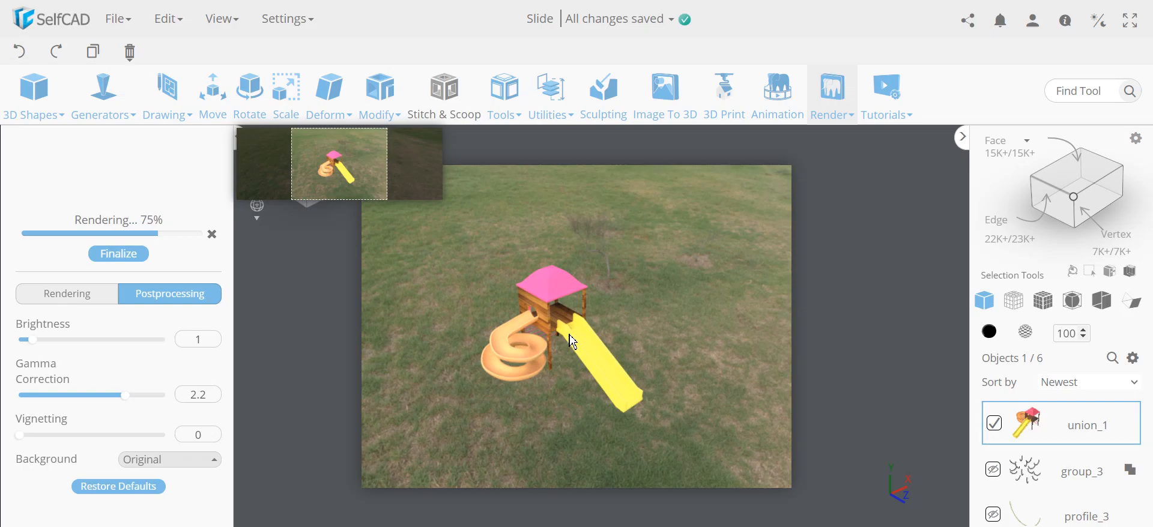
{"action": "scroll", "coordinate": [144, 329], "scroll_direction": "up", "scroll_amount": 1}
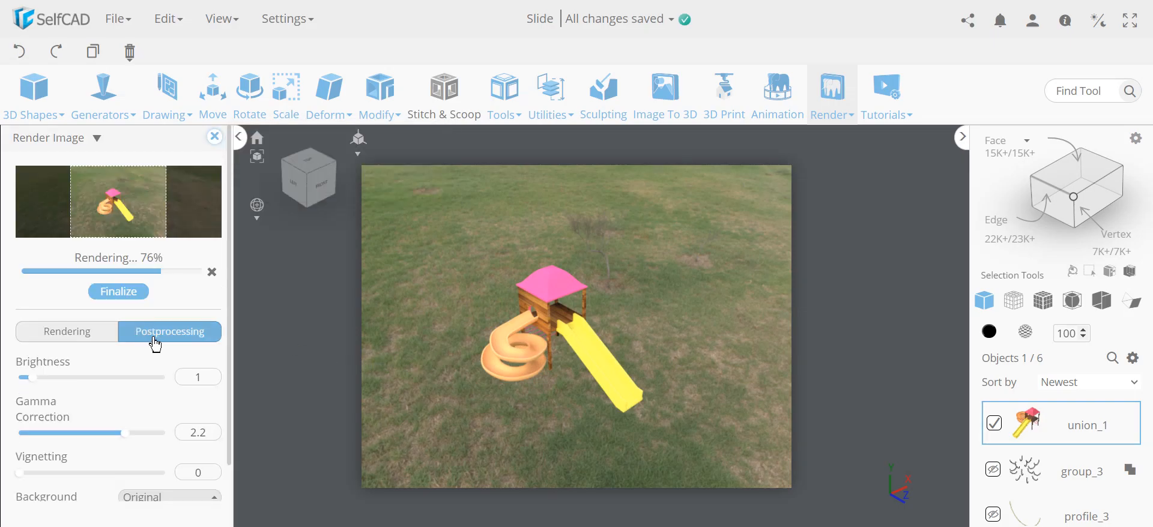